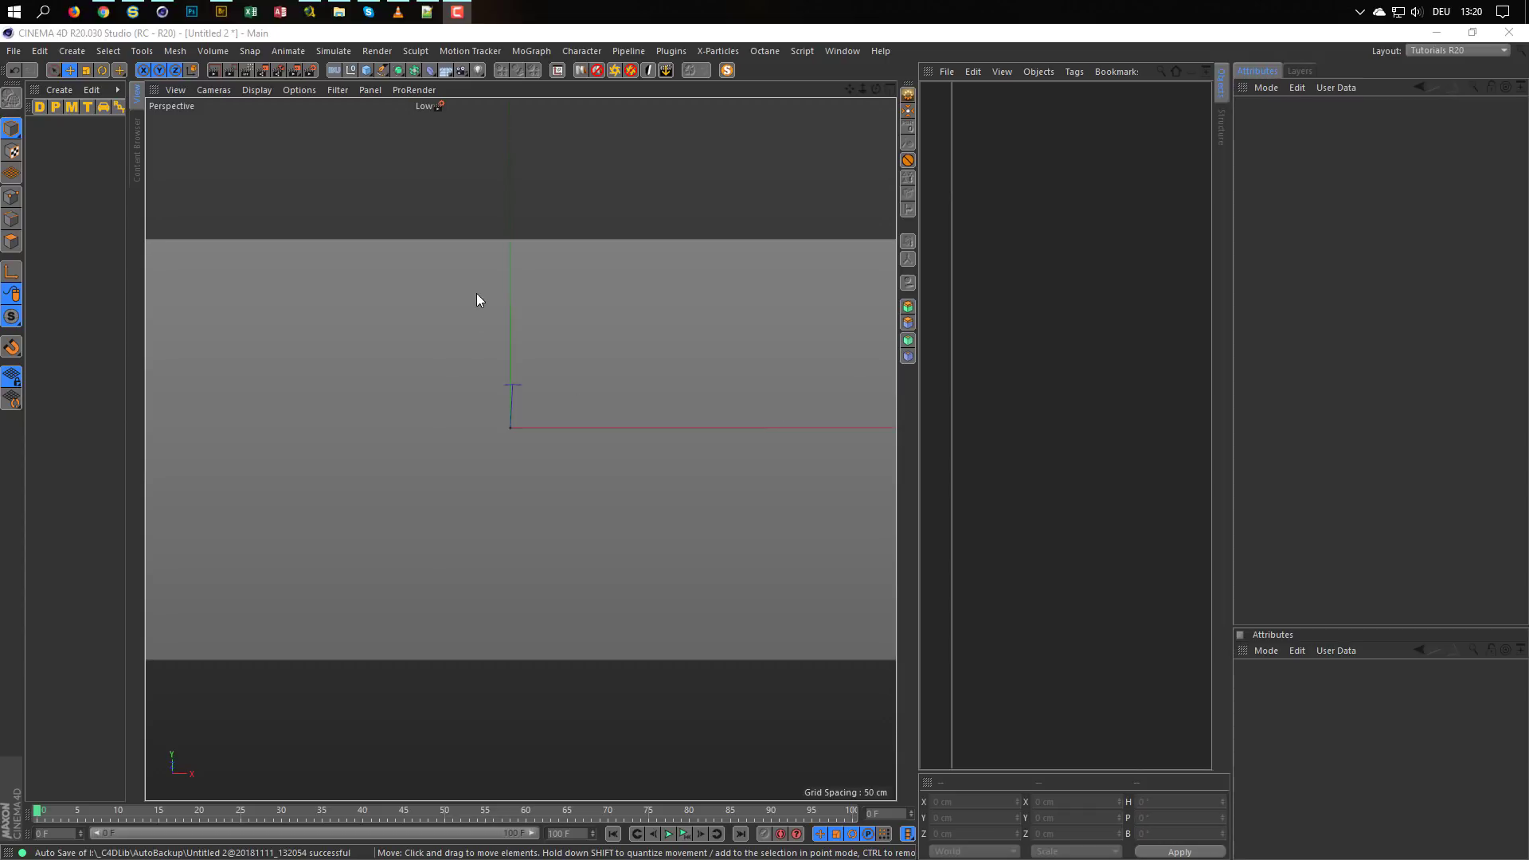
Close the material script palette docked in the Material Manager and open the palette customization window
right_click(29, 114)
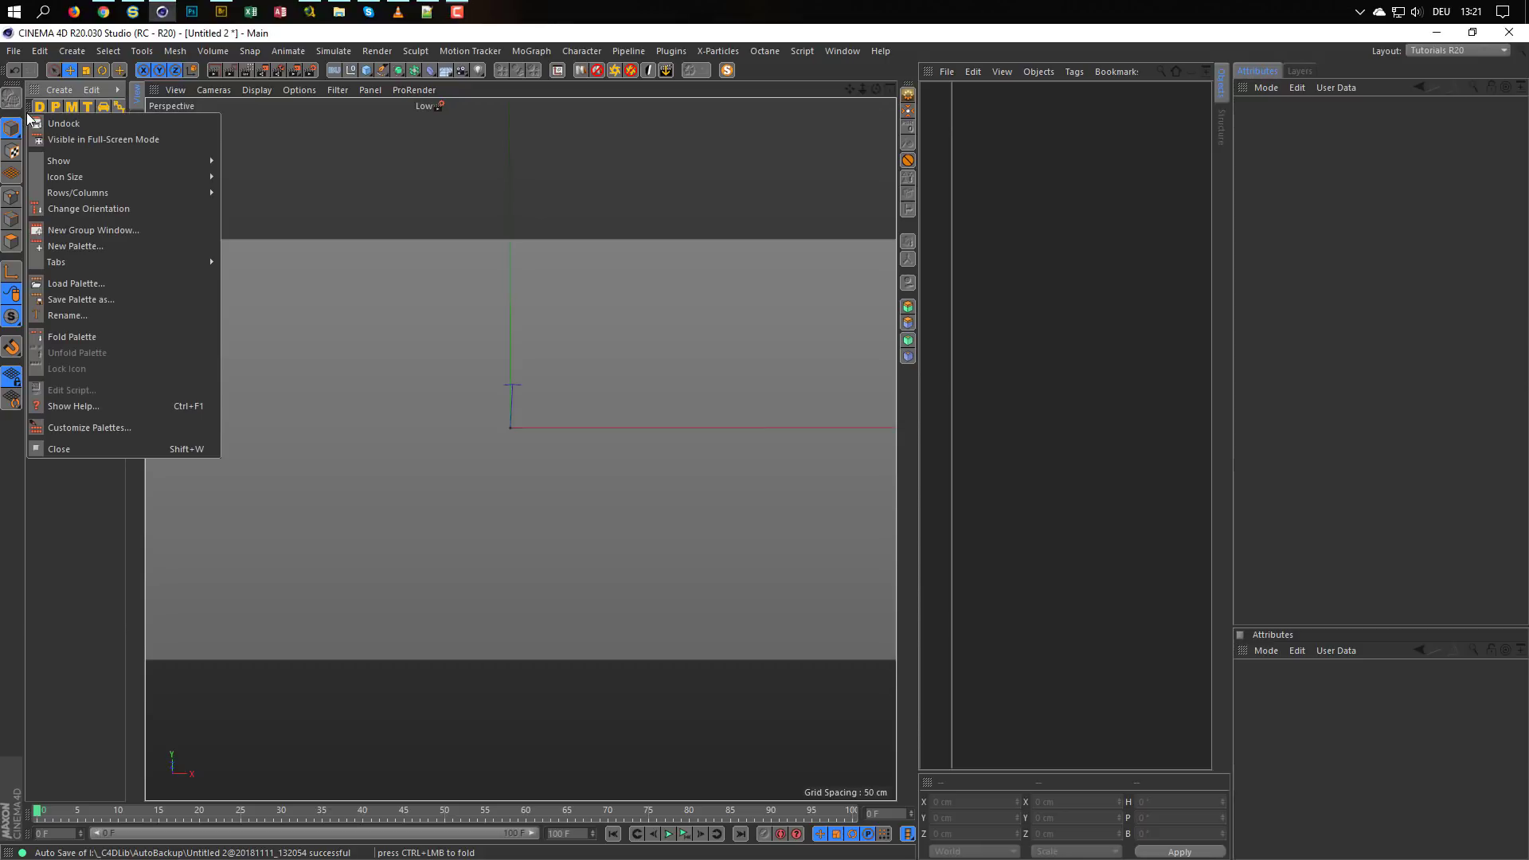
click(91, 450)
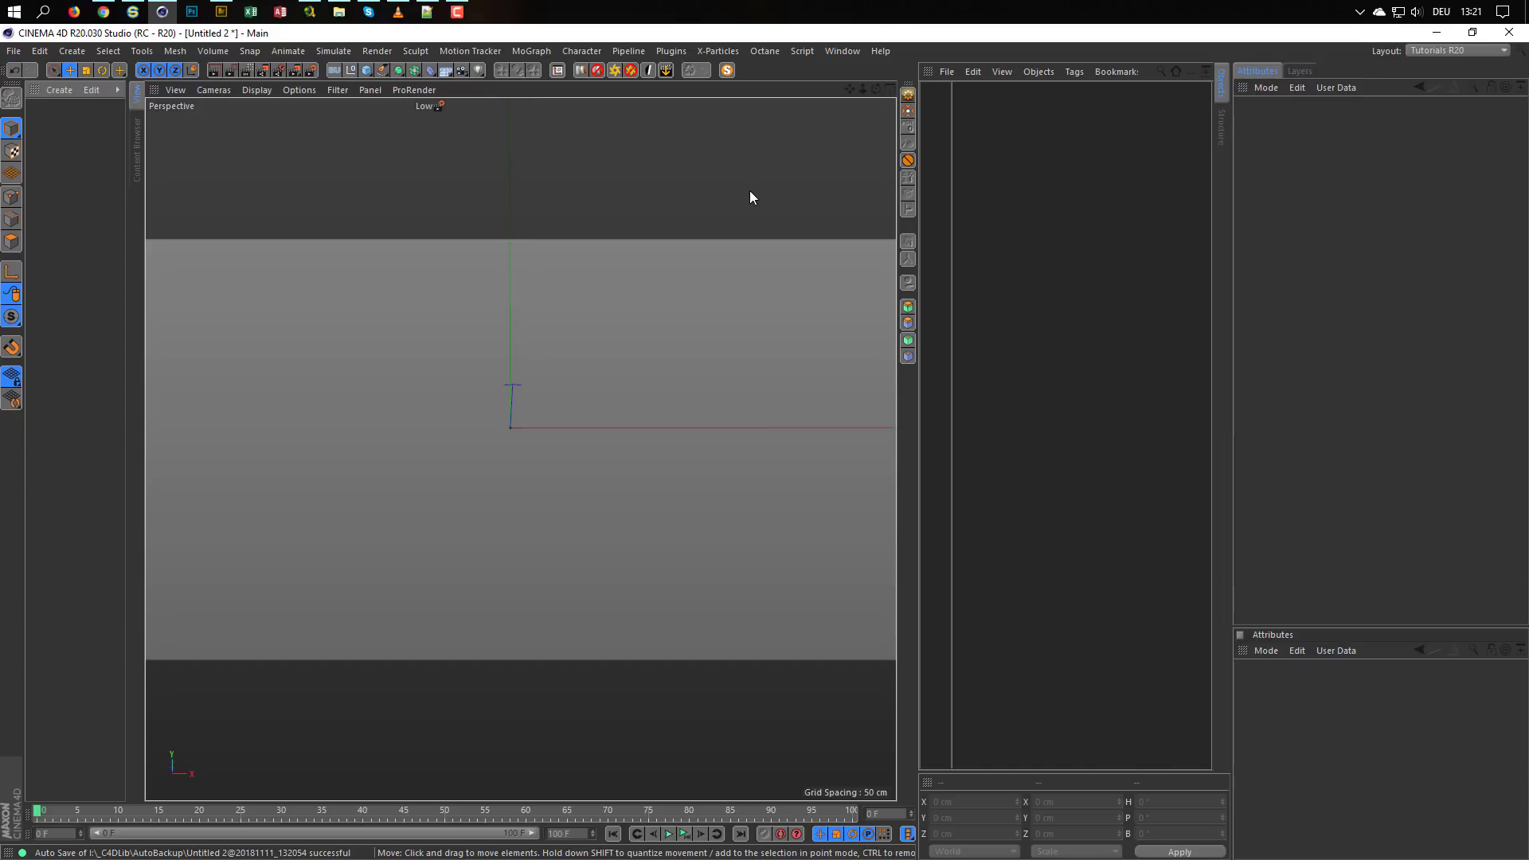
click(841, 51)
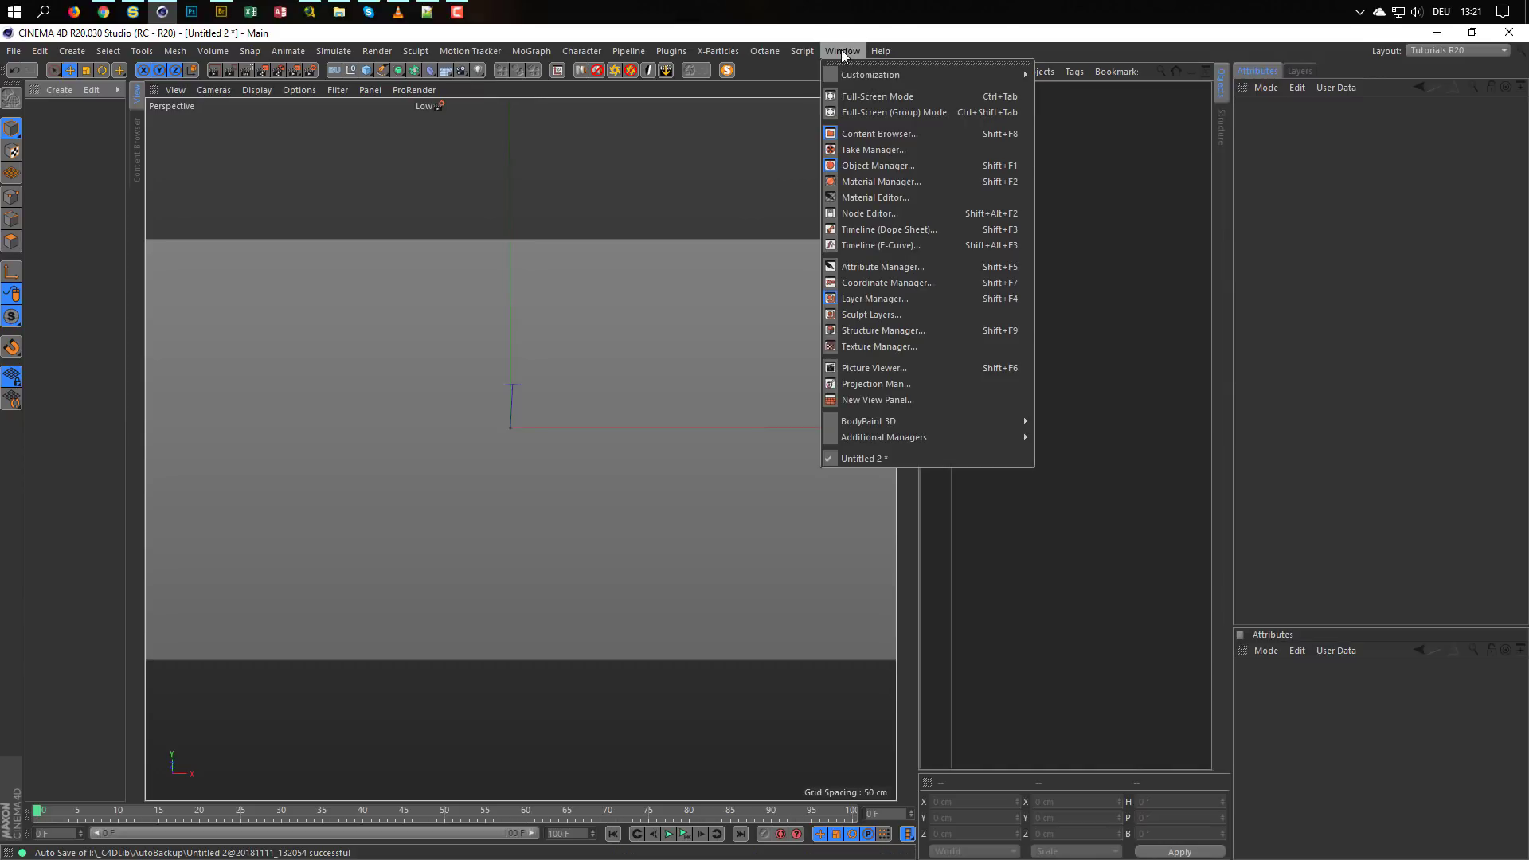
mouse_move(980, 78)
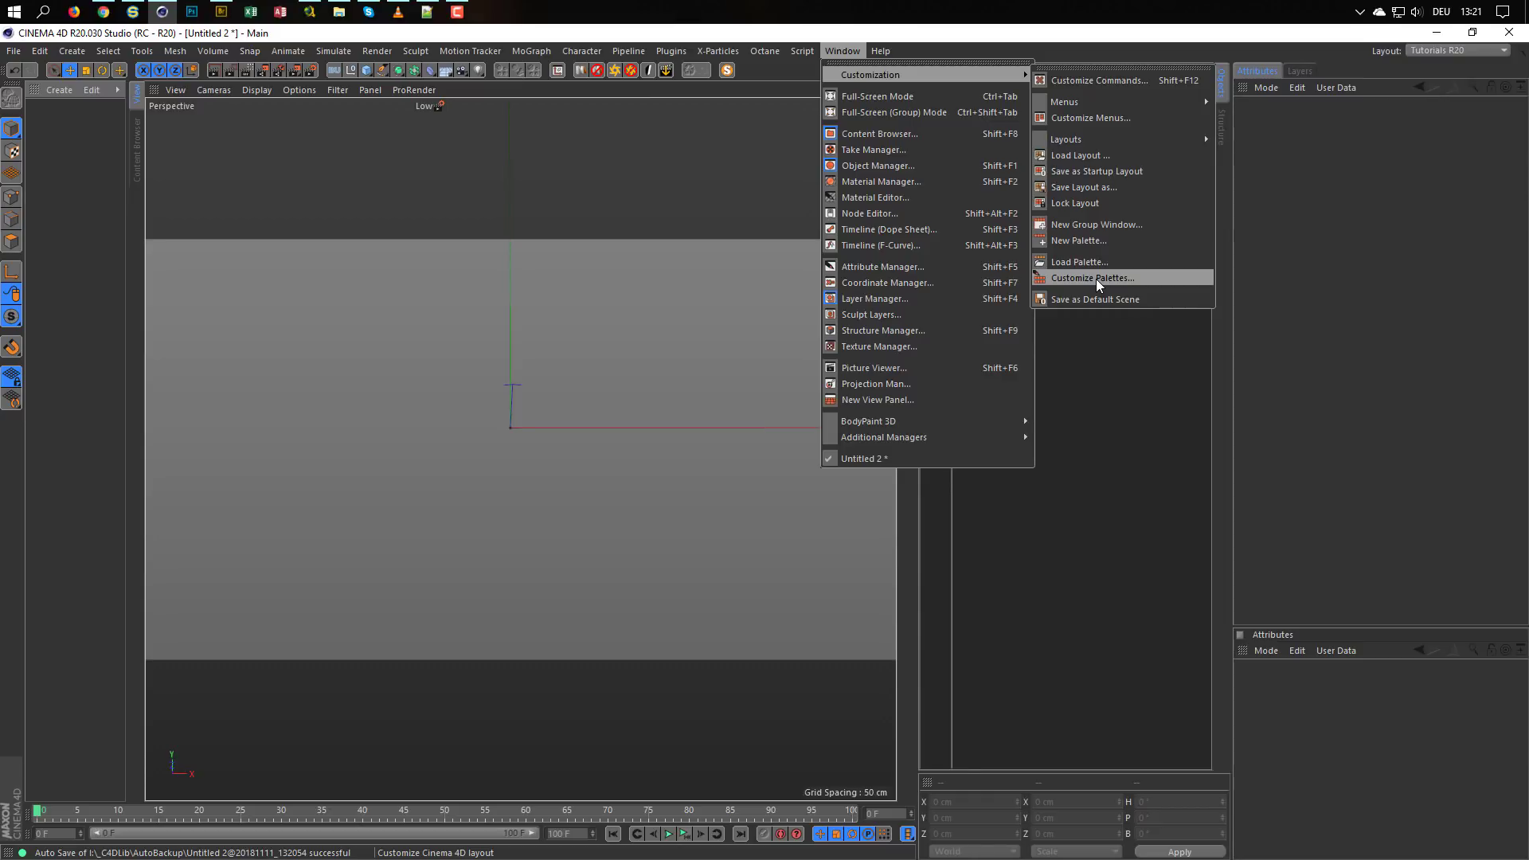
click(1117, 36)
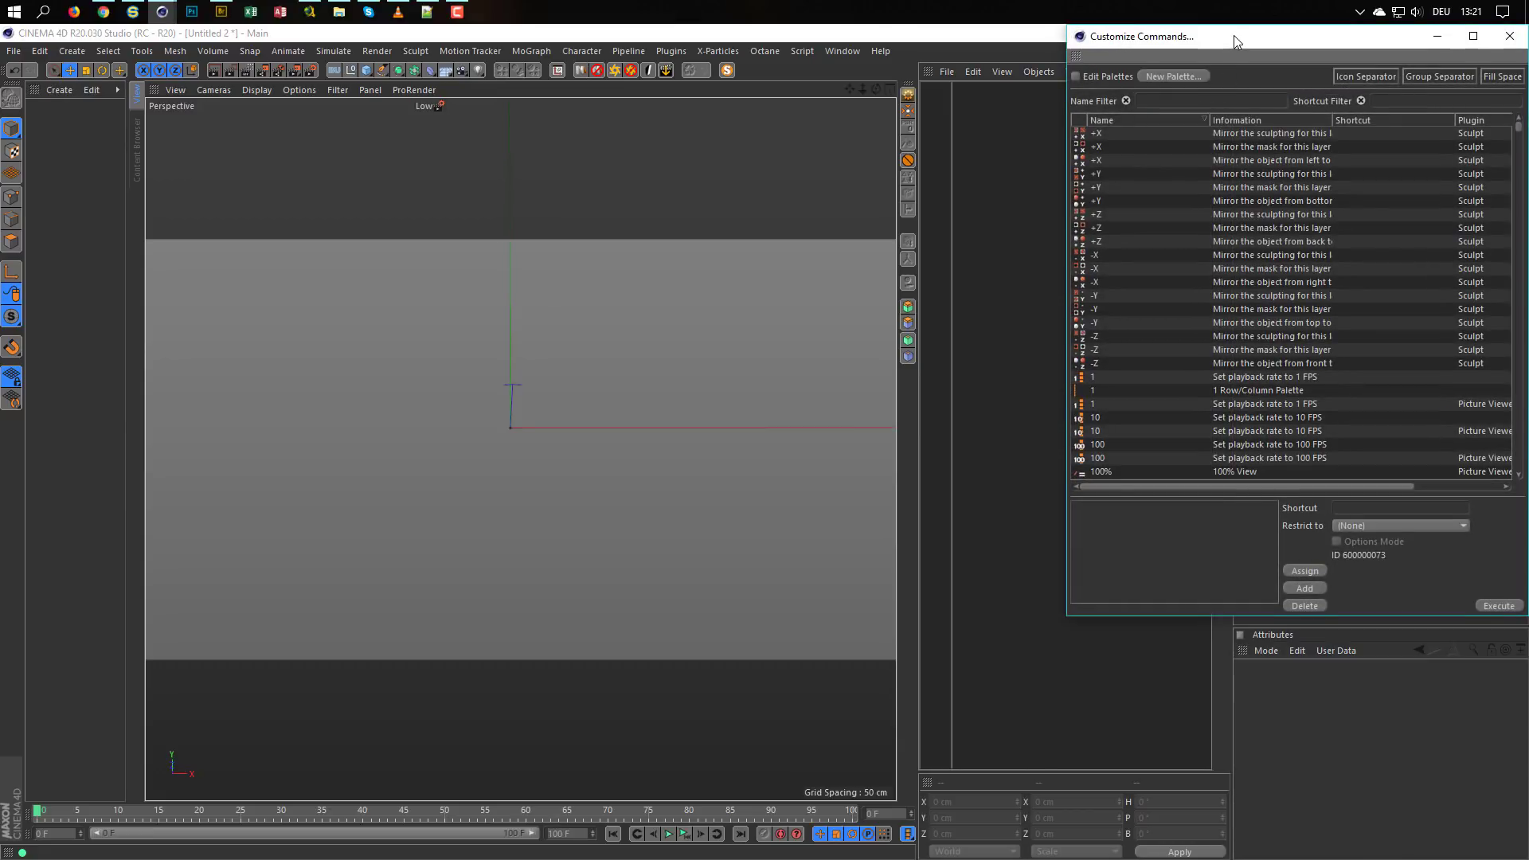
drag(1234, 35, 734, 123)
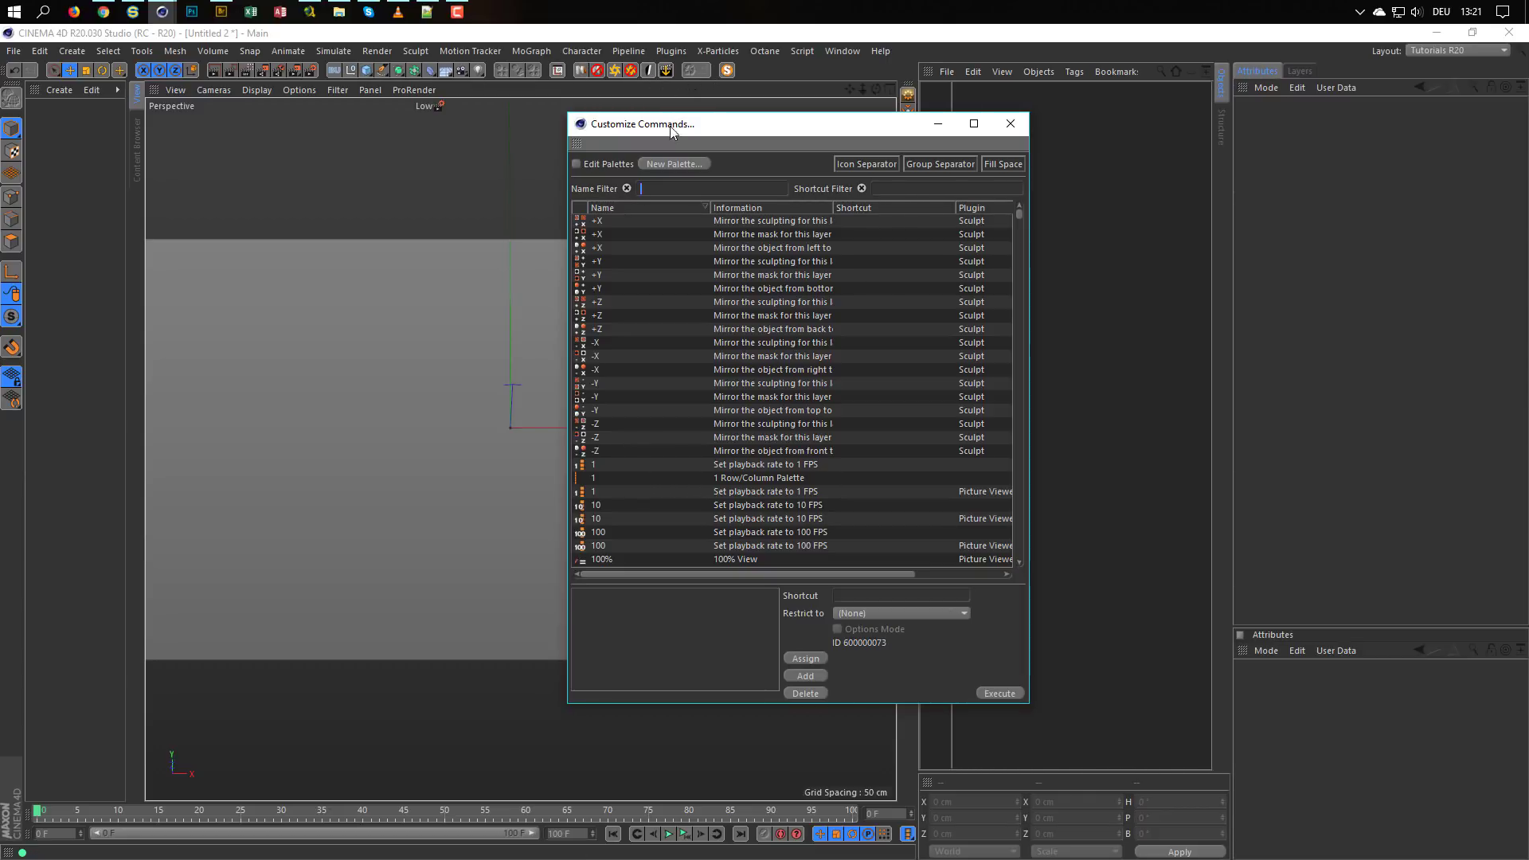
Enable palette editing and create a new empty palette
click(576, 164)
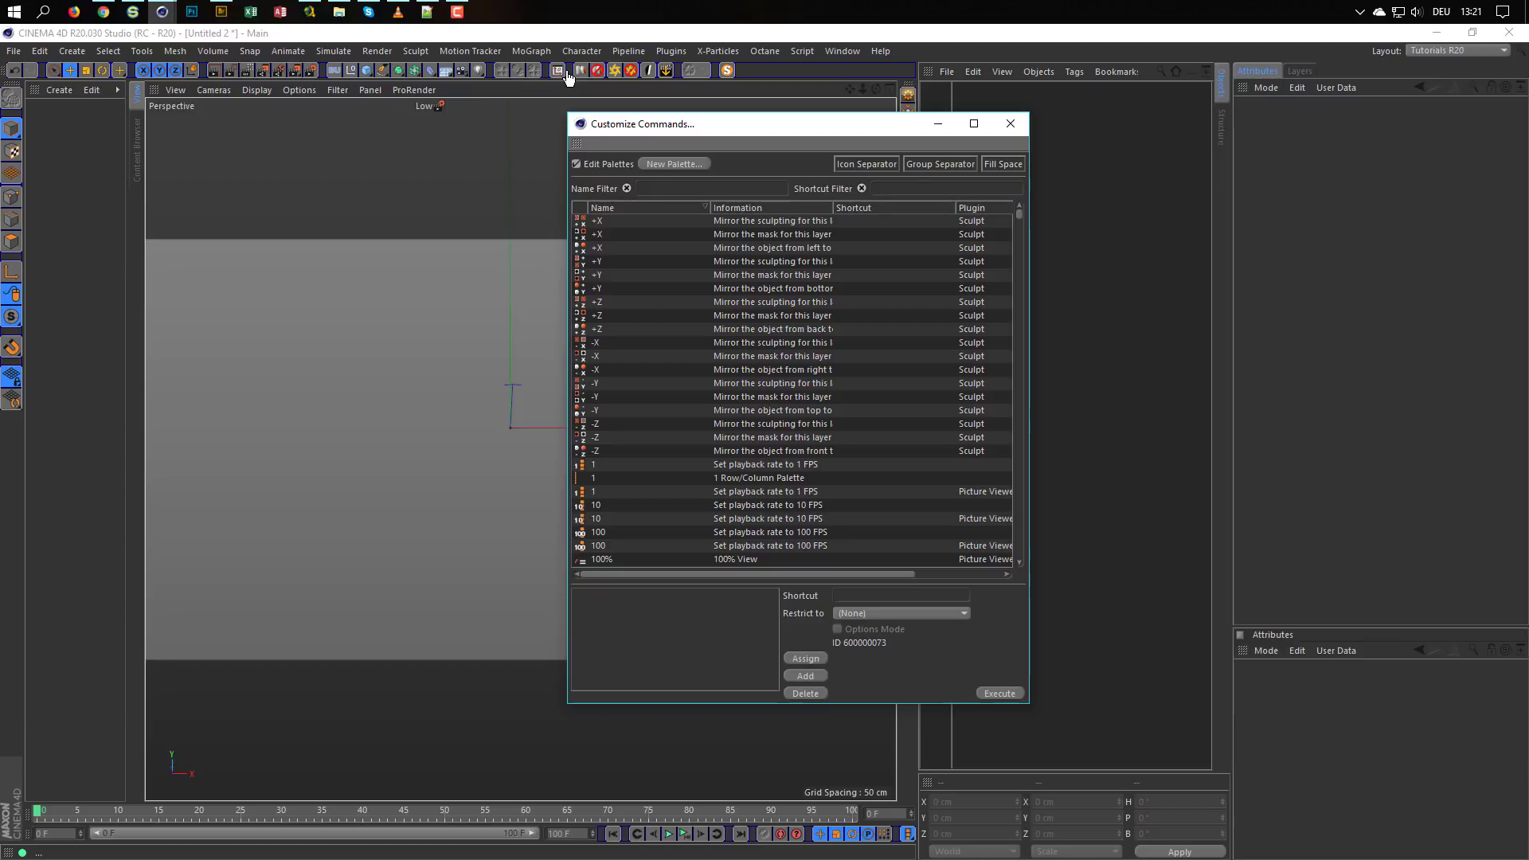
click(673, 165)
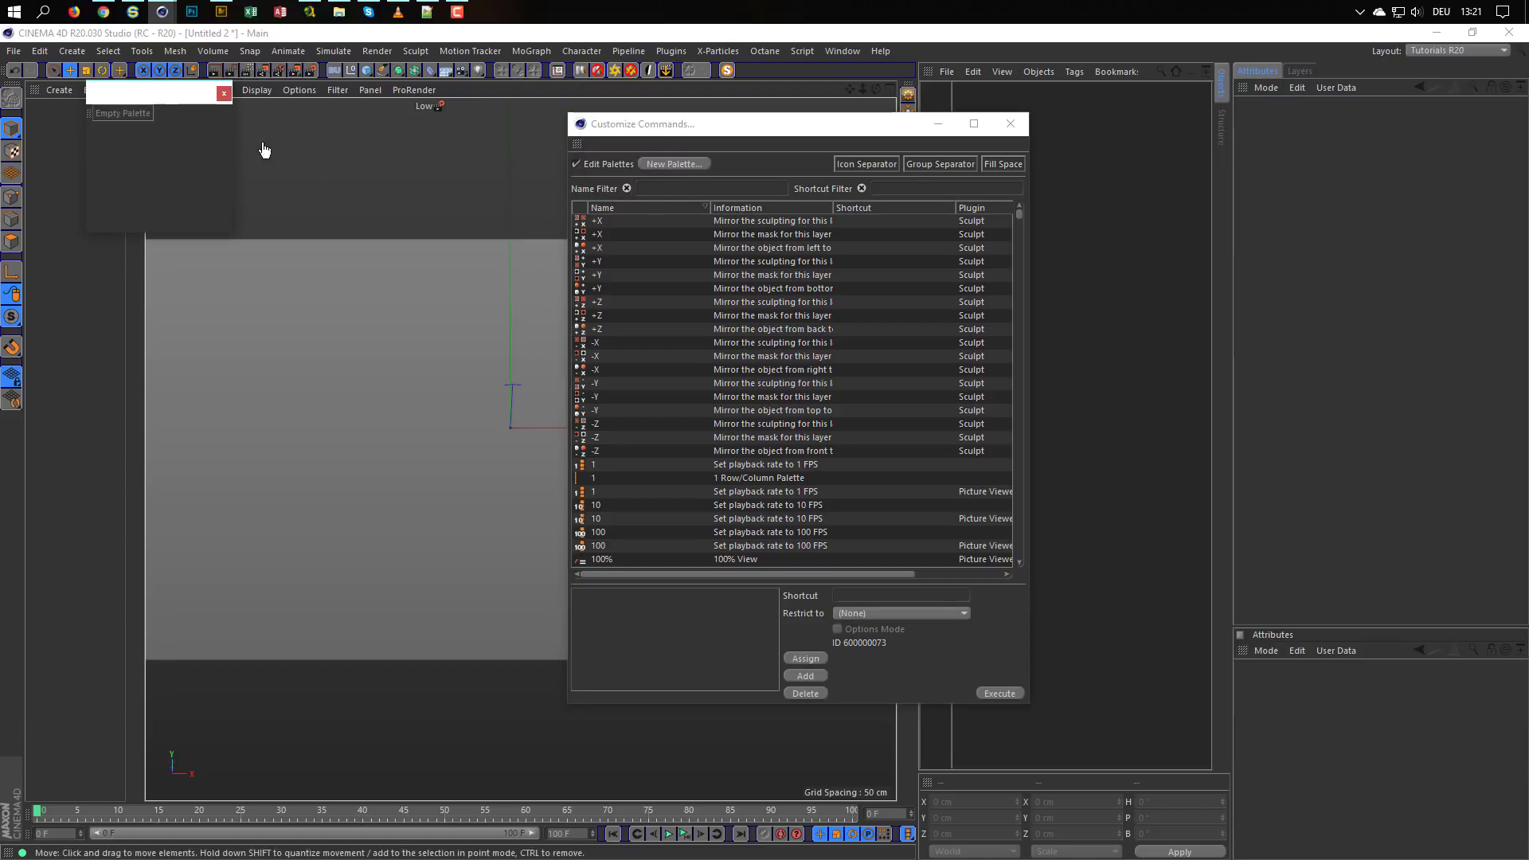
drag(131, 114, 388, 206)
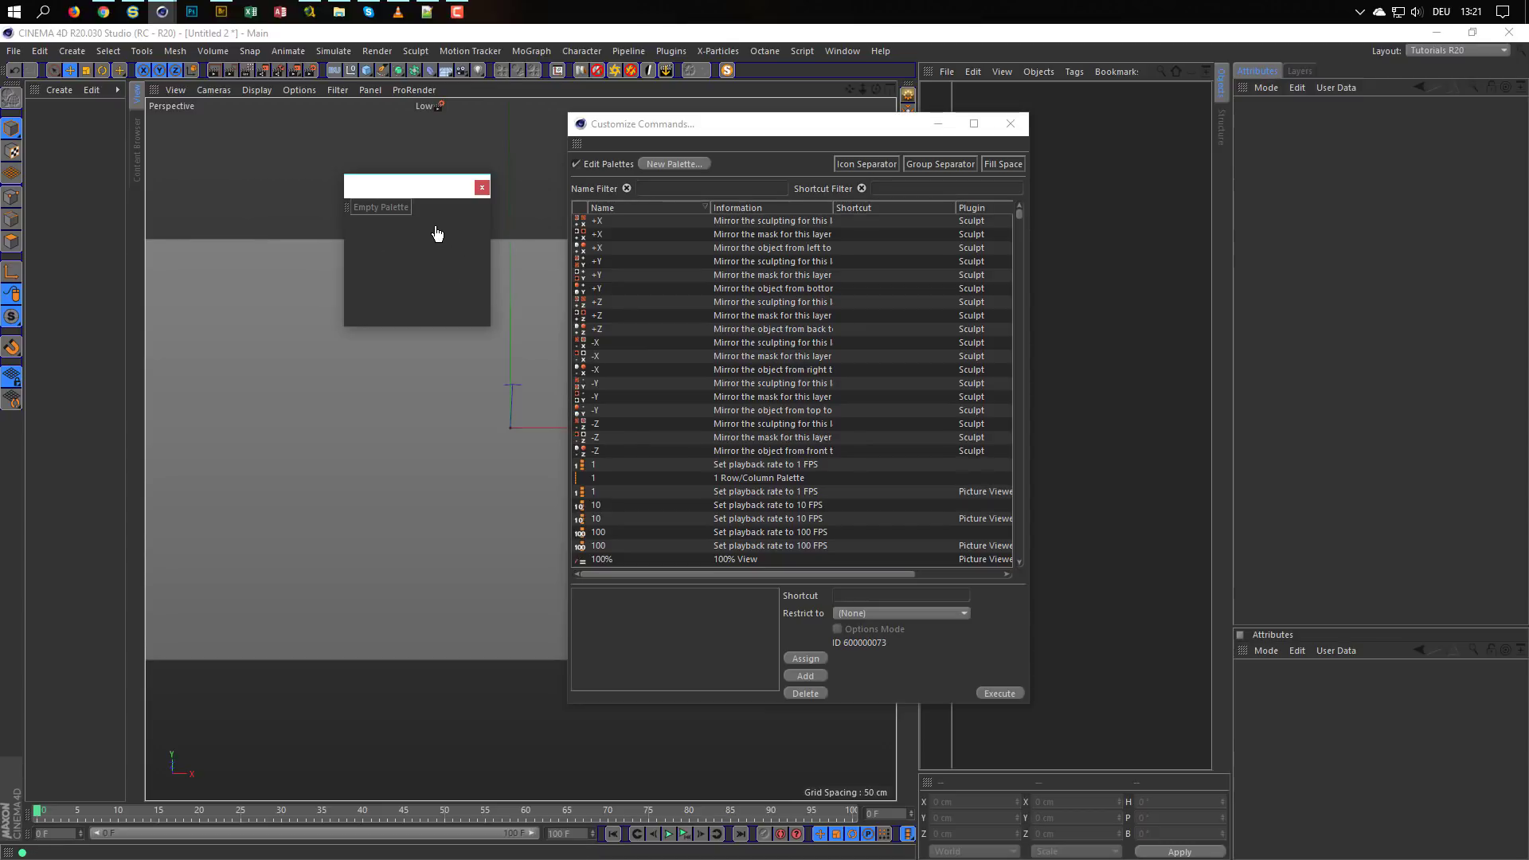
Filter the commands by "mat_" and add Mat_Diffuse, Mat_Glossy Plastic, Mat_Glossy_Metal and Mat_Transparent to the new palette
click(691, 196)
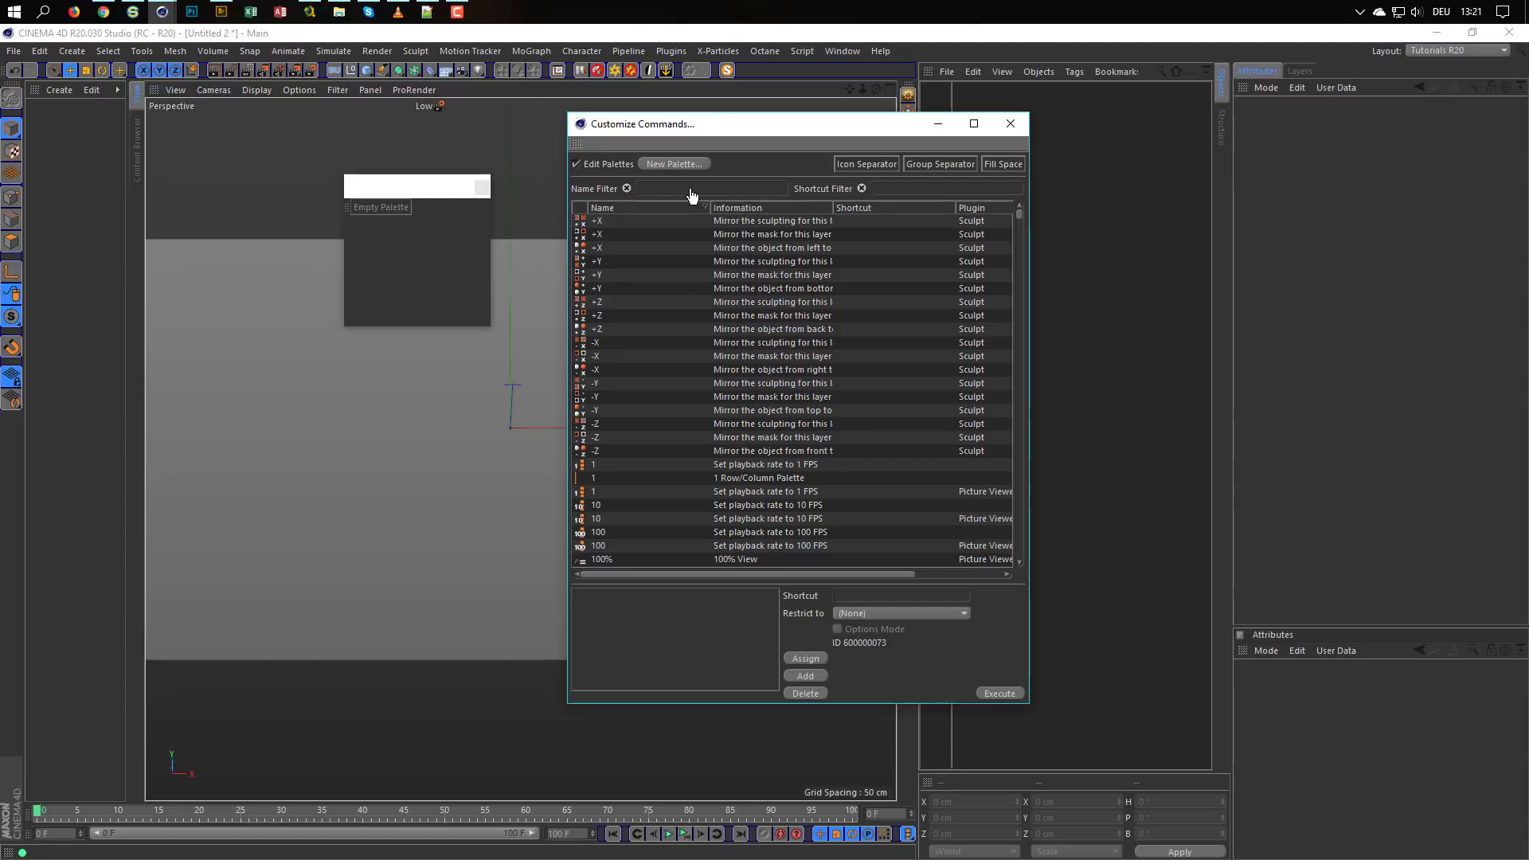
text(mat_)
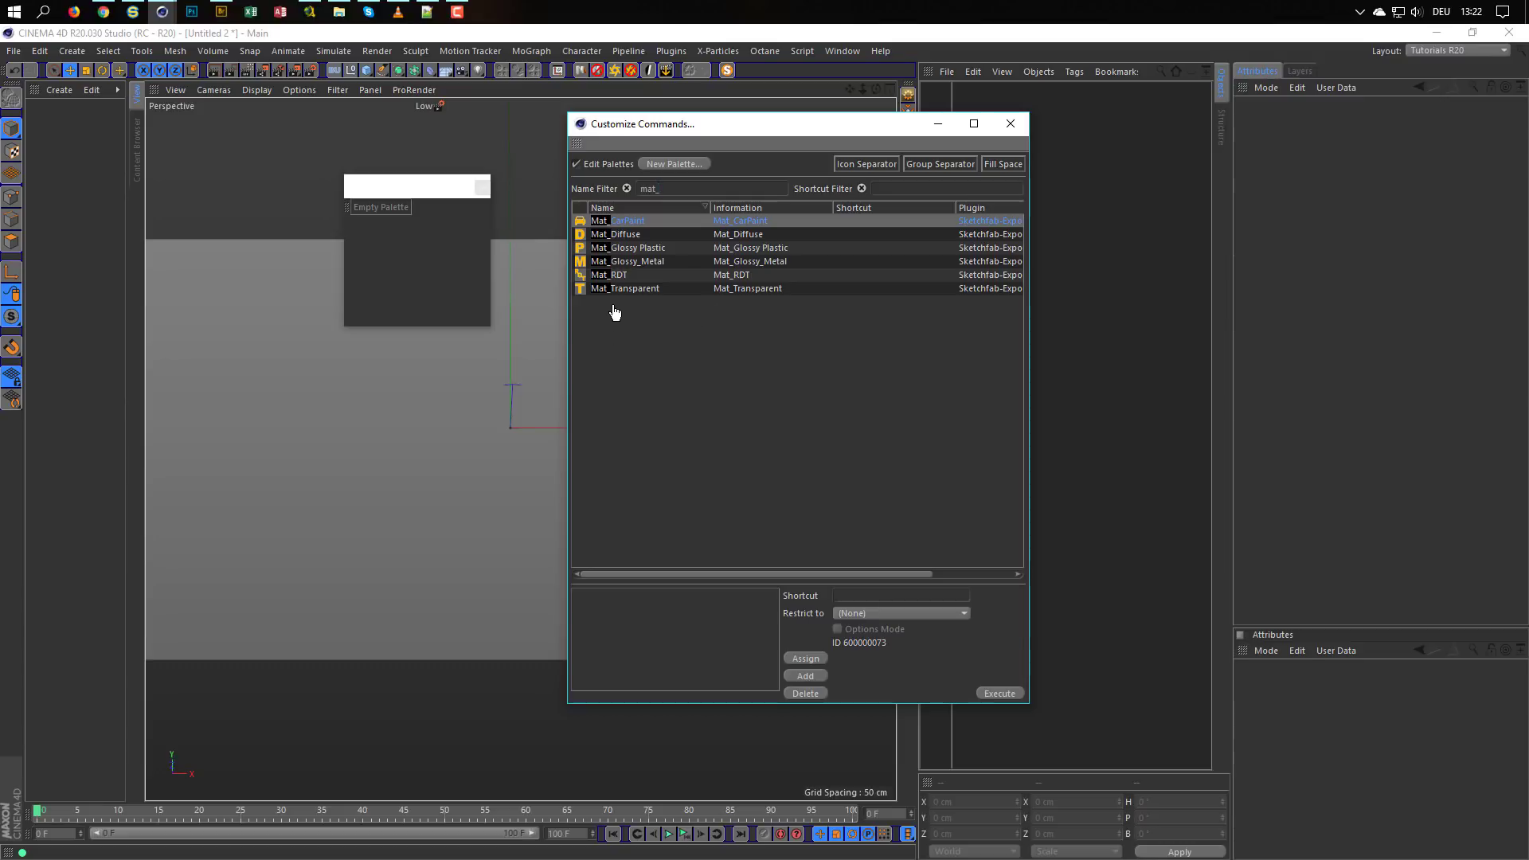
drag(593, 234, 360, 213)
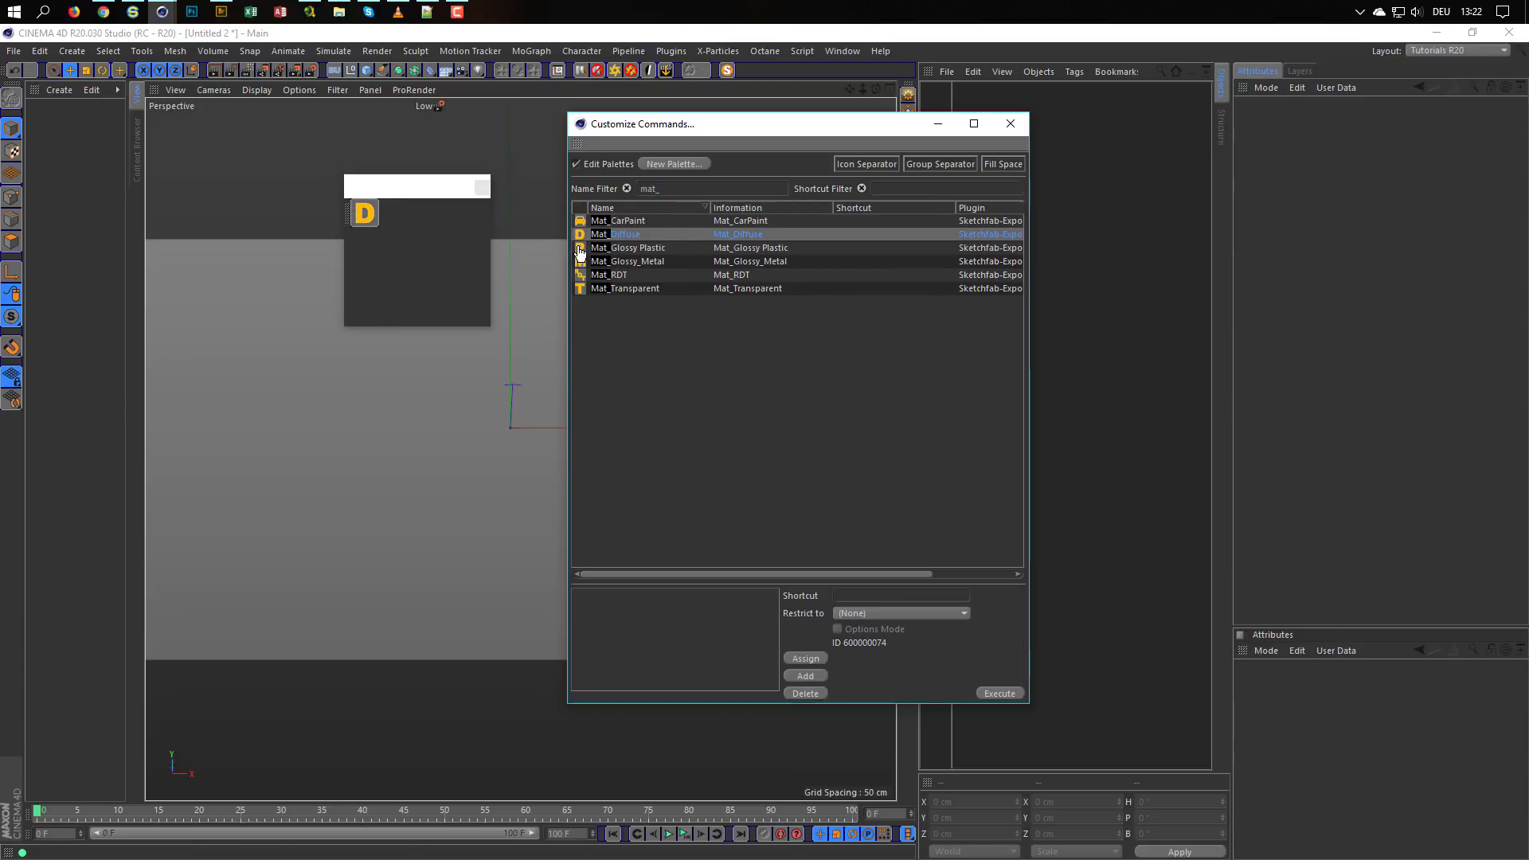
drag(580, 248, 390, 214)
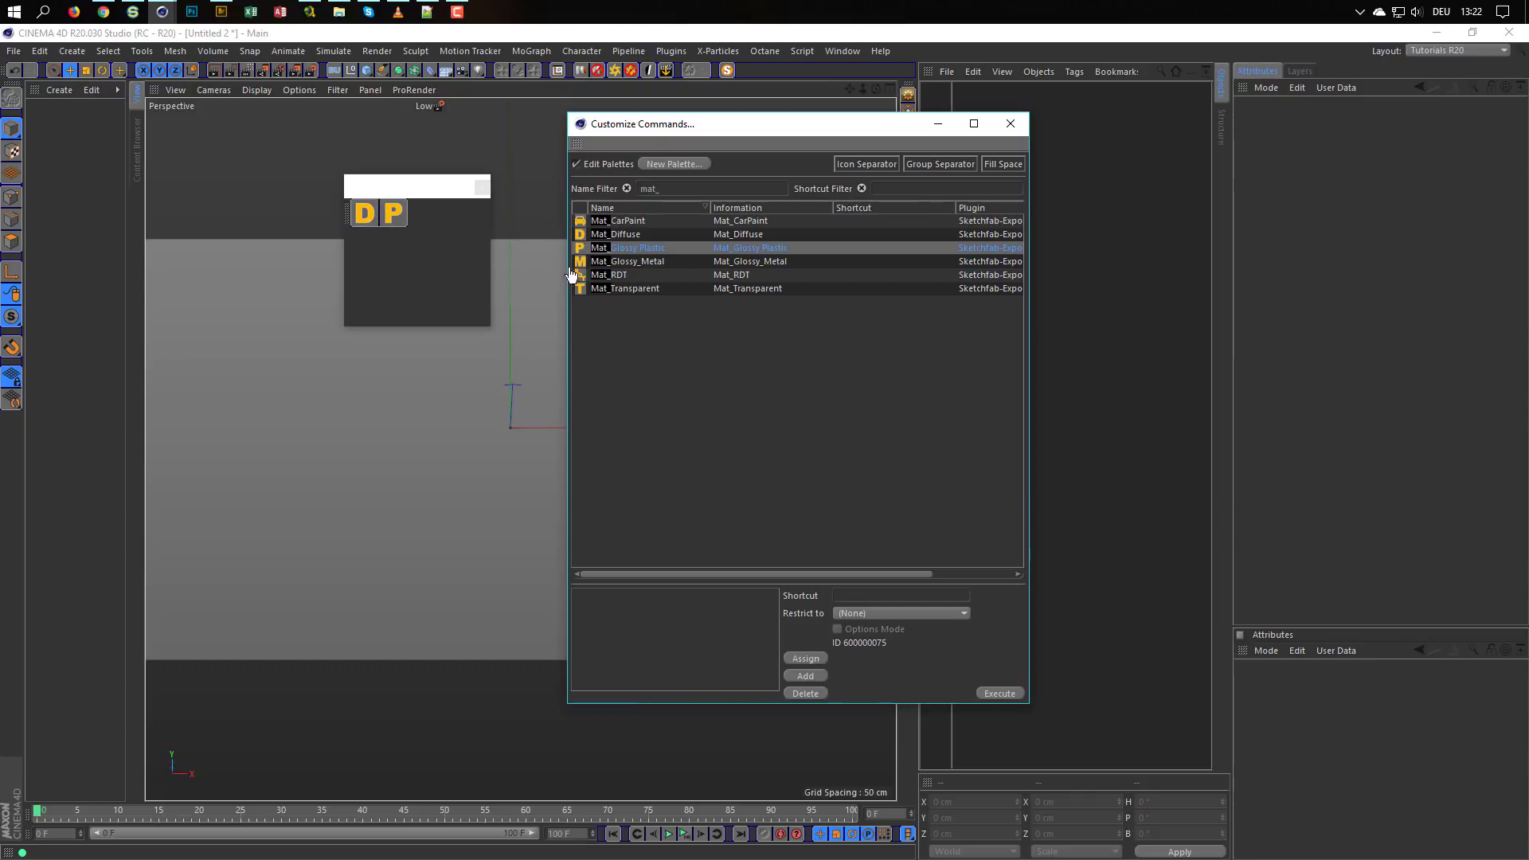
drag(580, 261, 406, 215)
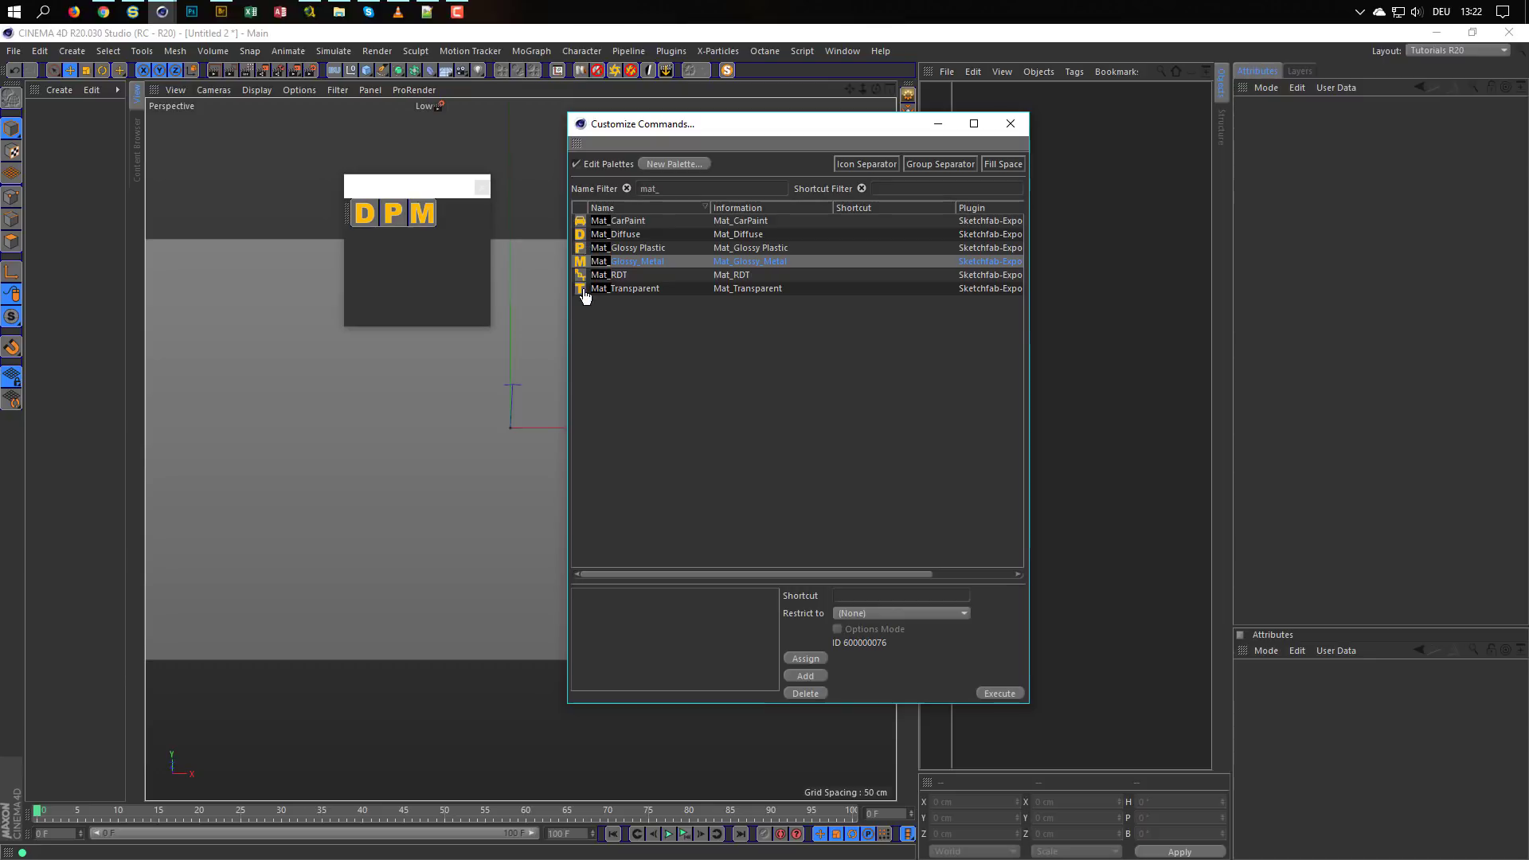
mouse_move(580, 288)
mouse_down()
mouse_move(436, 226)
mouse_move(409, 187)
mouse_move(320, 172)
mouse_up()
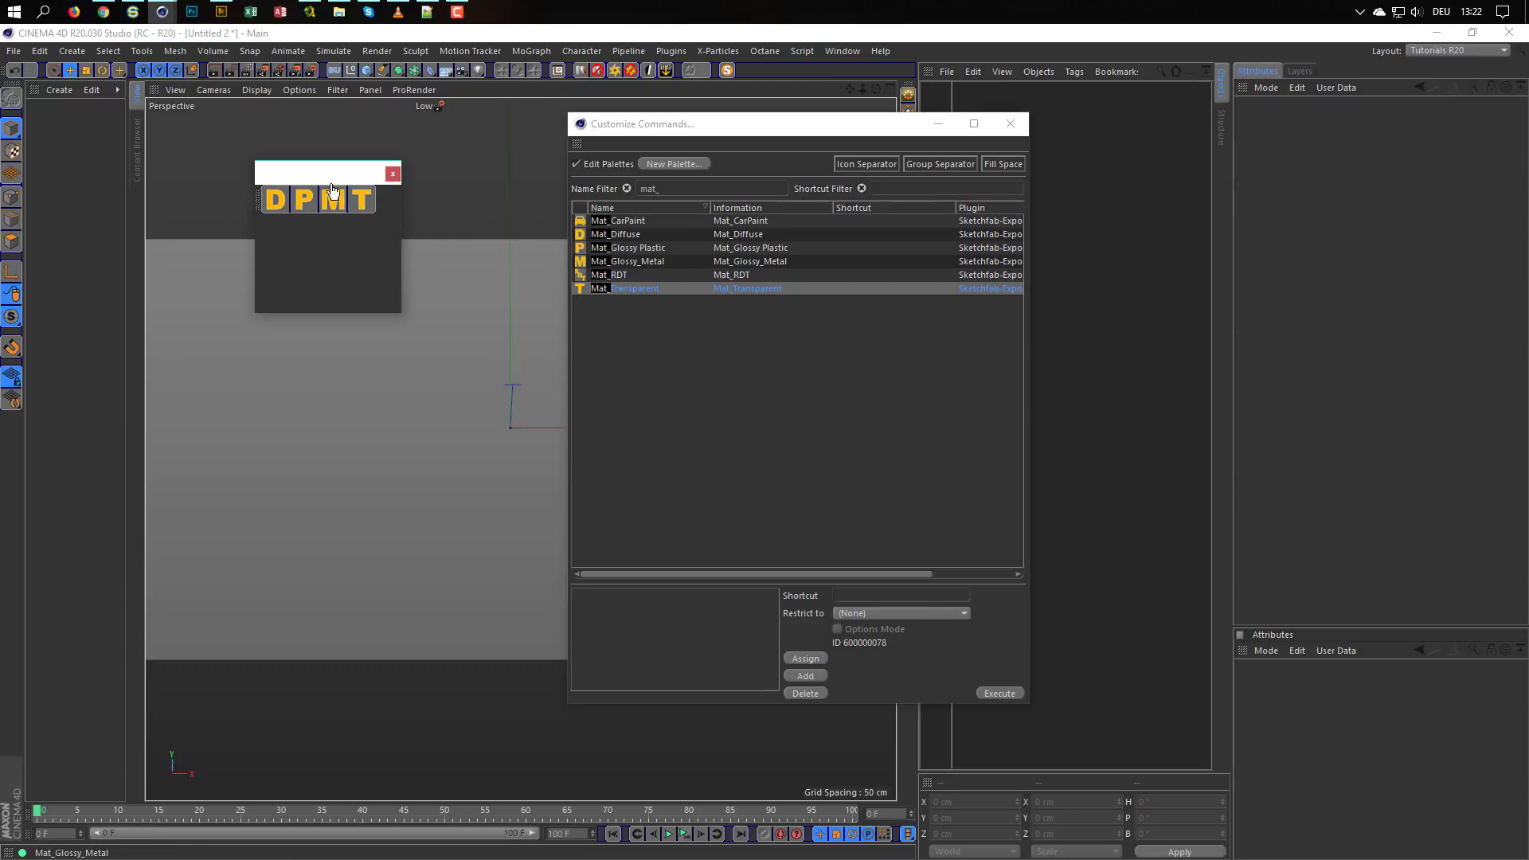
Dock the new palette in the Material Manager, directly beneath its Create and Edit menus
drag(322, 171, 371, 203)
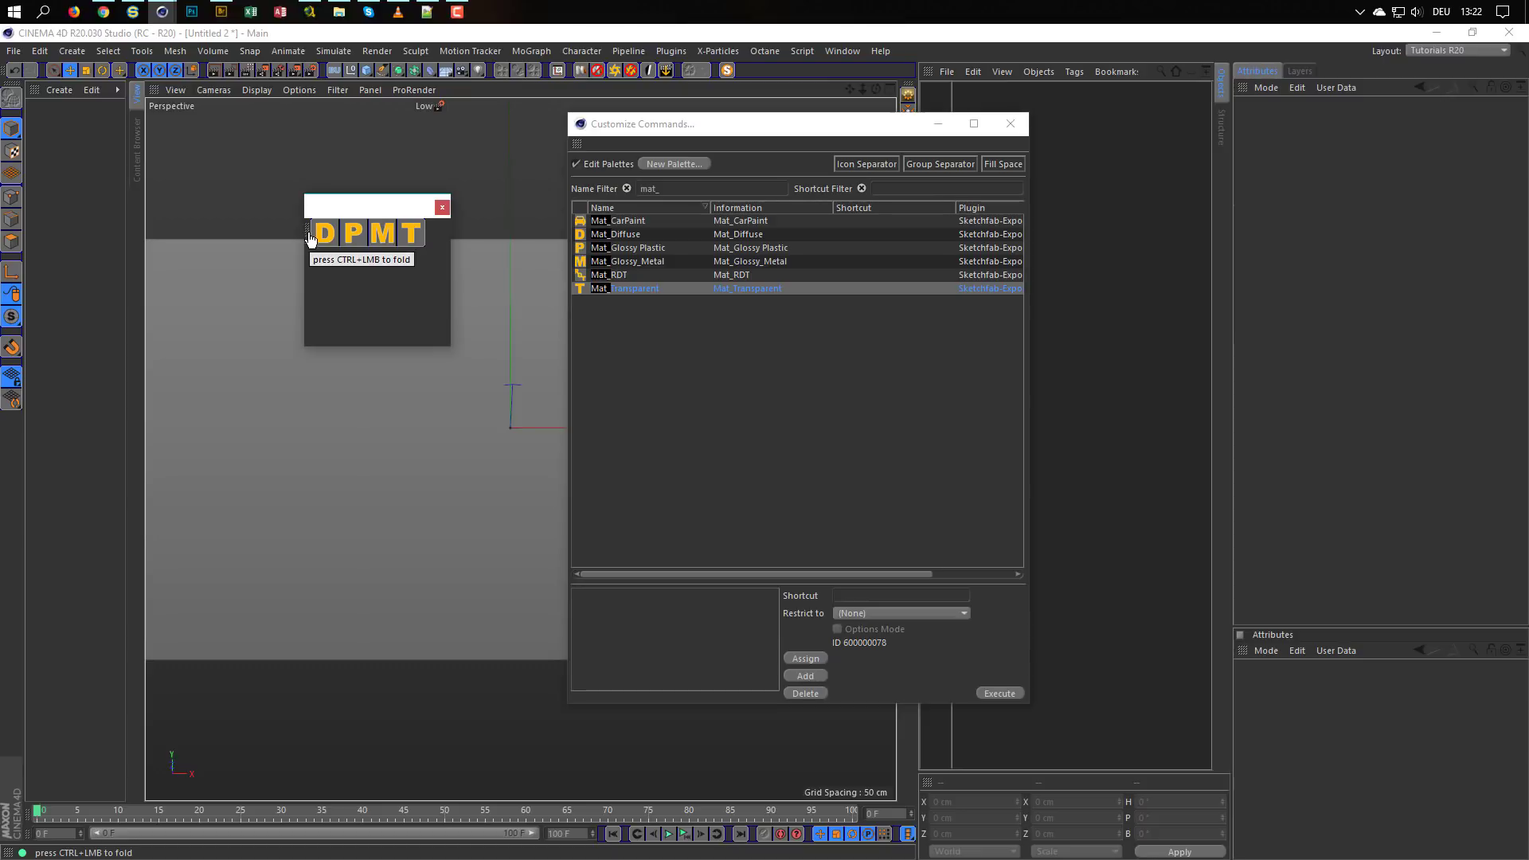
drag(310, 237, 67, 120)
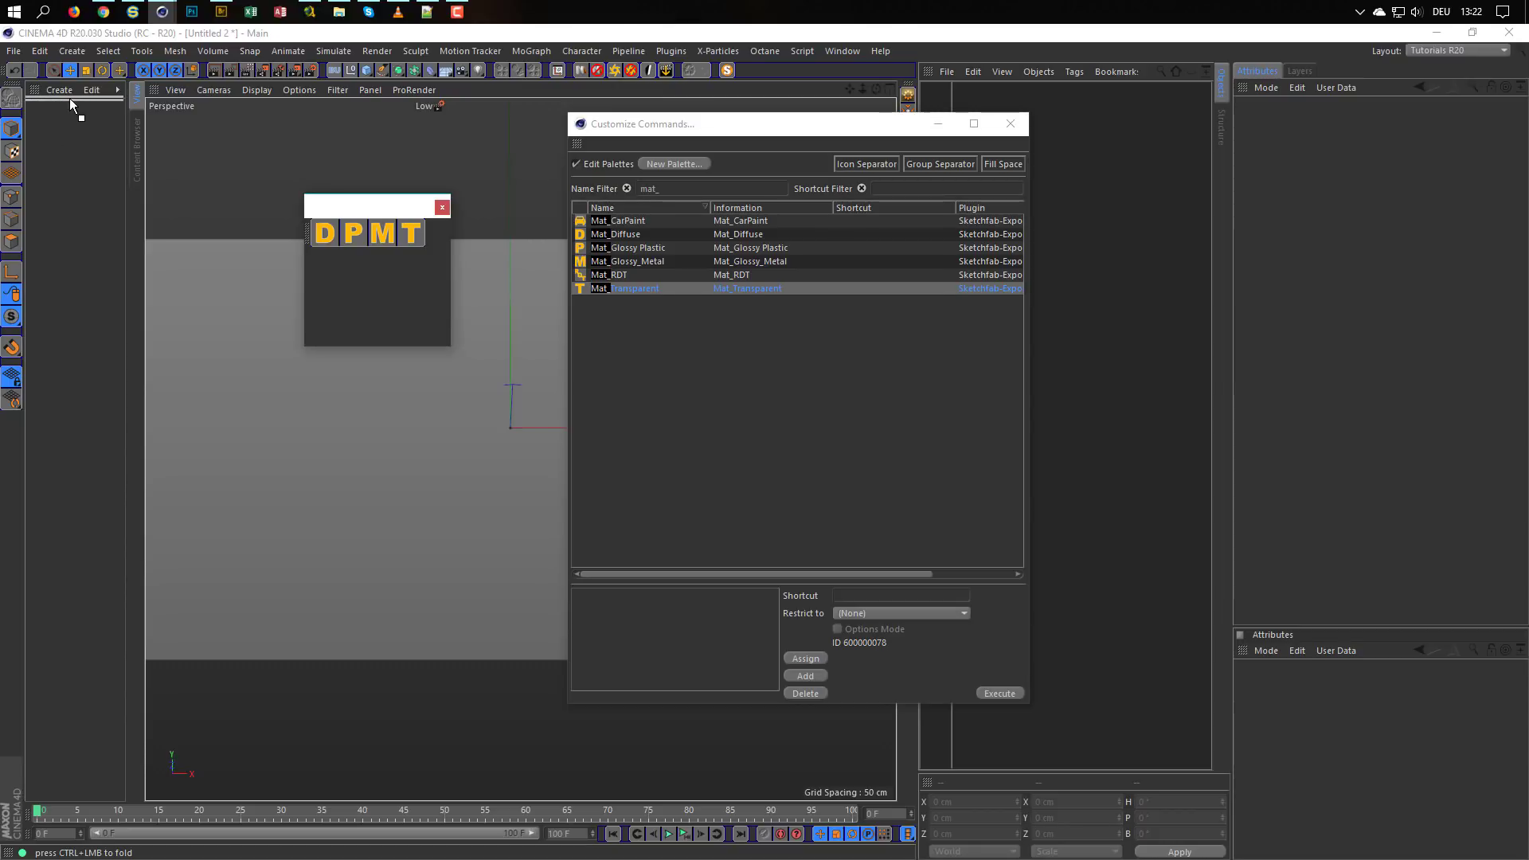
drag(70, 98, 69, 98)
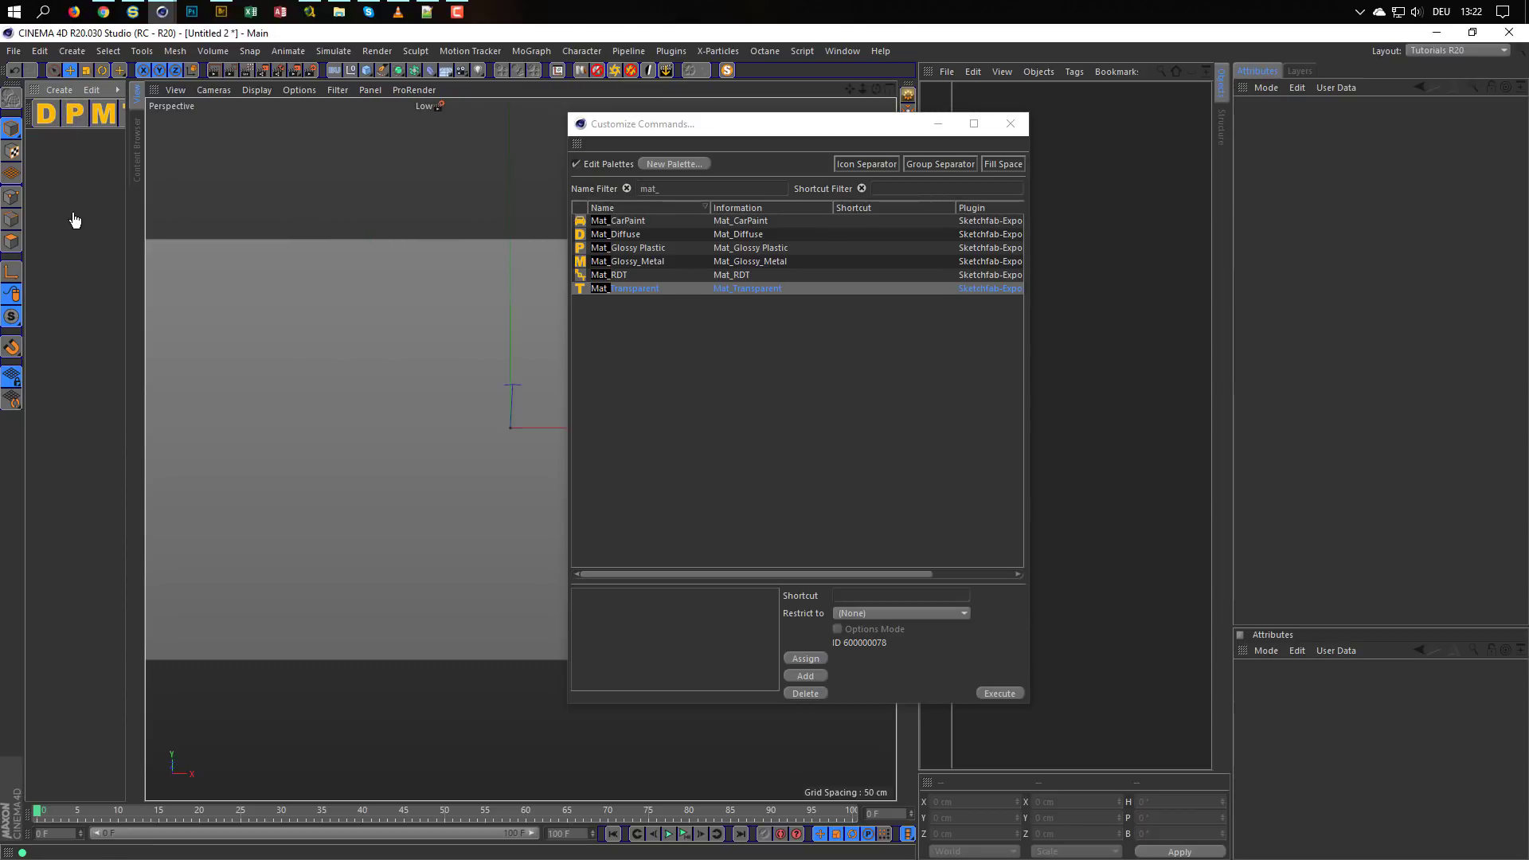
Set the docked material palette to Small Icons
right_click(81, 121)
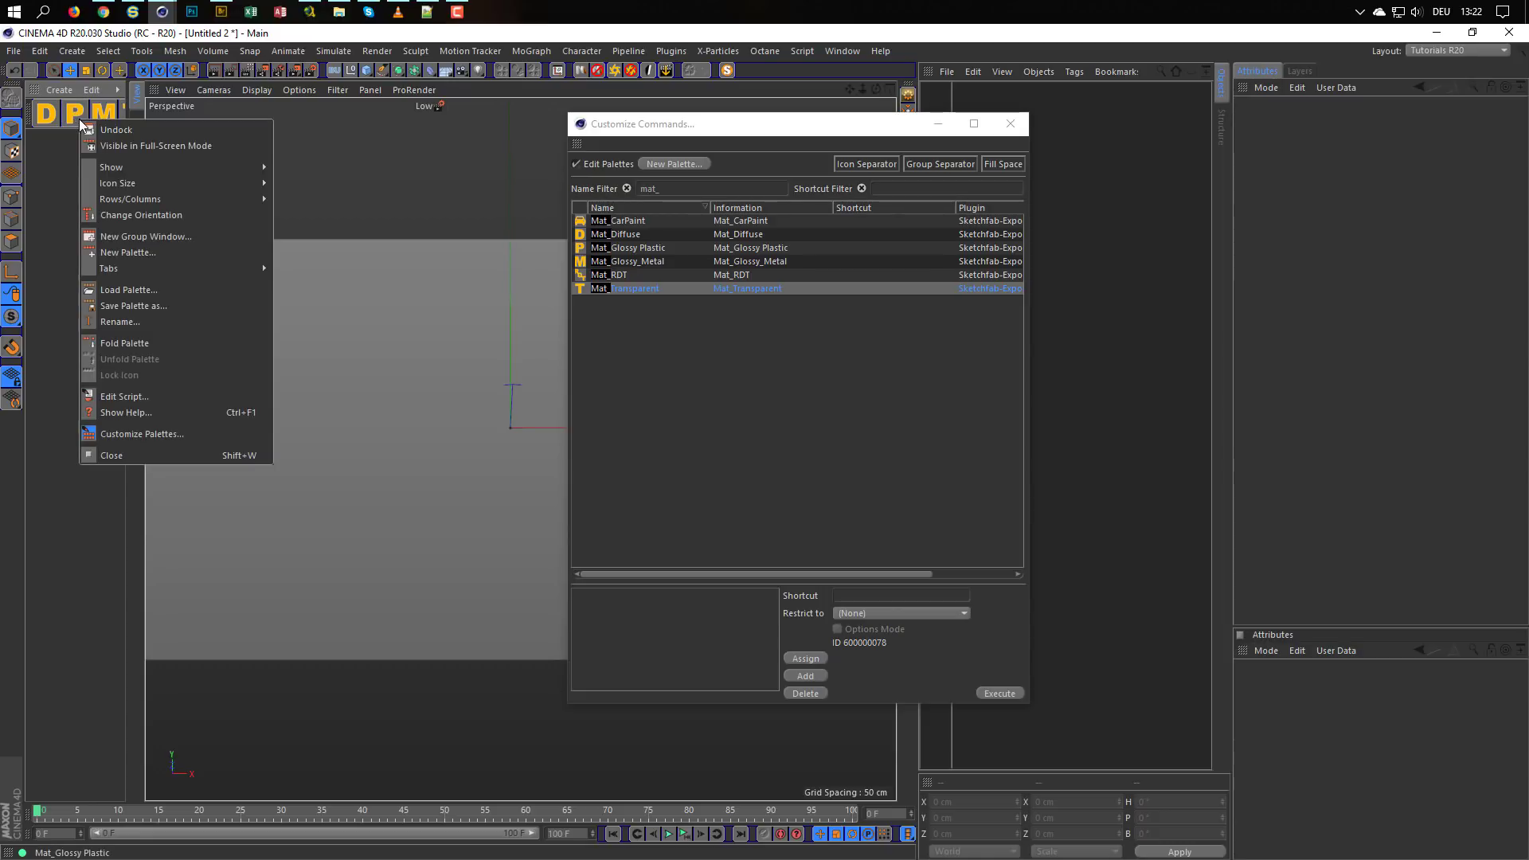
mouse_move(194, 178)
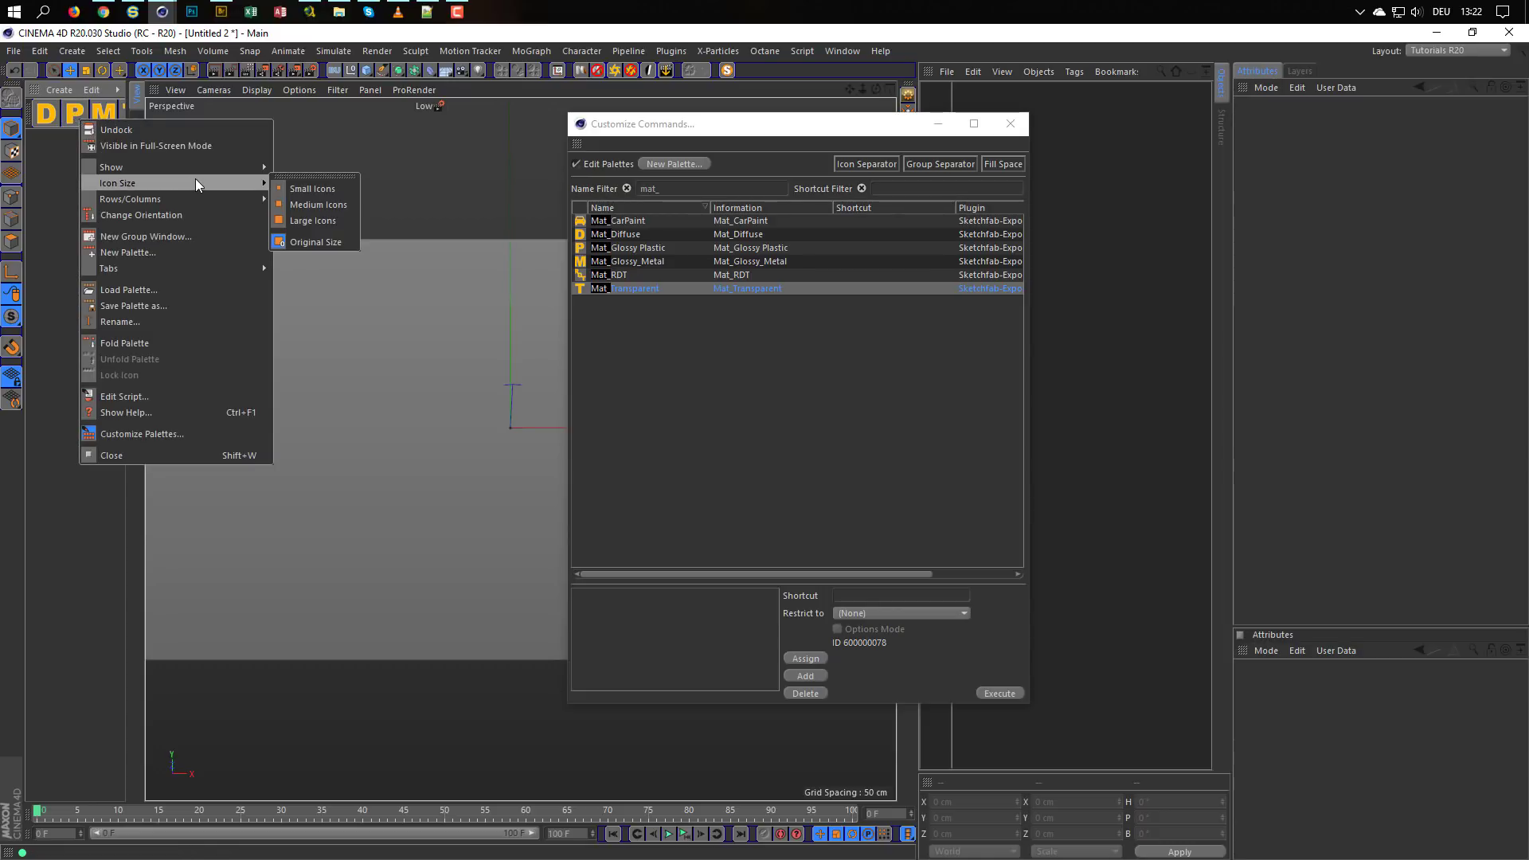
click(304, 179)
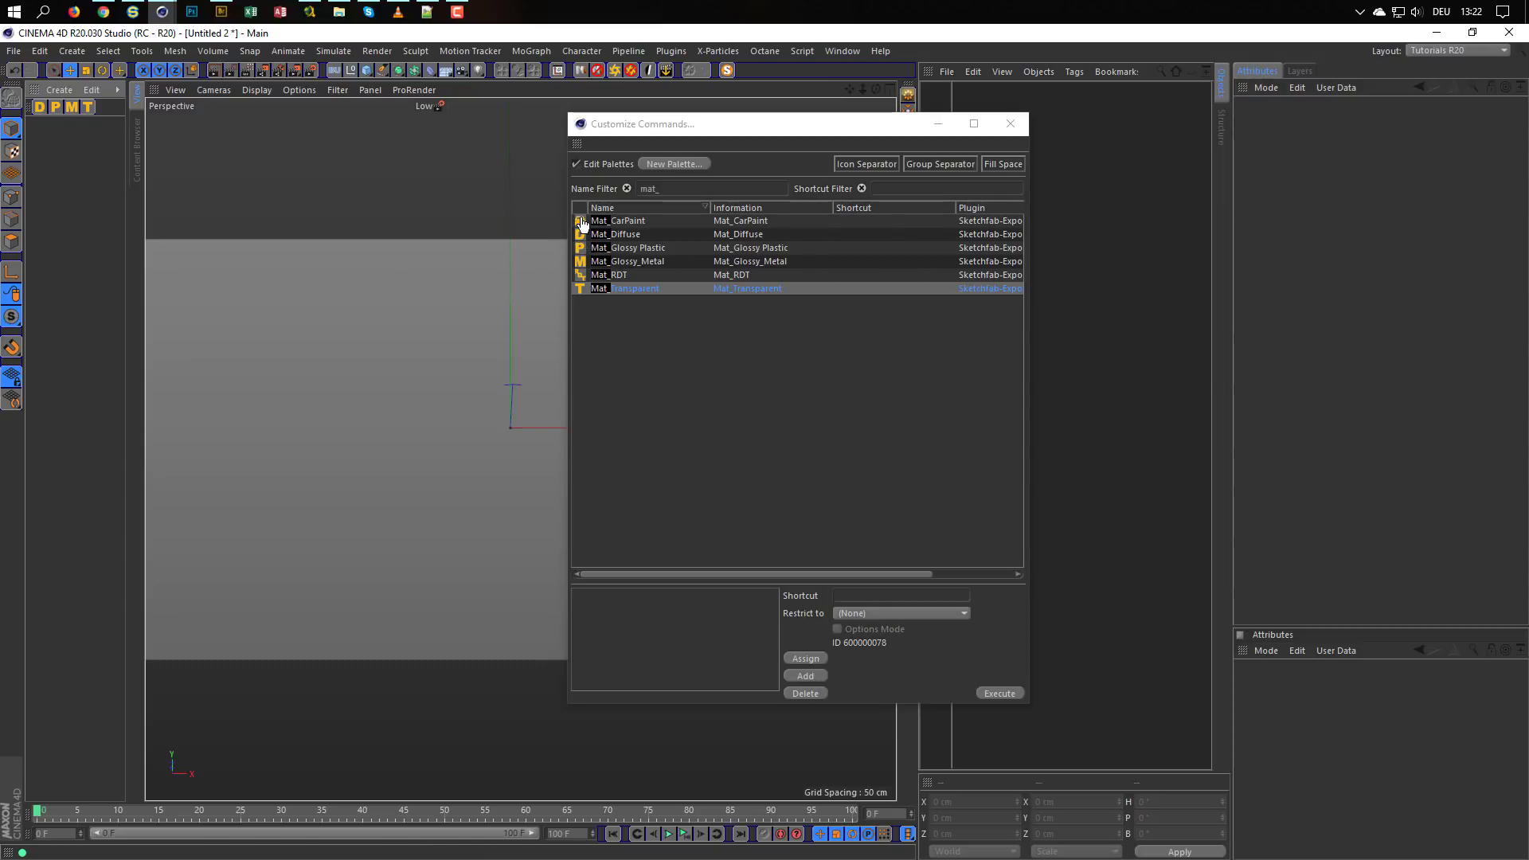
Add Mat_CarPaint to the end of the docked palette and close the command customization window
mouse_move(579, 224)
mouse_down()
mouse_move(551, 233)
mouse_move(94, 106)
mouse_up()
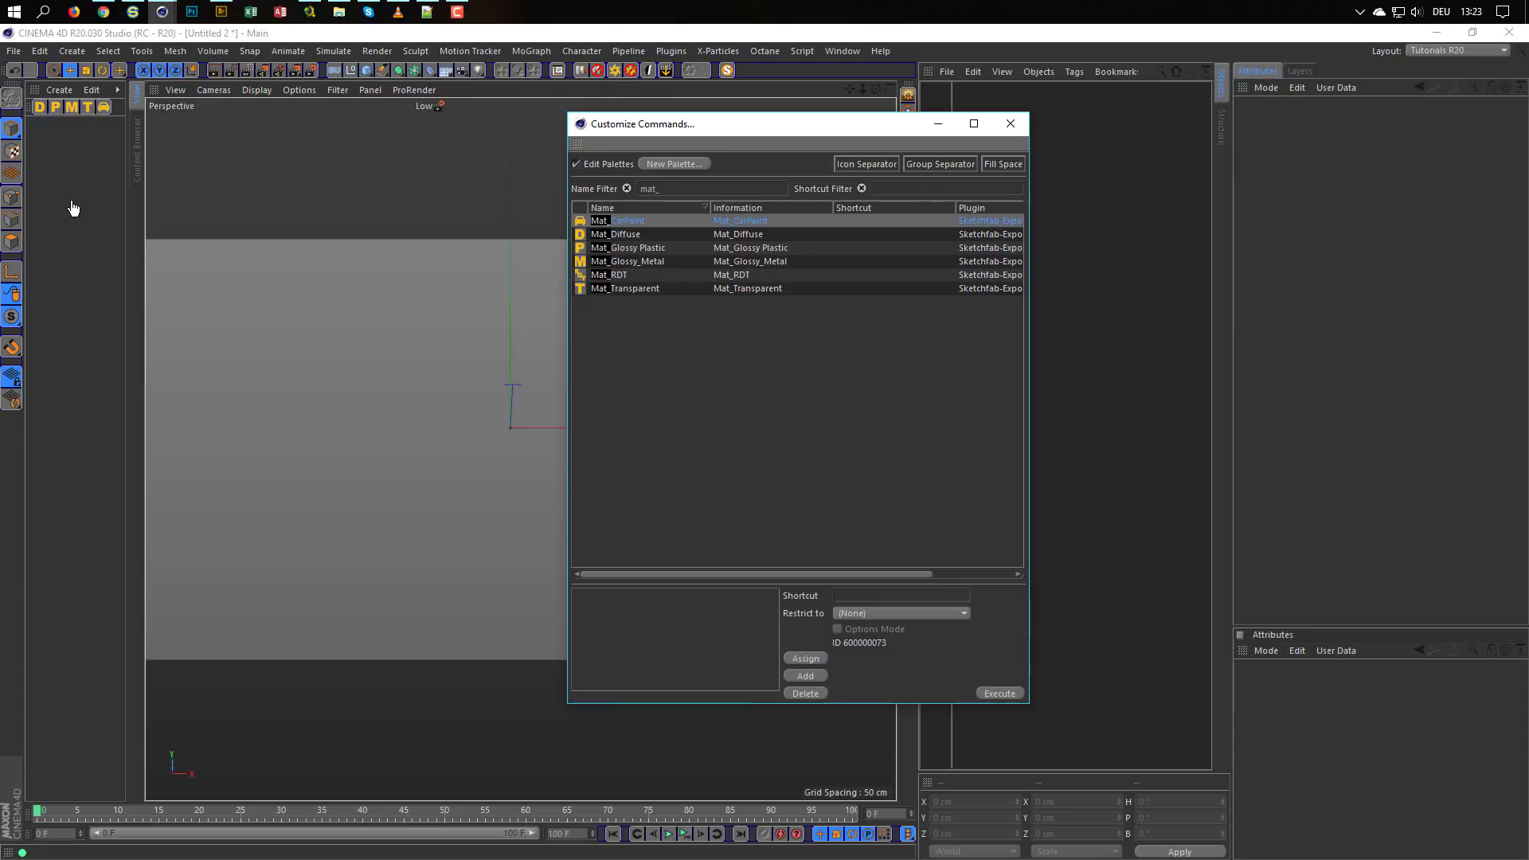
click(1010, 124)
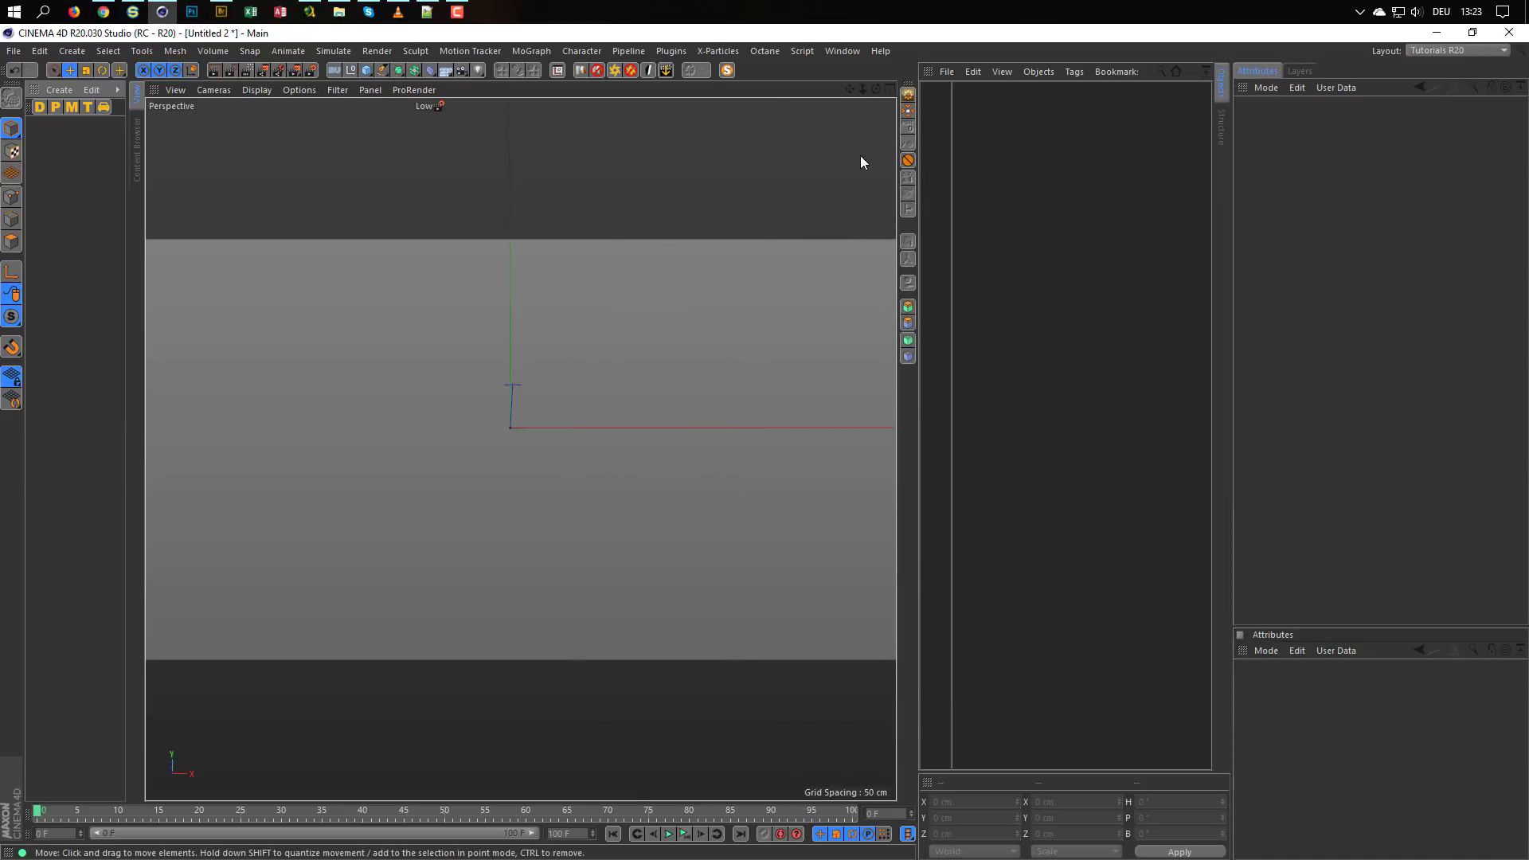
Examine the options for saving the layout, including as startup layout, and the list of available layouts
click(848, 50)
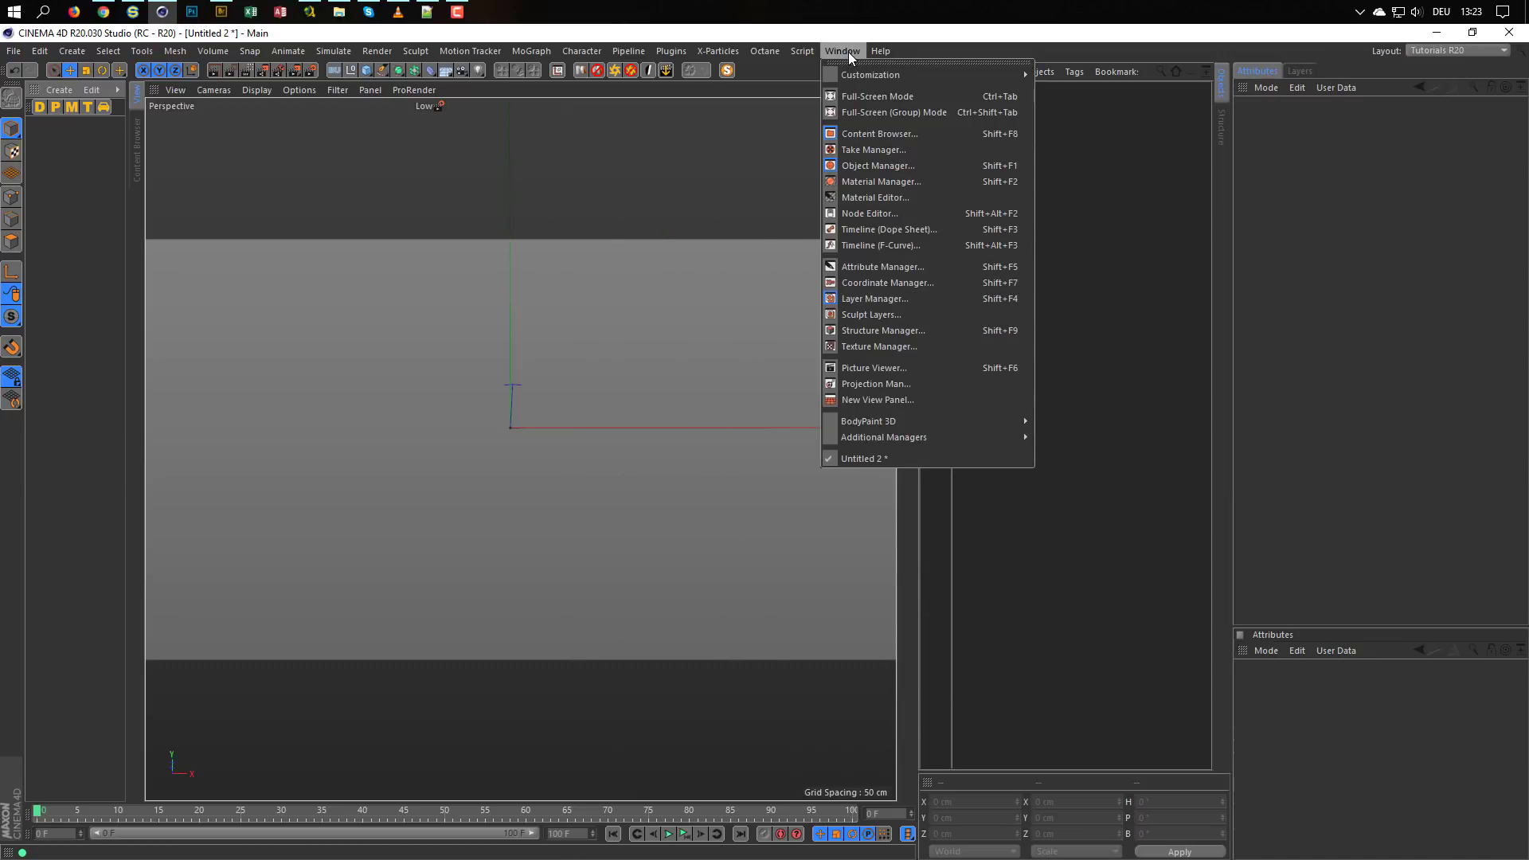
mouse_move(1011, 76)
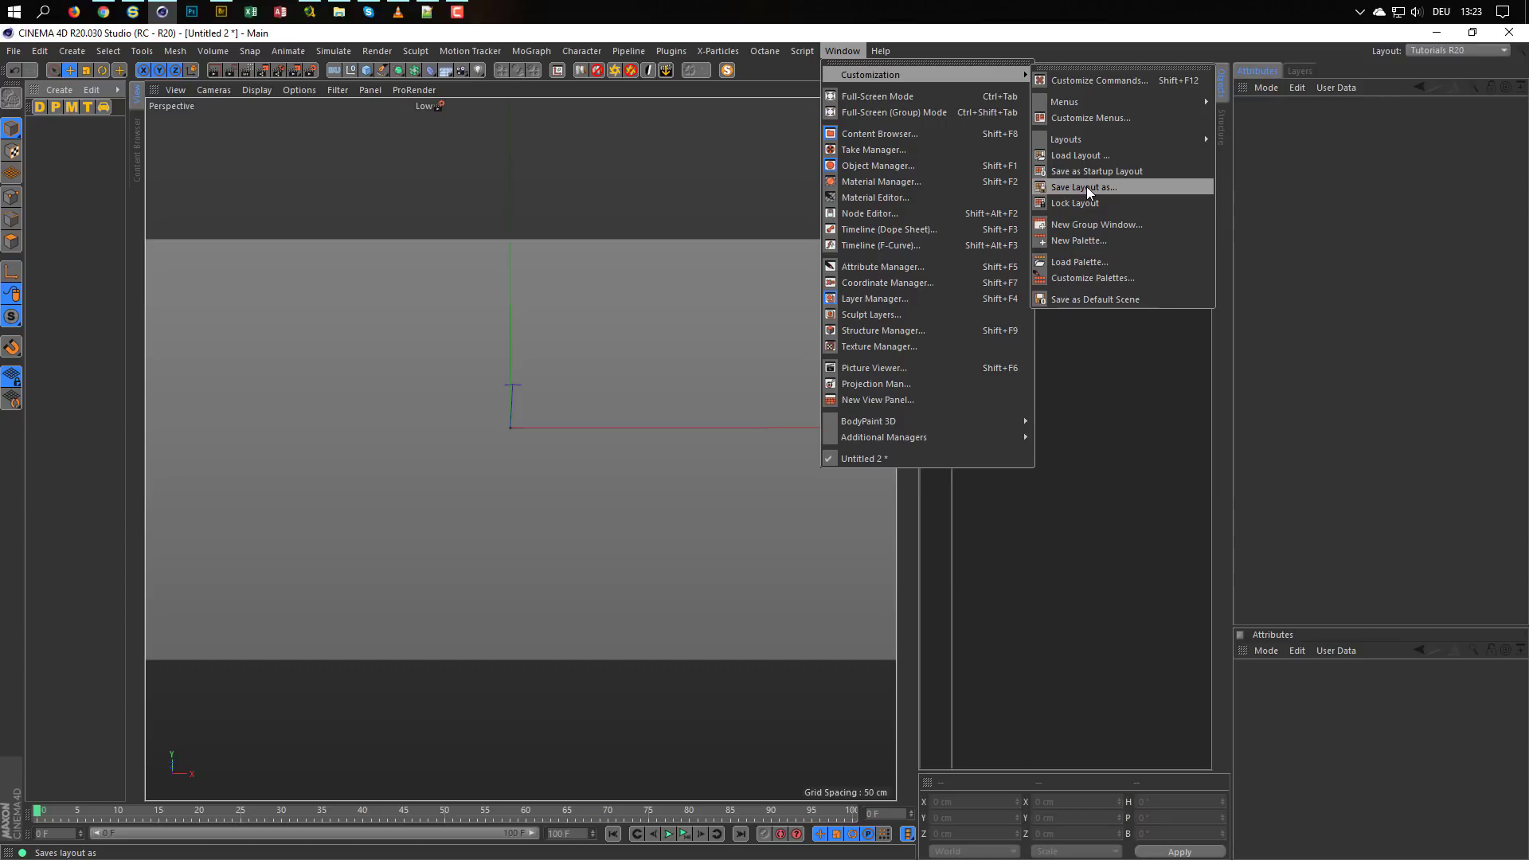
click(1369, 71)
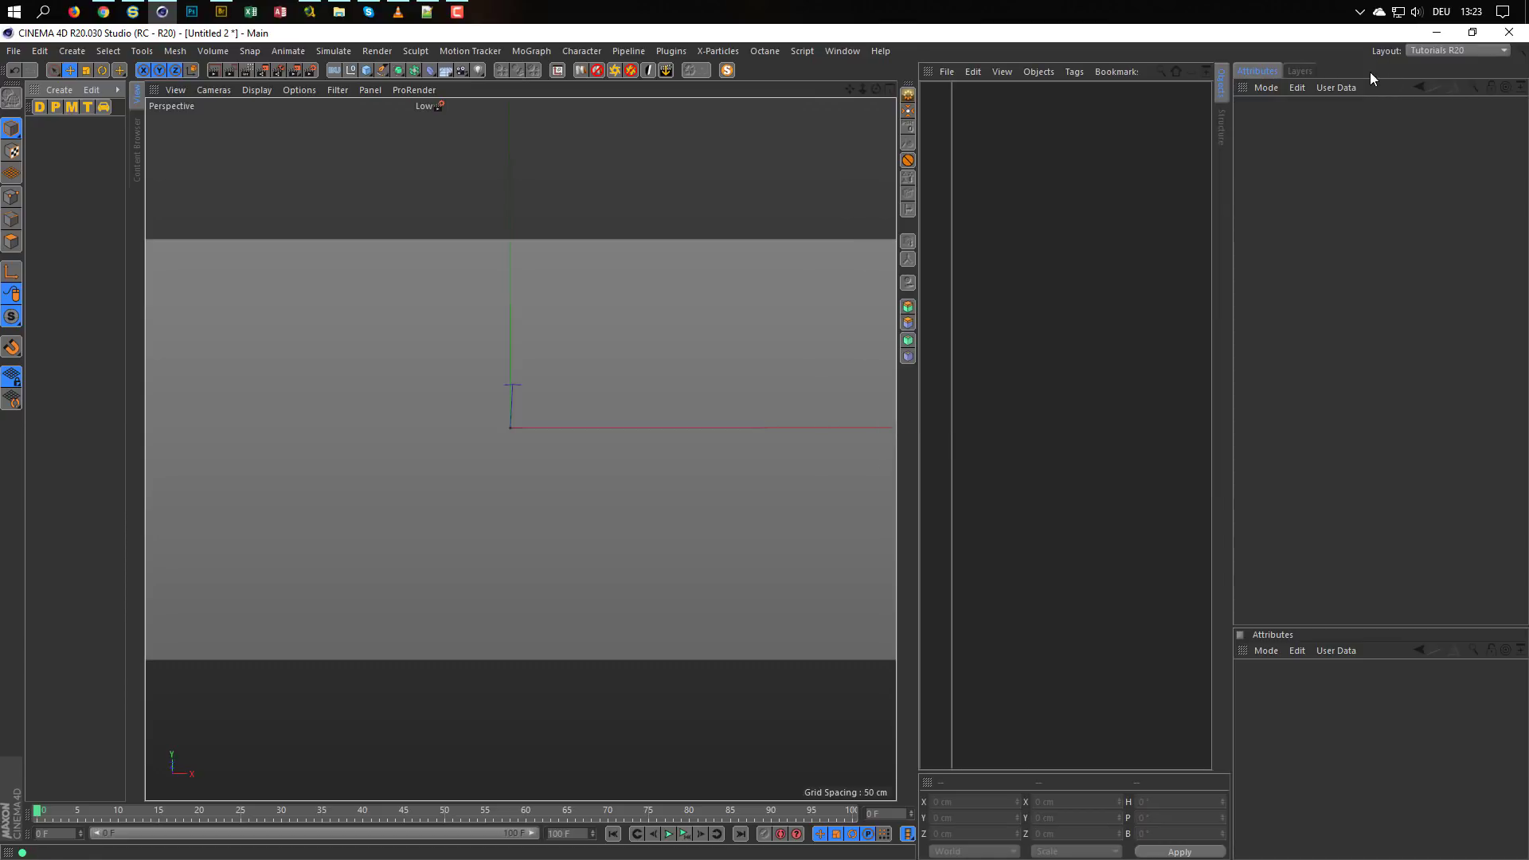
click(1503, 51)
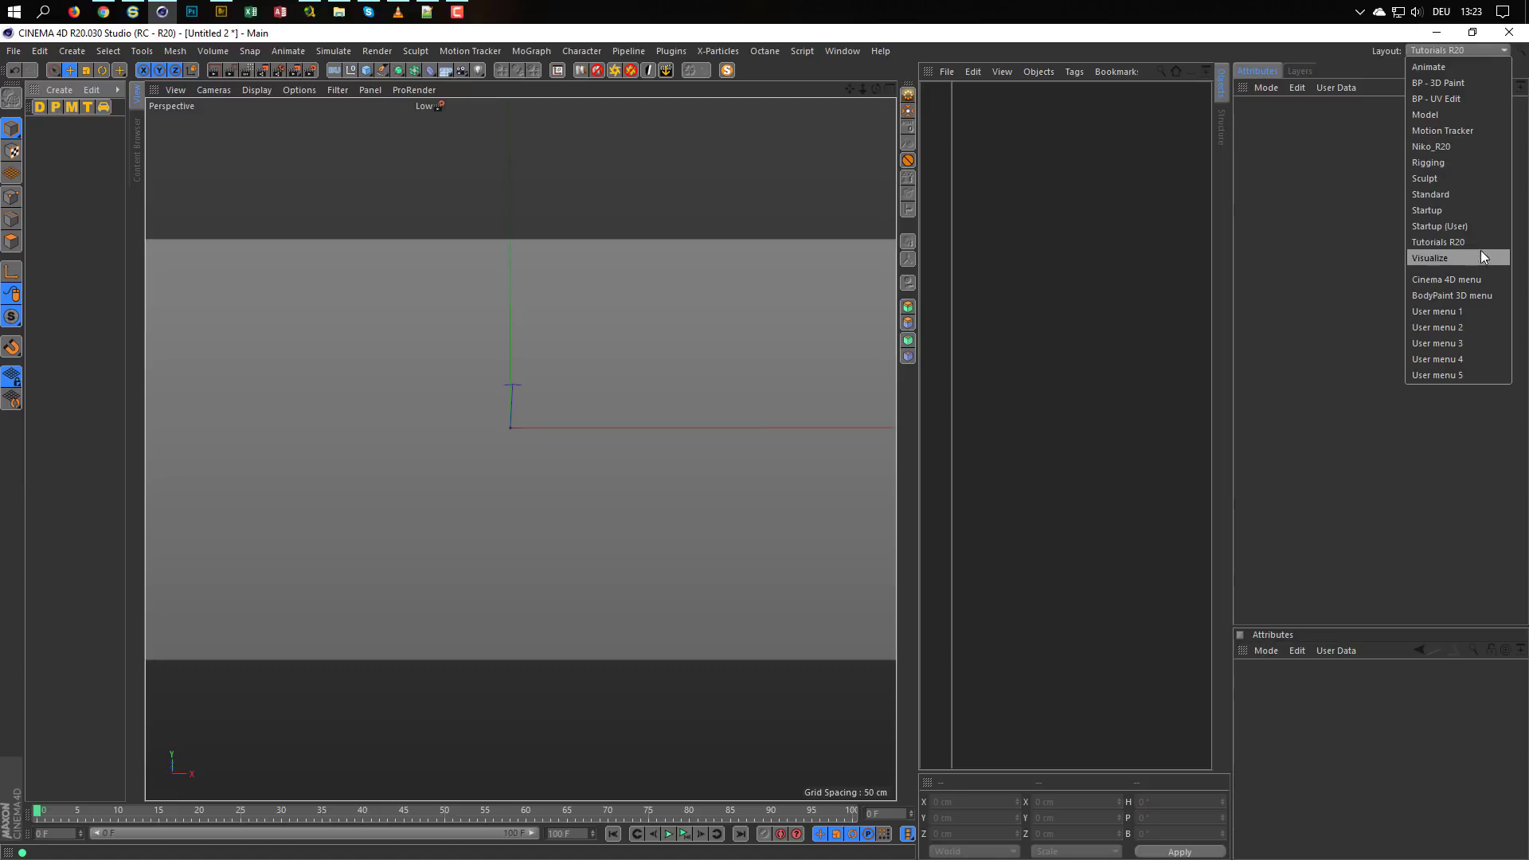
click(1194, 35)
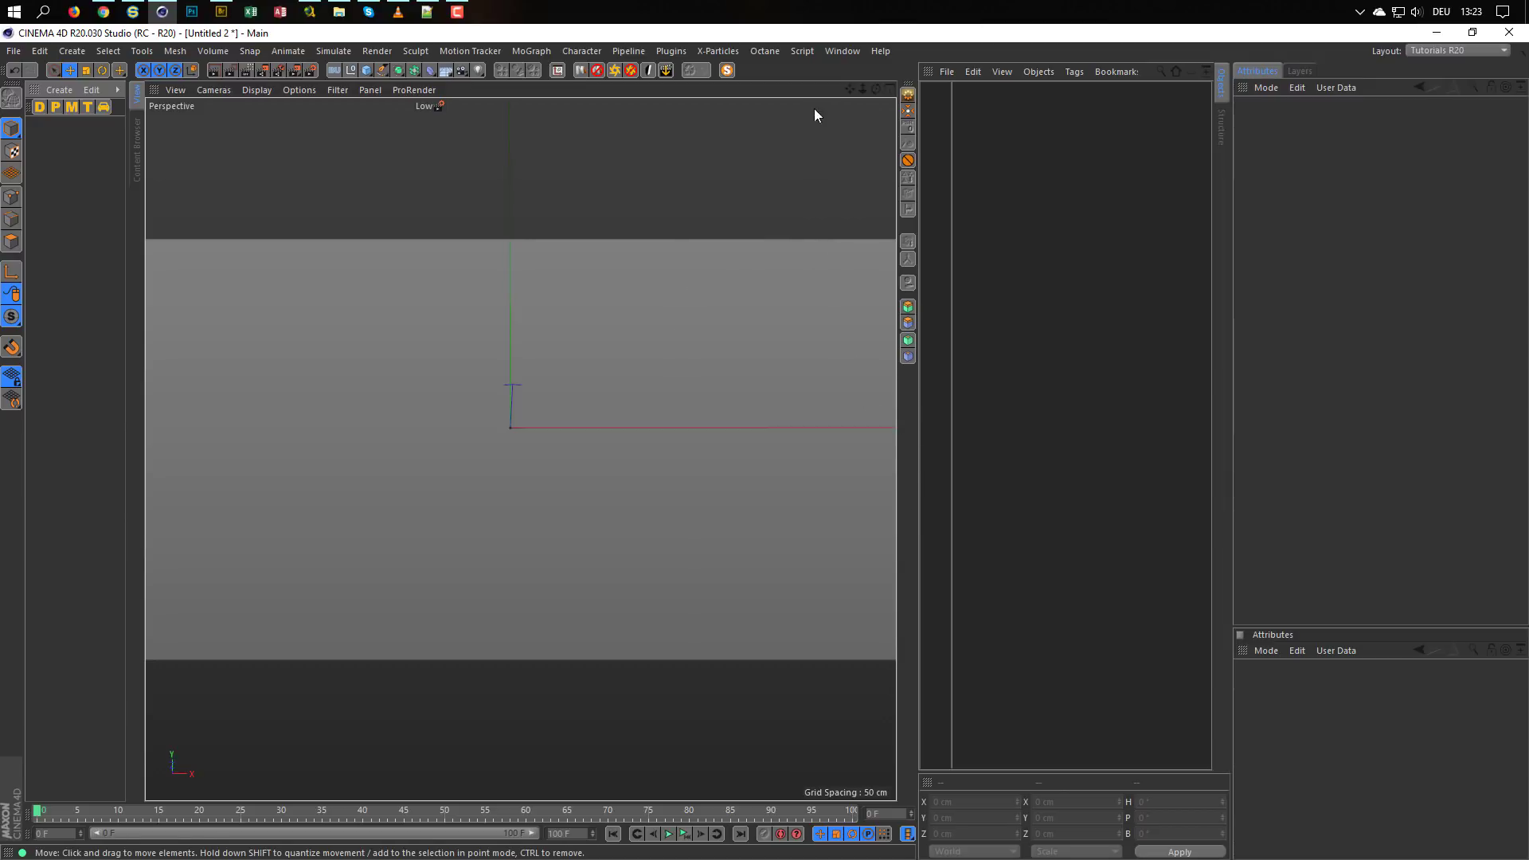
click(832, 48)
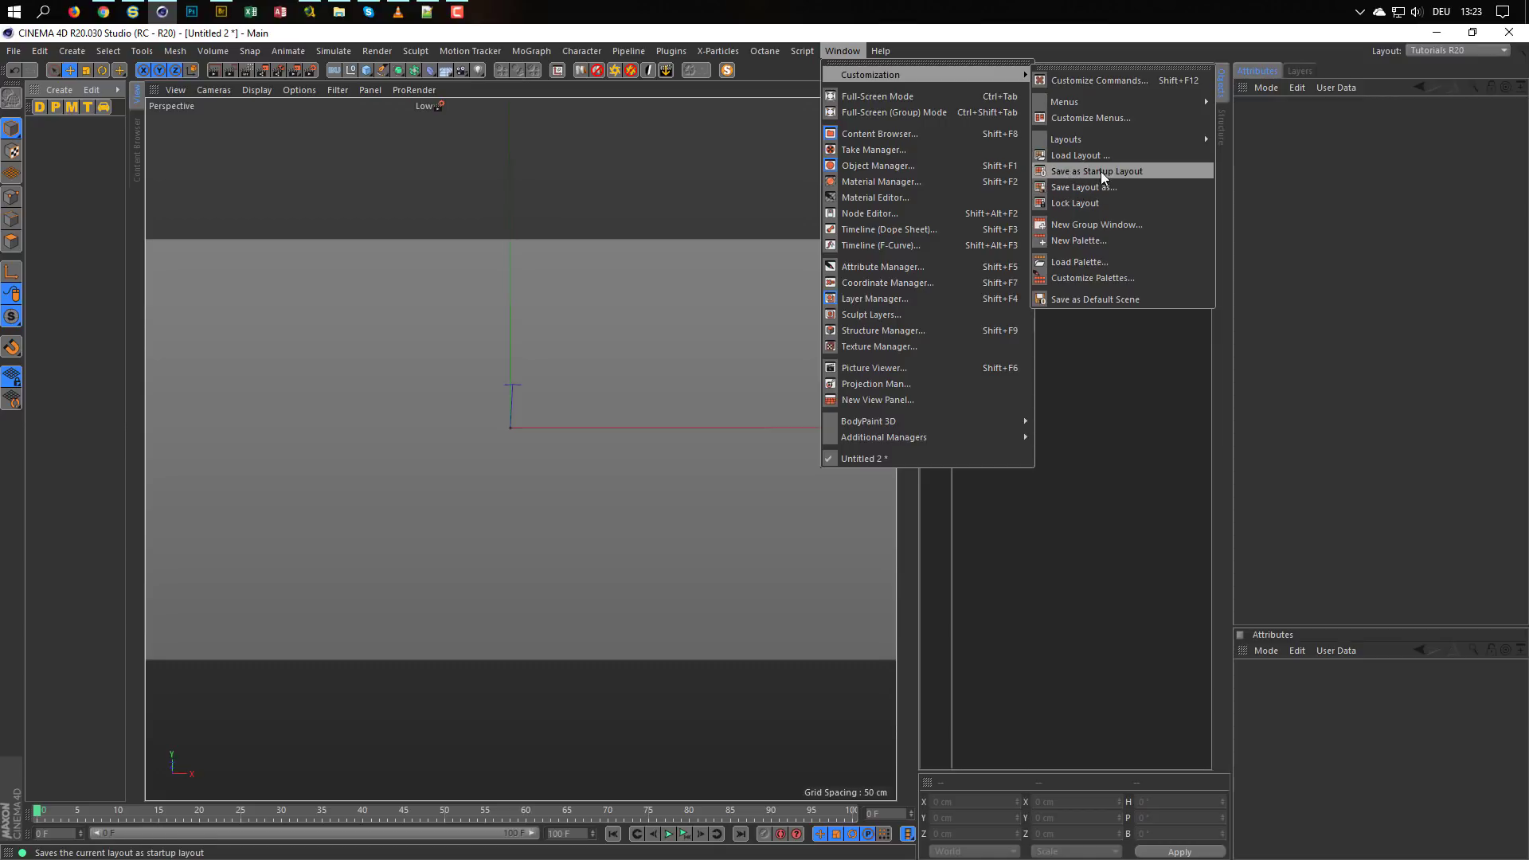
click(1101, 48)
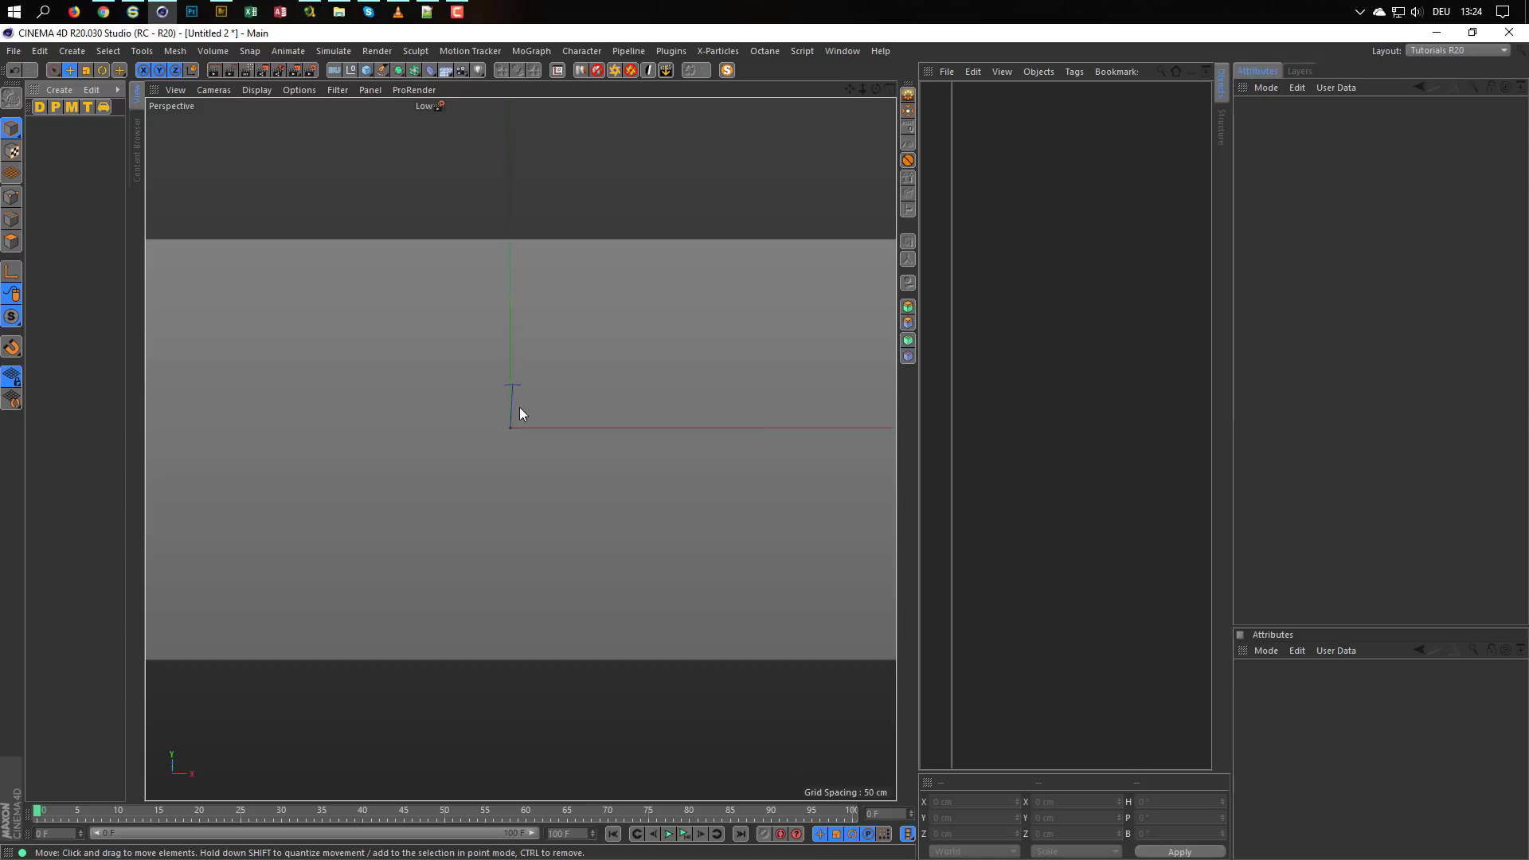
Examine the perspective viewport's filter options and open its View settings
click(338, 89)
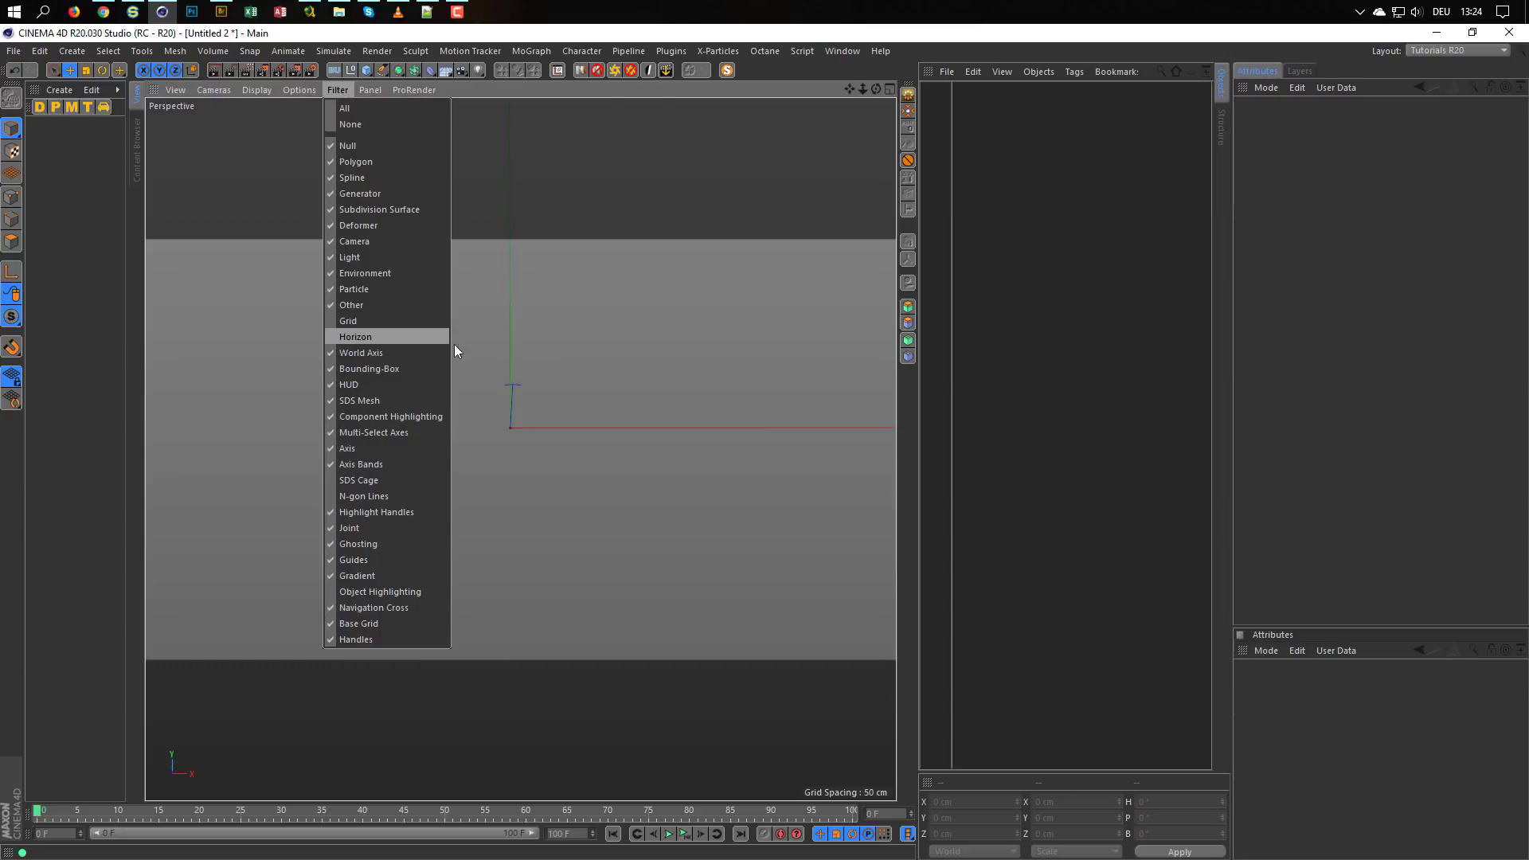
click(799, 73)
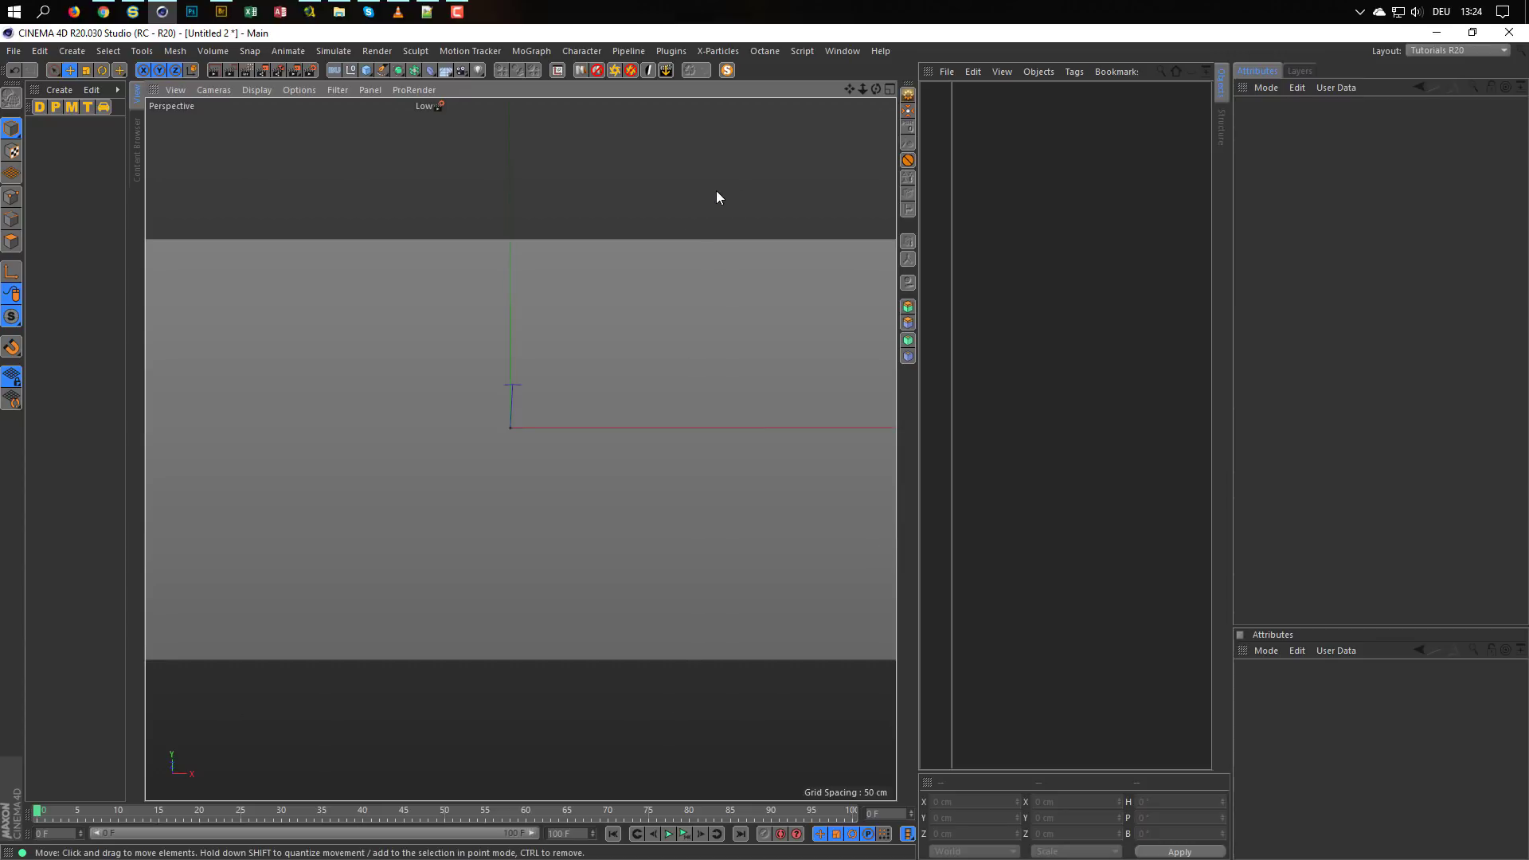
alt+middle_drag(524, 411, 523, 449)
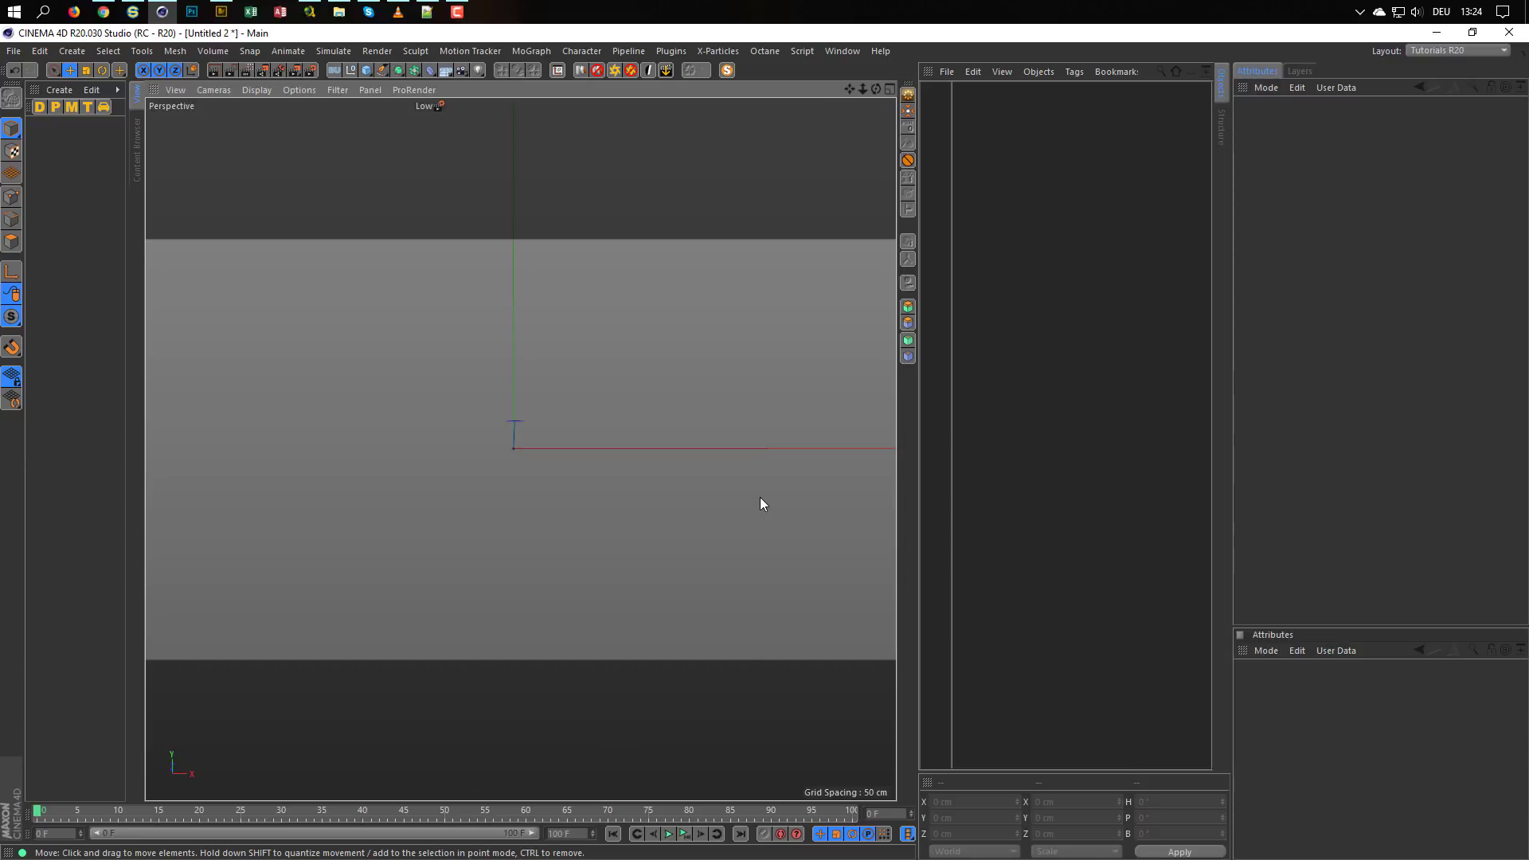
key(shift+v)
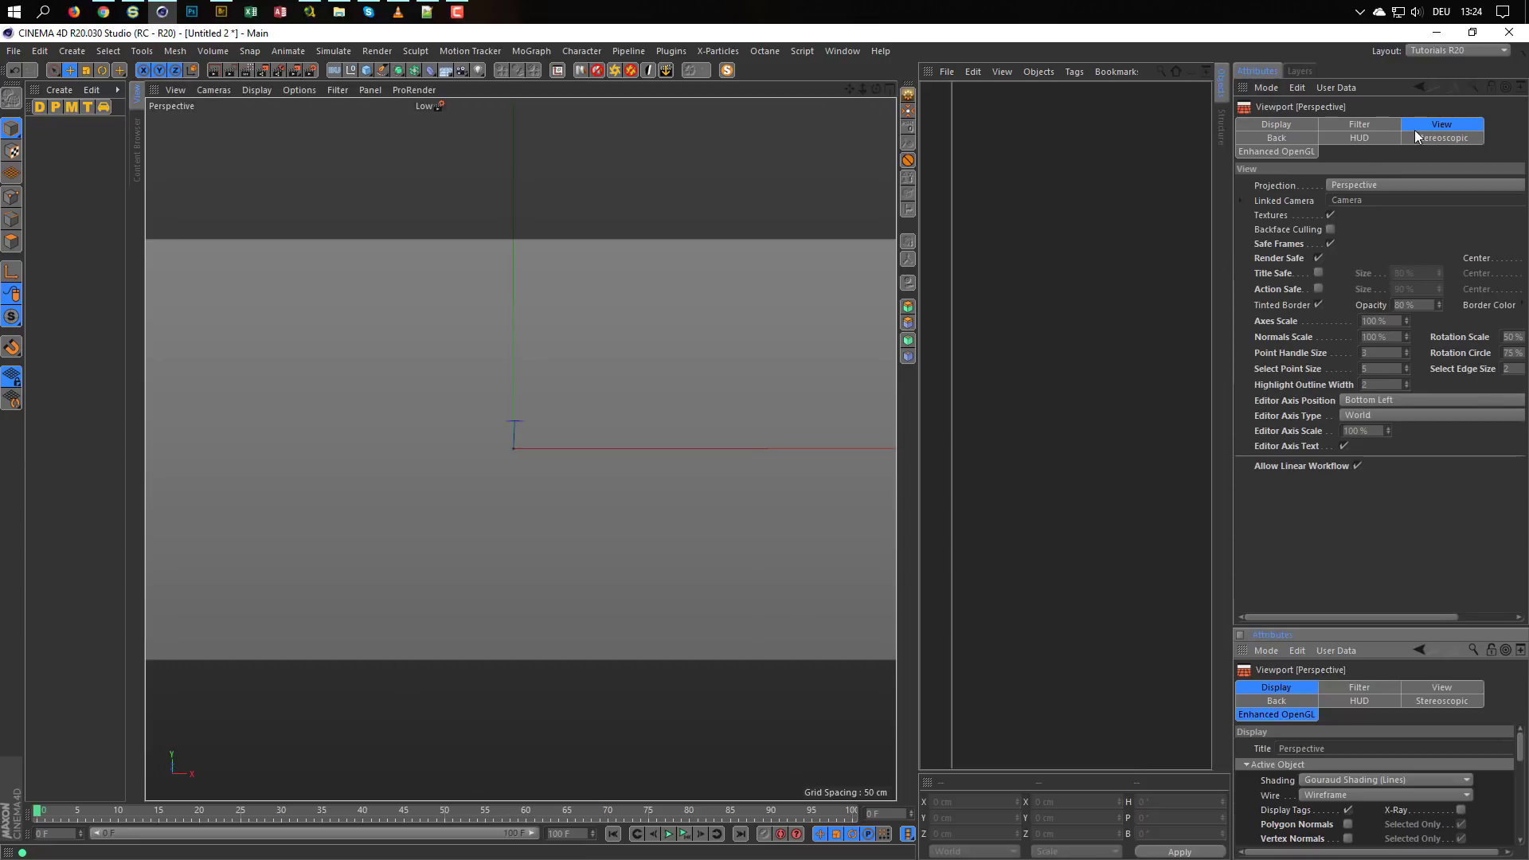
click(1445, 127)
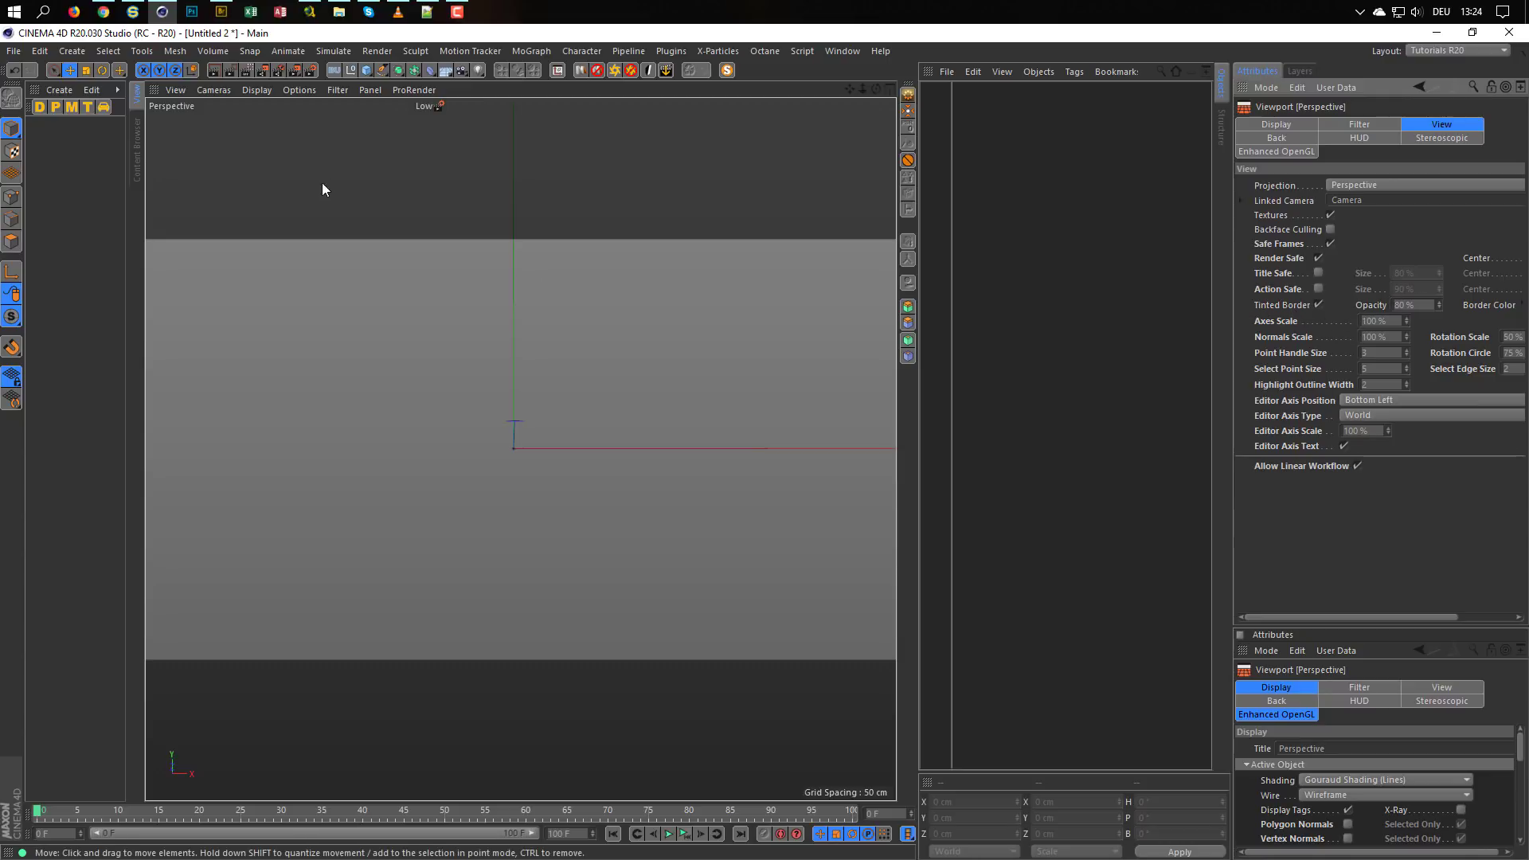
Preview the viewport's tinted border switched off and at 10% opacity, and return the opacity to 80%
click(1317, 302)
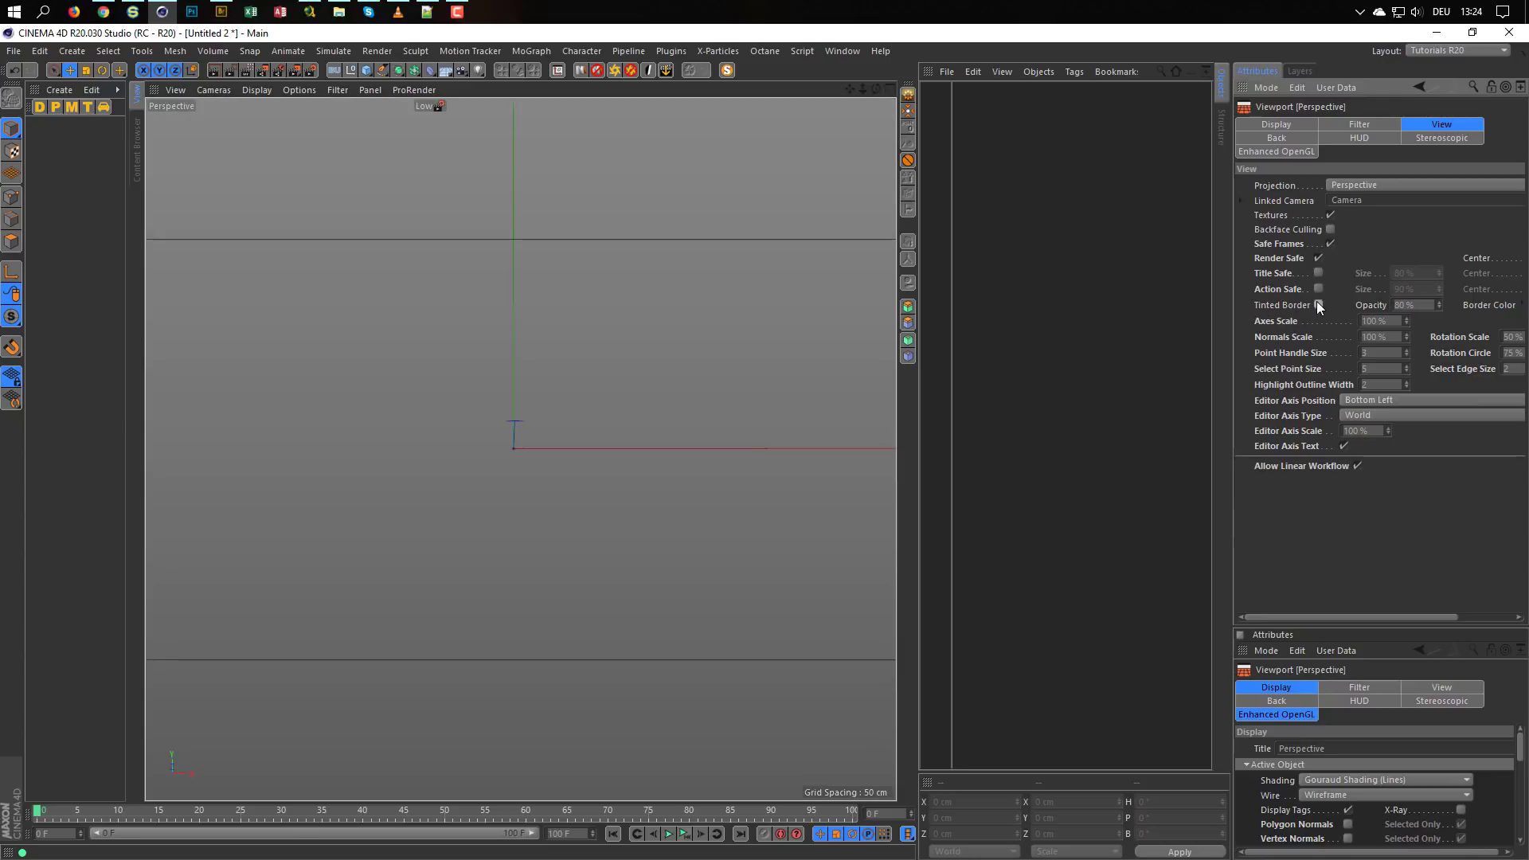
click(1413, 305)
text(10)
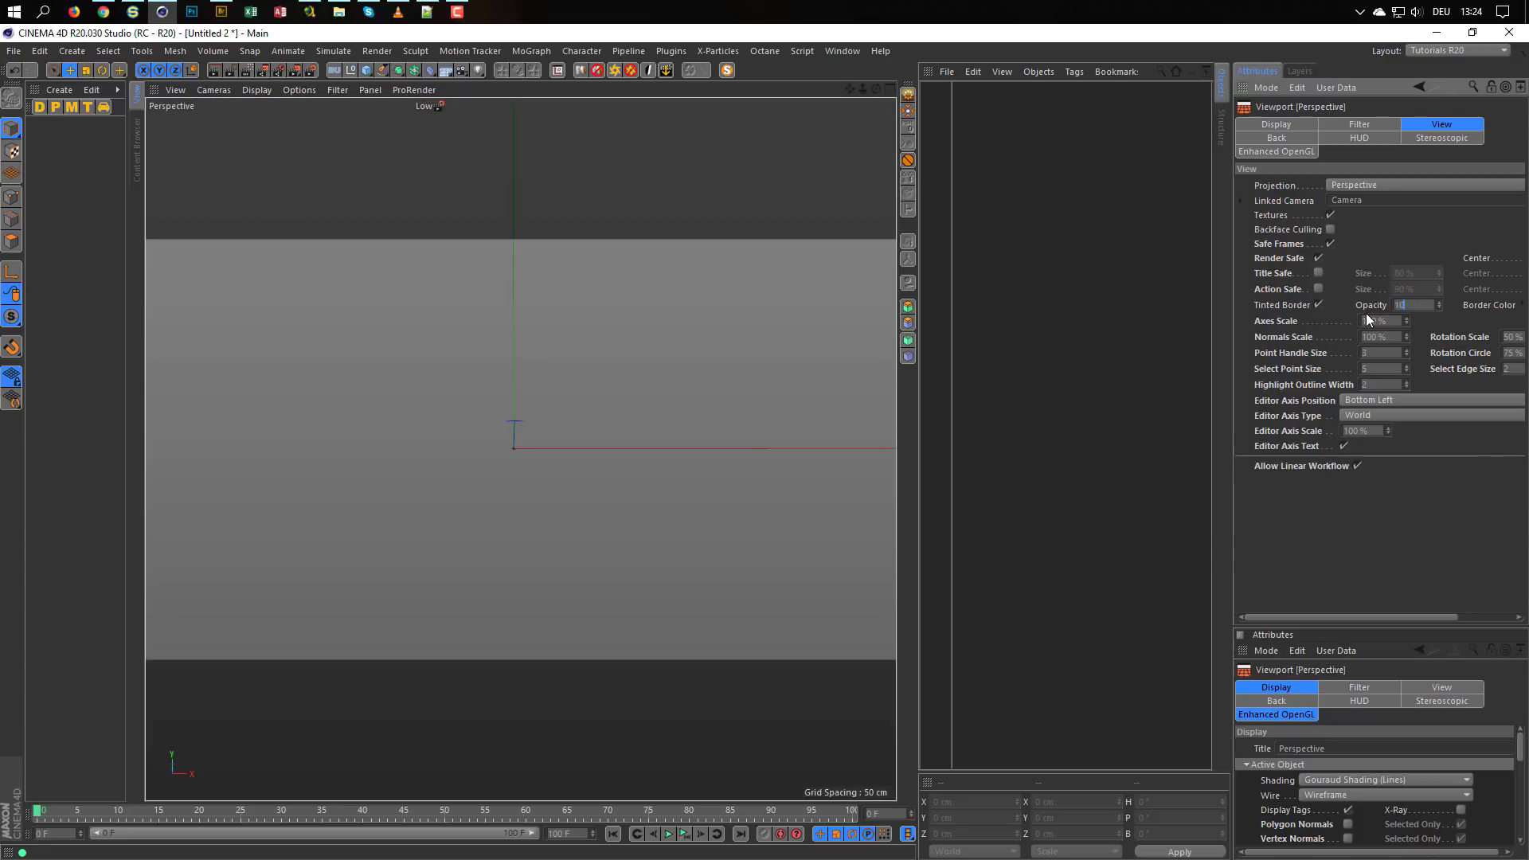
key(Return)
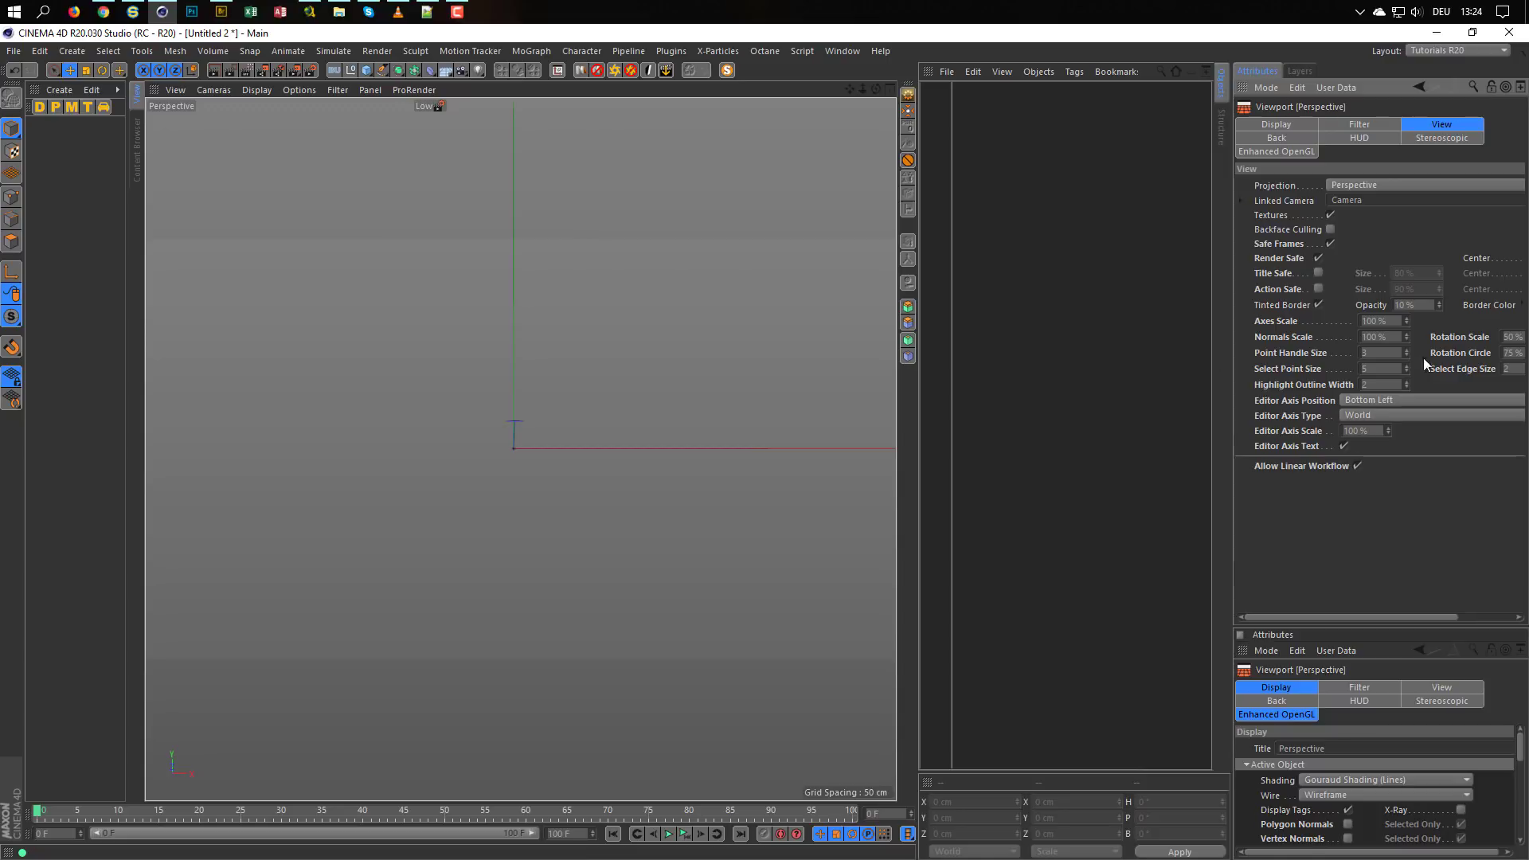
click(1405, 305)
text(80)
key(Return)
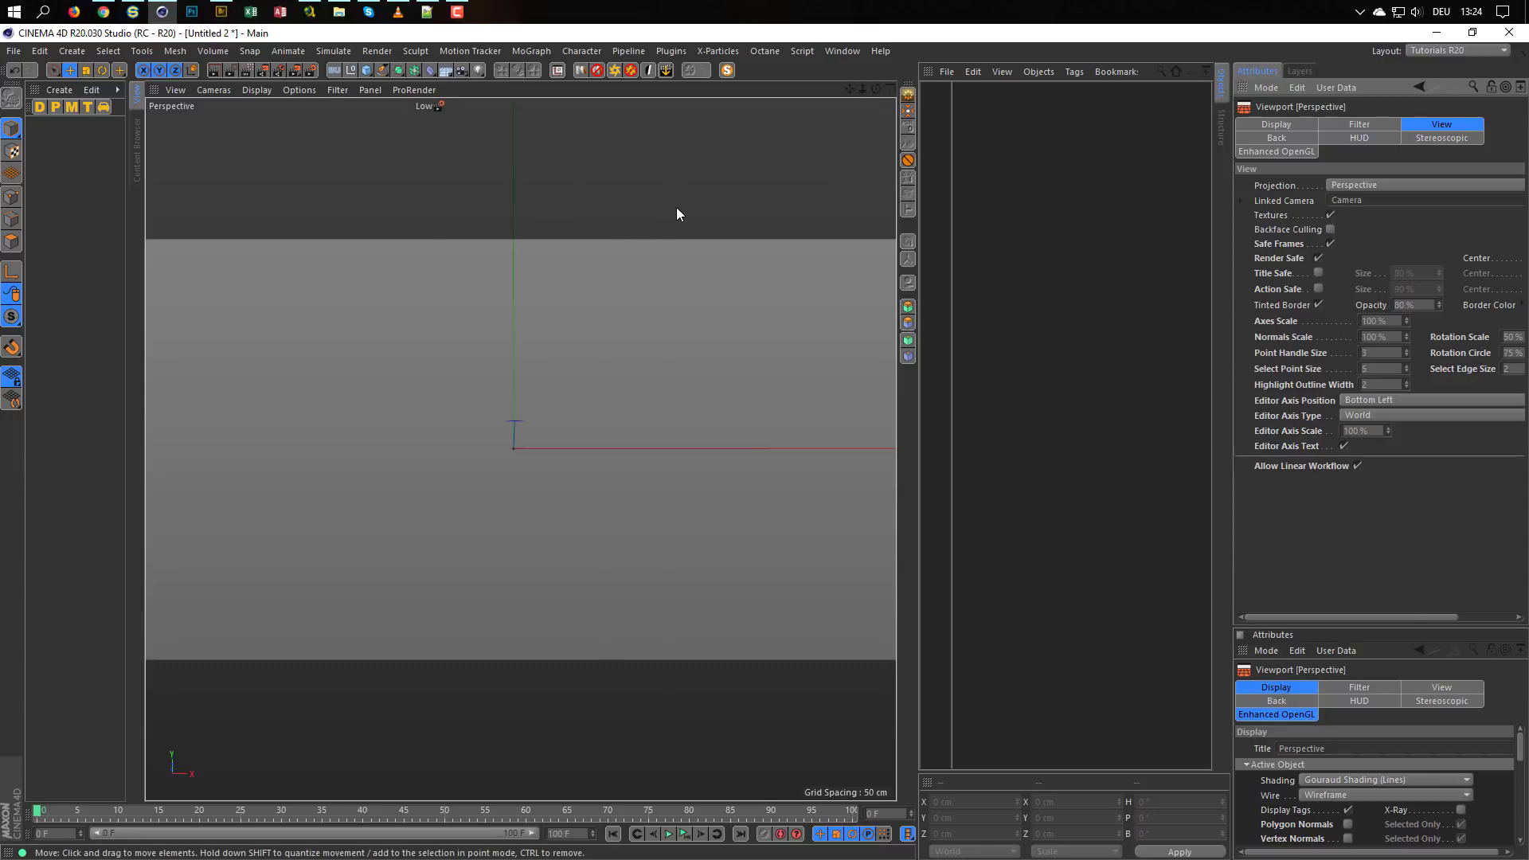
Examine the Quantize modeling settings and the project's Key Interpolation and Expert Dynamics settings
click(1265, 88)
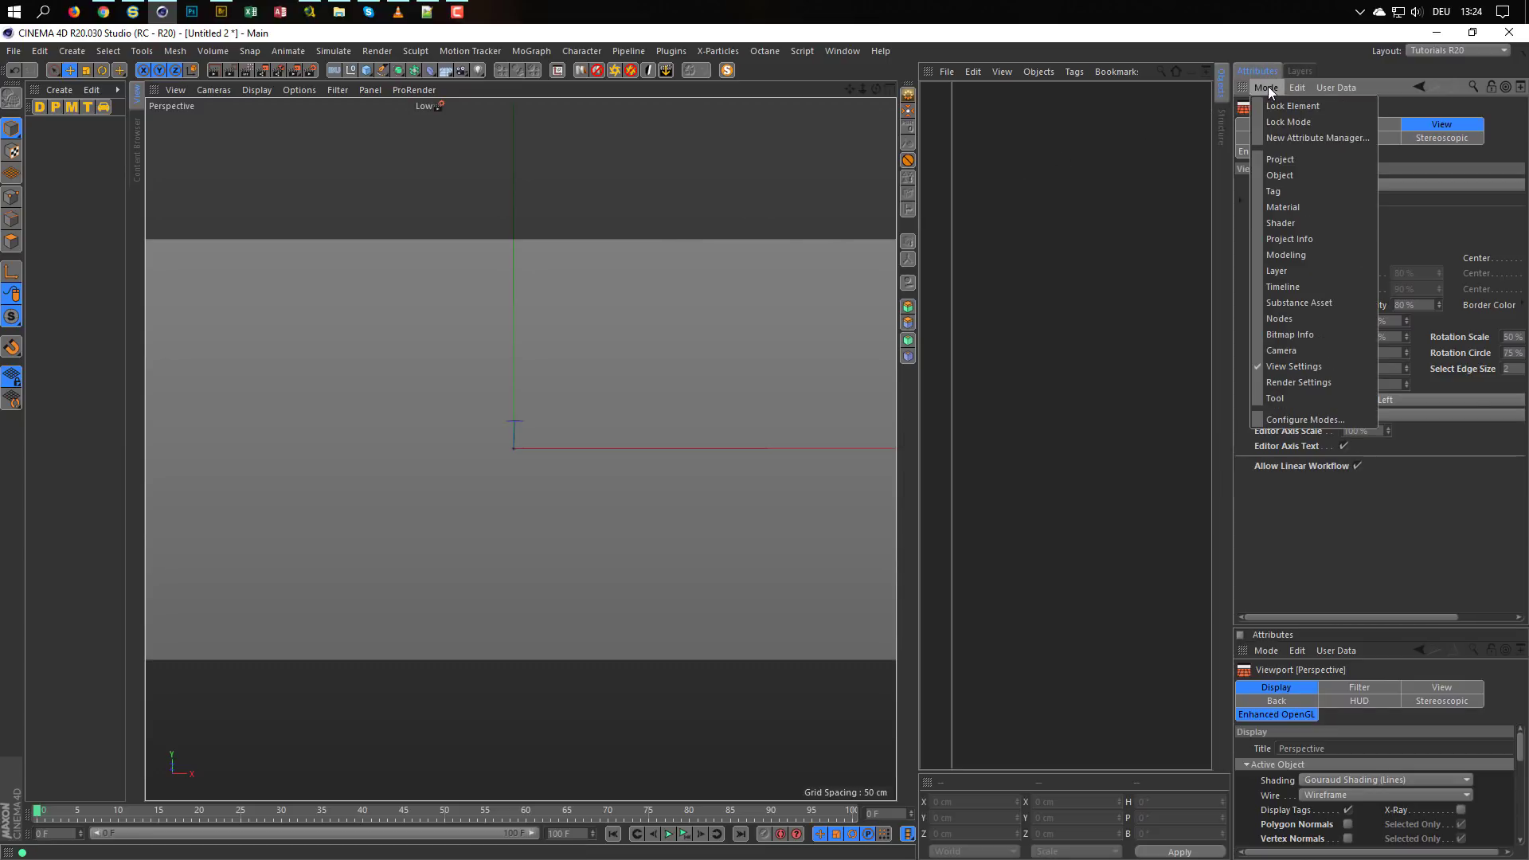
click(1283, 254)
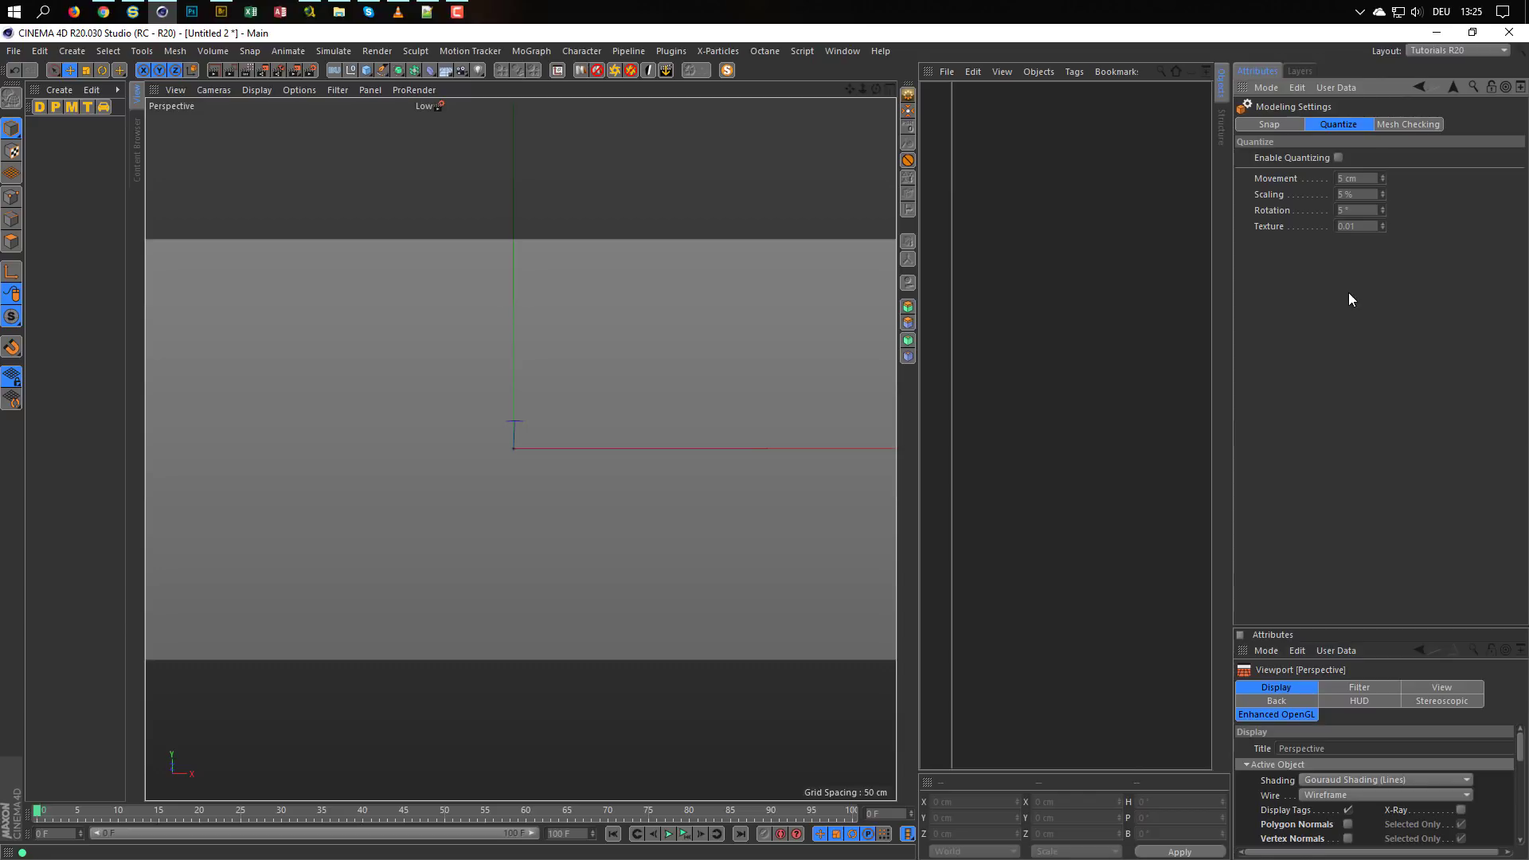
key(ctrl+d)
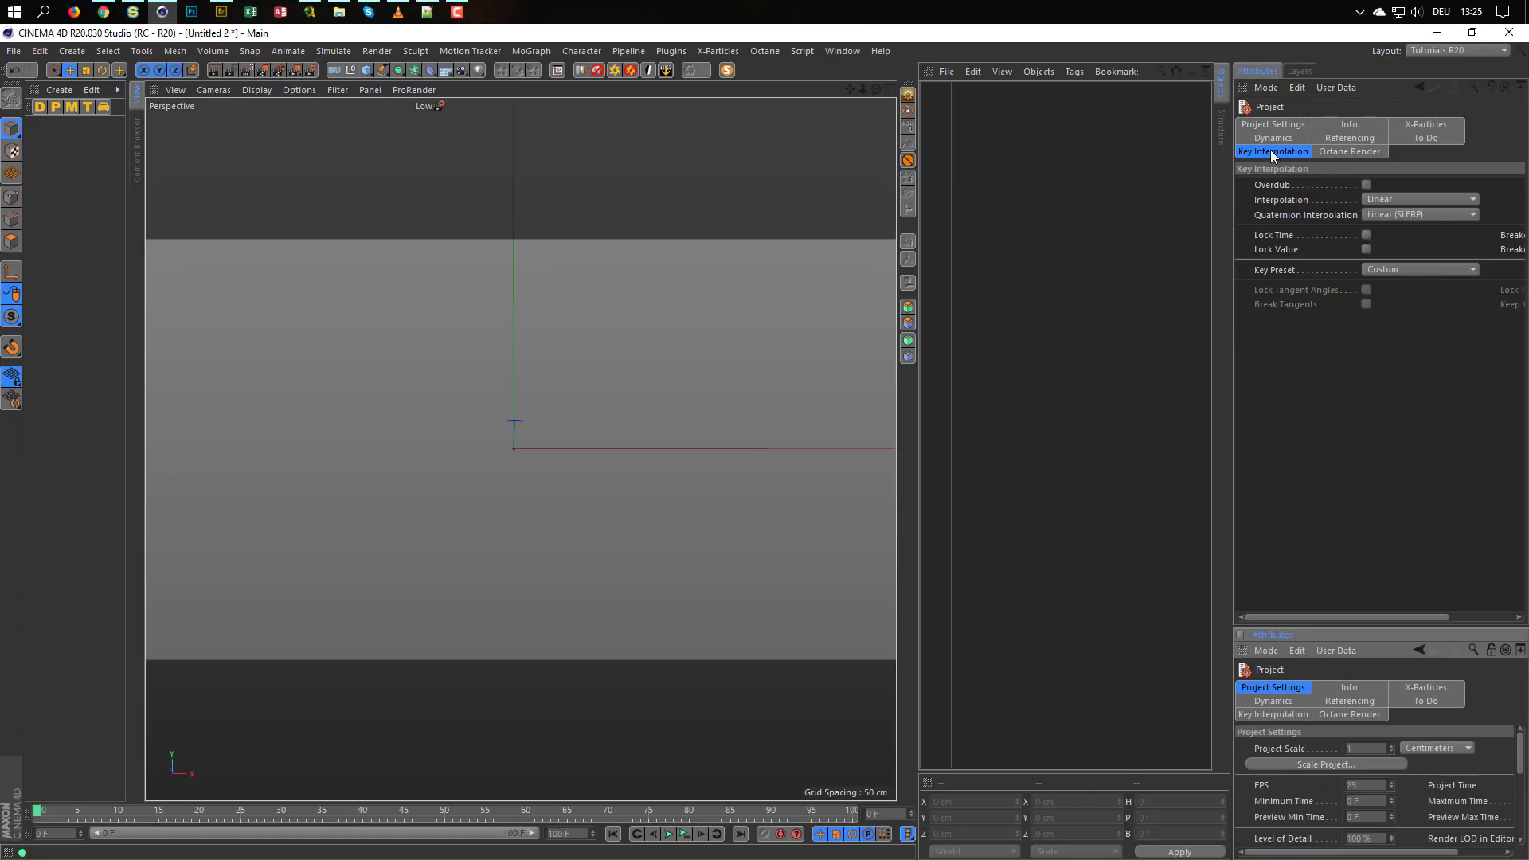
click(1271, 152)
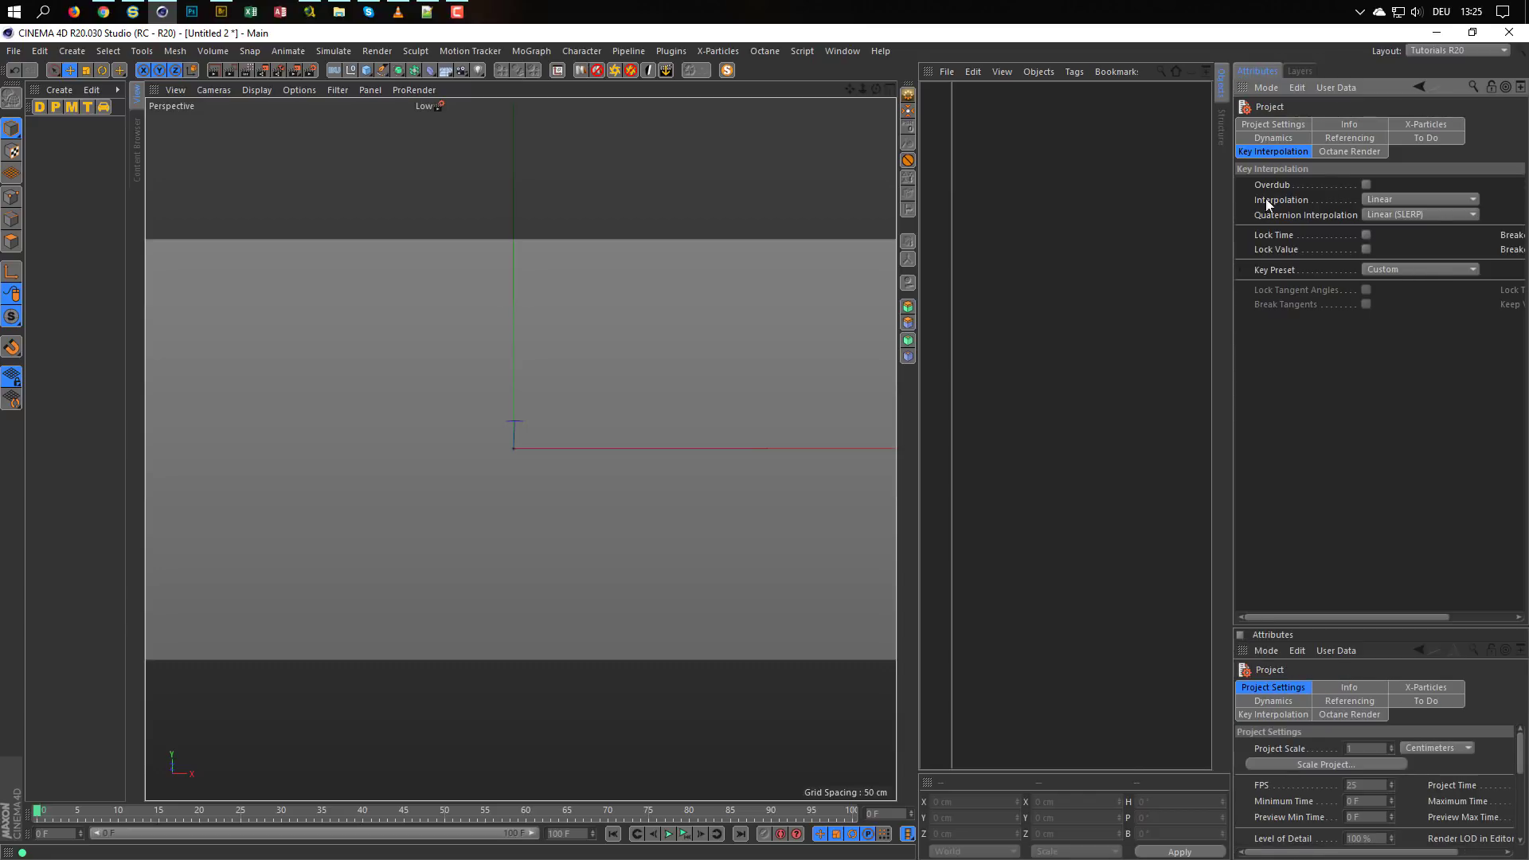
click(1406, 199)
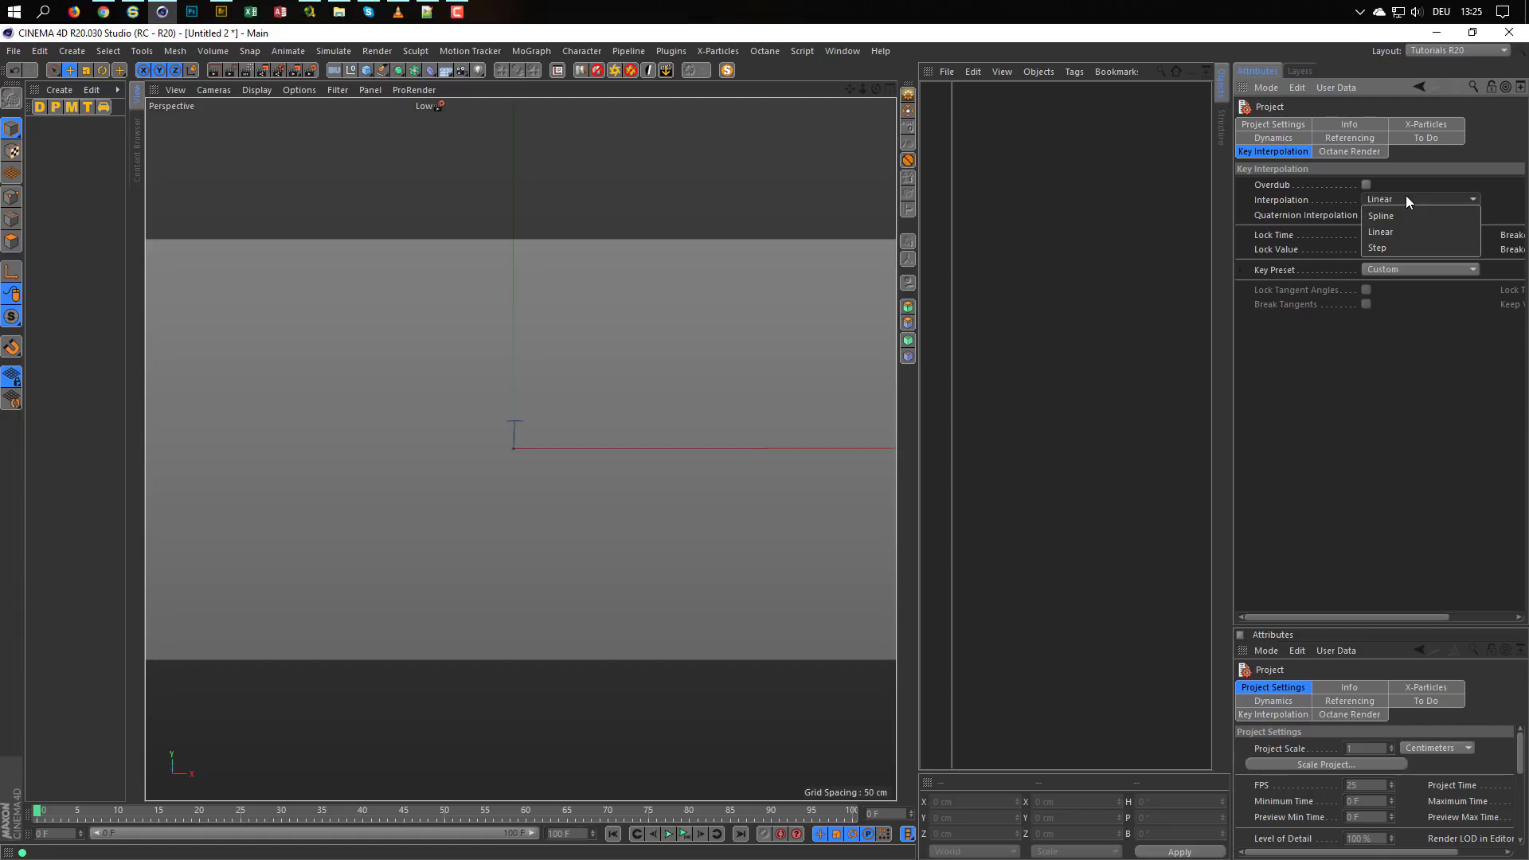
click(1406, 197)
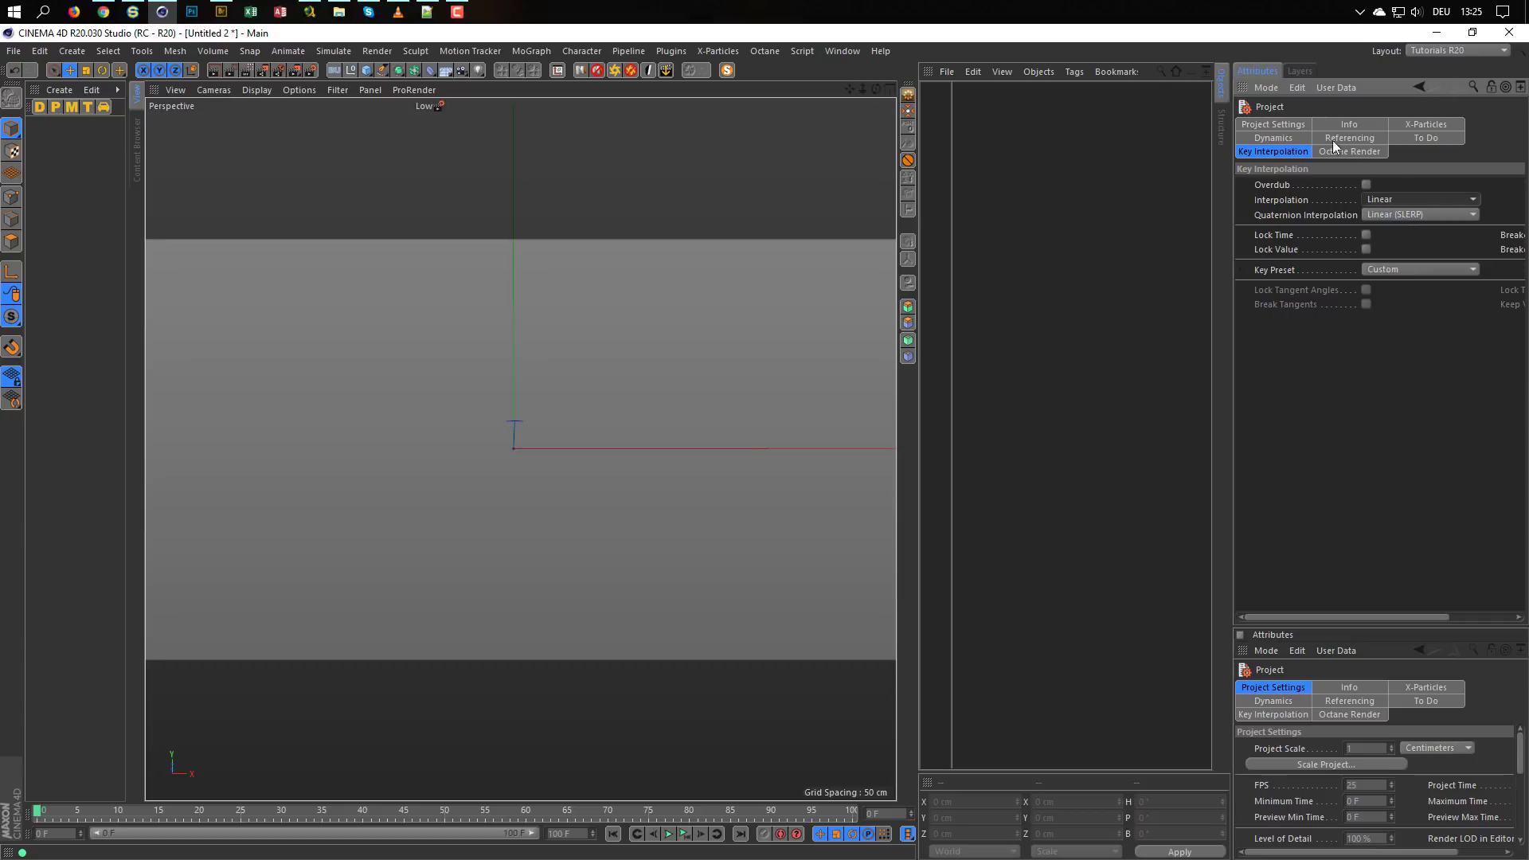
click(1273, 140)
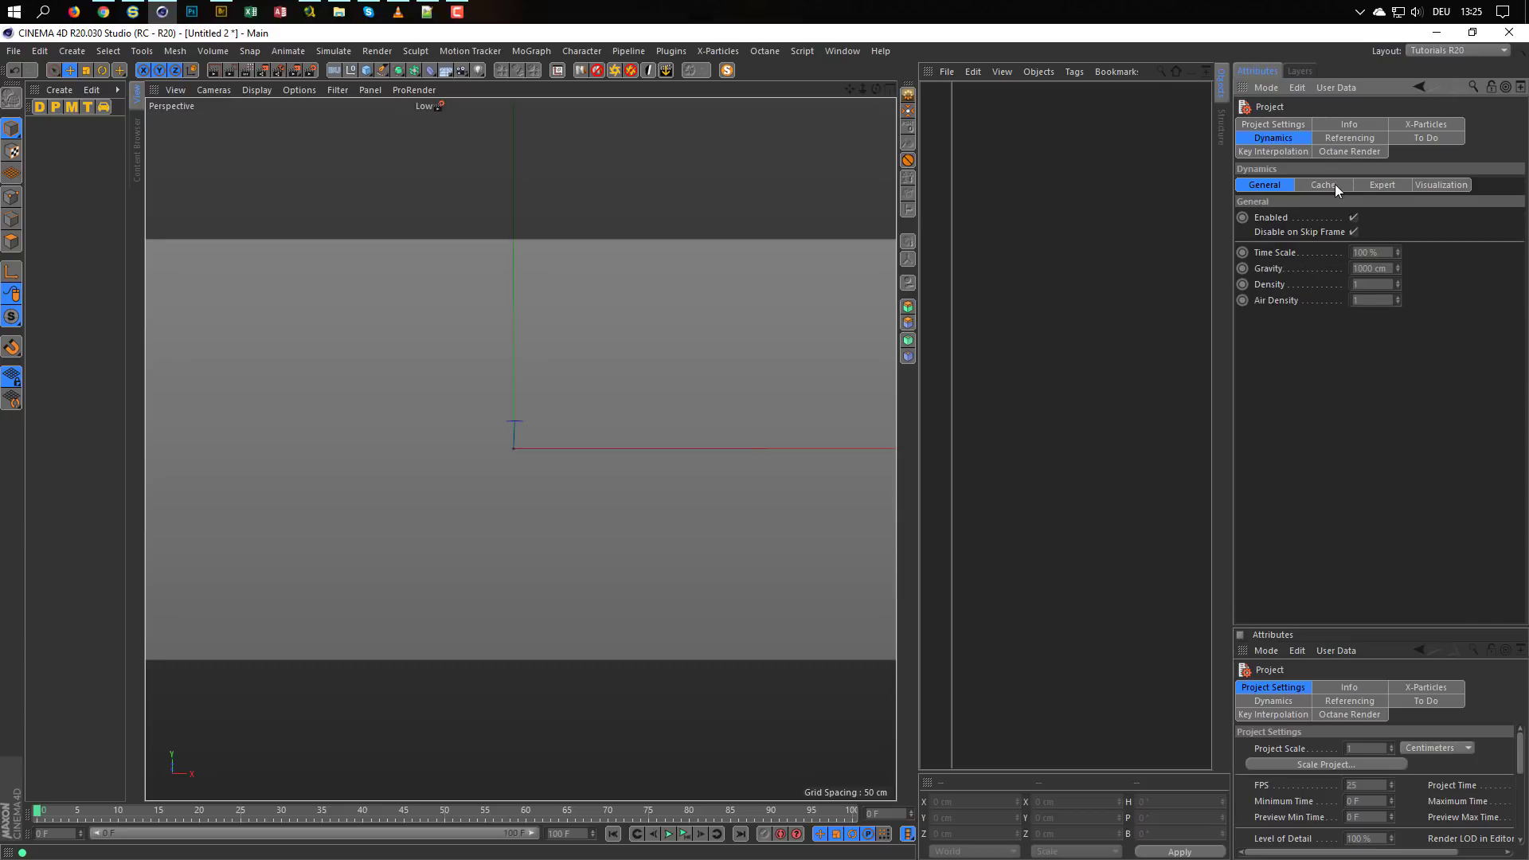
click(1385, 184)
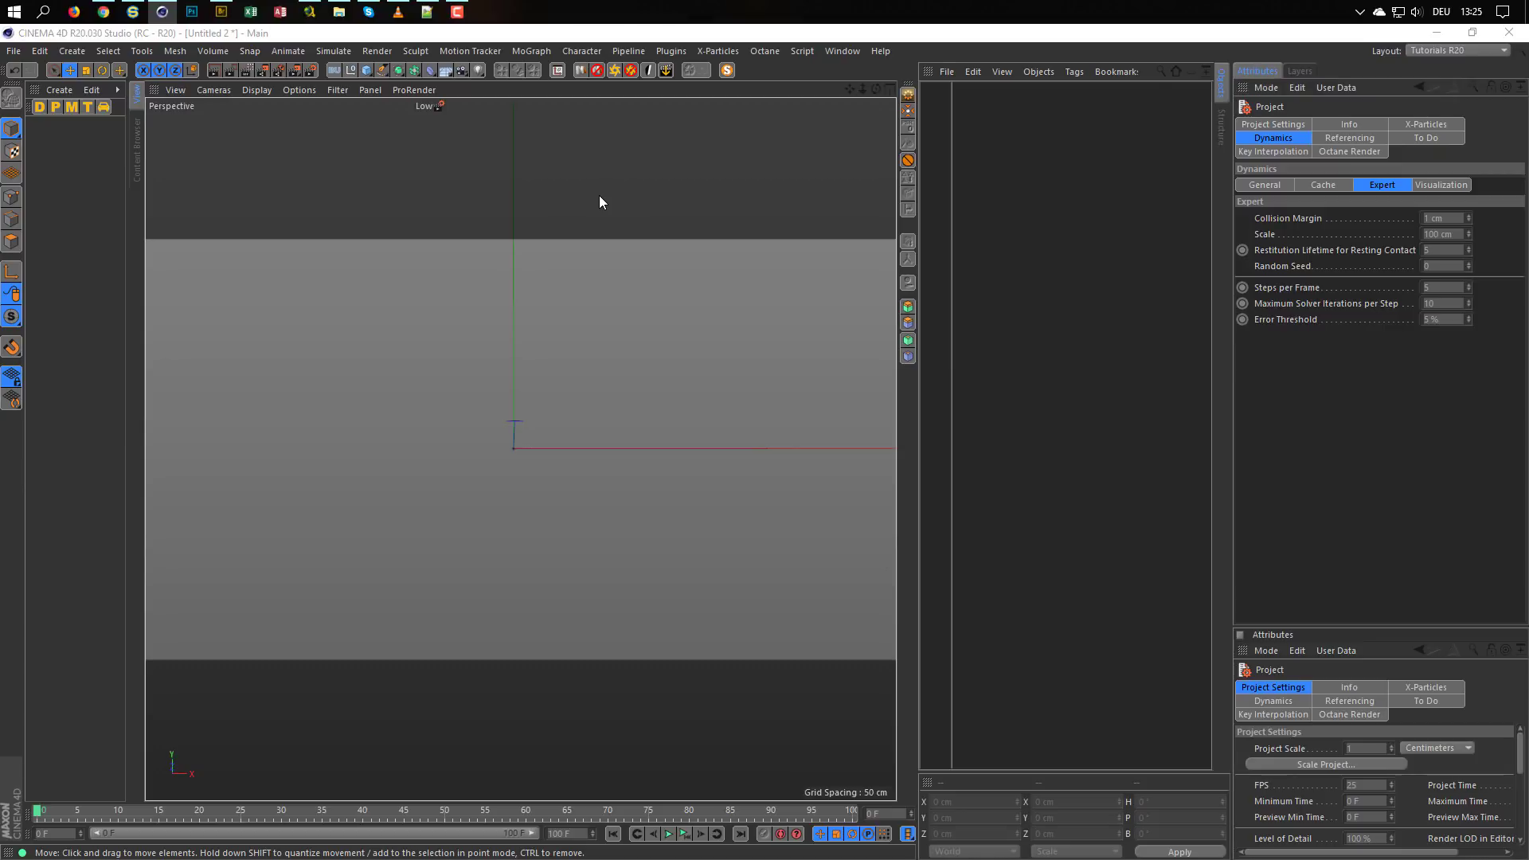
Show new.c4d in the Cinema 4D R20 program folder as the project's save target, and leave without saving
key(ctrl+s)
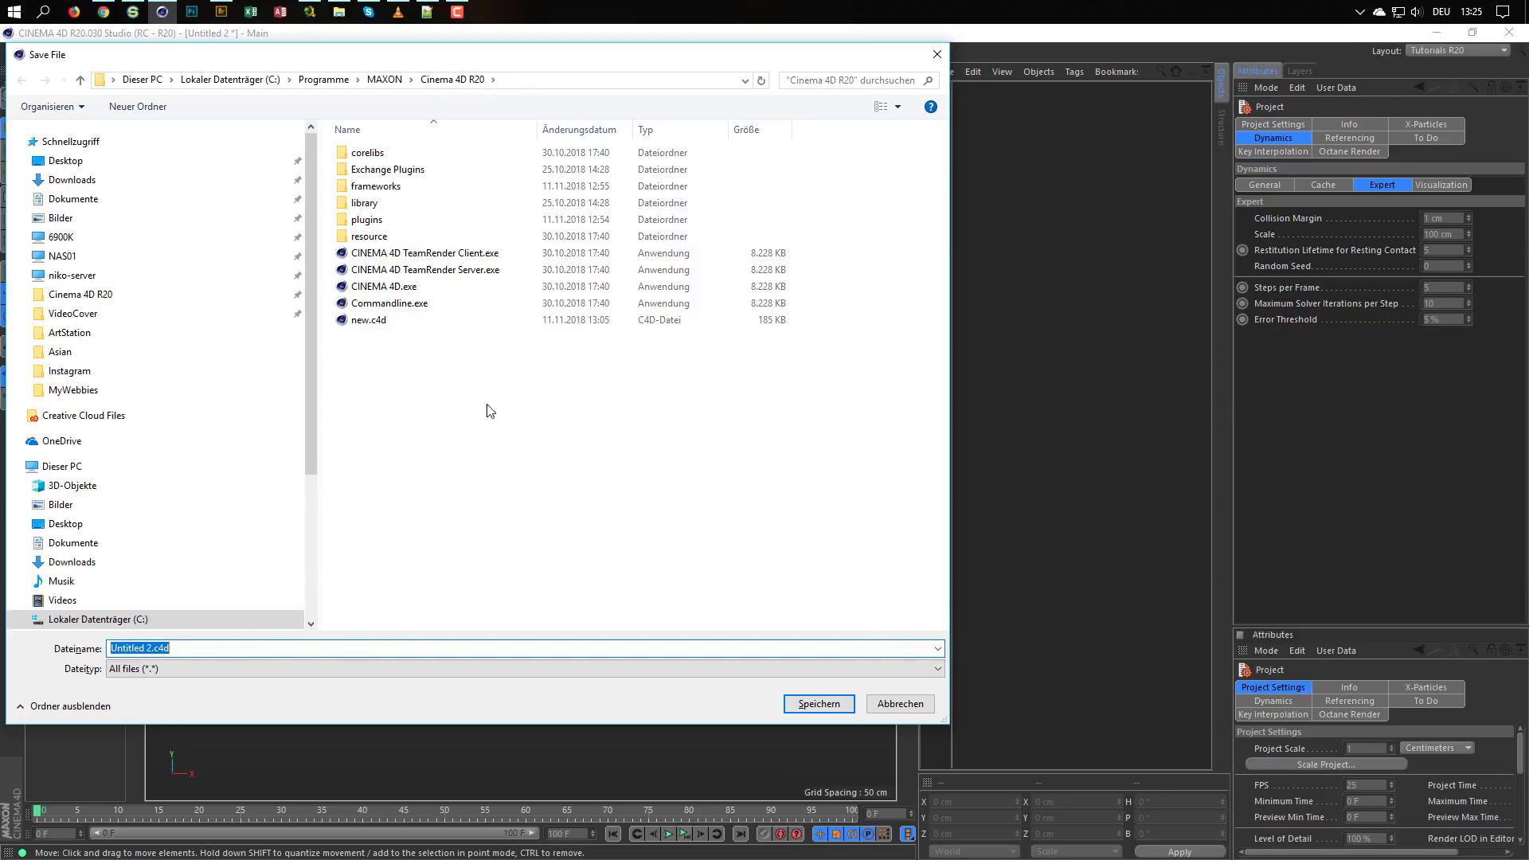
click(362, 320)
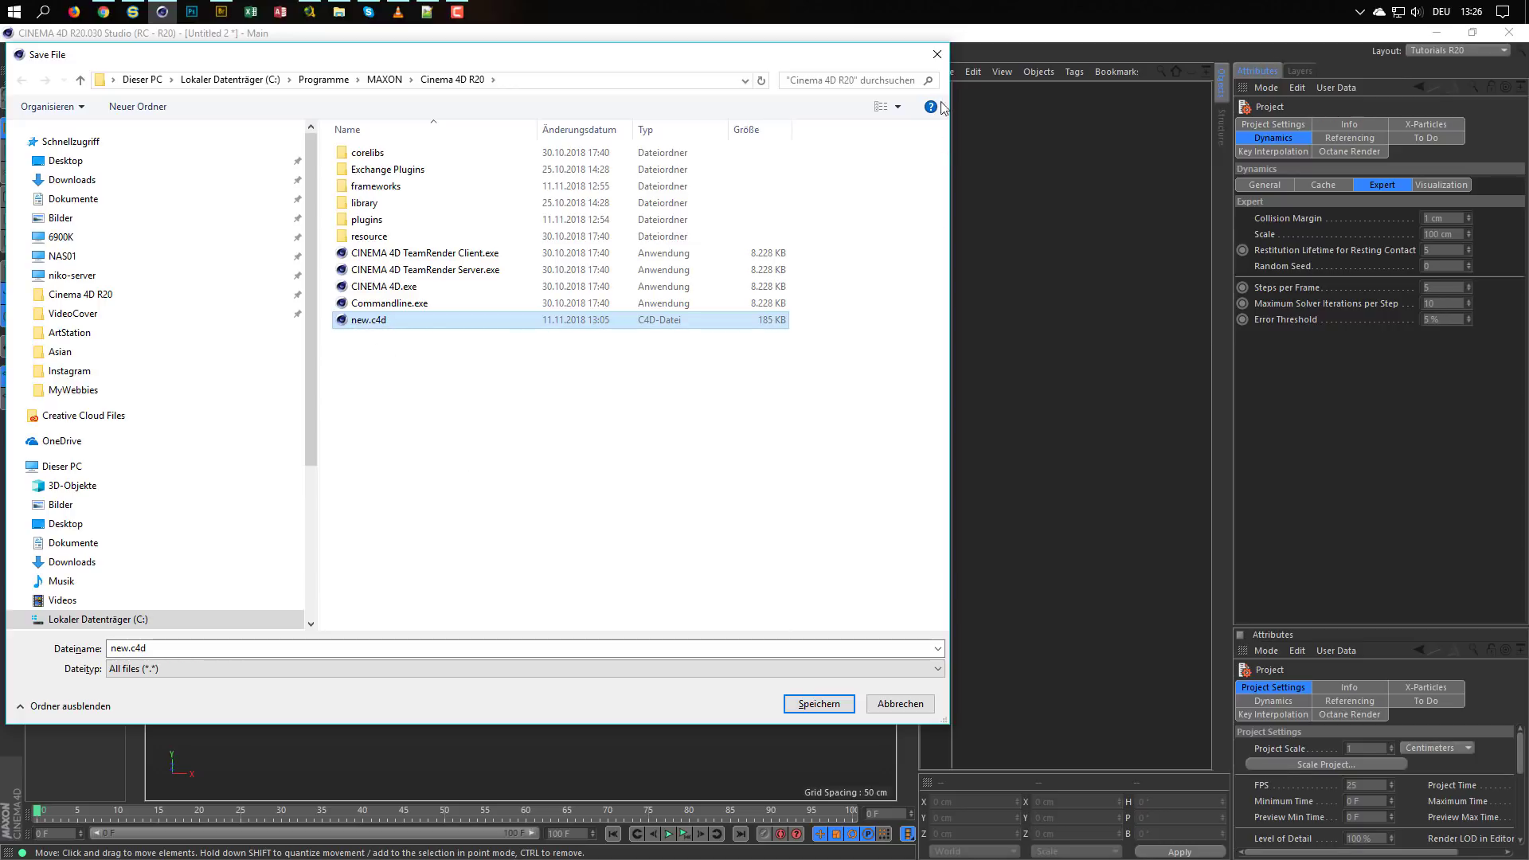
click(935, 61)
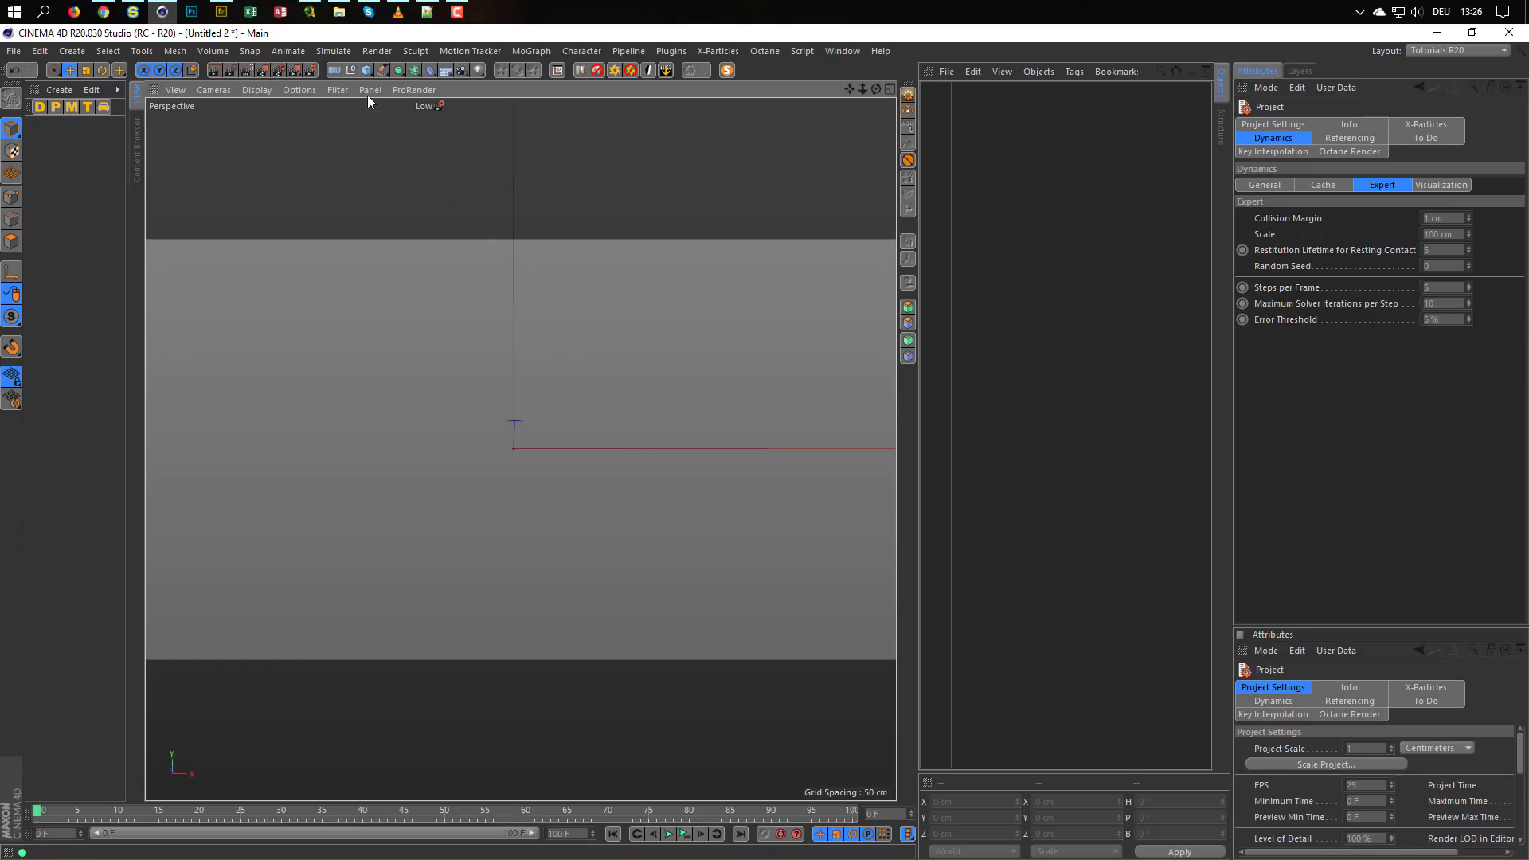
Add a sphere to the scene and set its type to Standard
click(366, 70)
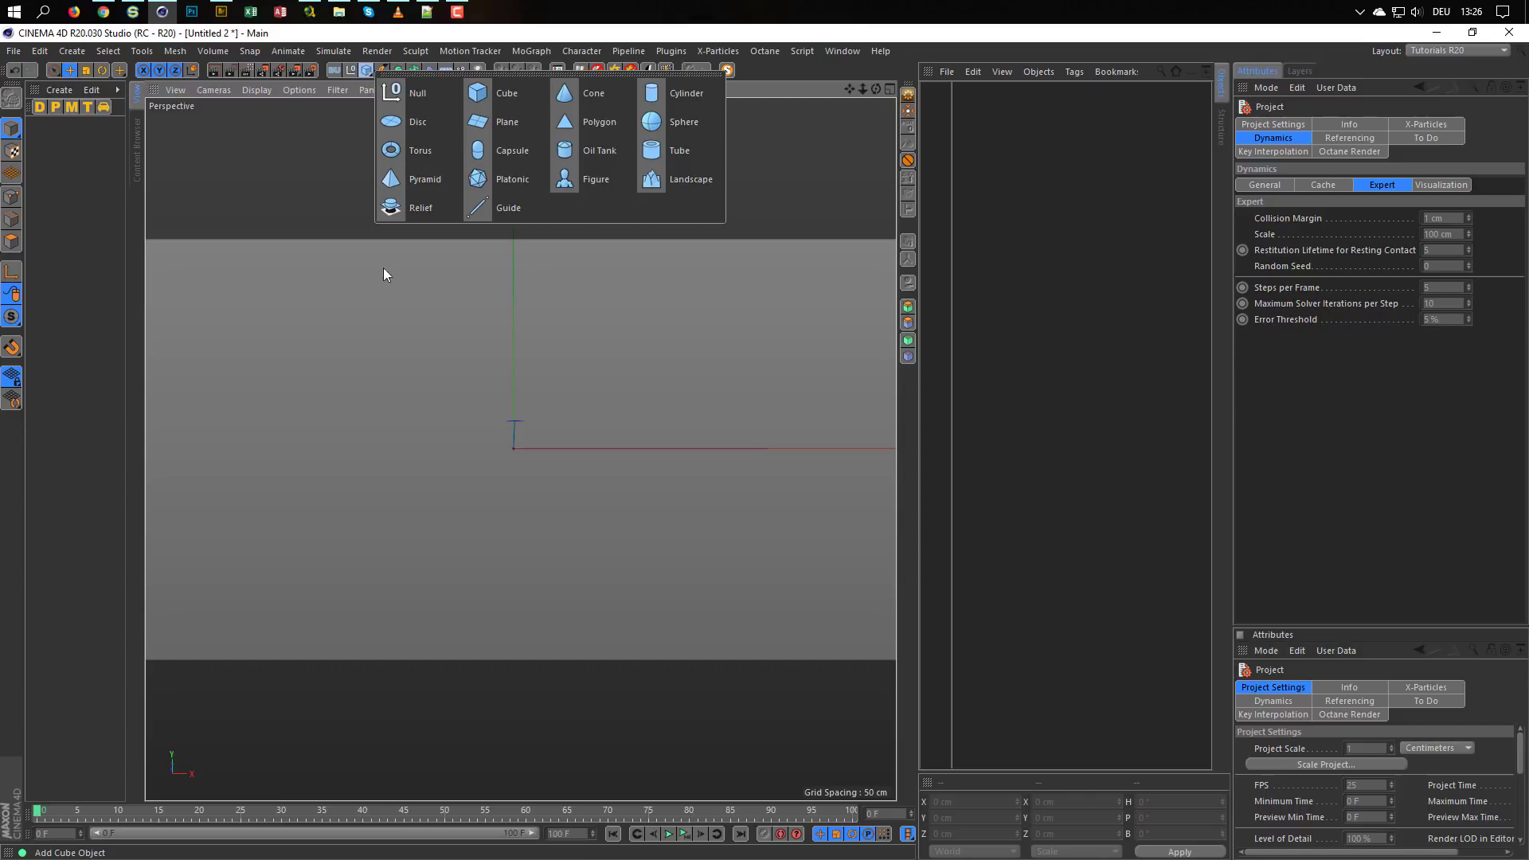
click(686, 122)
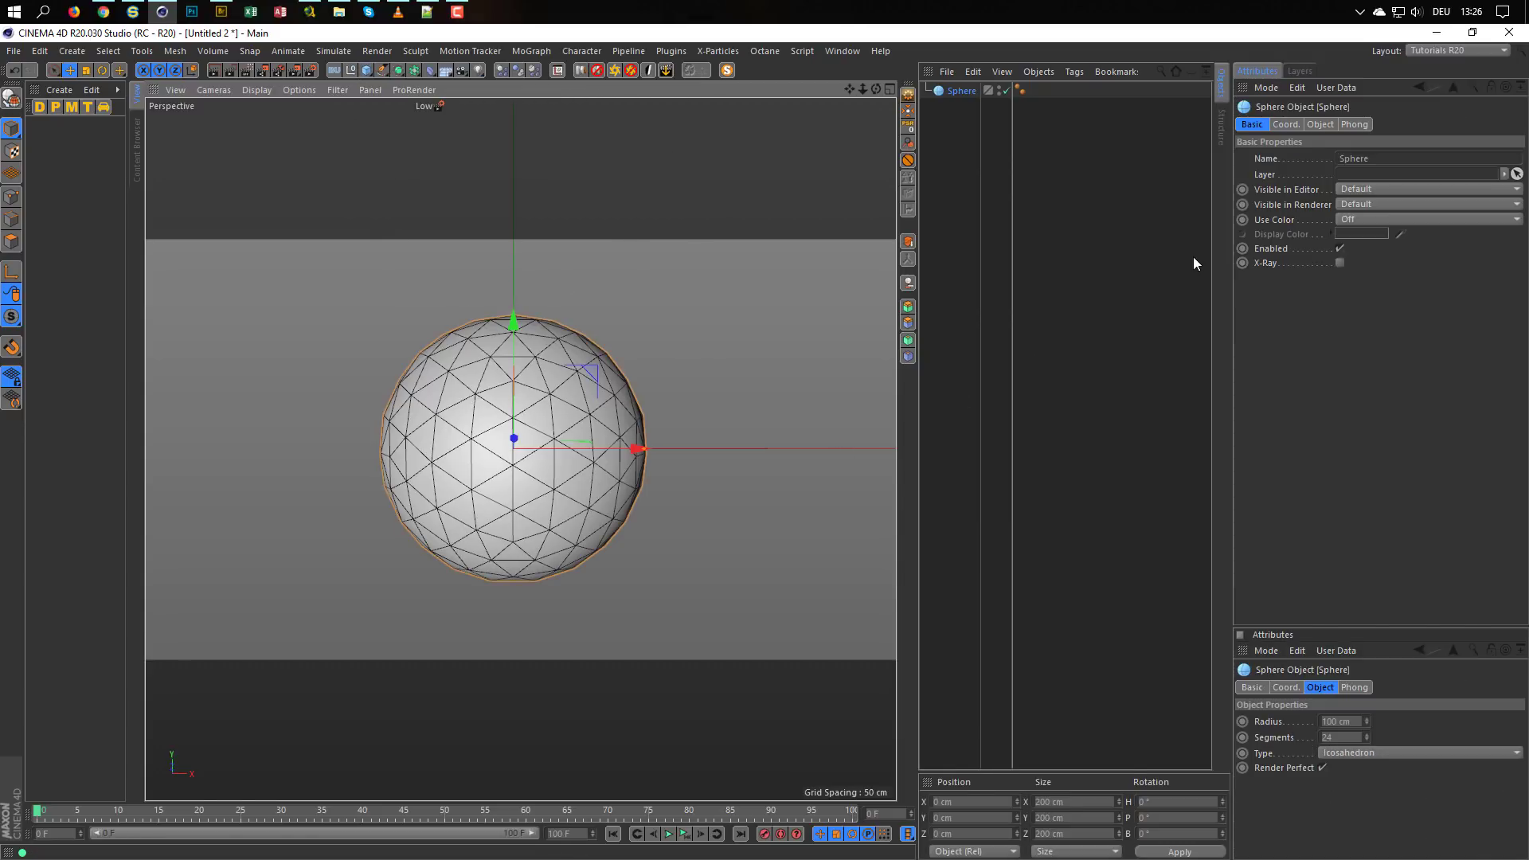
click(1321, 125)
click(1345, 190)
click(1344, 210)
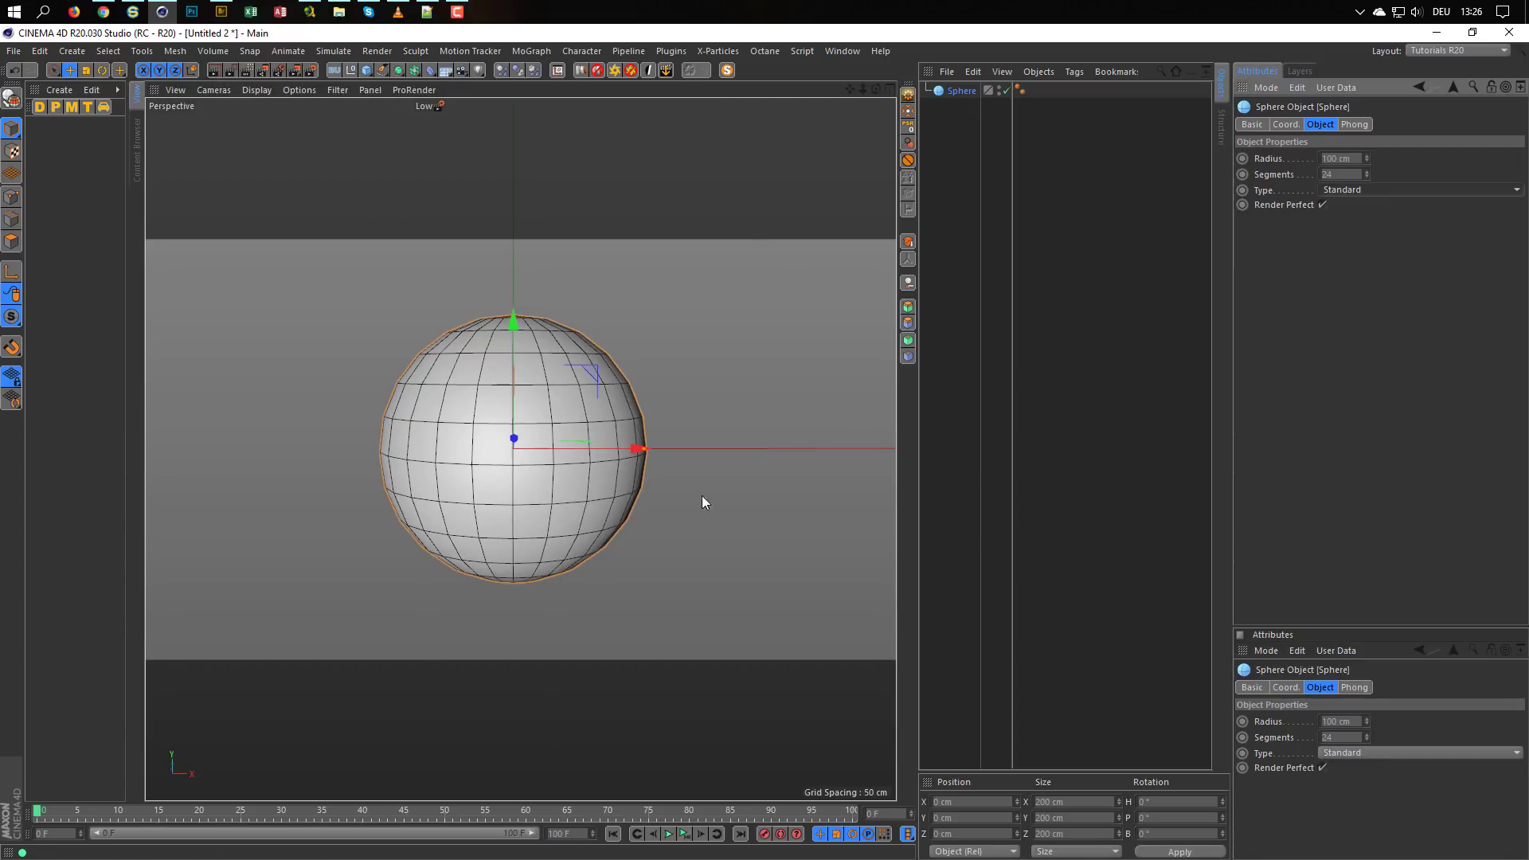
Set the sphere's type to Icosahedron and make its current settings the default for new spheres
click(1348, 191)
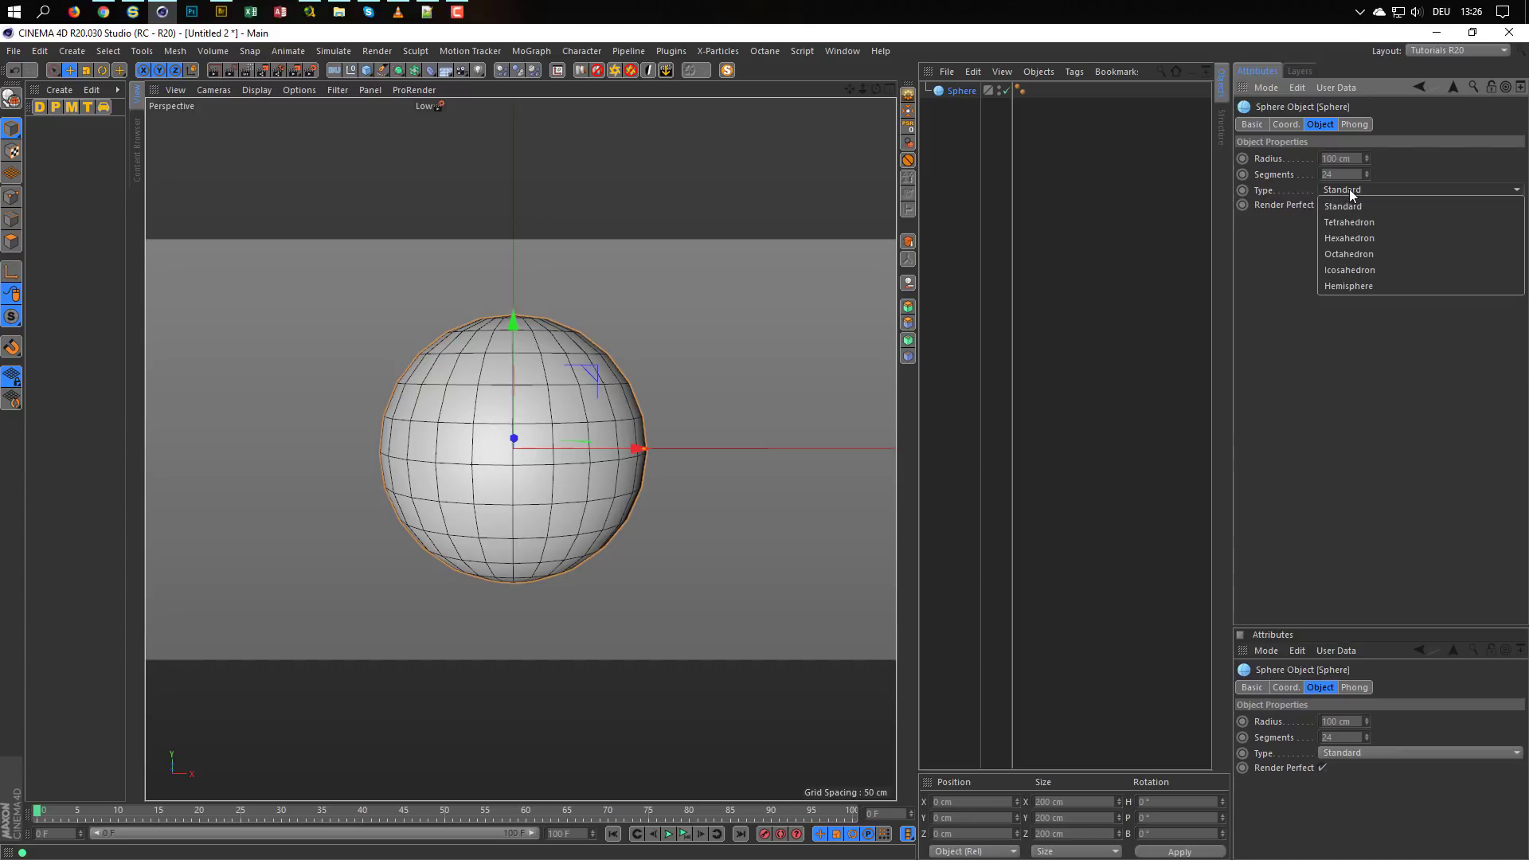
click(1348, 270)
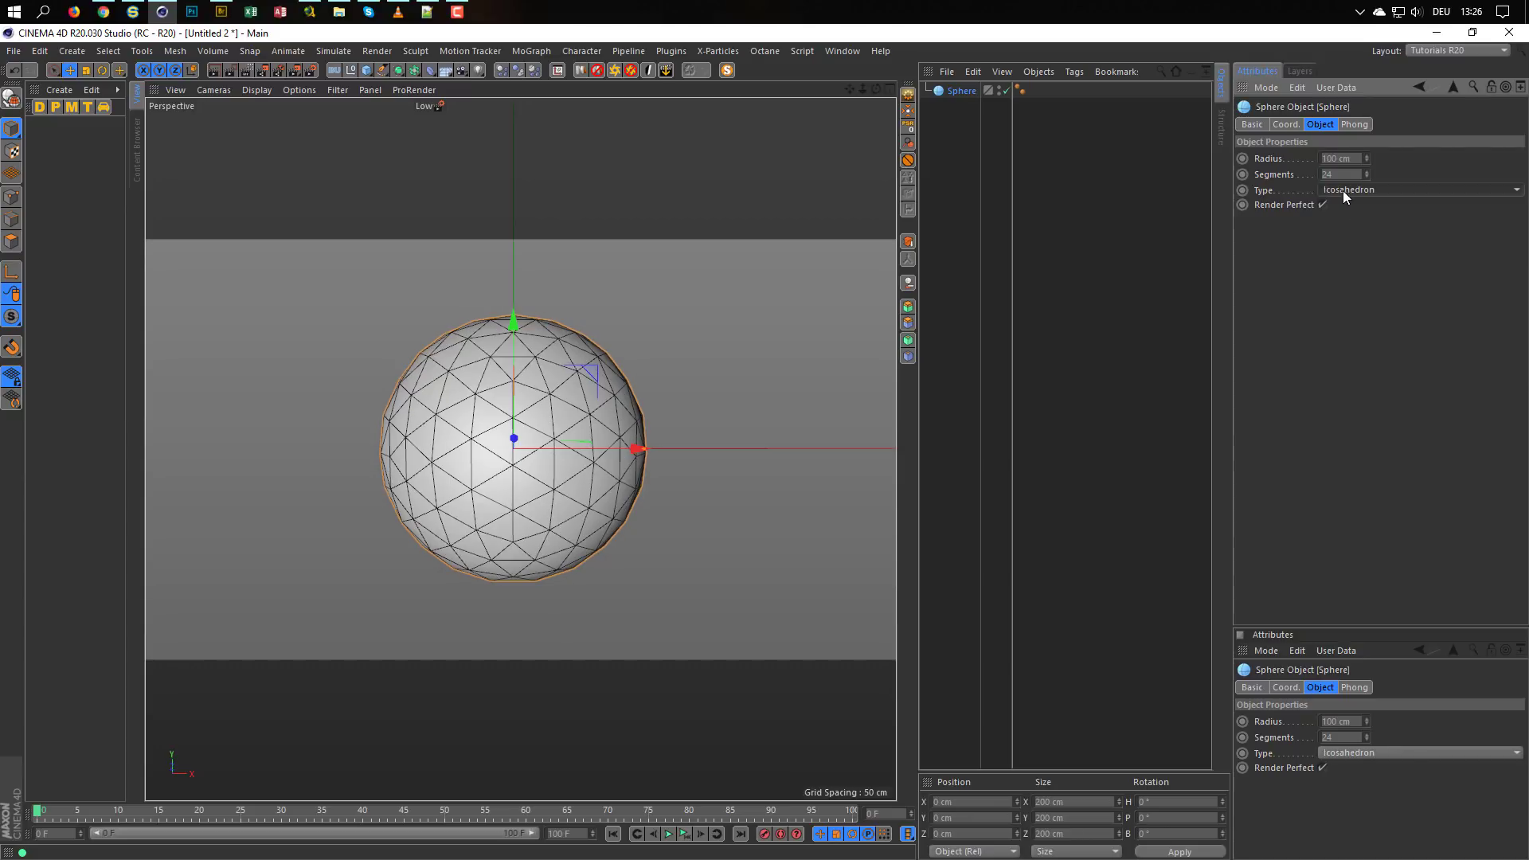
click(1296, 87)
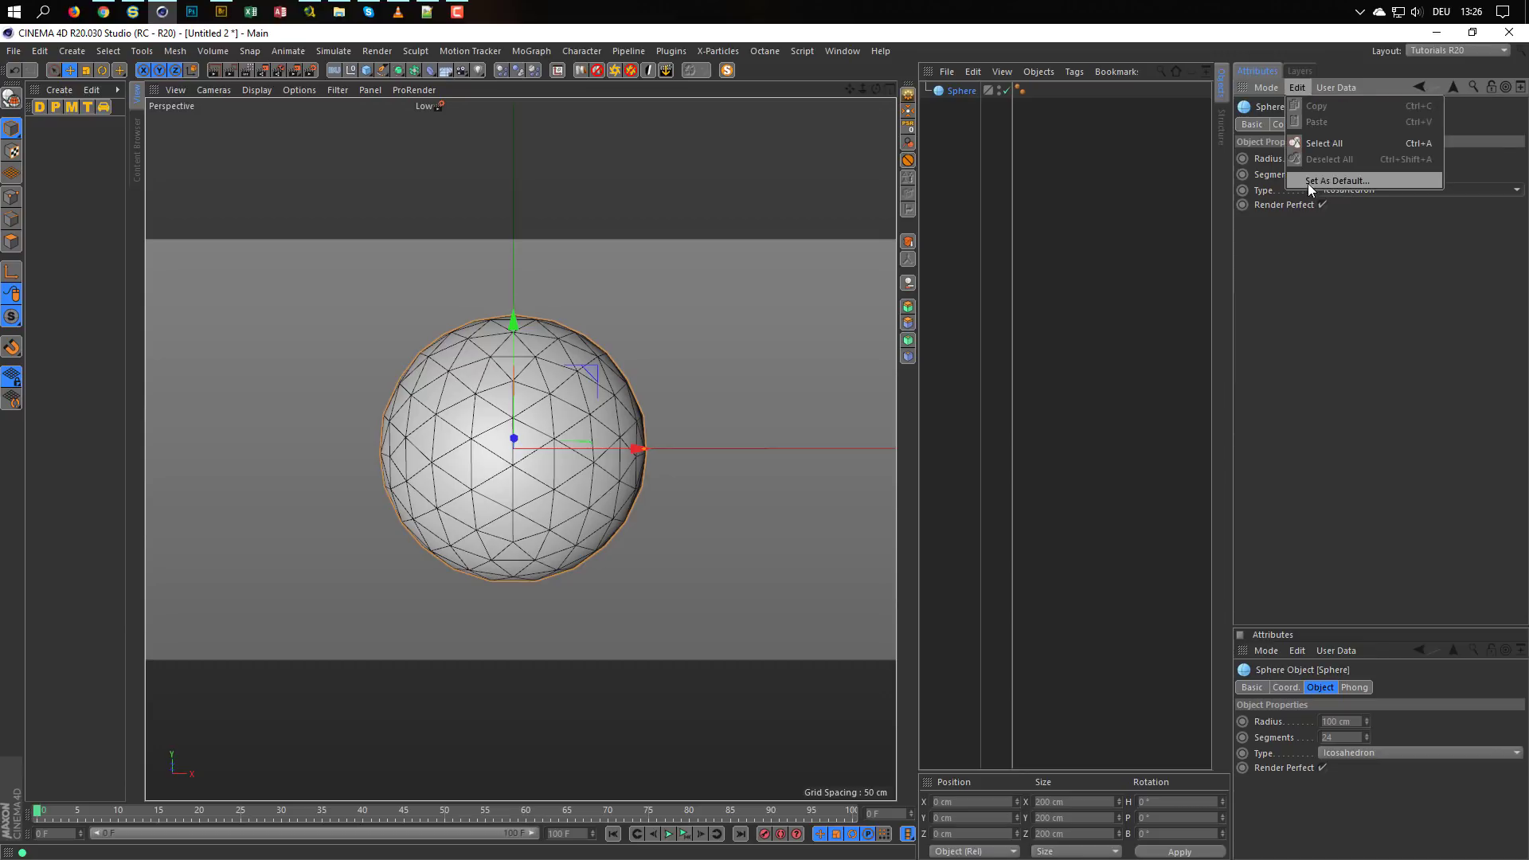
click(1329, 180)
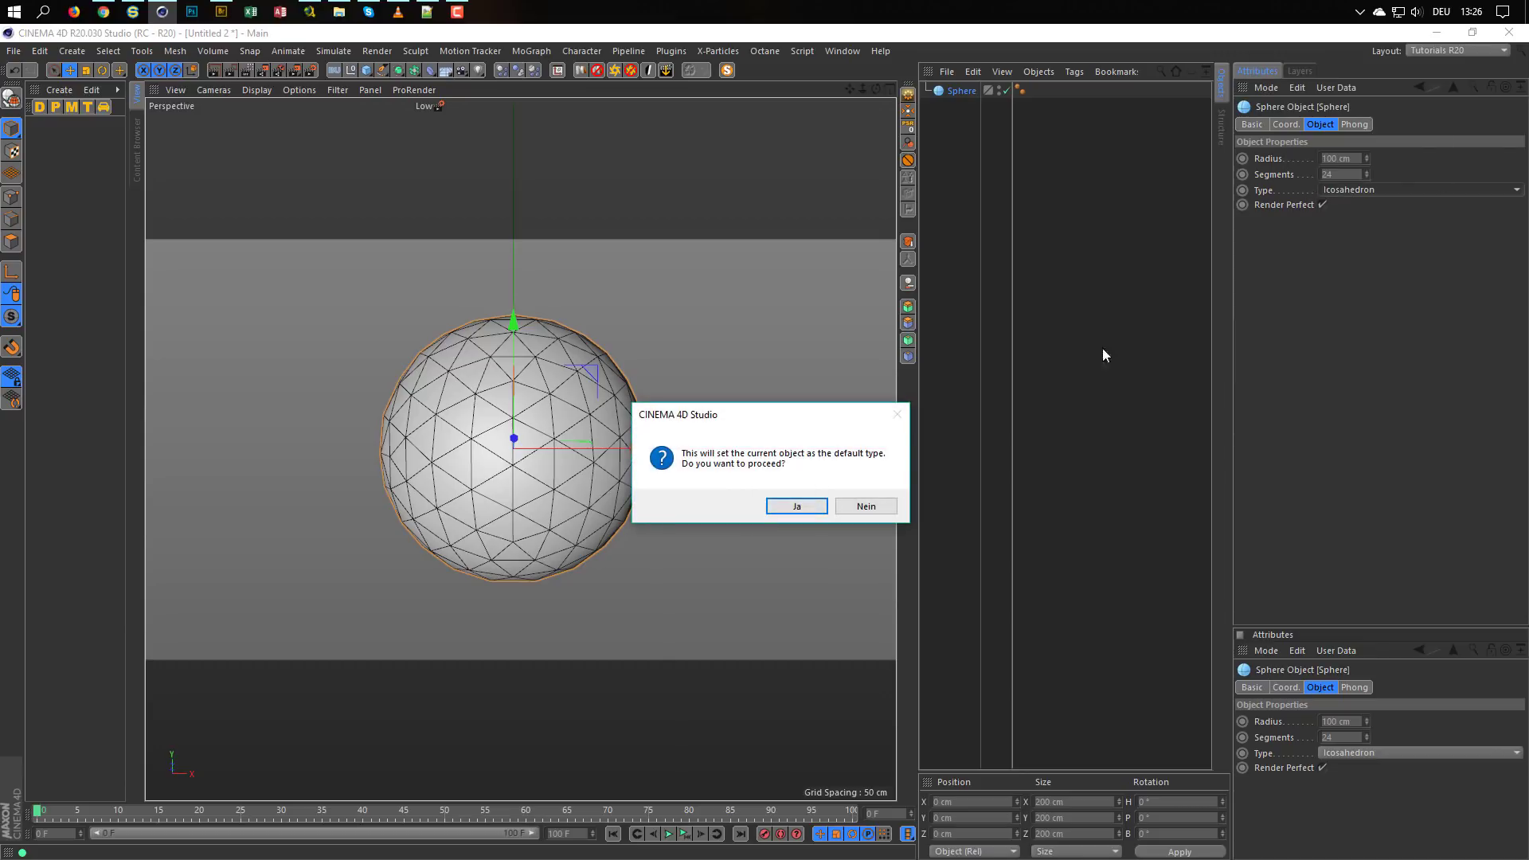
click(794, 508)
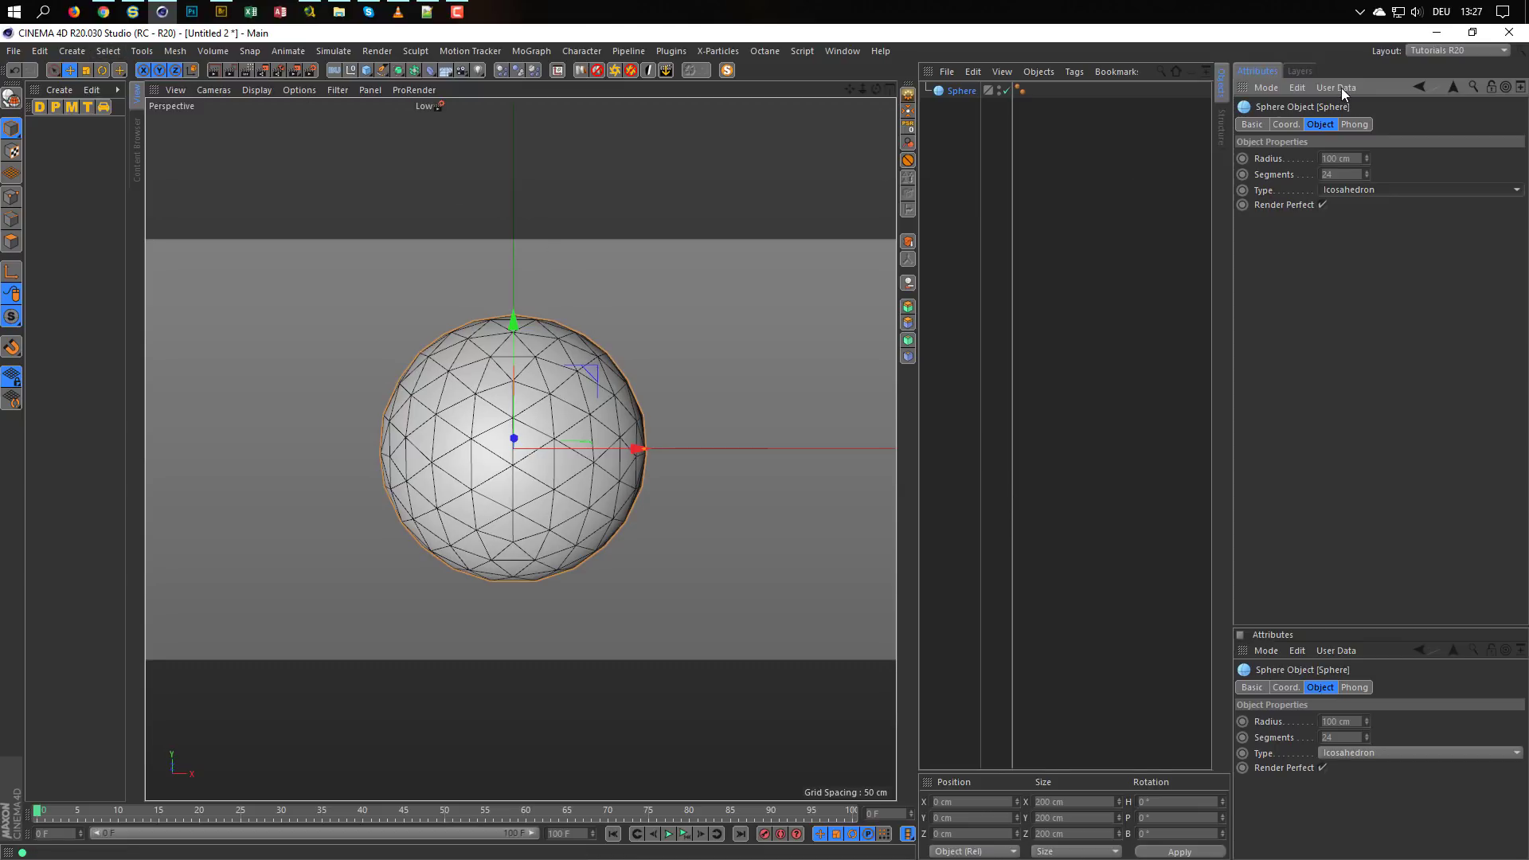
Store the sphere's settings as the default once more and delete the sphere from the scene
click(1302, 87)
click(1325, 177)
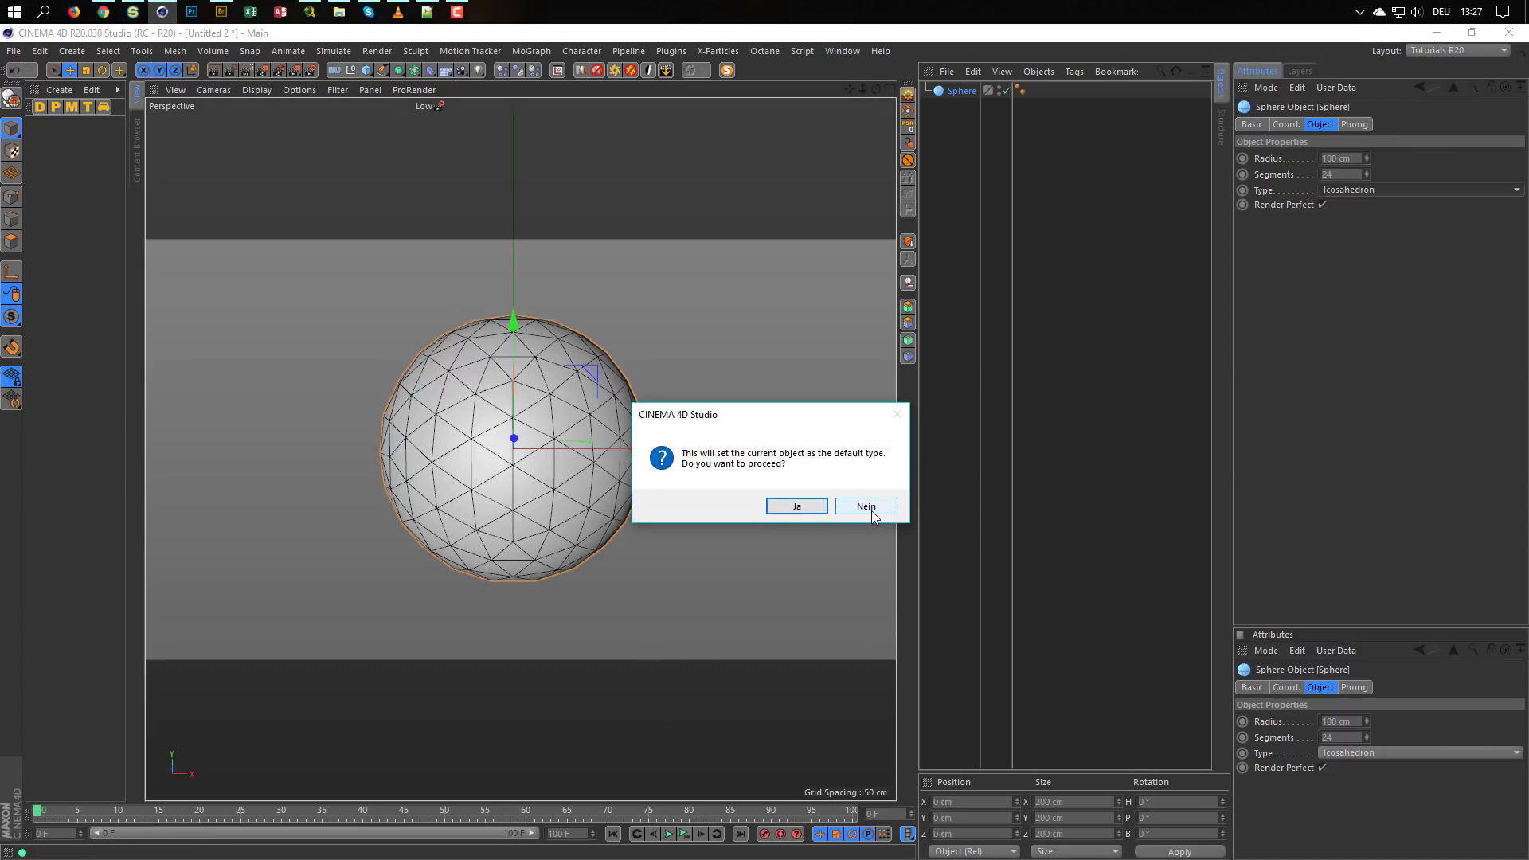
click(794, 510)
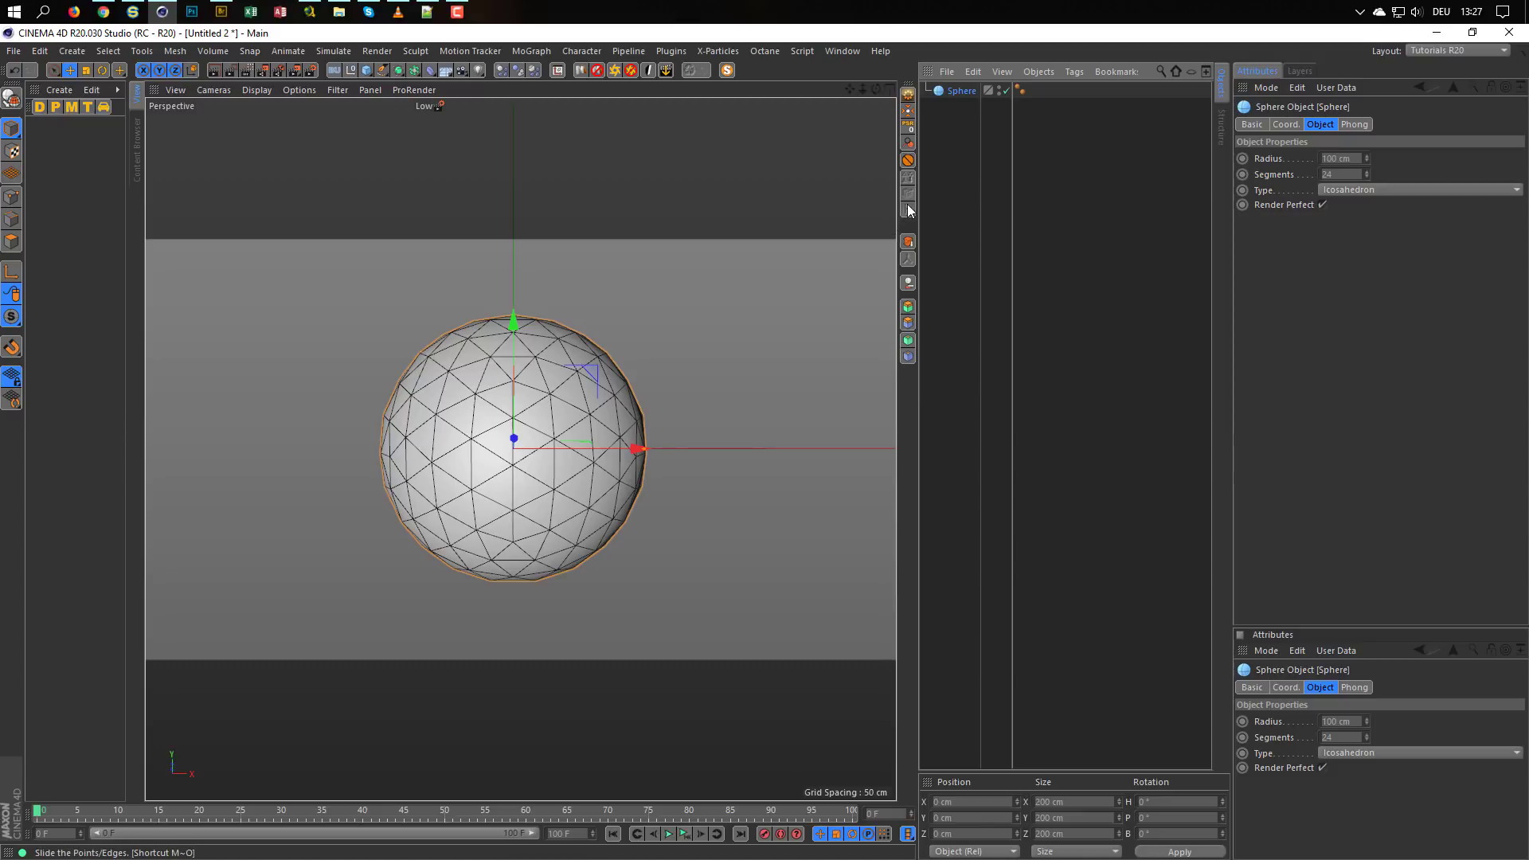
key(Delete)
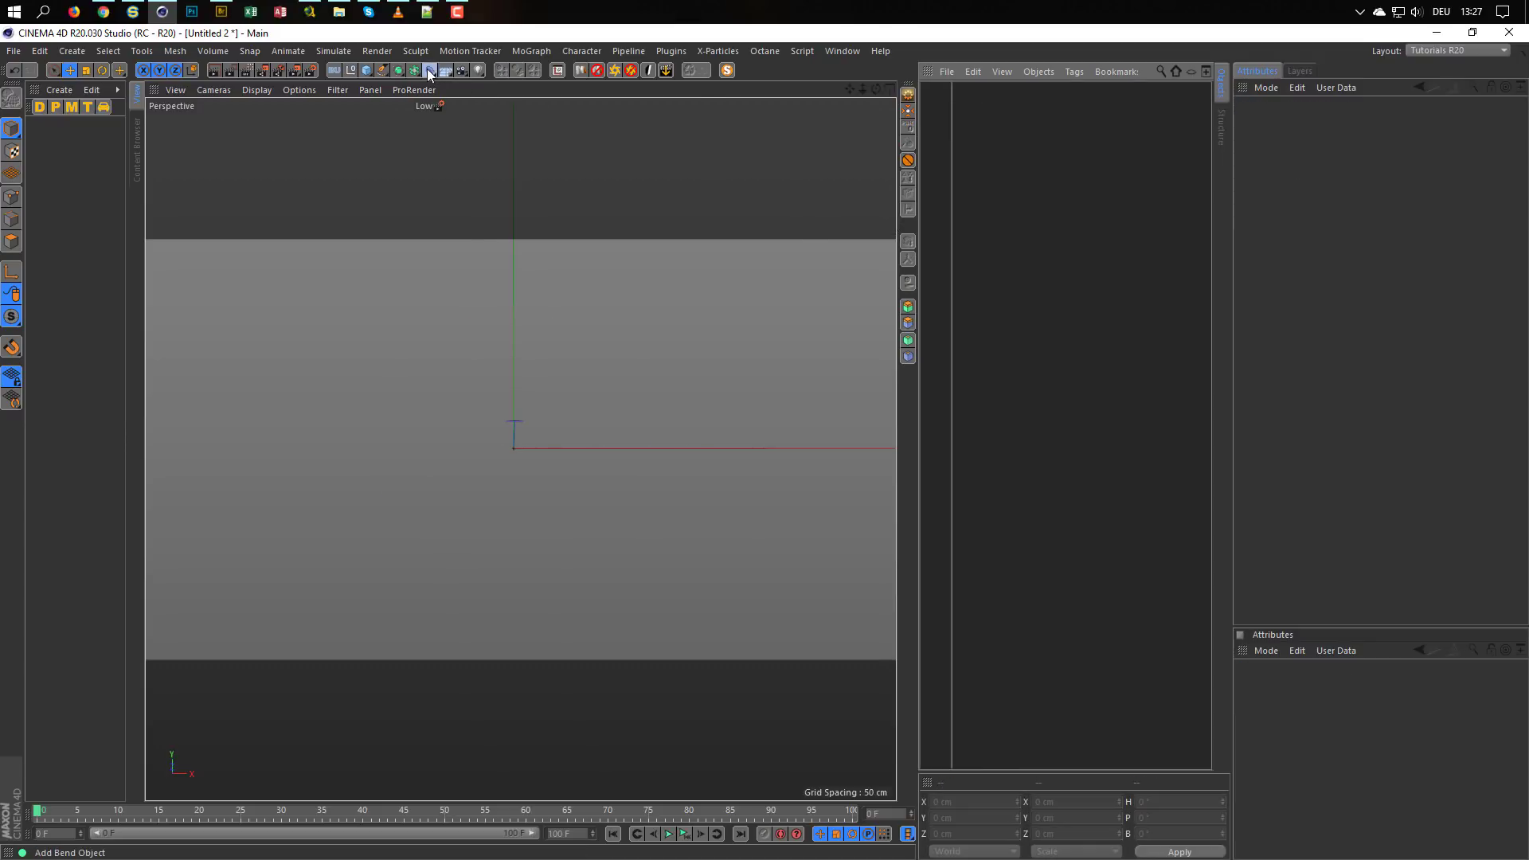
Add a Bevel deformer to review its settings and the option for making them default, and delete it
drag(430, 70, 605, 296)
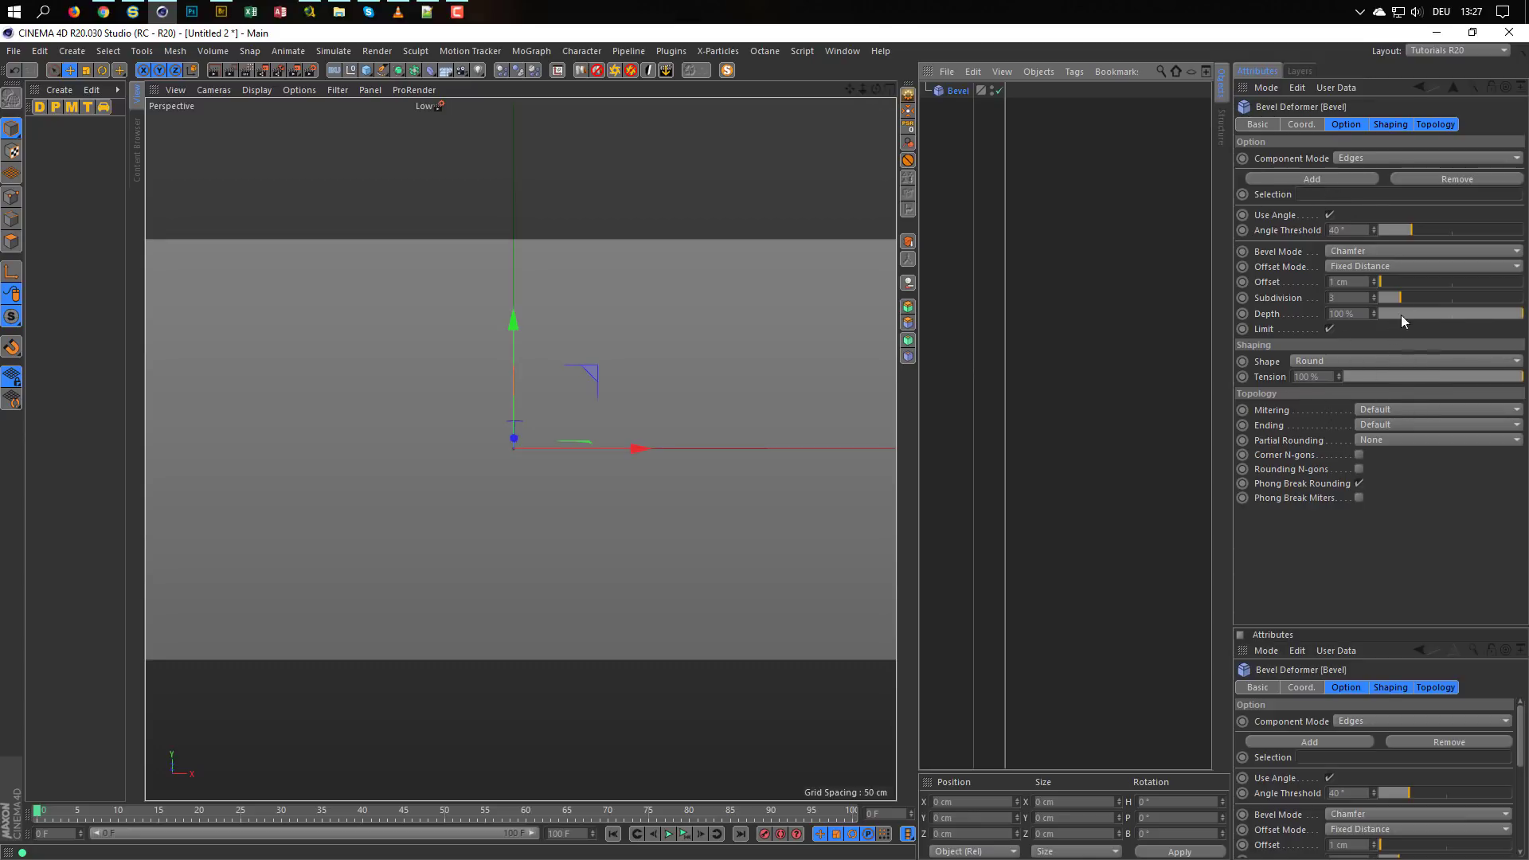
click(1297, 89)
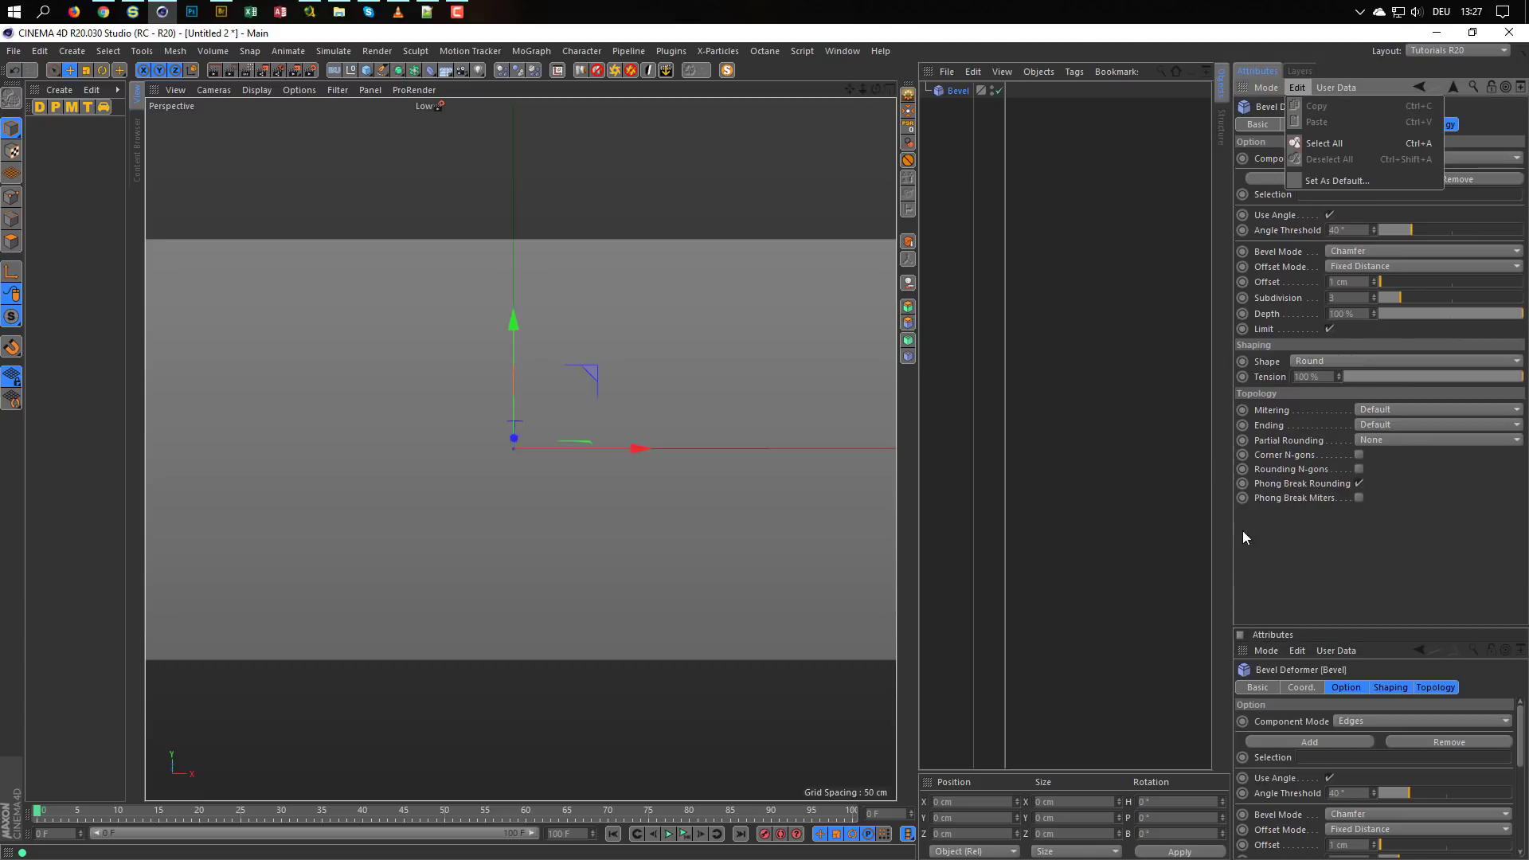
click(1265, 563)
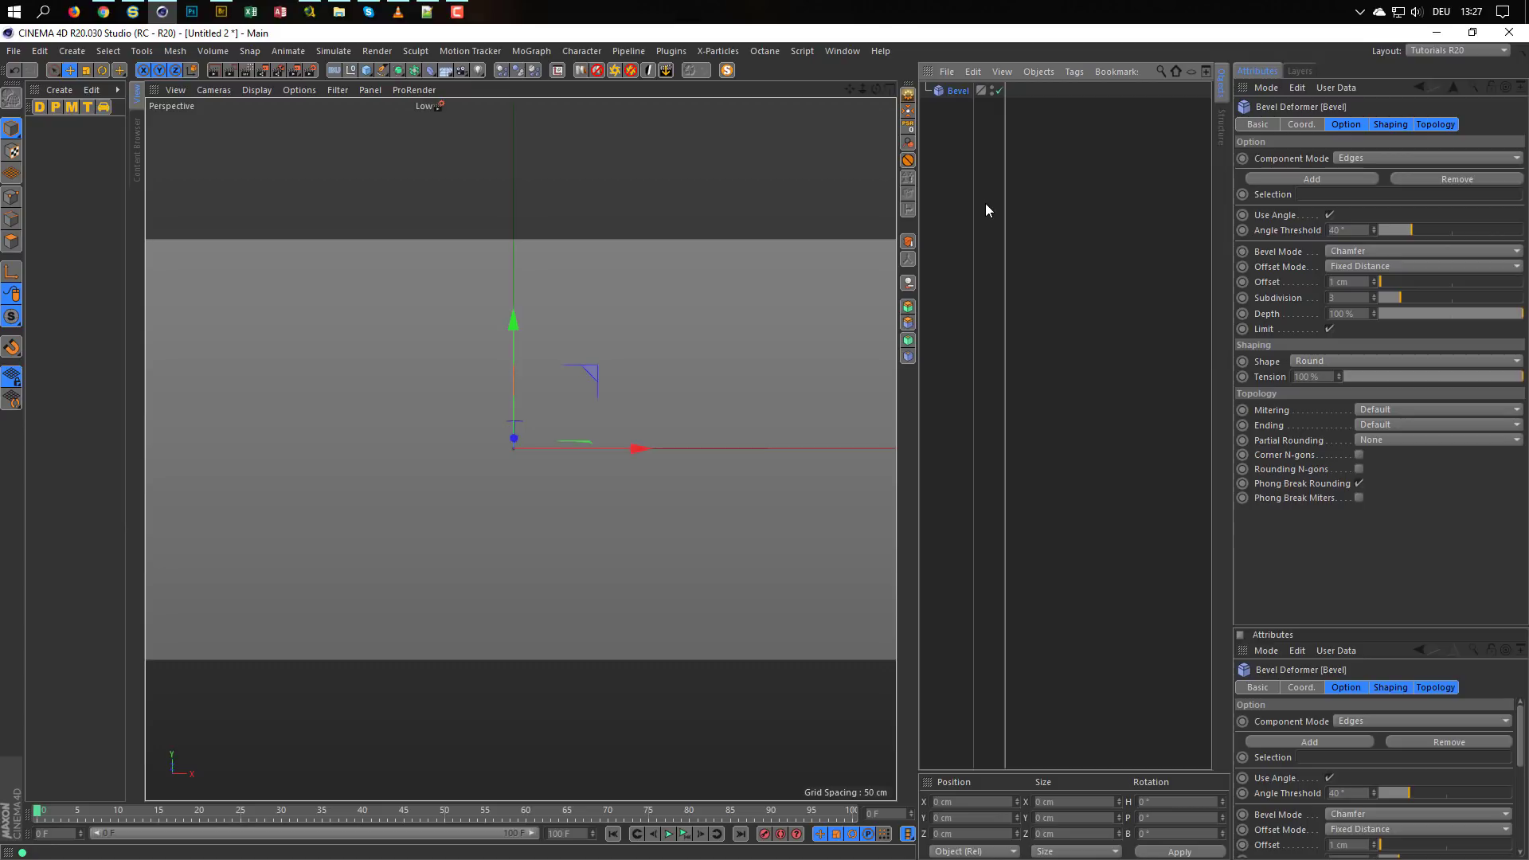
key(Delete)
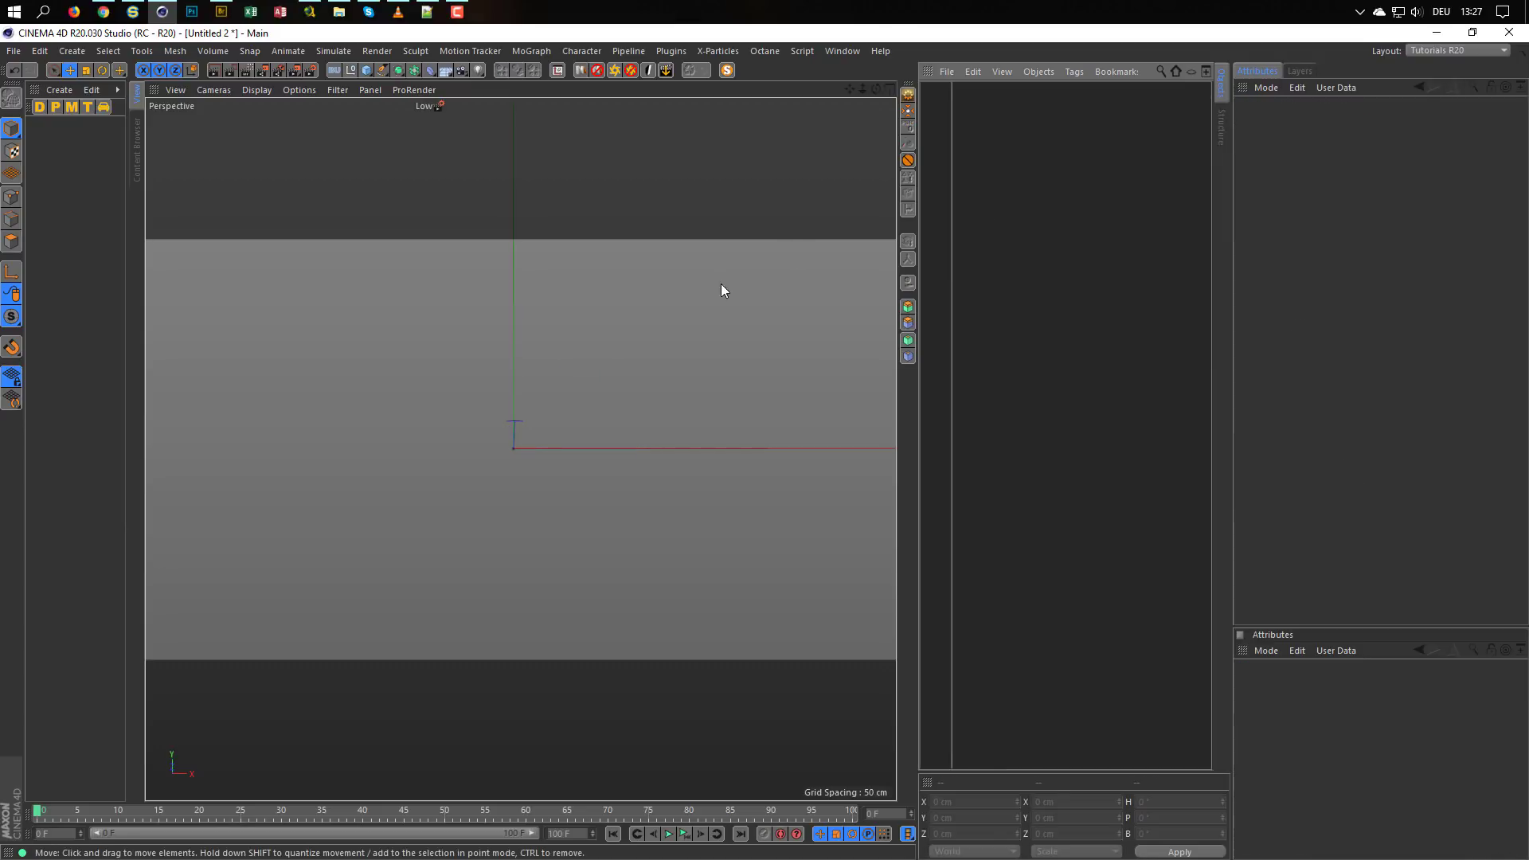
Add two spheres with the default settings and duplicate both in the object list
click(366, 70)
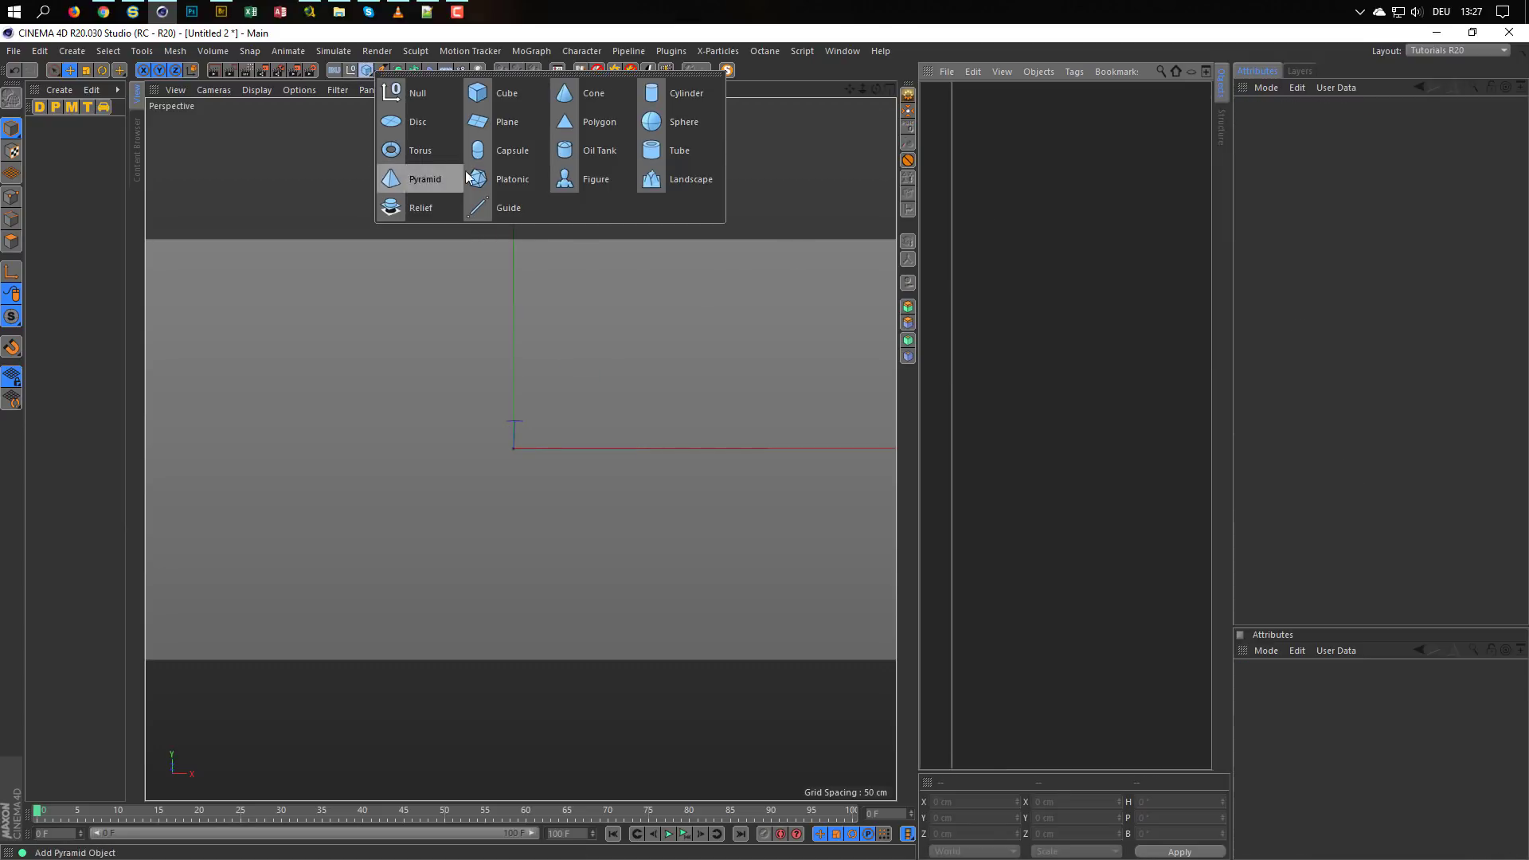
click(666, 123)
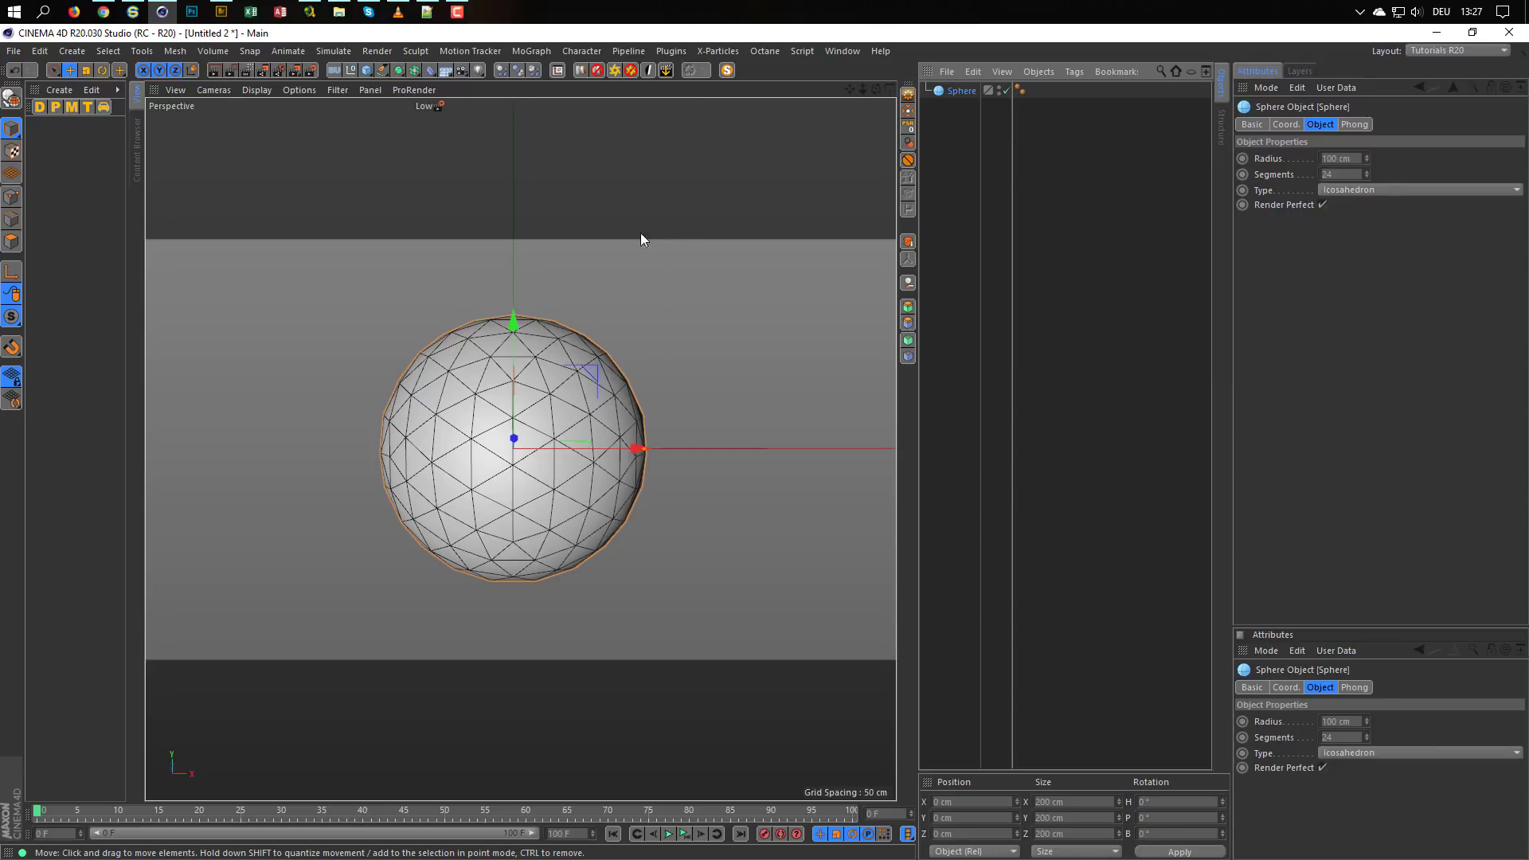
click(366, 70)
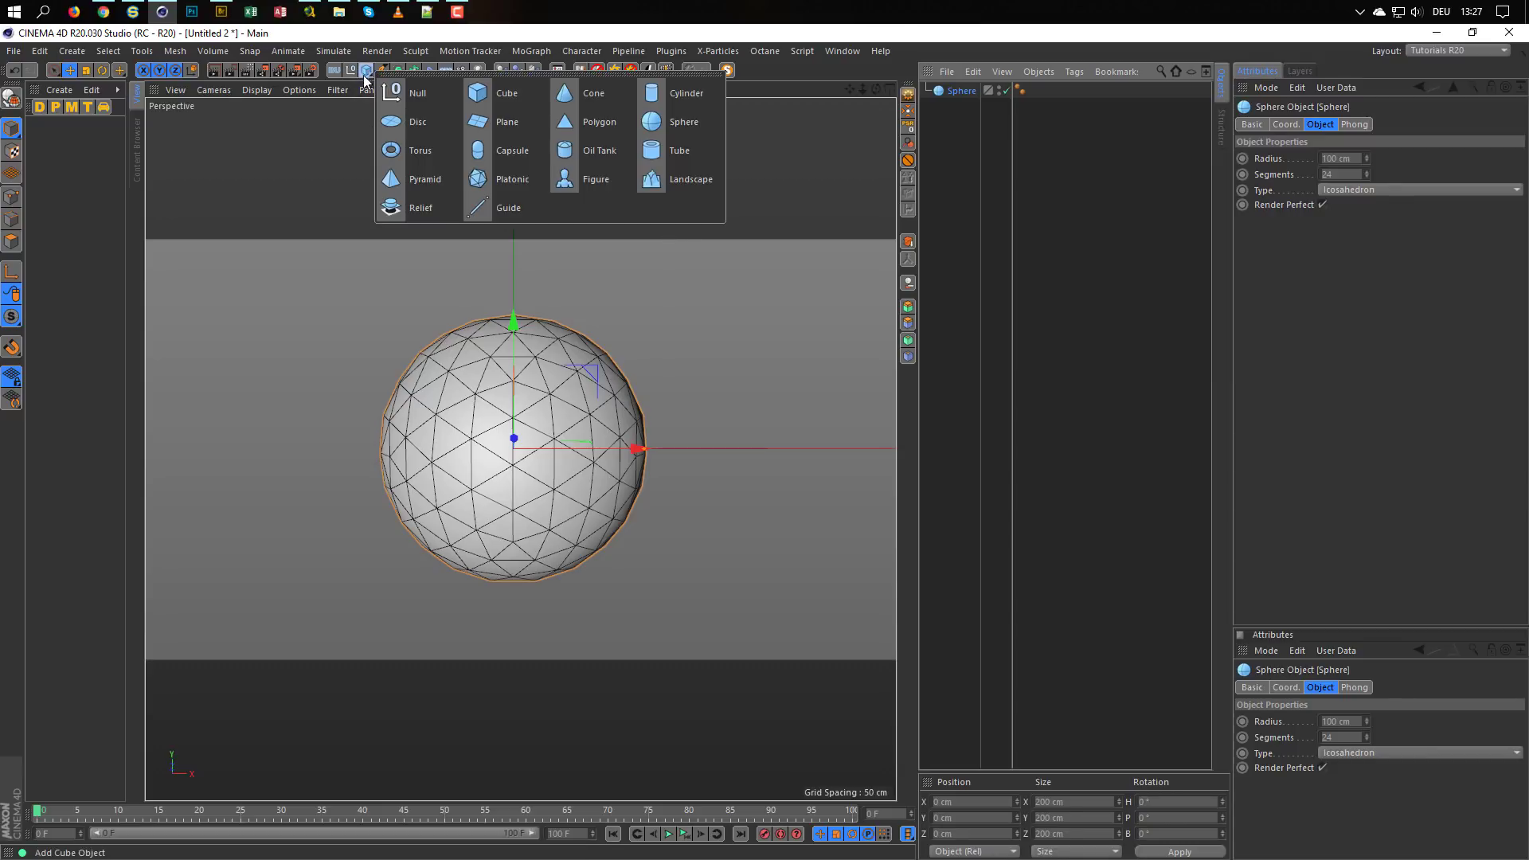
click(674, 123)
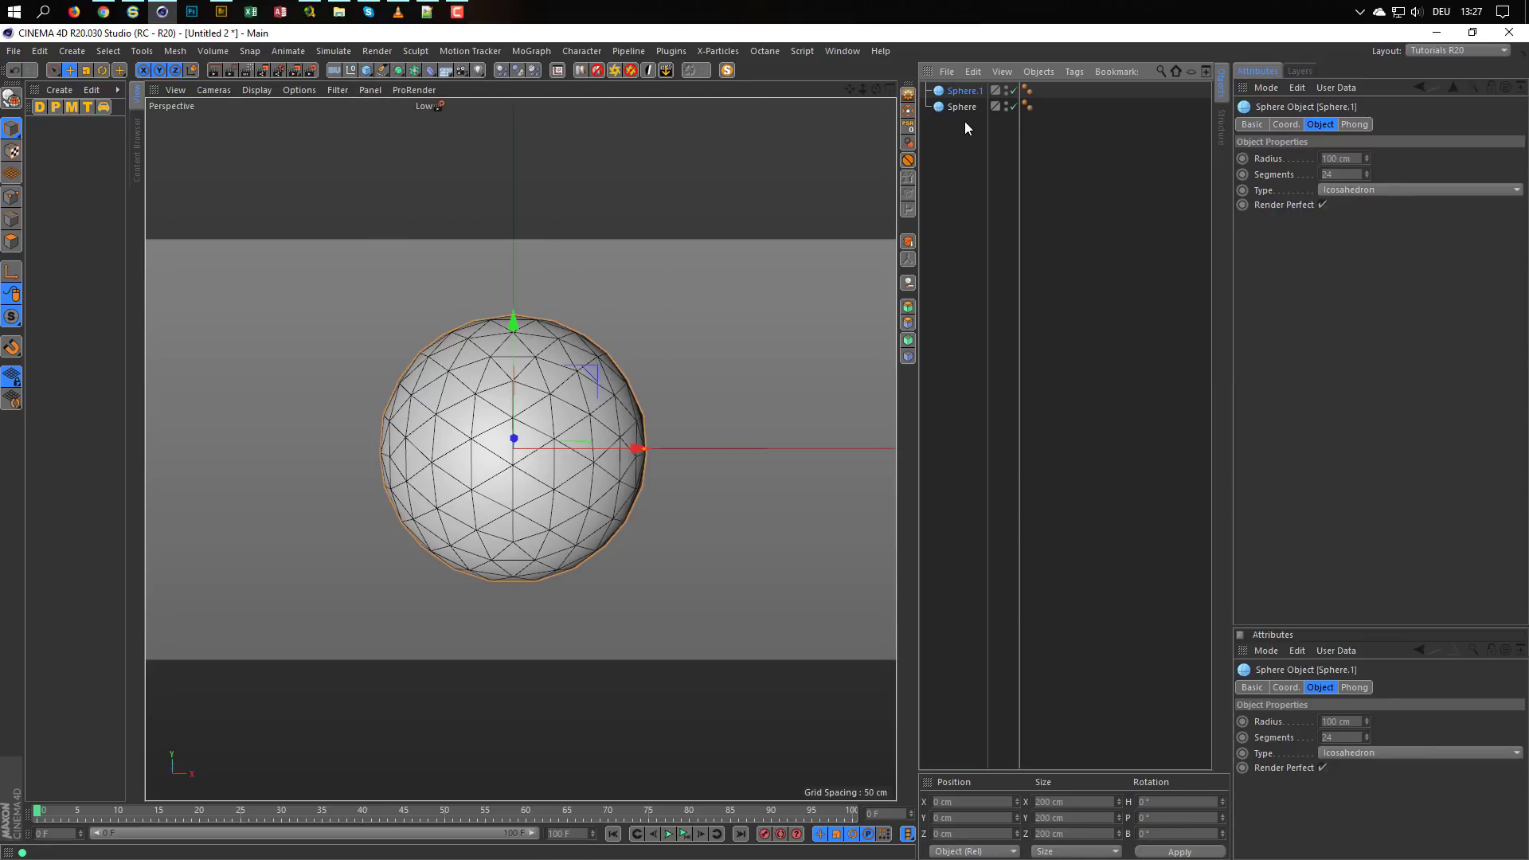
ctrl+drag(956, 108, 957, 150)
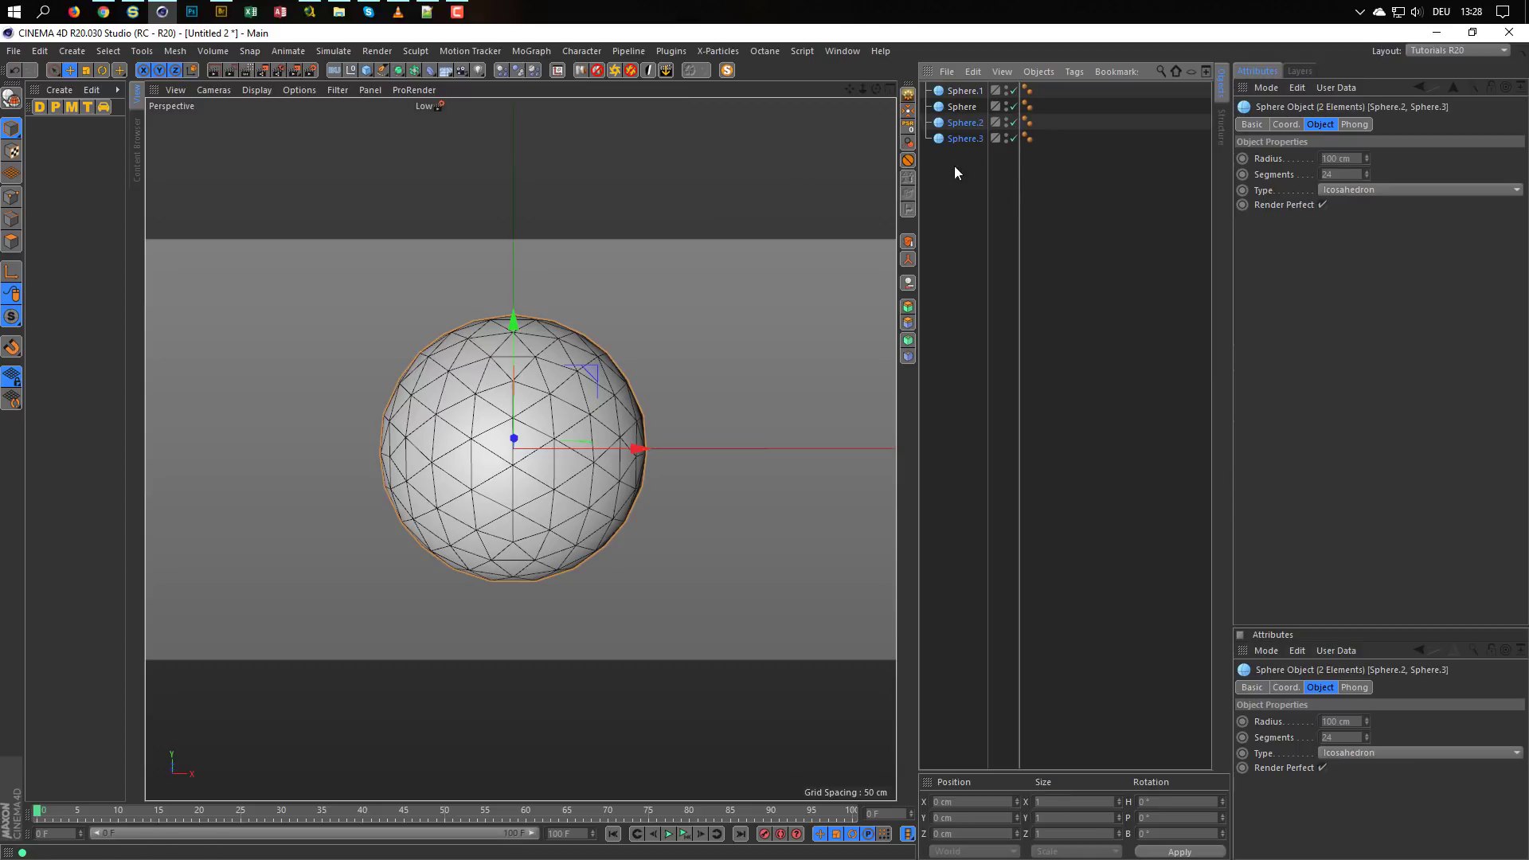
Delete all four spheres from the scene and unlock the icon of the primitive objects palette
drag(959, 157, 944, 34)
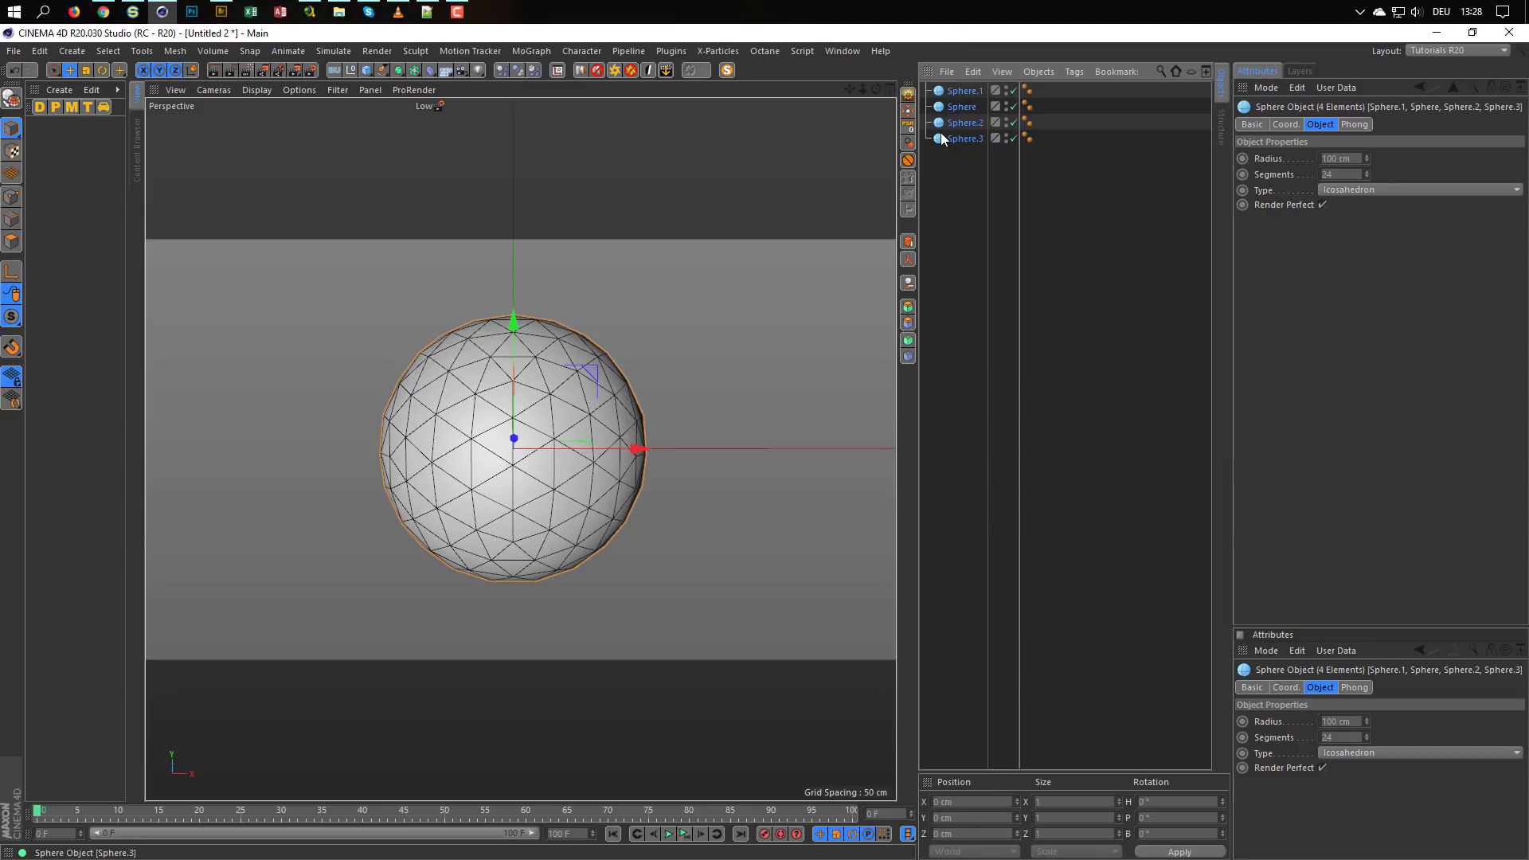
key(Delete)
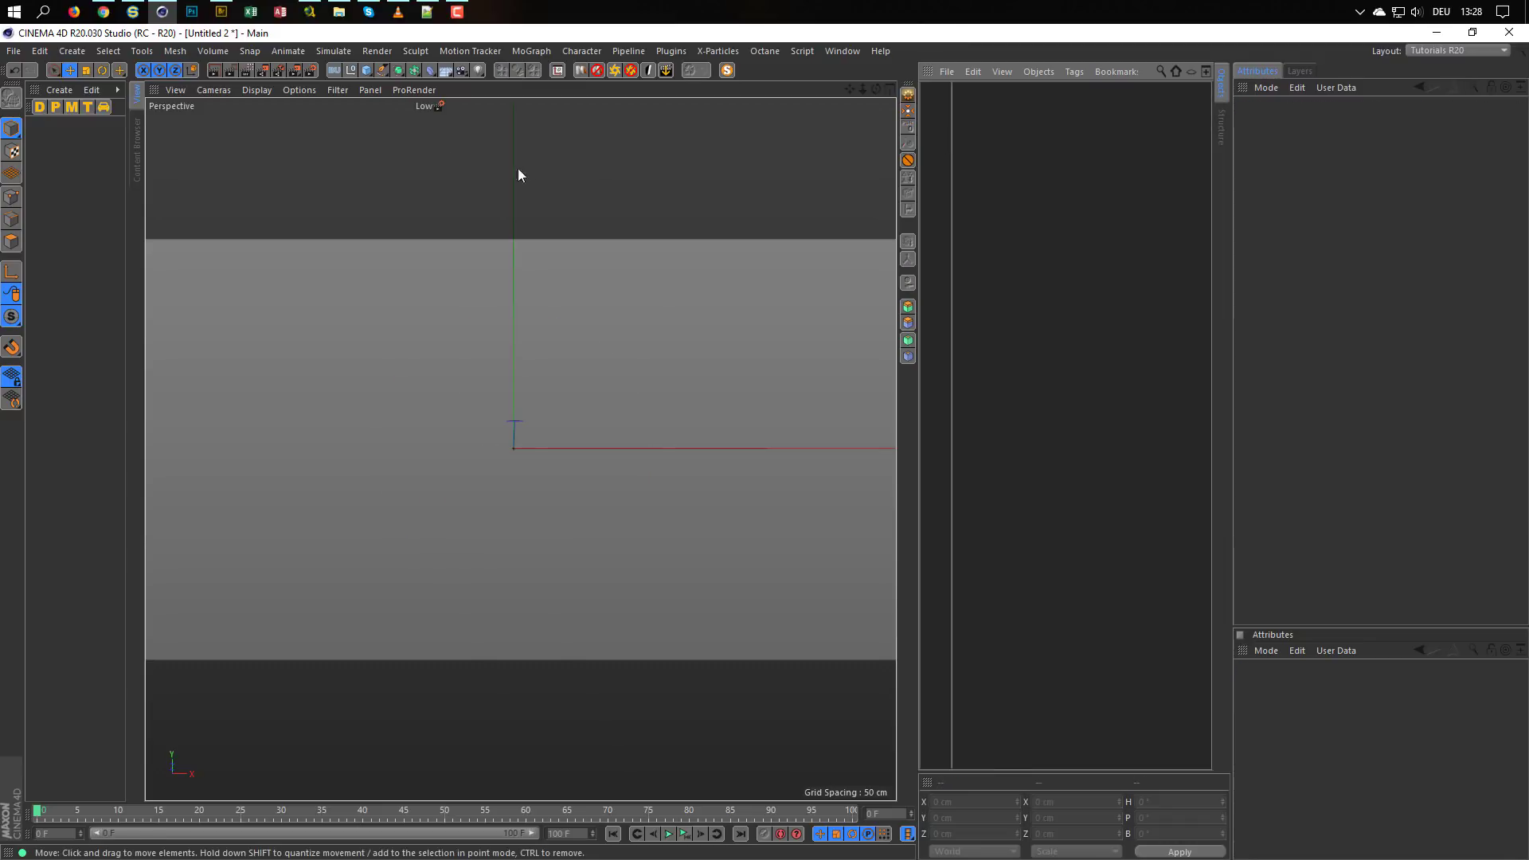
right_click(368, 75)
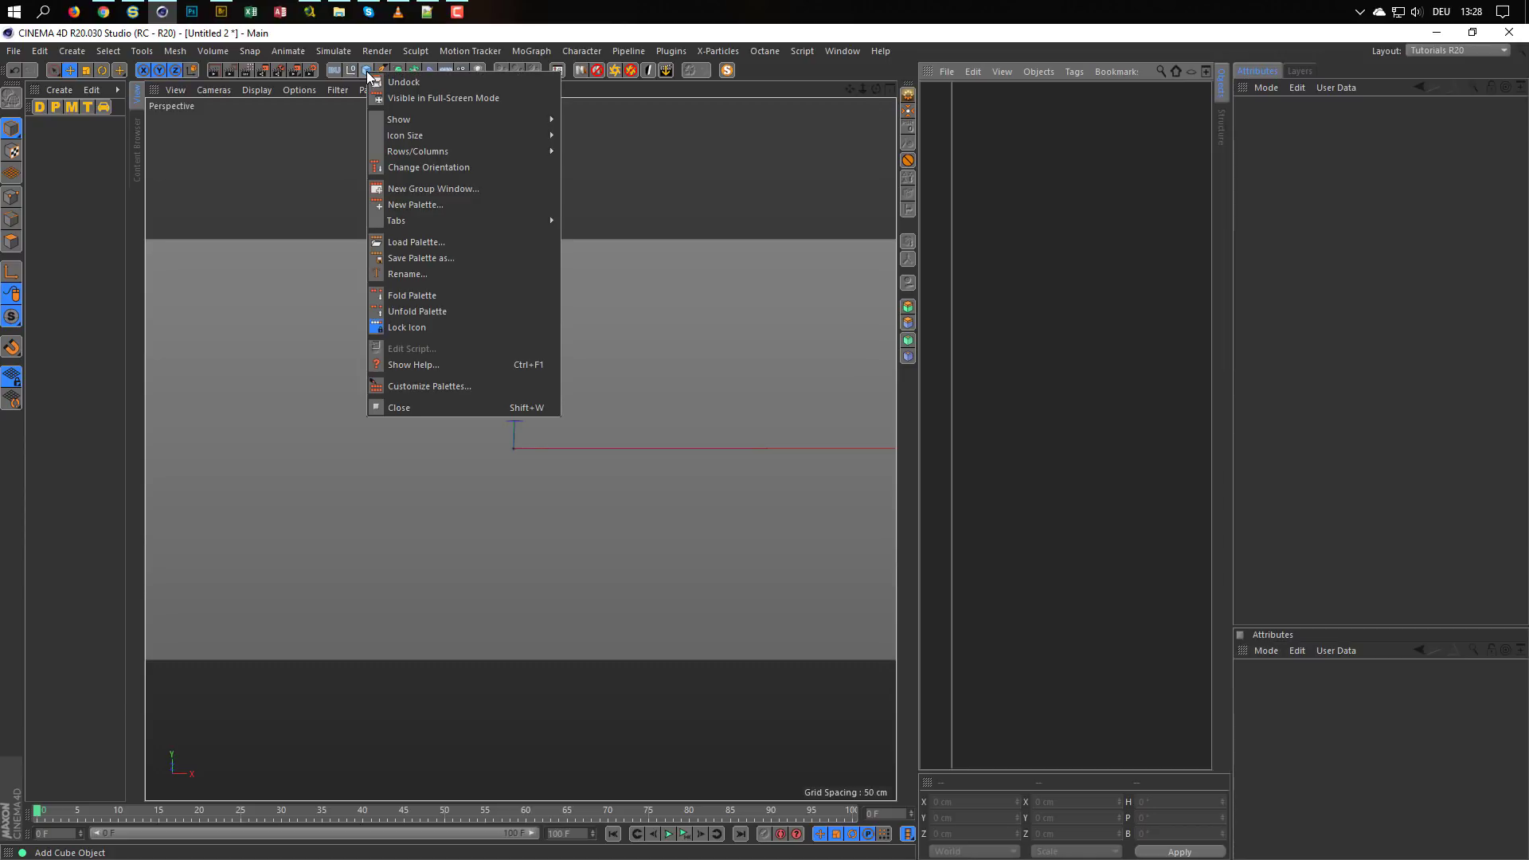
click(413, 327)
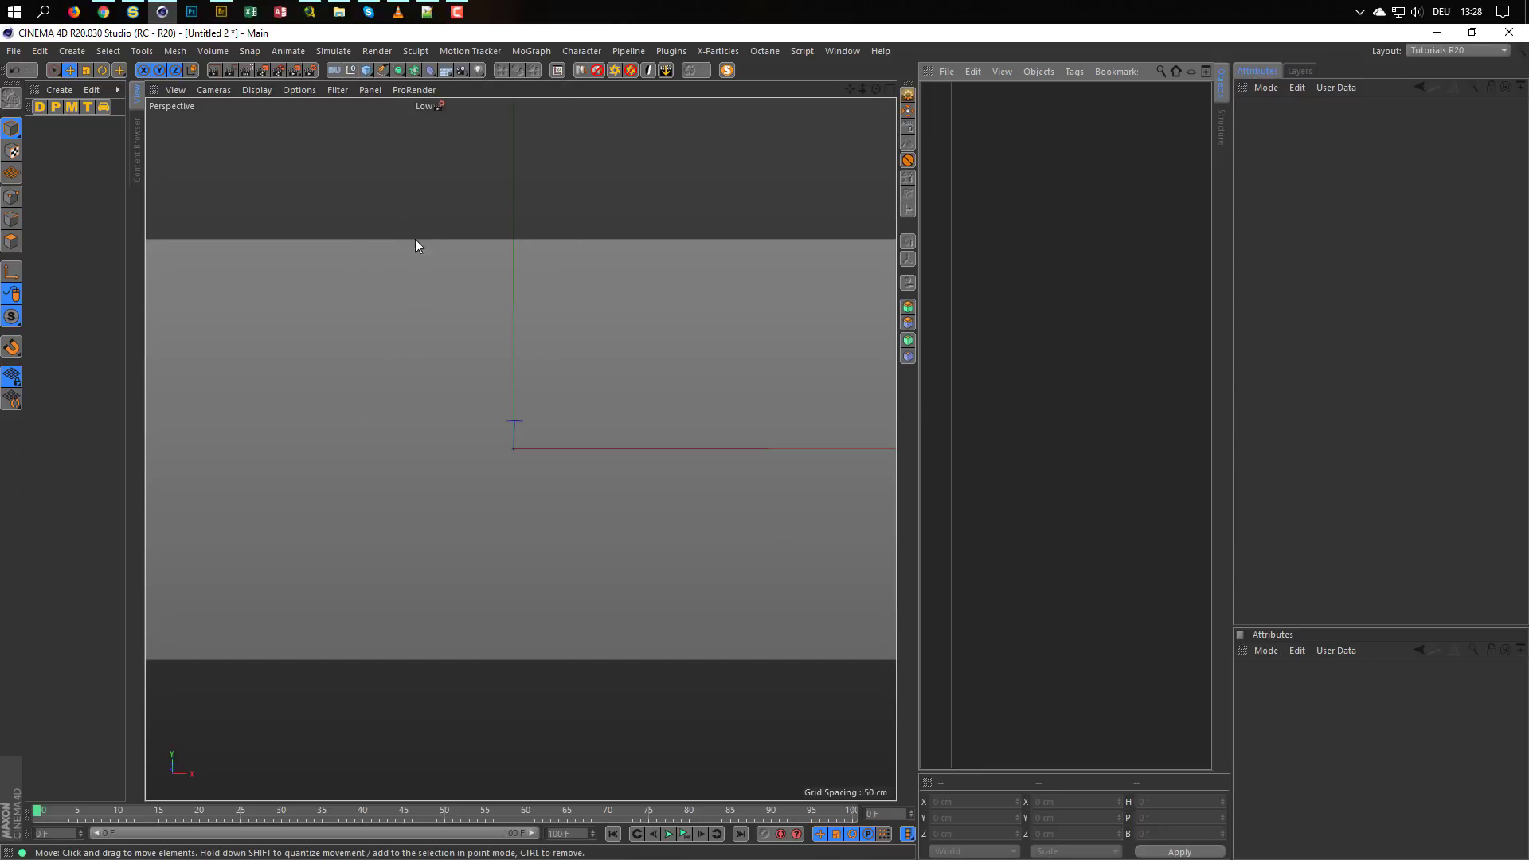
Add a sphere from the primitive palette and create six more spheres with its unlocked icon
drag(366, 70, 684, 127)
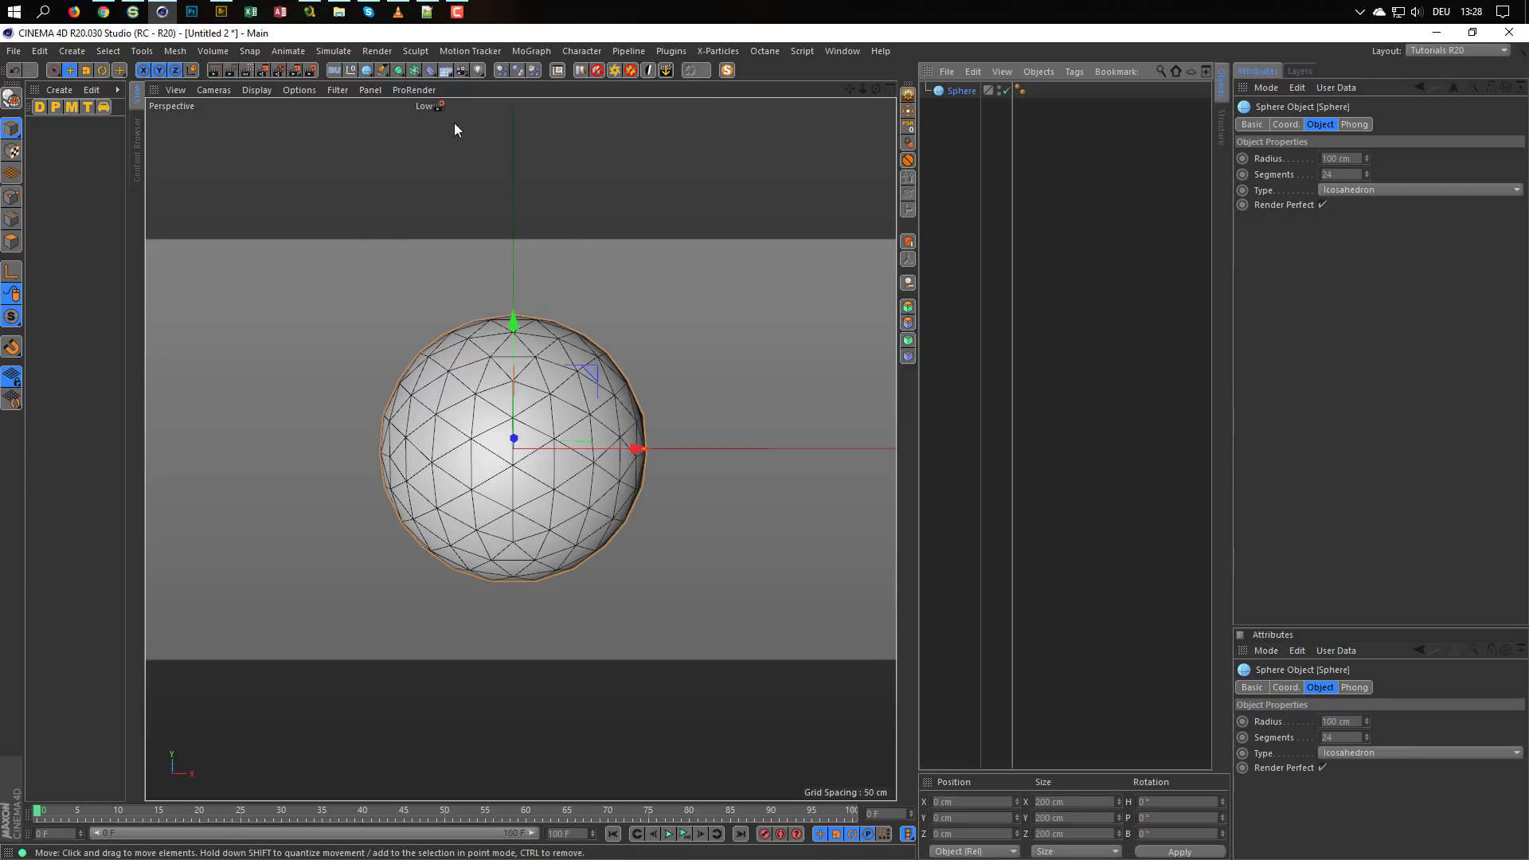
click(367, 71)
click(367, 71)
click(367, 71)
click(367, 71)
click(368, 70)
click(368, 70)
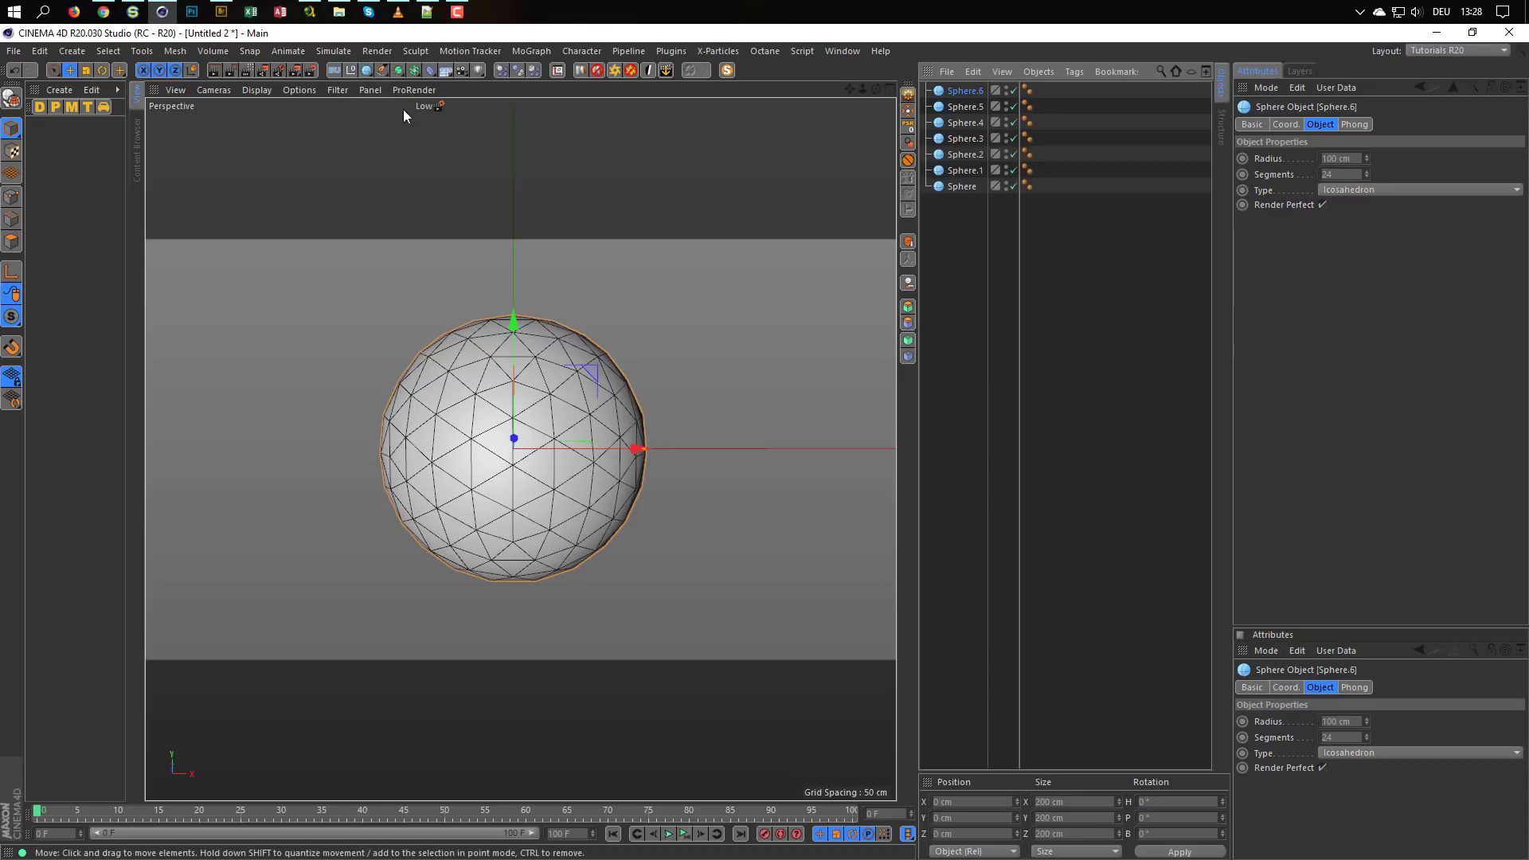
Add a plane from the primitive palette and create four more planes with its unlocked icon
drag(370, 68, 517, 128)
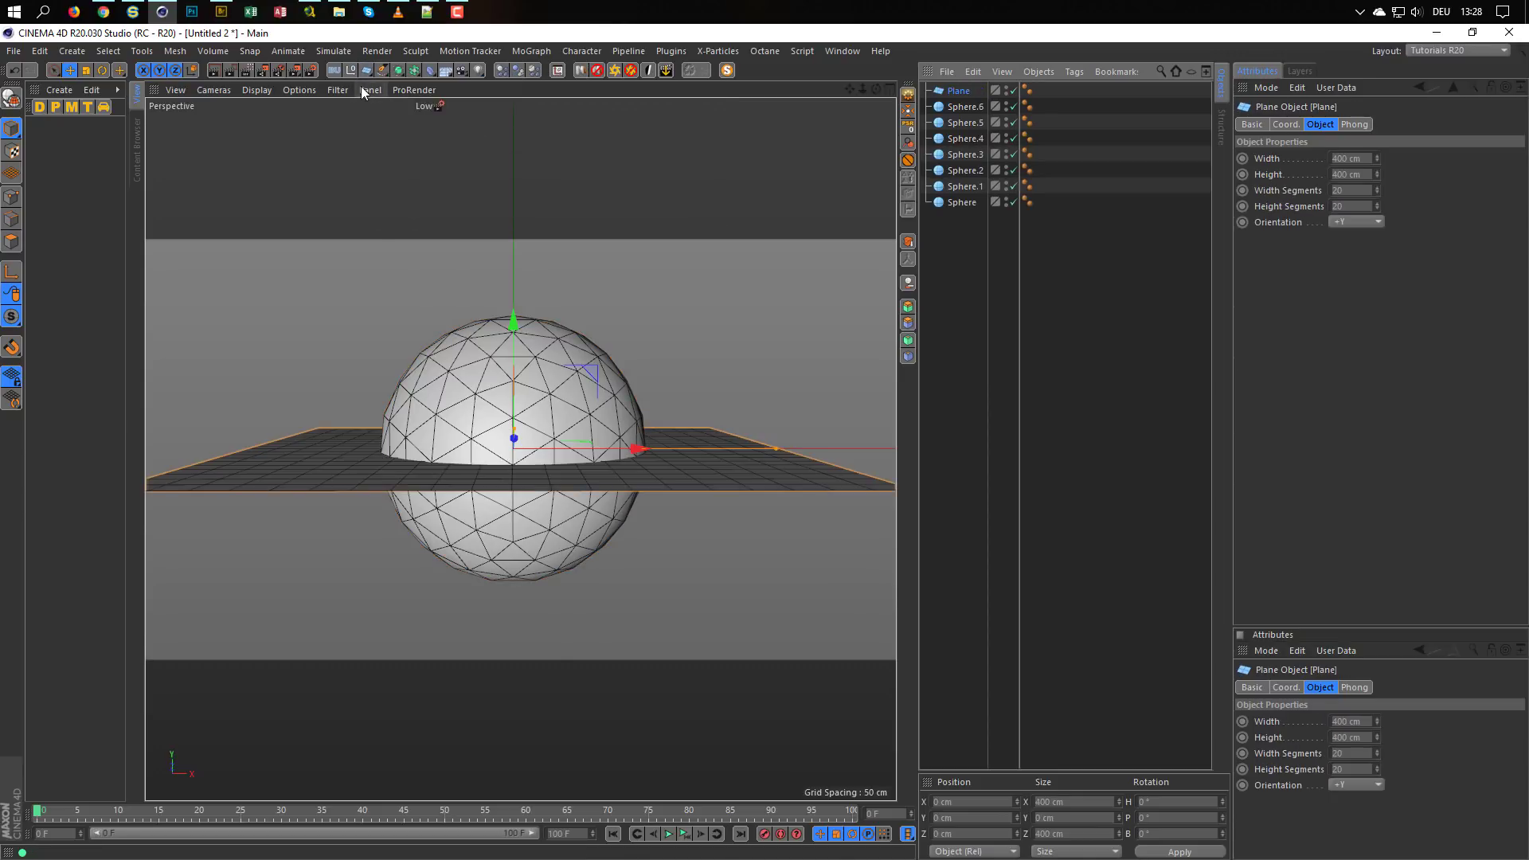
click(367, 70)
click(367, 71)
click(367, 71)
click(367, 71)
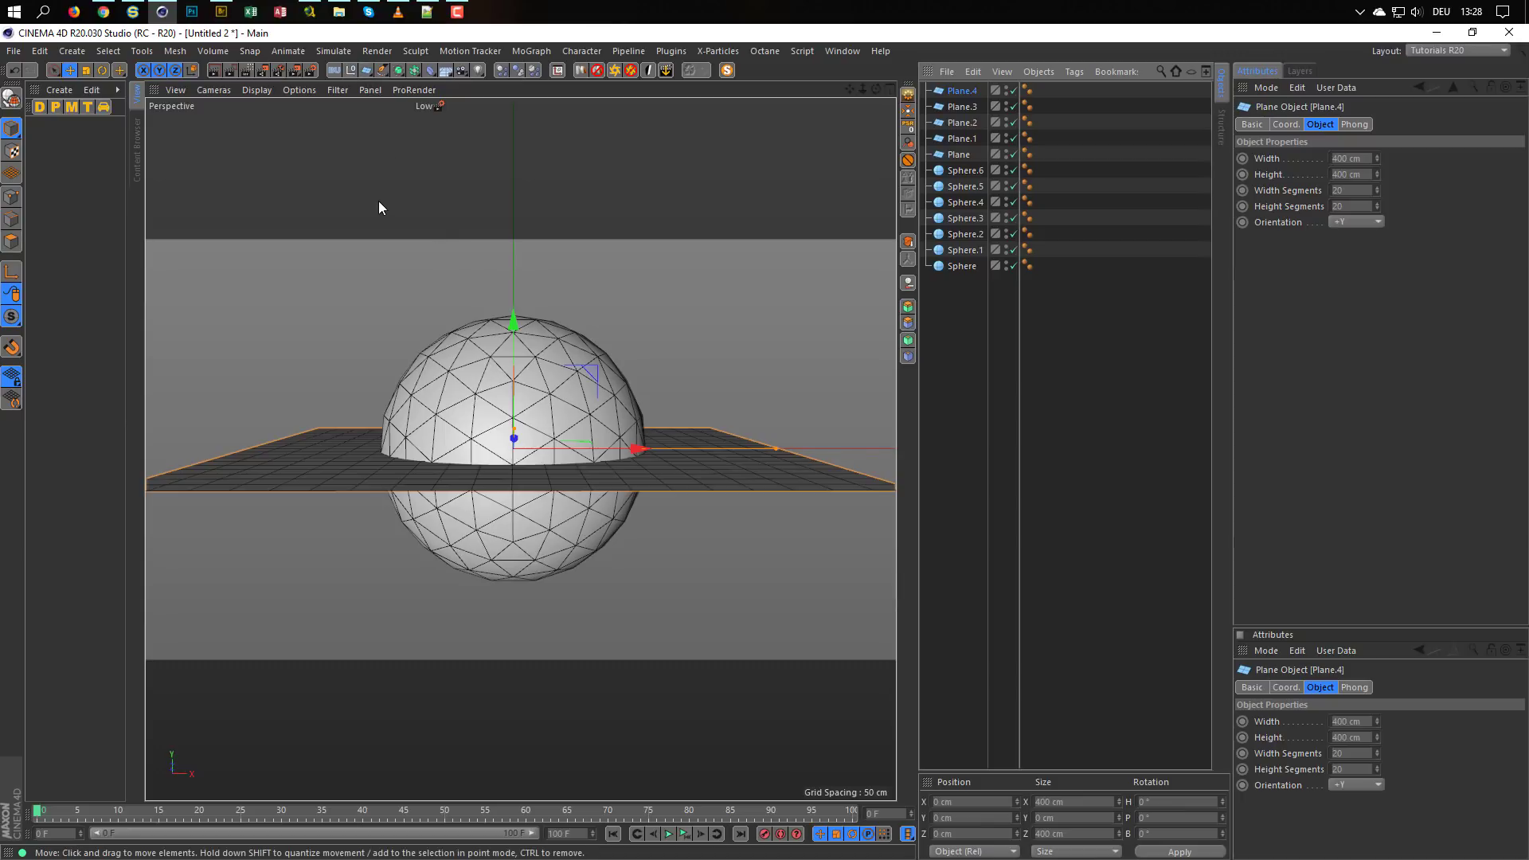
Unlock the icon of the Subdivision Surface generator palette and add an Extrude object from it
right_click(399, 70)
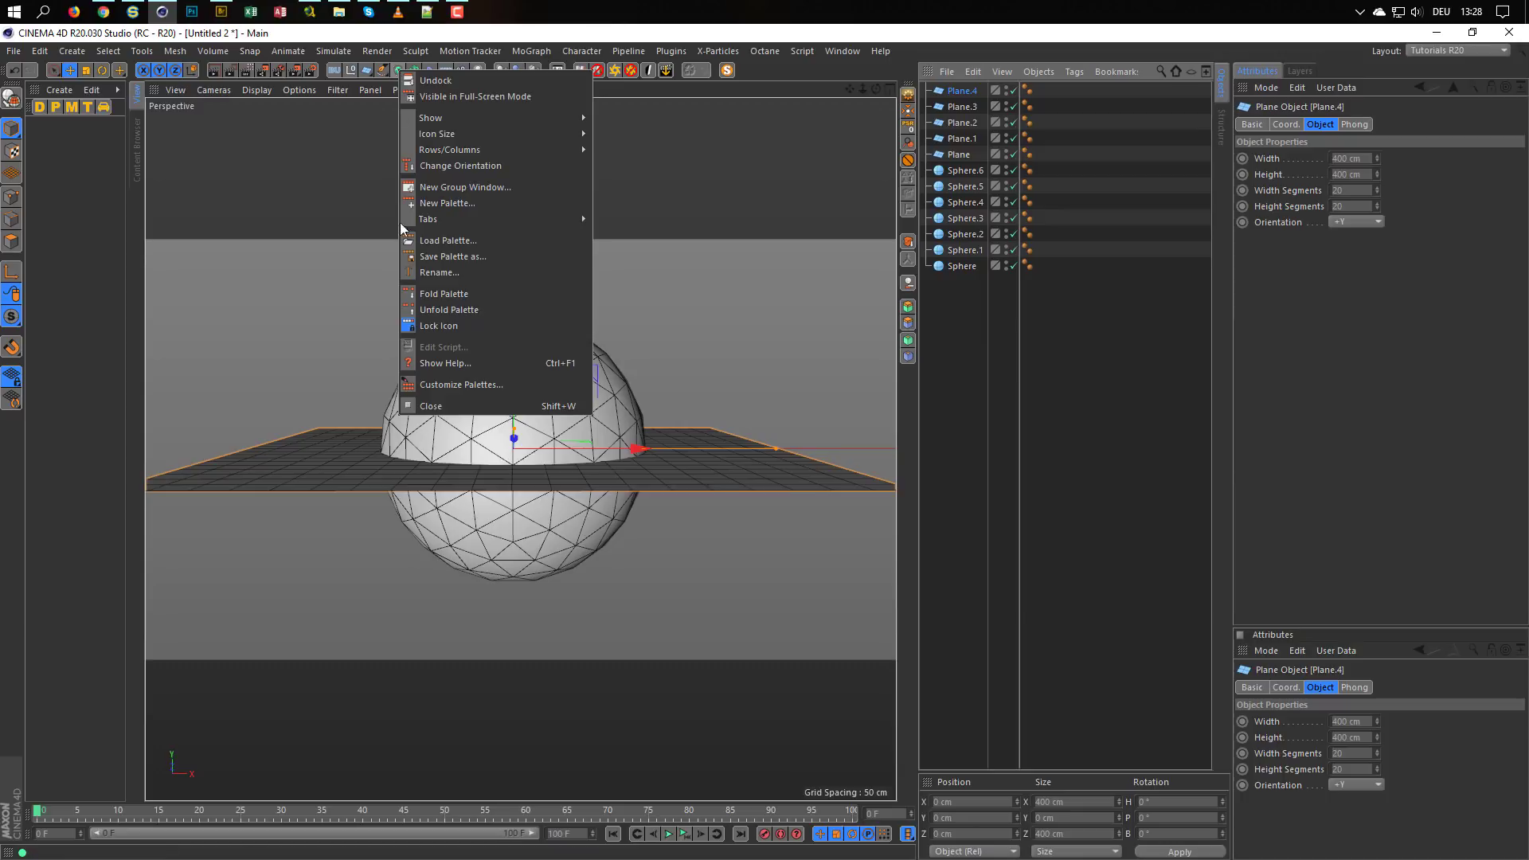
click(445, 326)
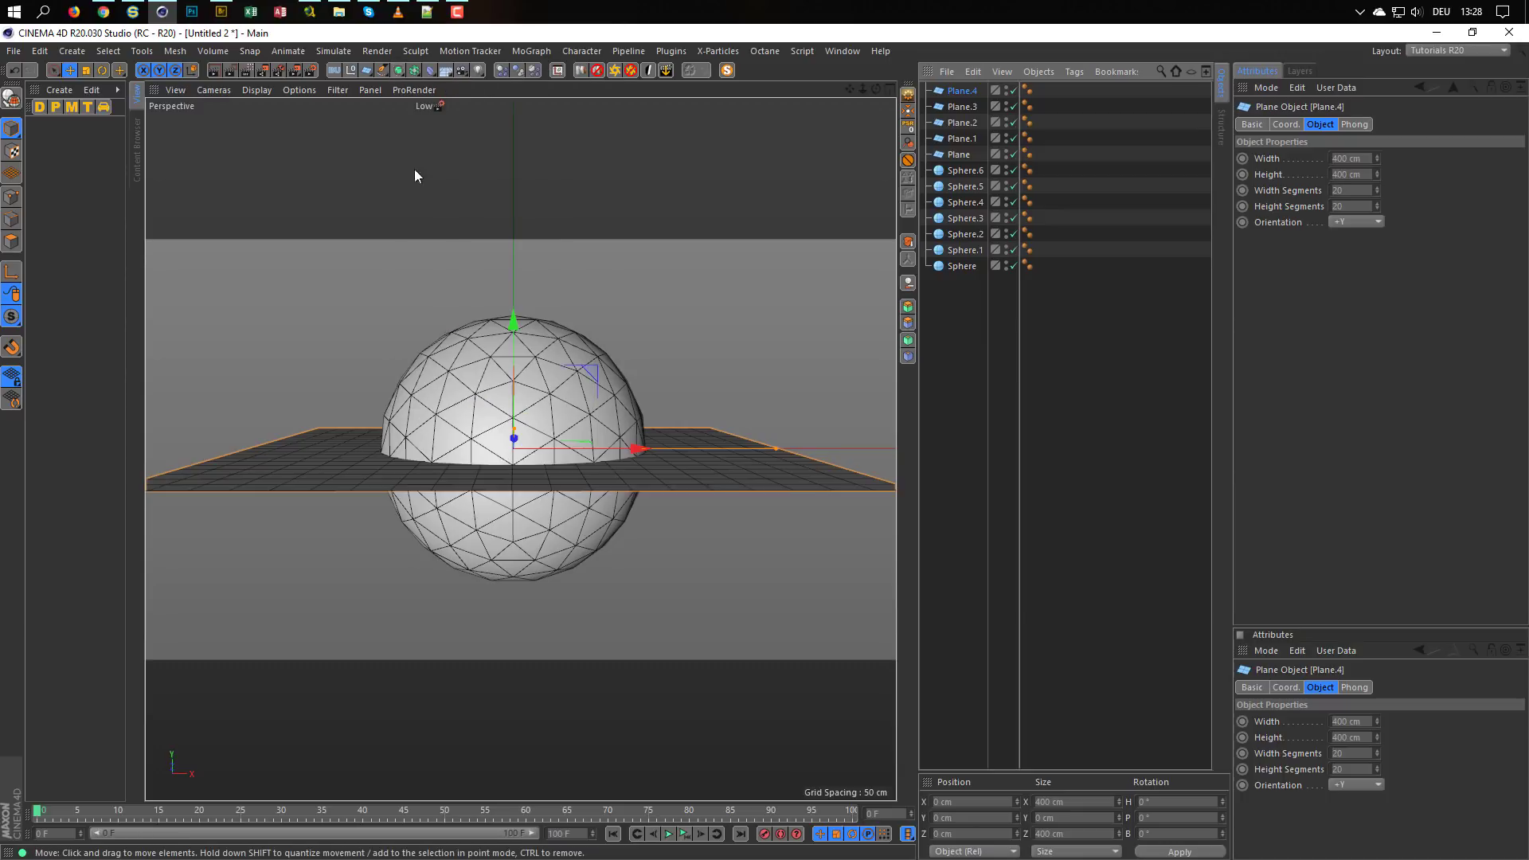
click(398, 72)
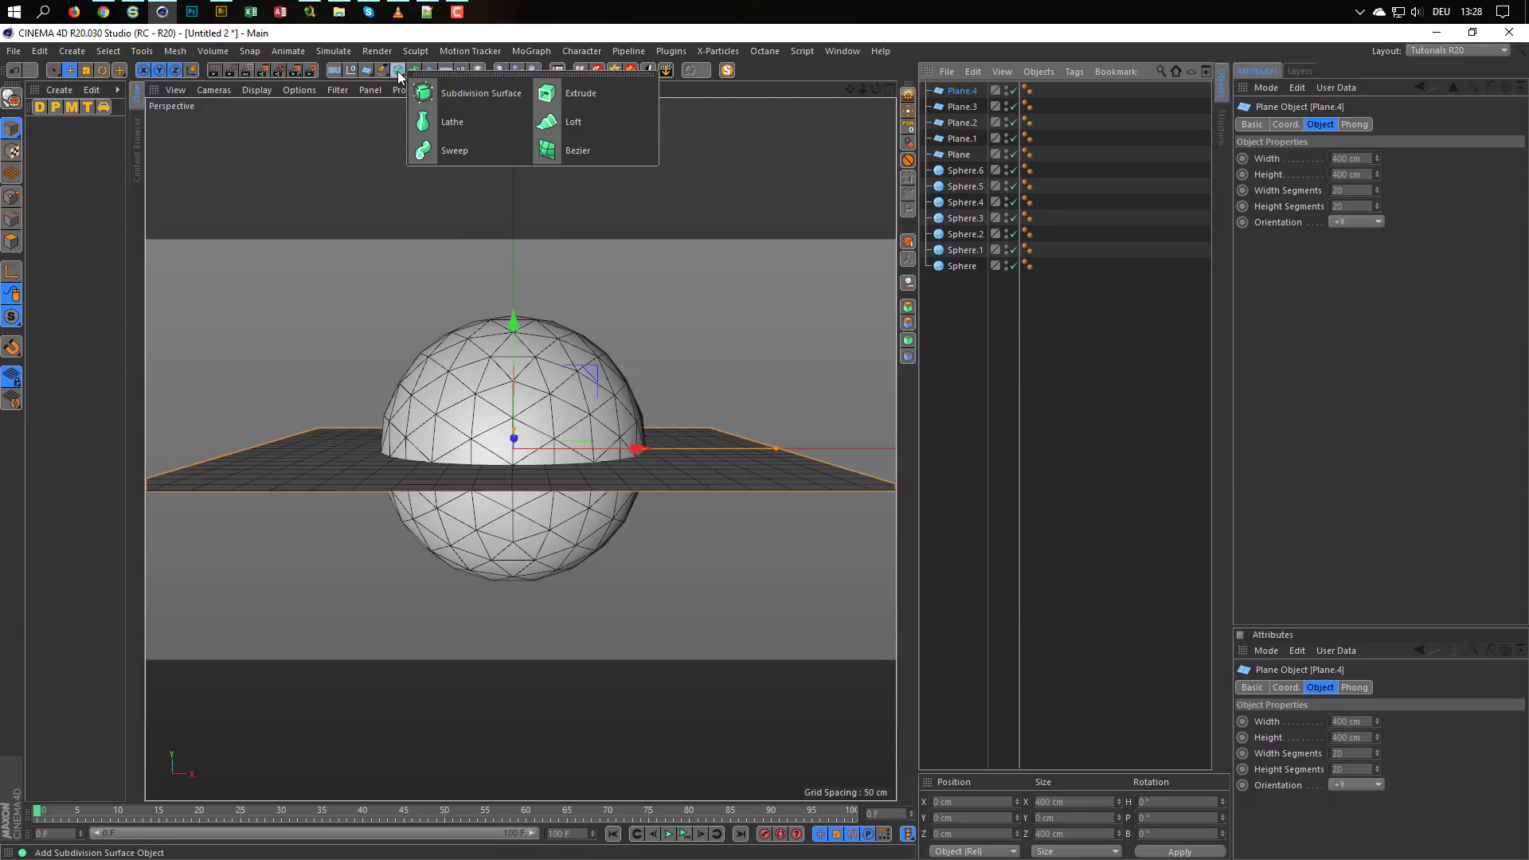
click(576, 94)
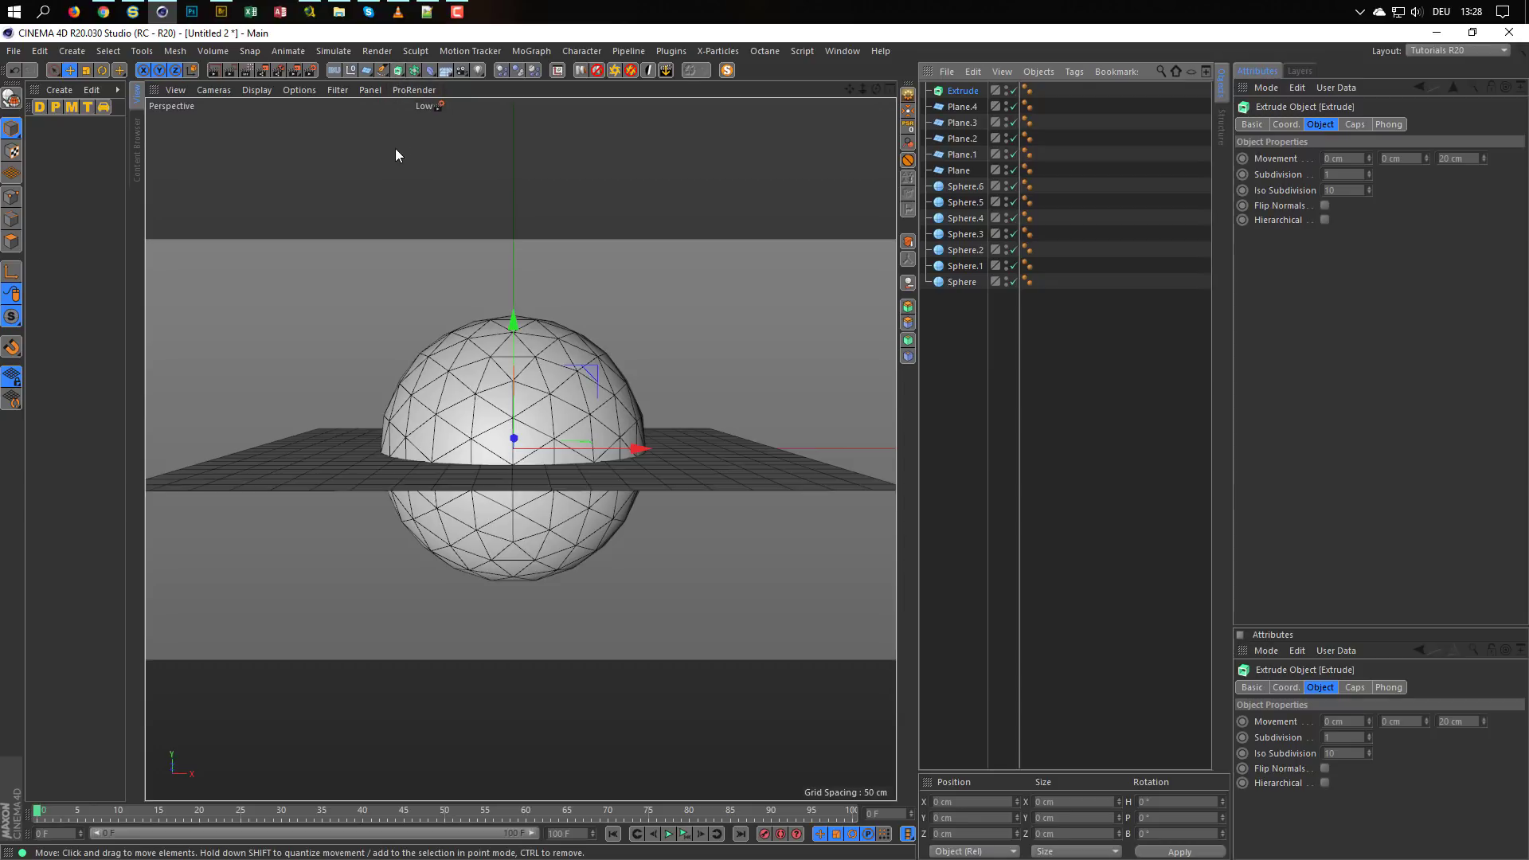
Add a Subdivision Surface from the generator palette and lock the palette's icon to it
click(398, 70)
click(445, 94)
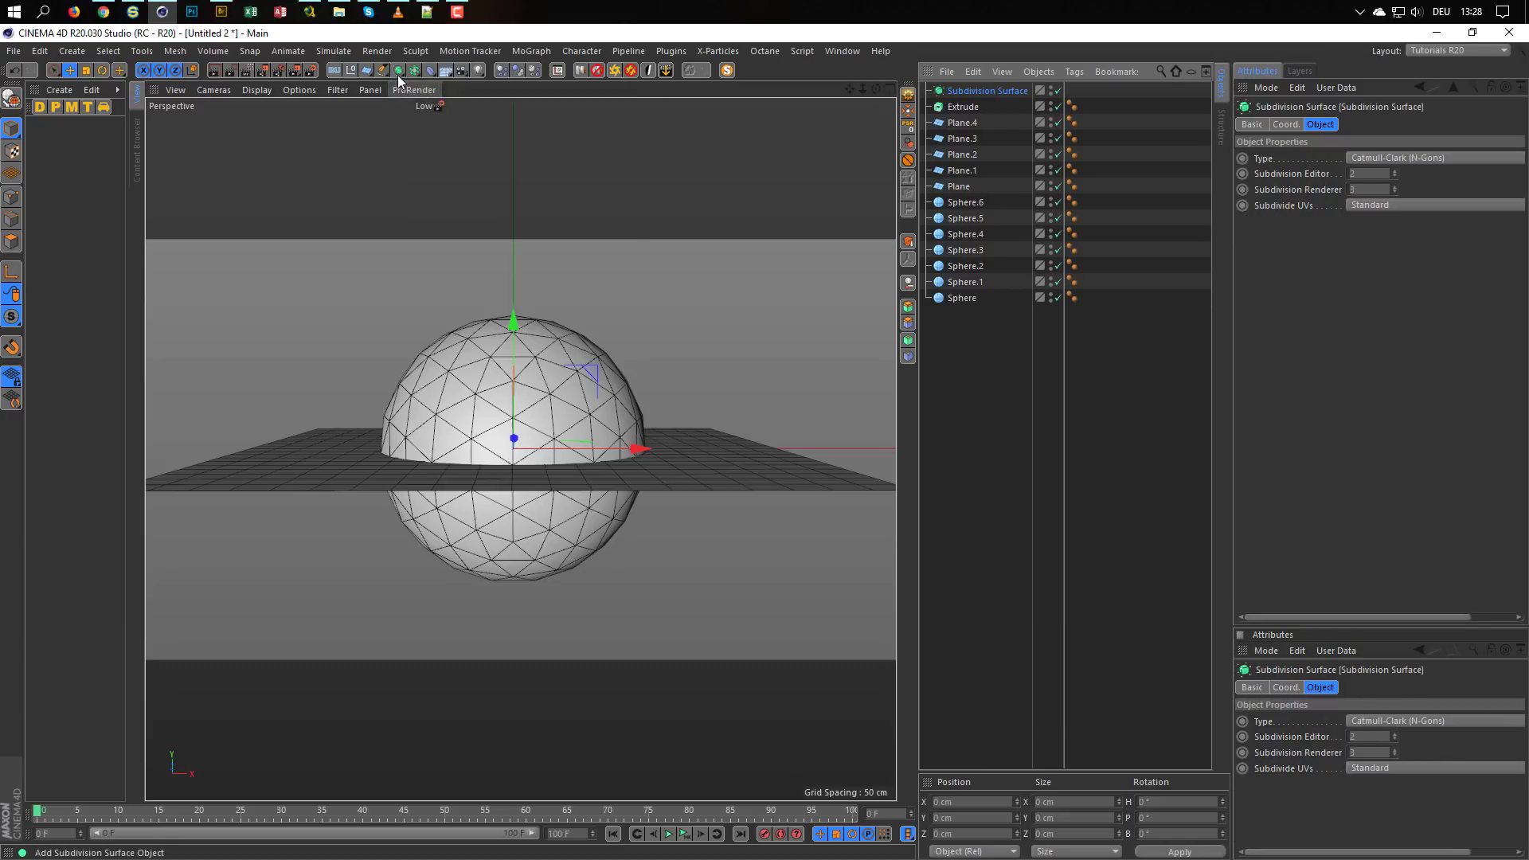
right_click(398, 75)
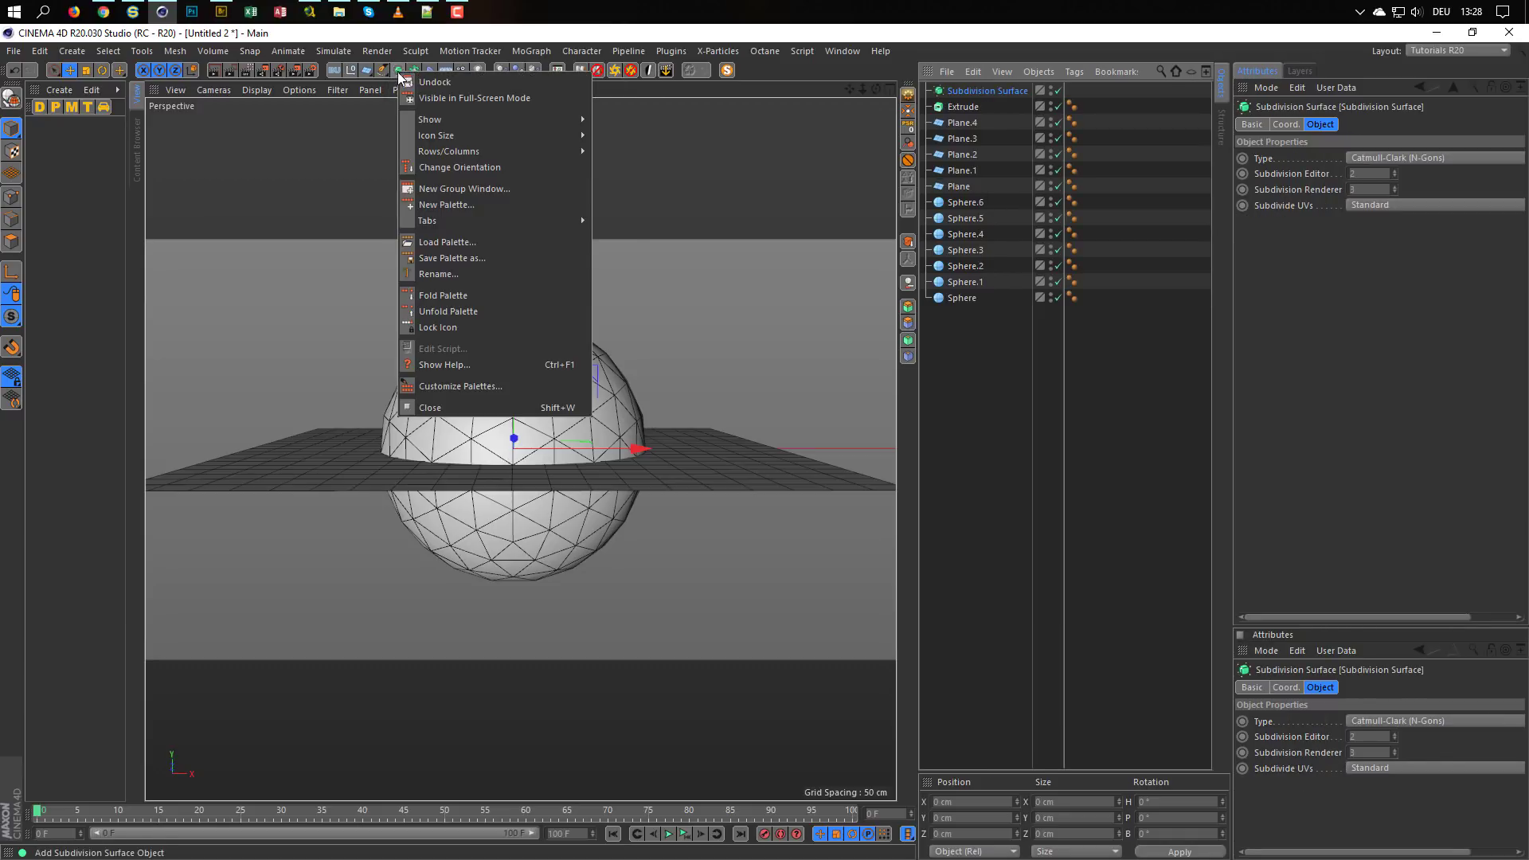
click(433, 328)
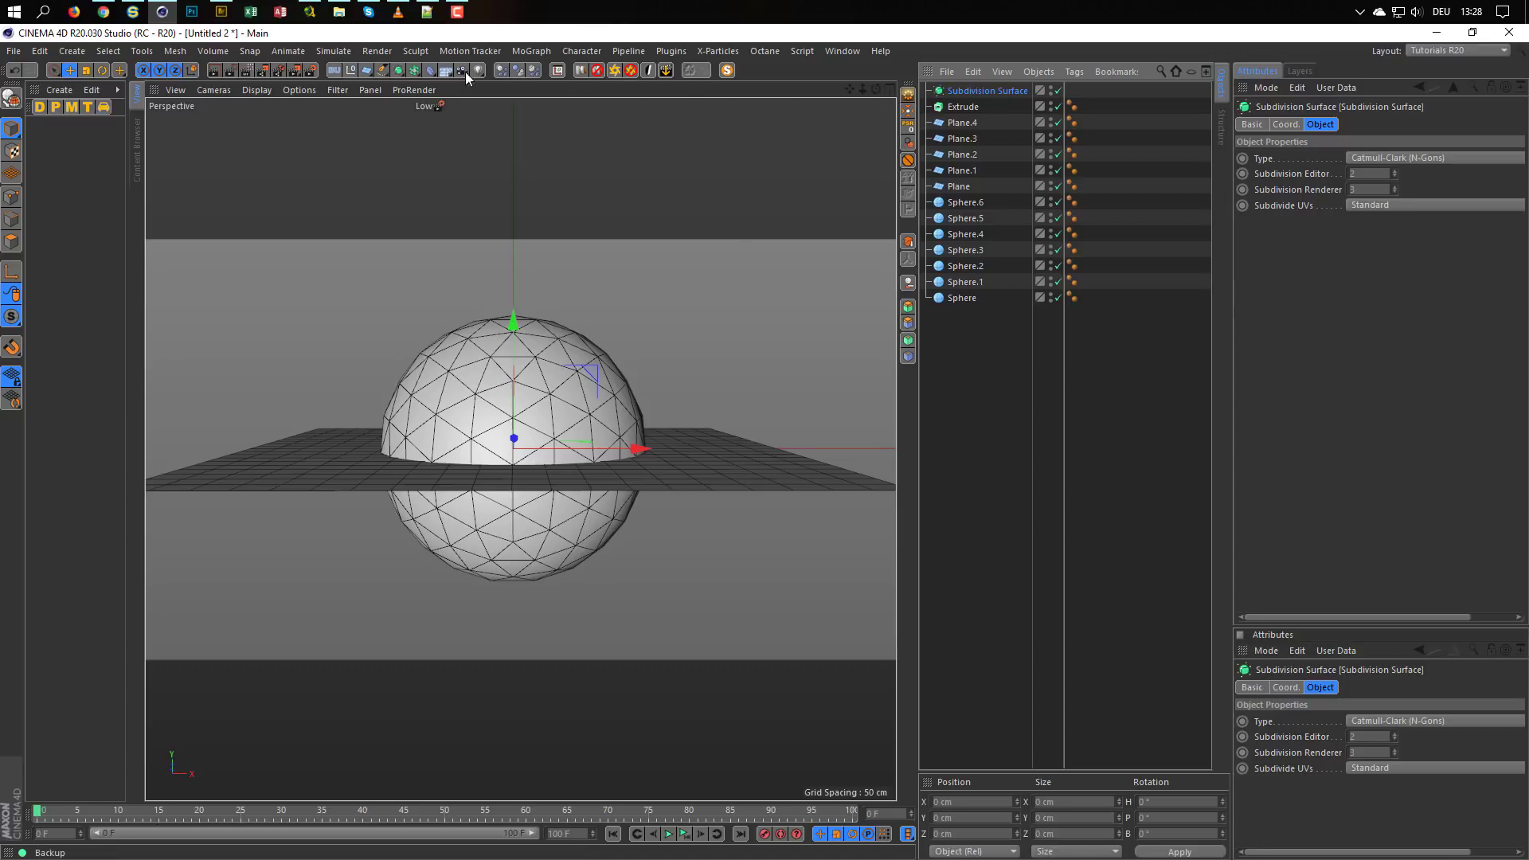
Delete all generators, planes and spheres from the scene
drag(975, 352, 982, 70)
key(Delete)
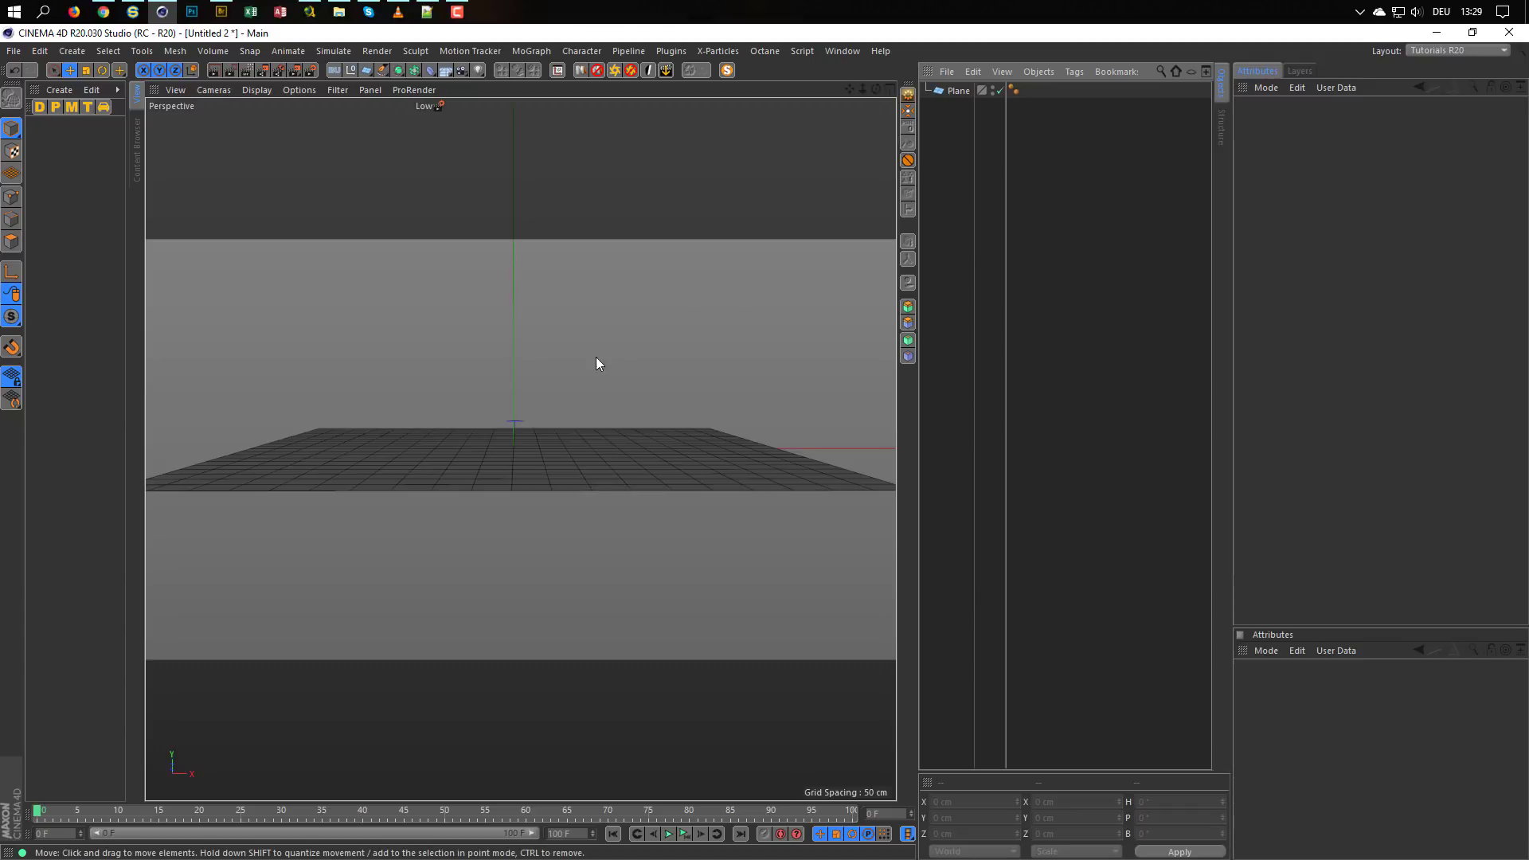
click(955, 91)
key(Delete)
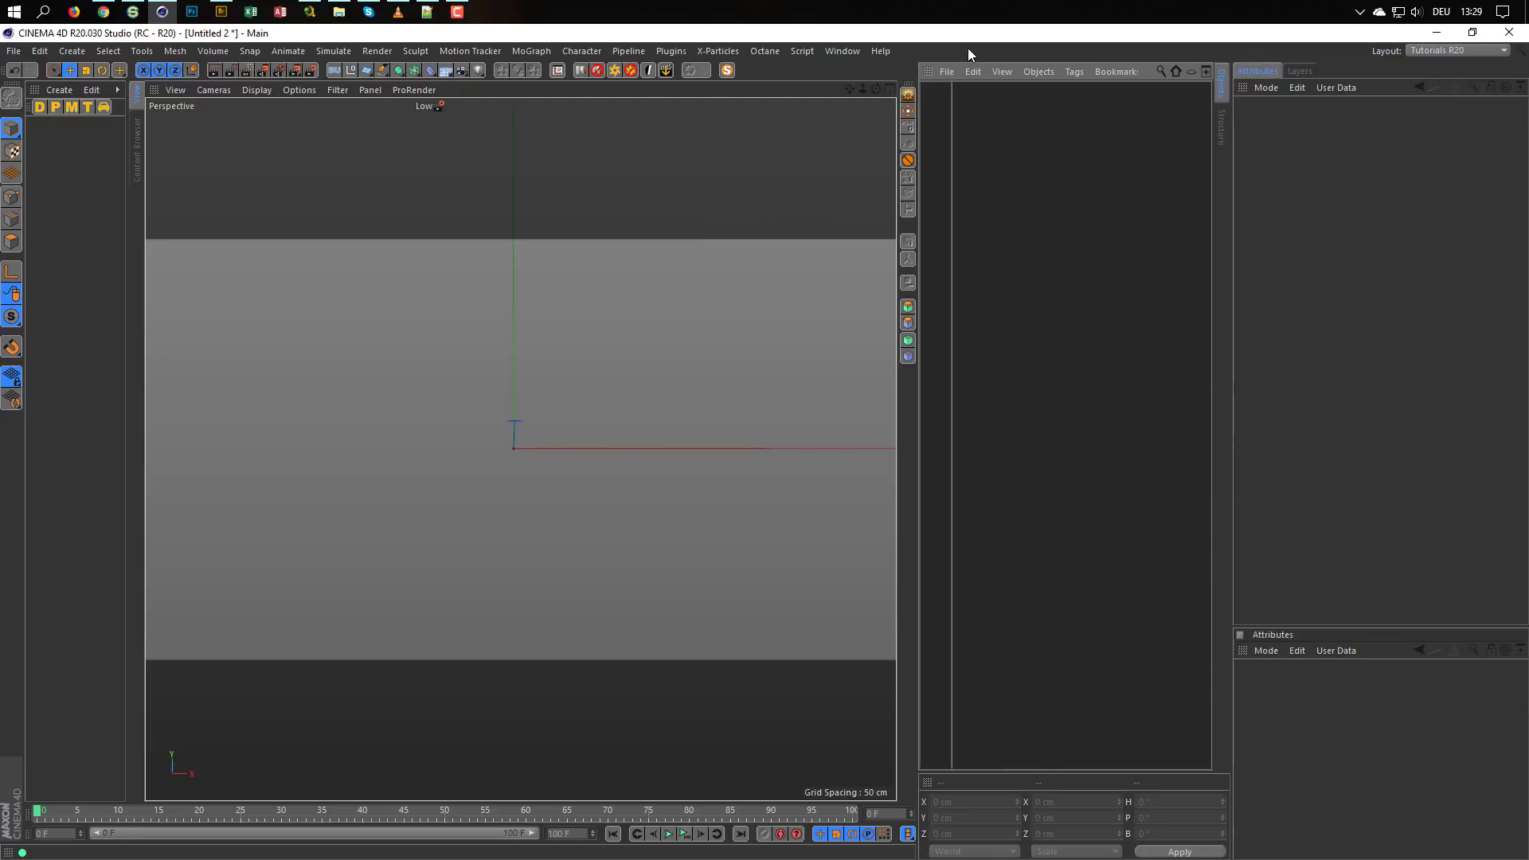
Collapse the Nikomedia Textures library in the Content Browser and browse the images in the HDRI library's Indoor folder
click(136, 159)
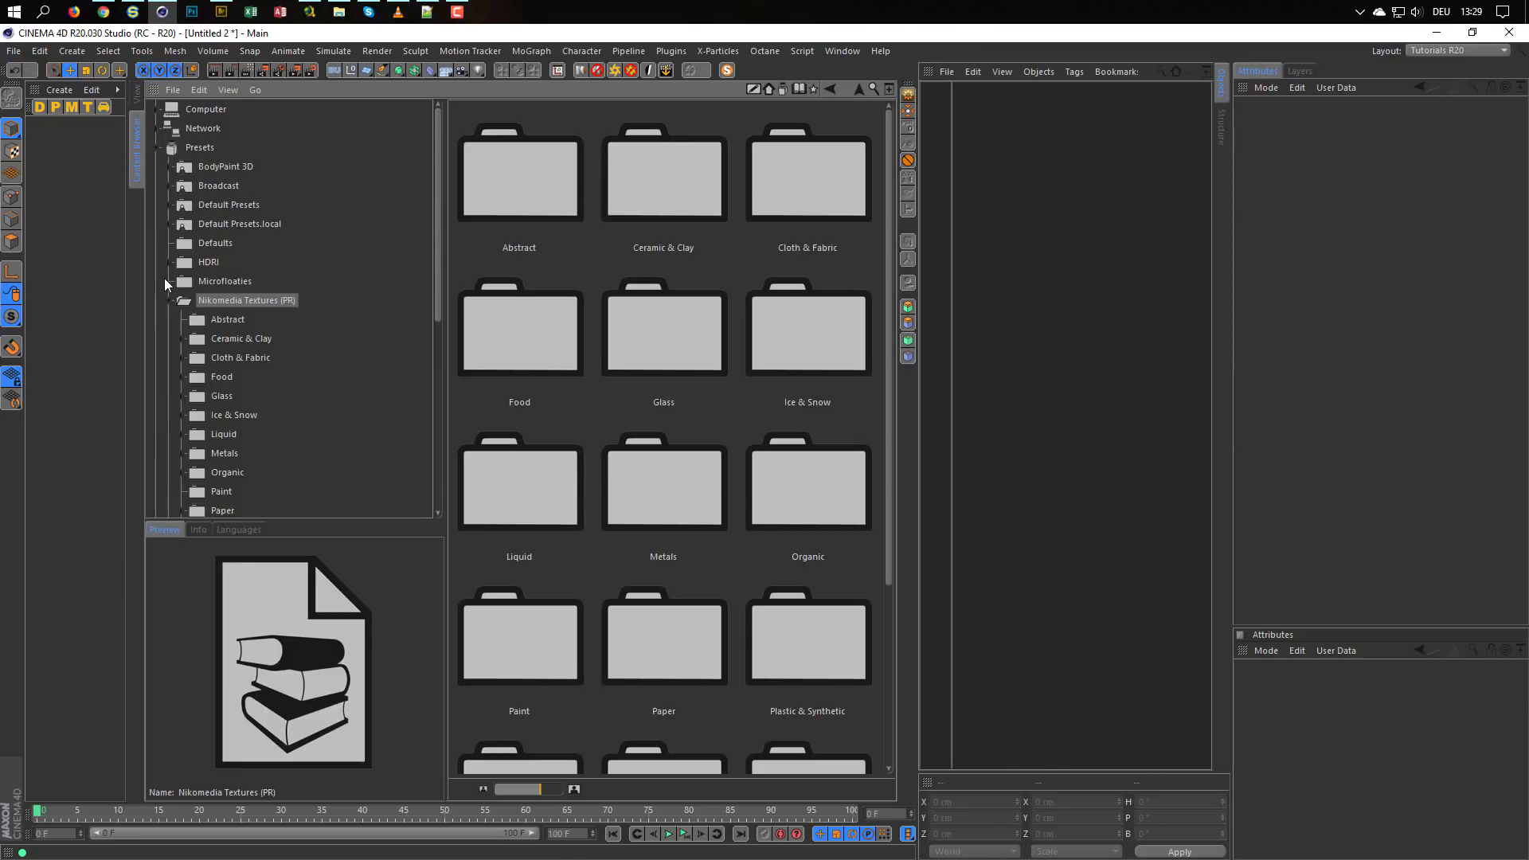
click(175, 300)
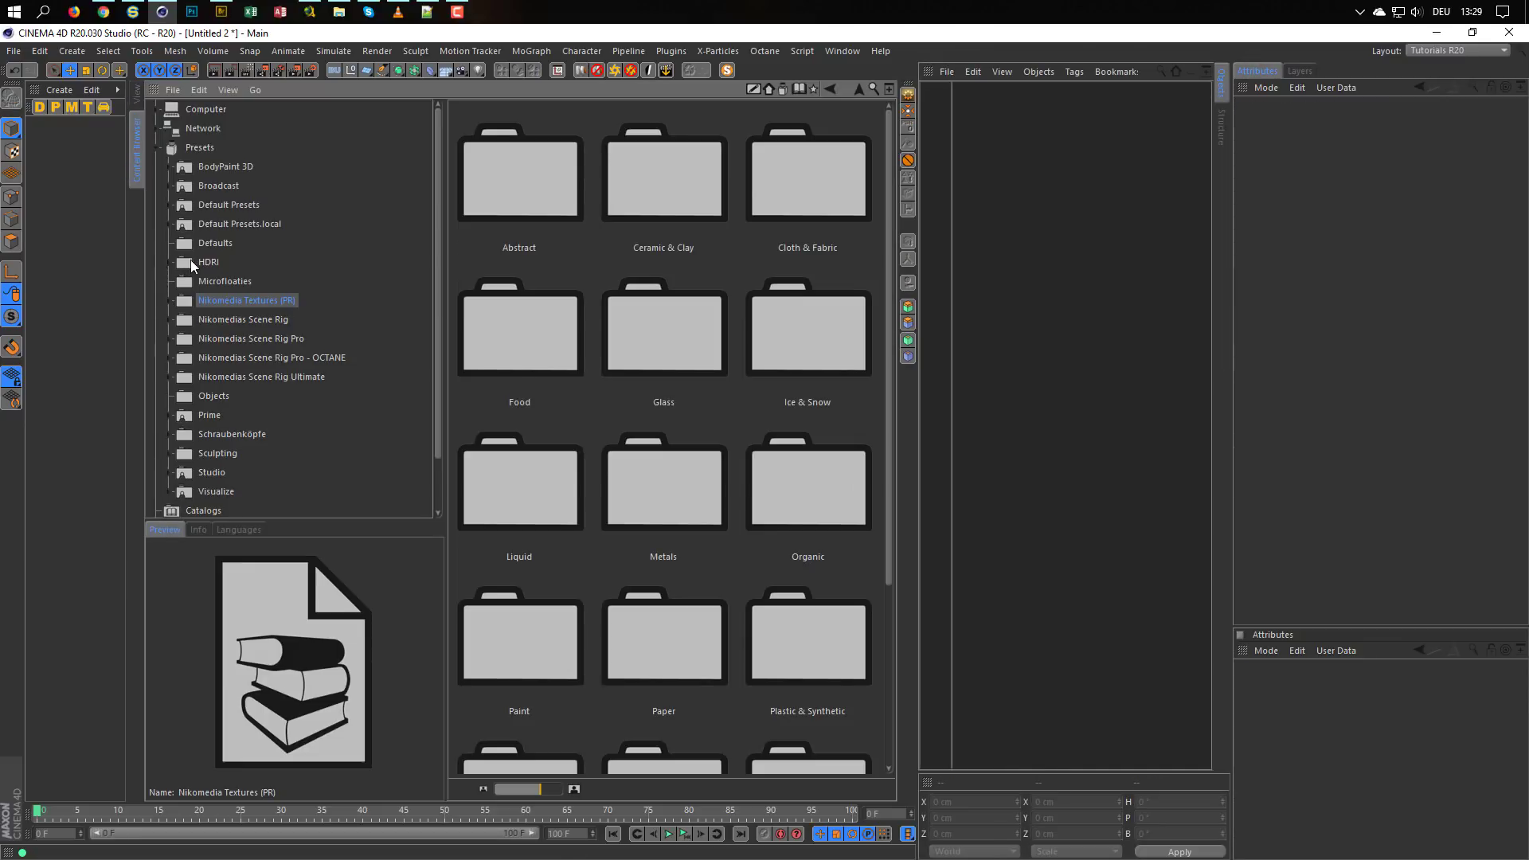
click(163, 258)
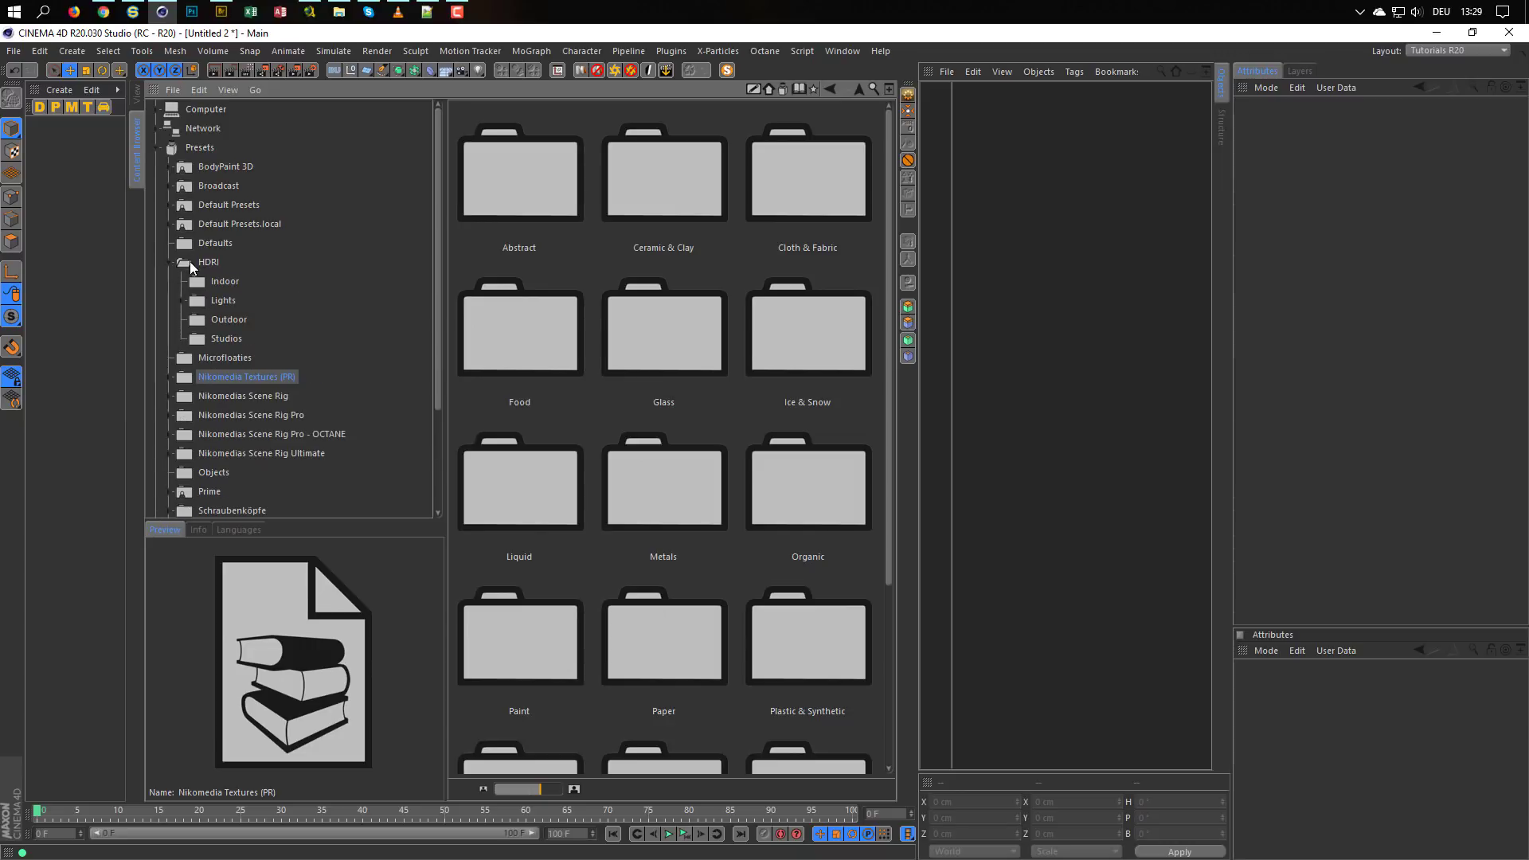
click(193, 261)
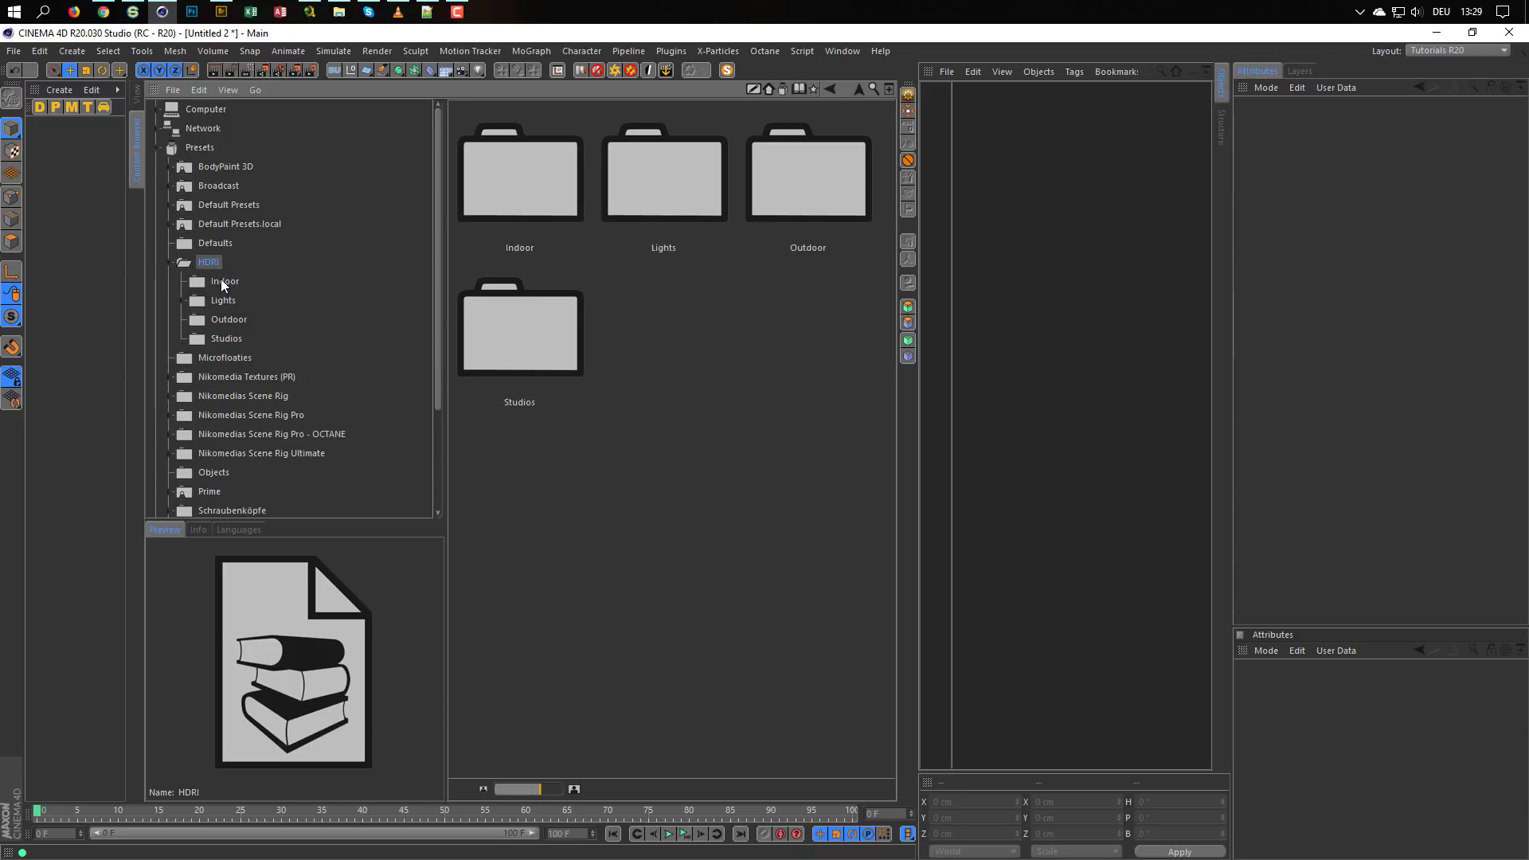
click(218, 285)
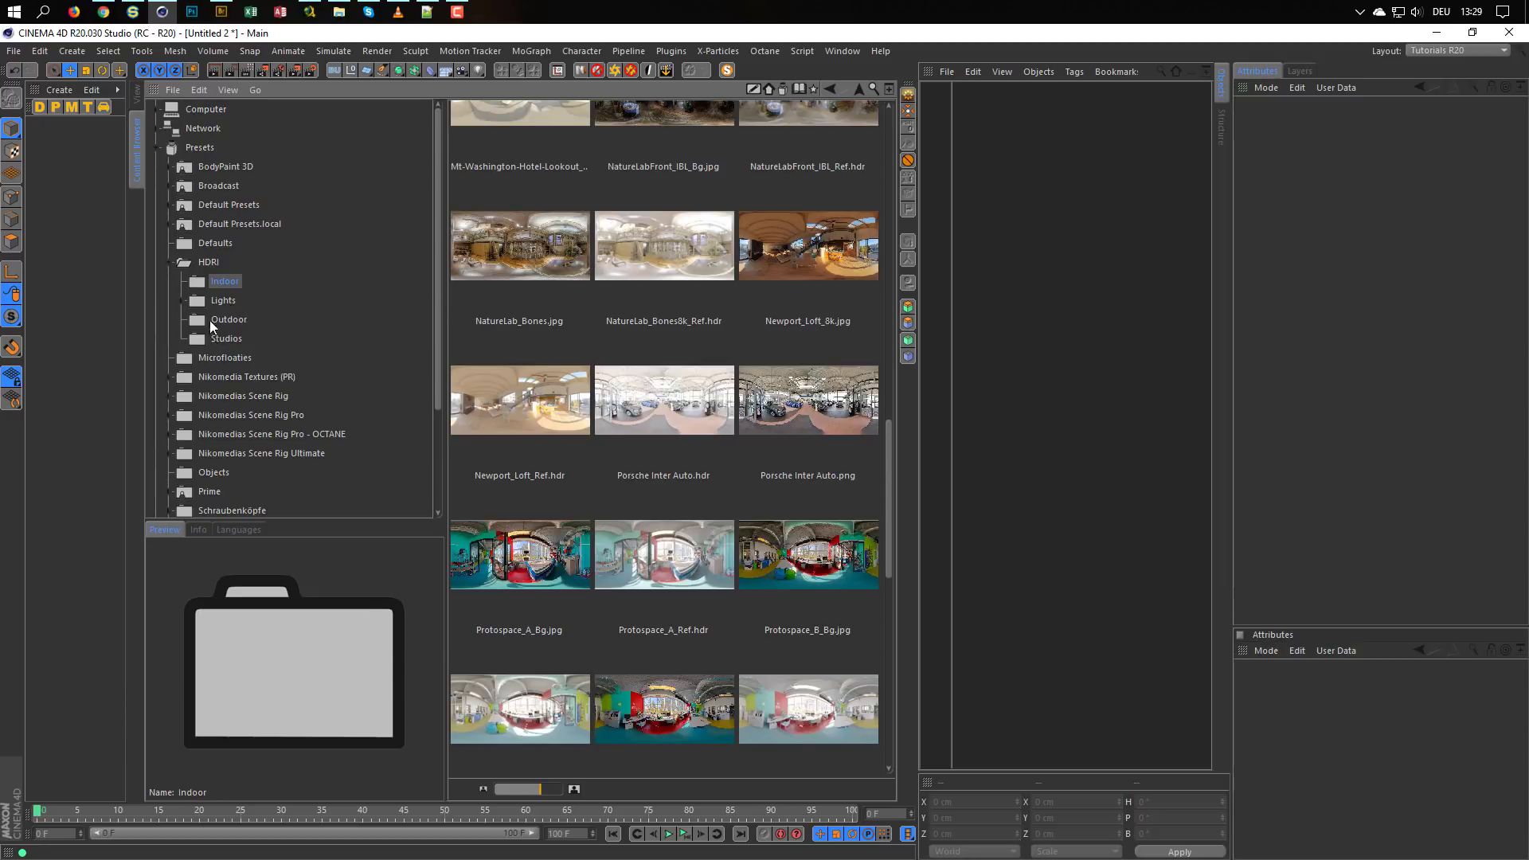
click(171, 264)
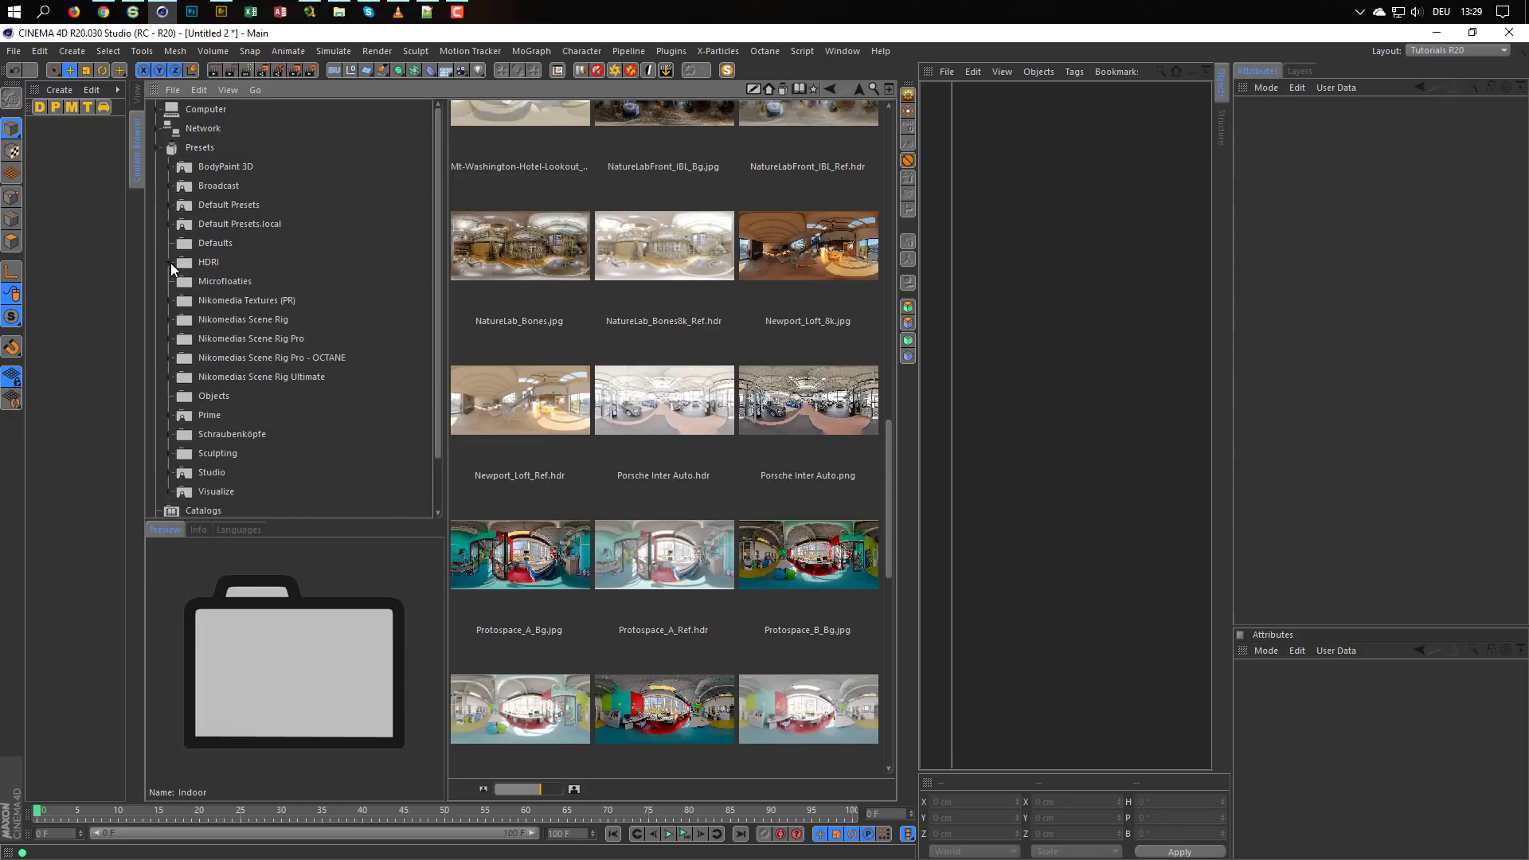
Review the installed preset libraries, the option for creating a new library and the commands available for the HDRI library
click(199, 149)
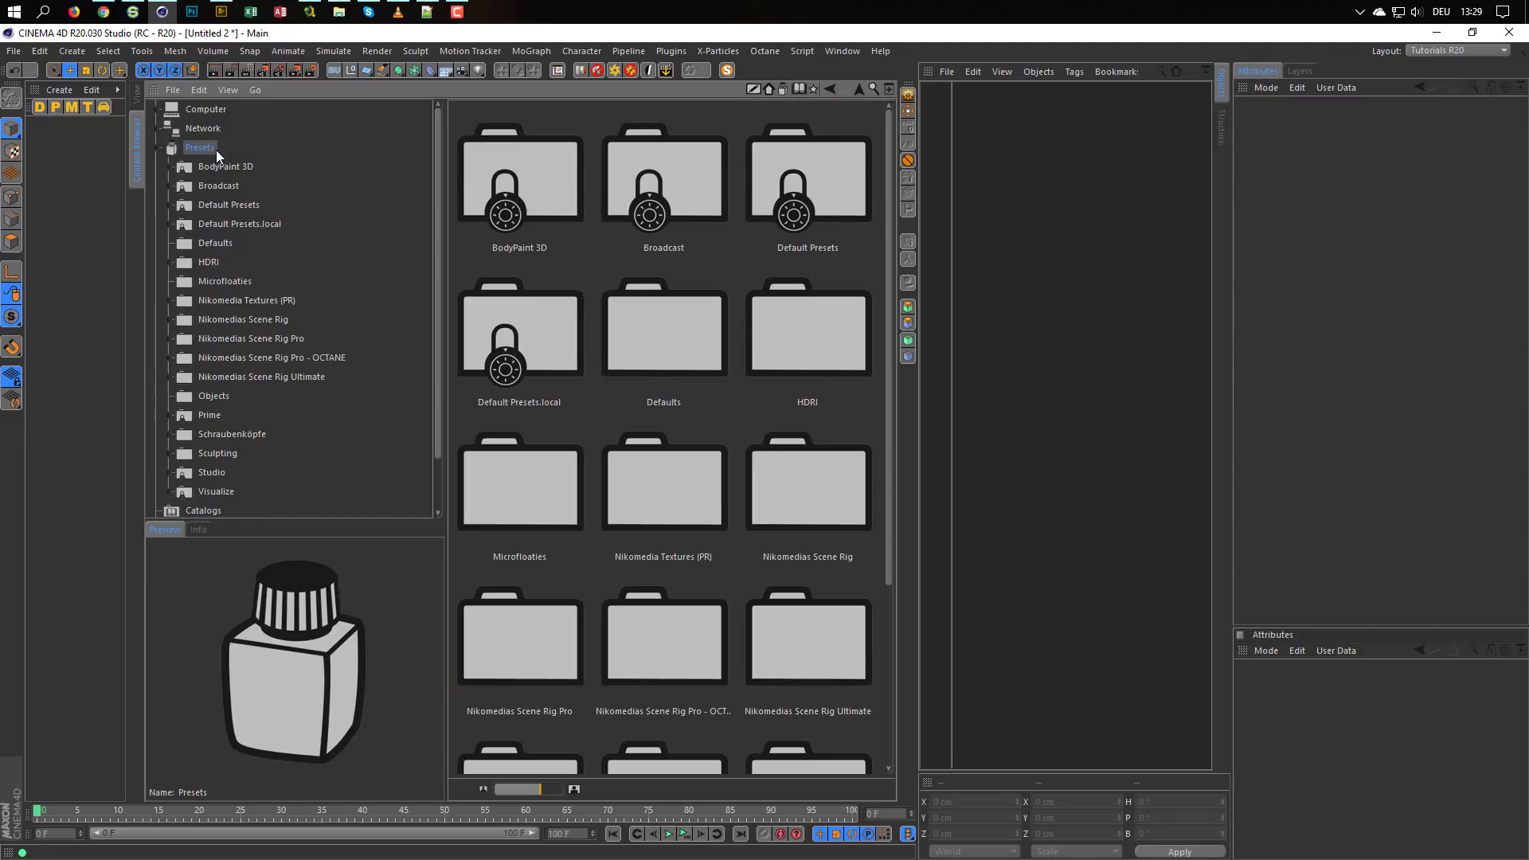
click(178, 90)
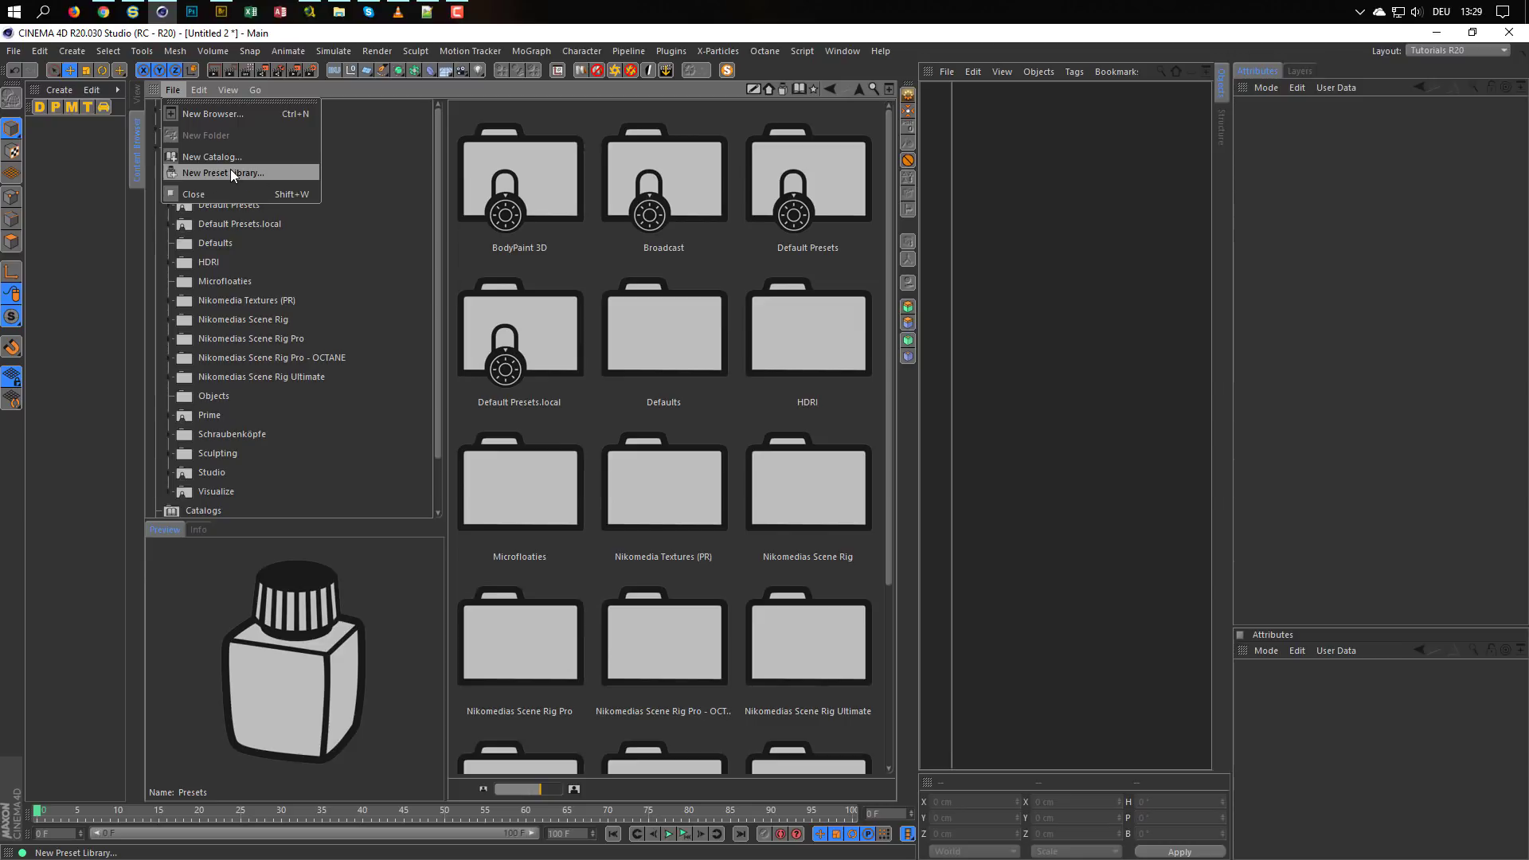
click(189, 260)
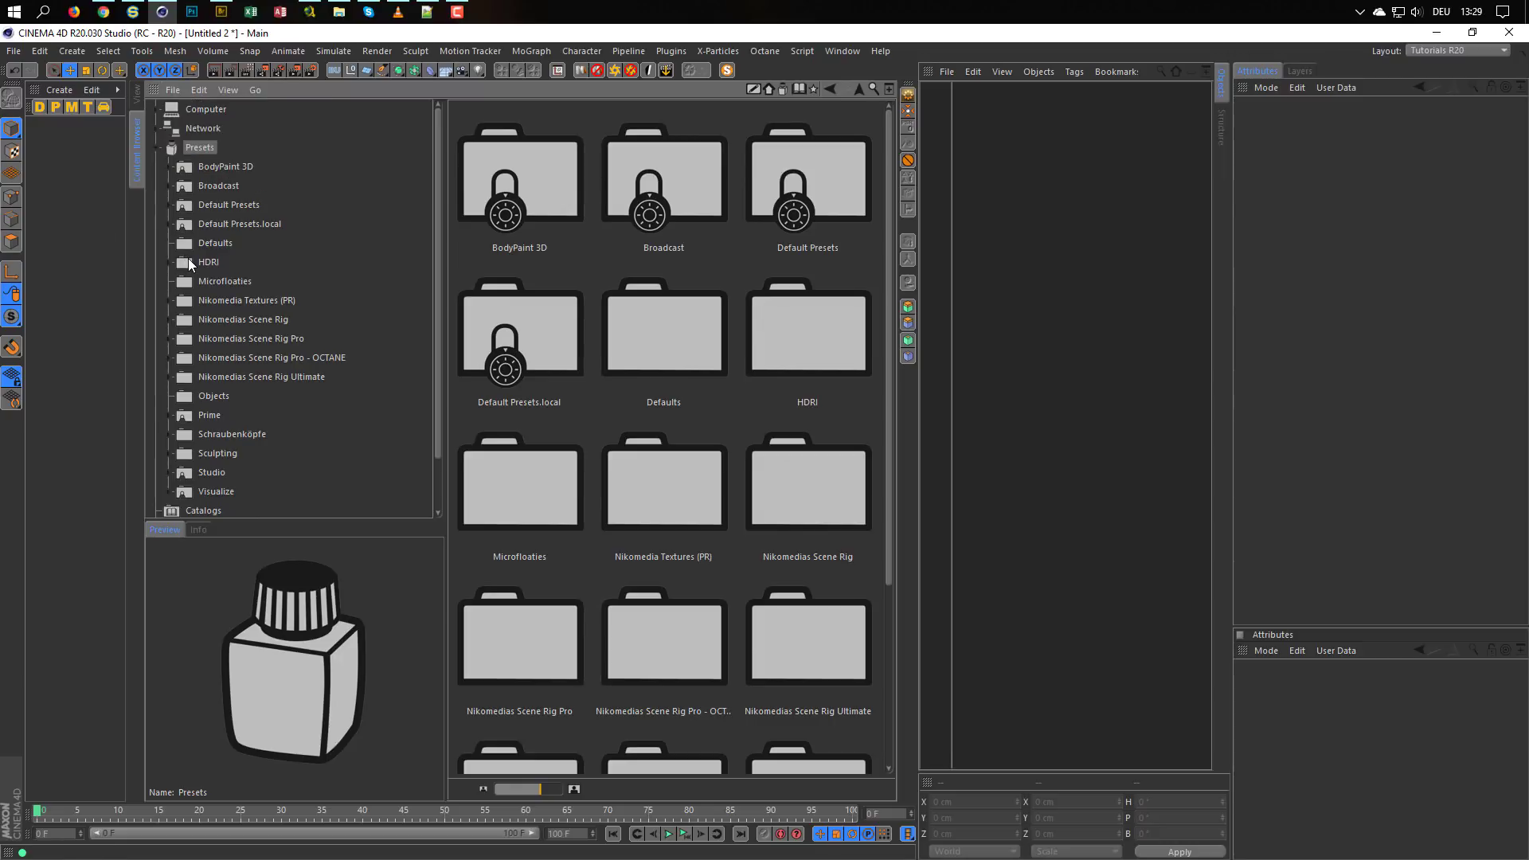
click(189, 260)
right_click(188, 260)
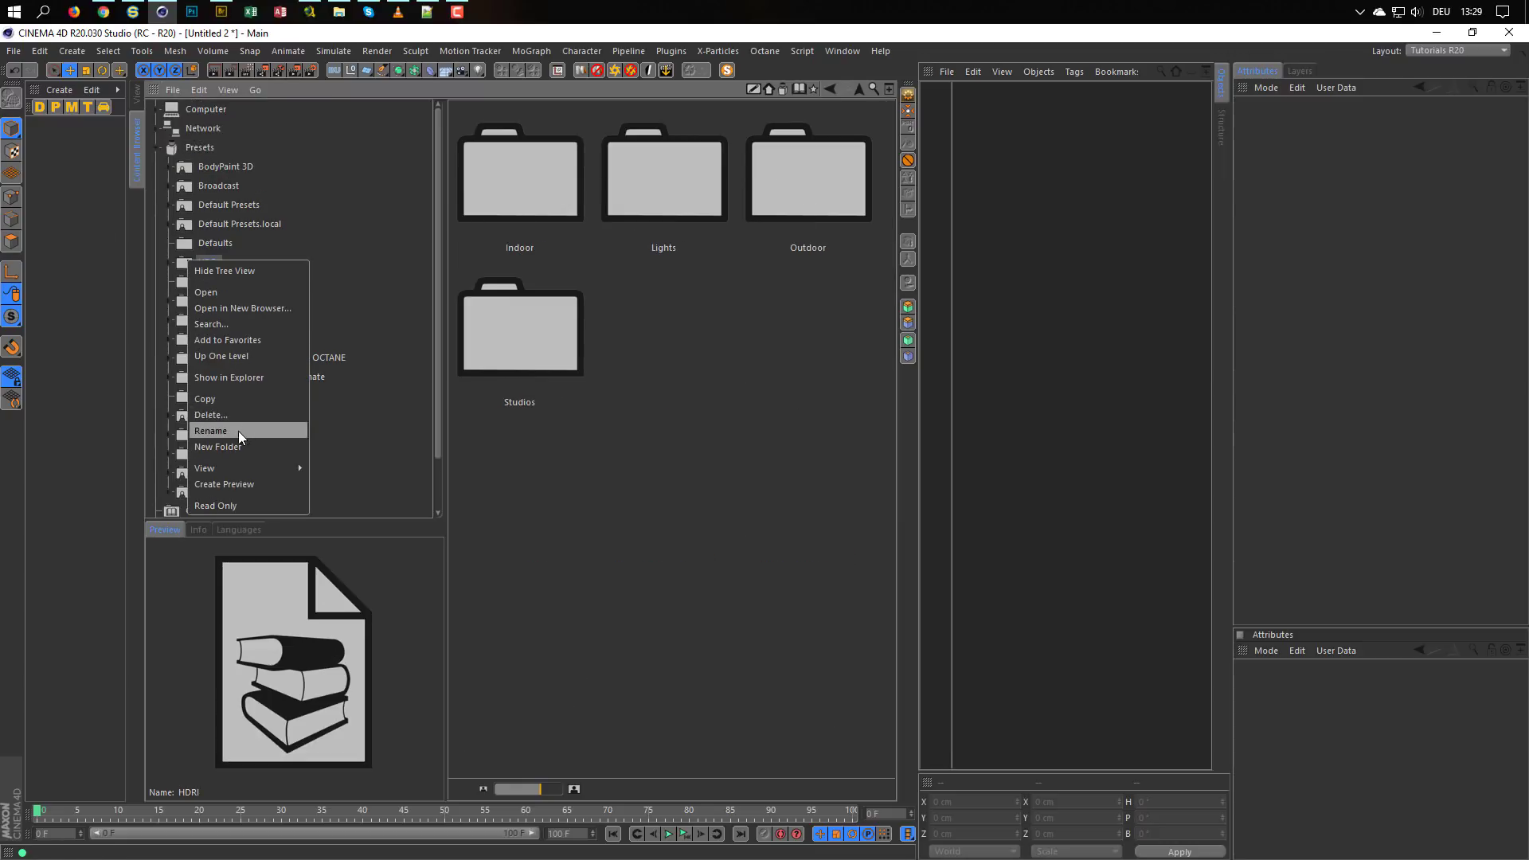
click(170, 263)
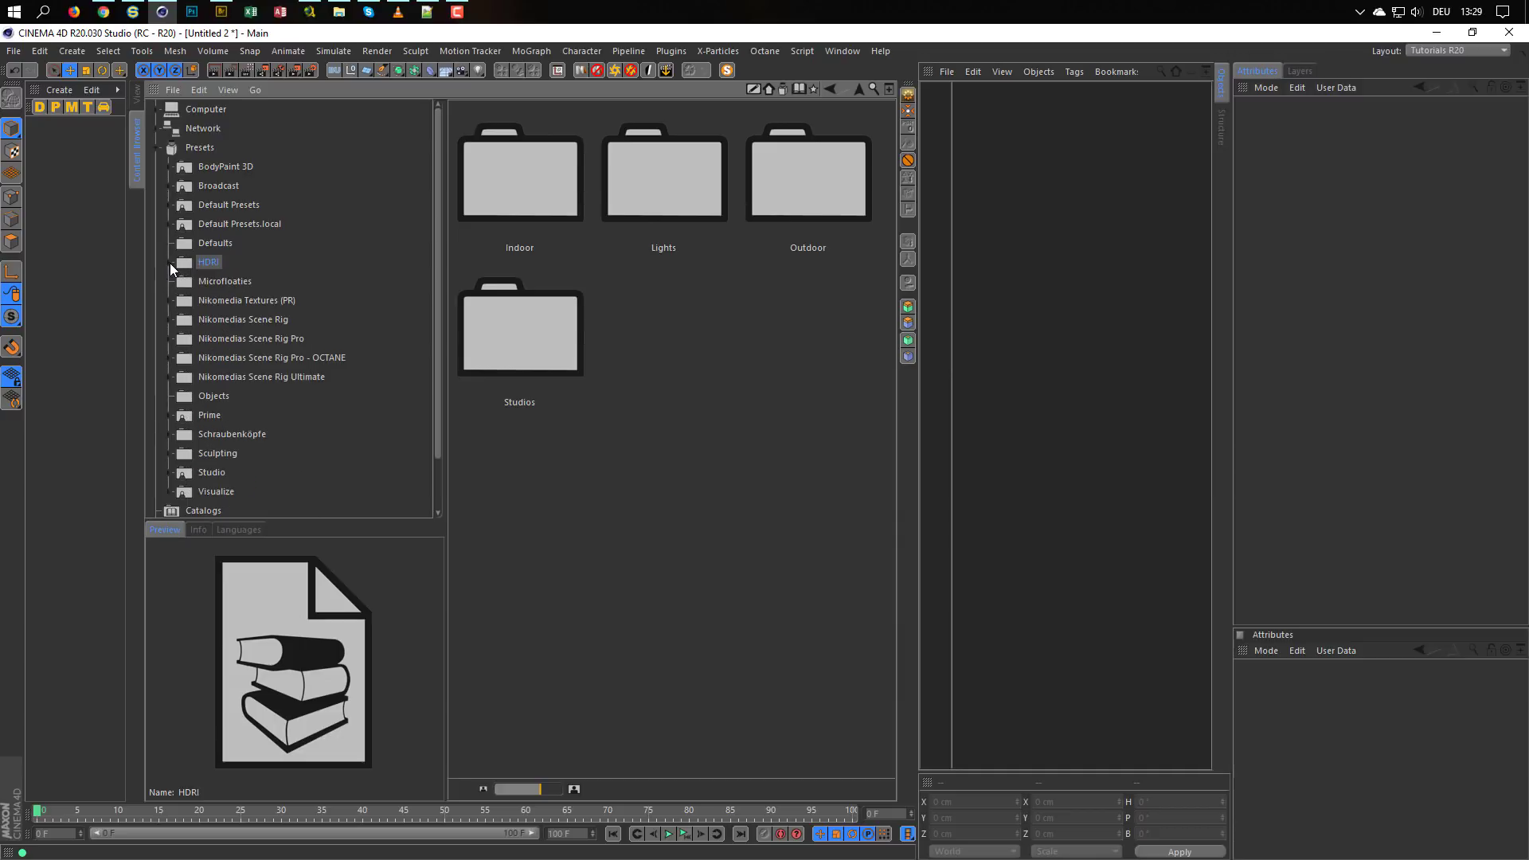
Copy Planetarium Wien.hdr from the _HDRI Own folder in Adobe Bridge into the HDRI library's Indoor folder and preview the copied file
click(173, 263)
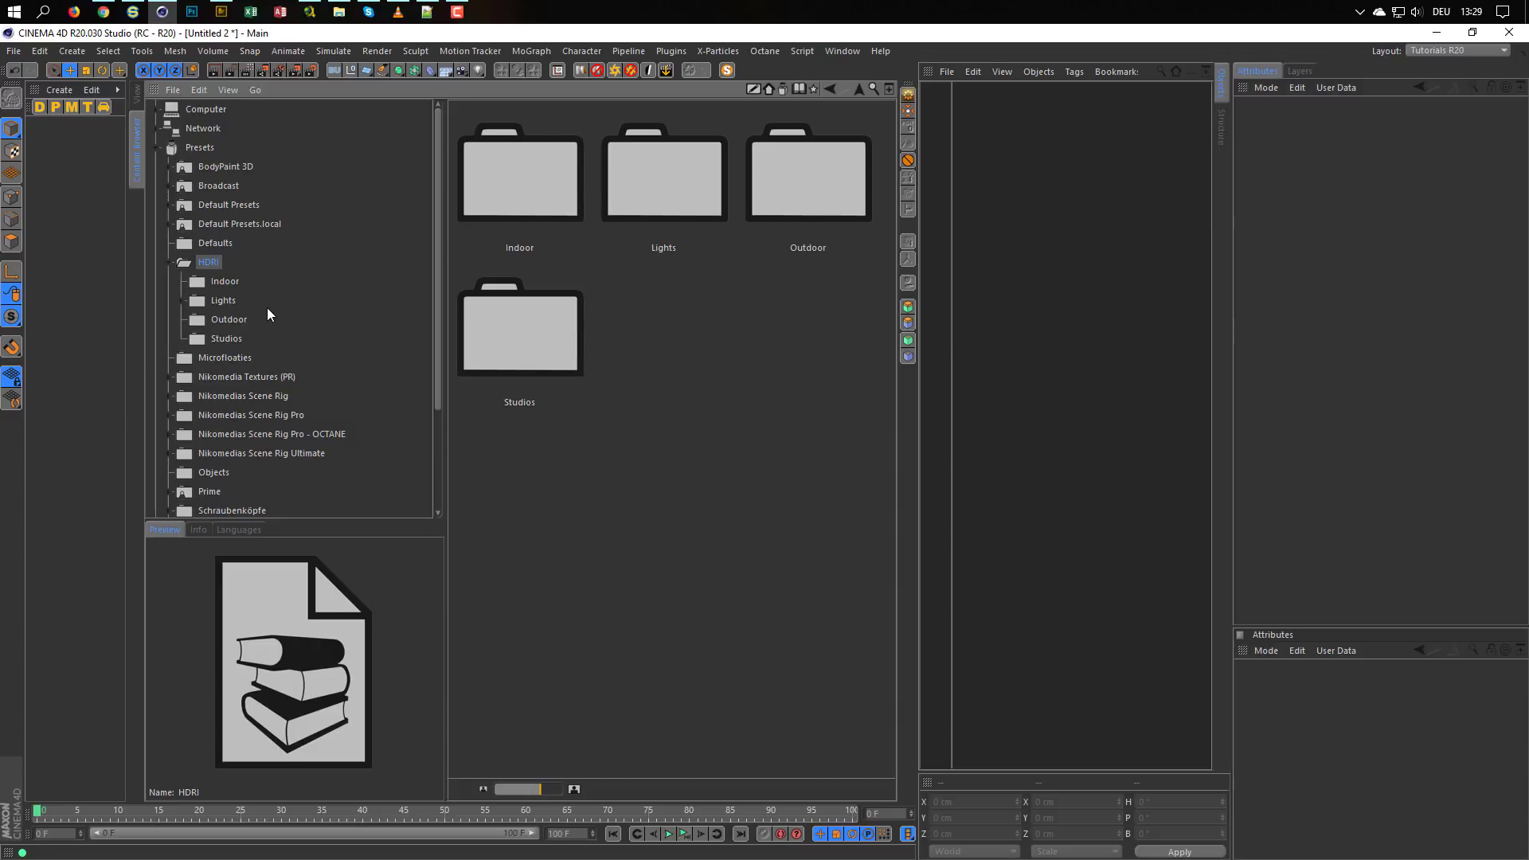
click(227, 275)
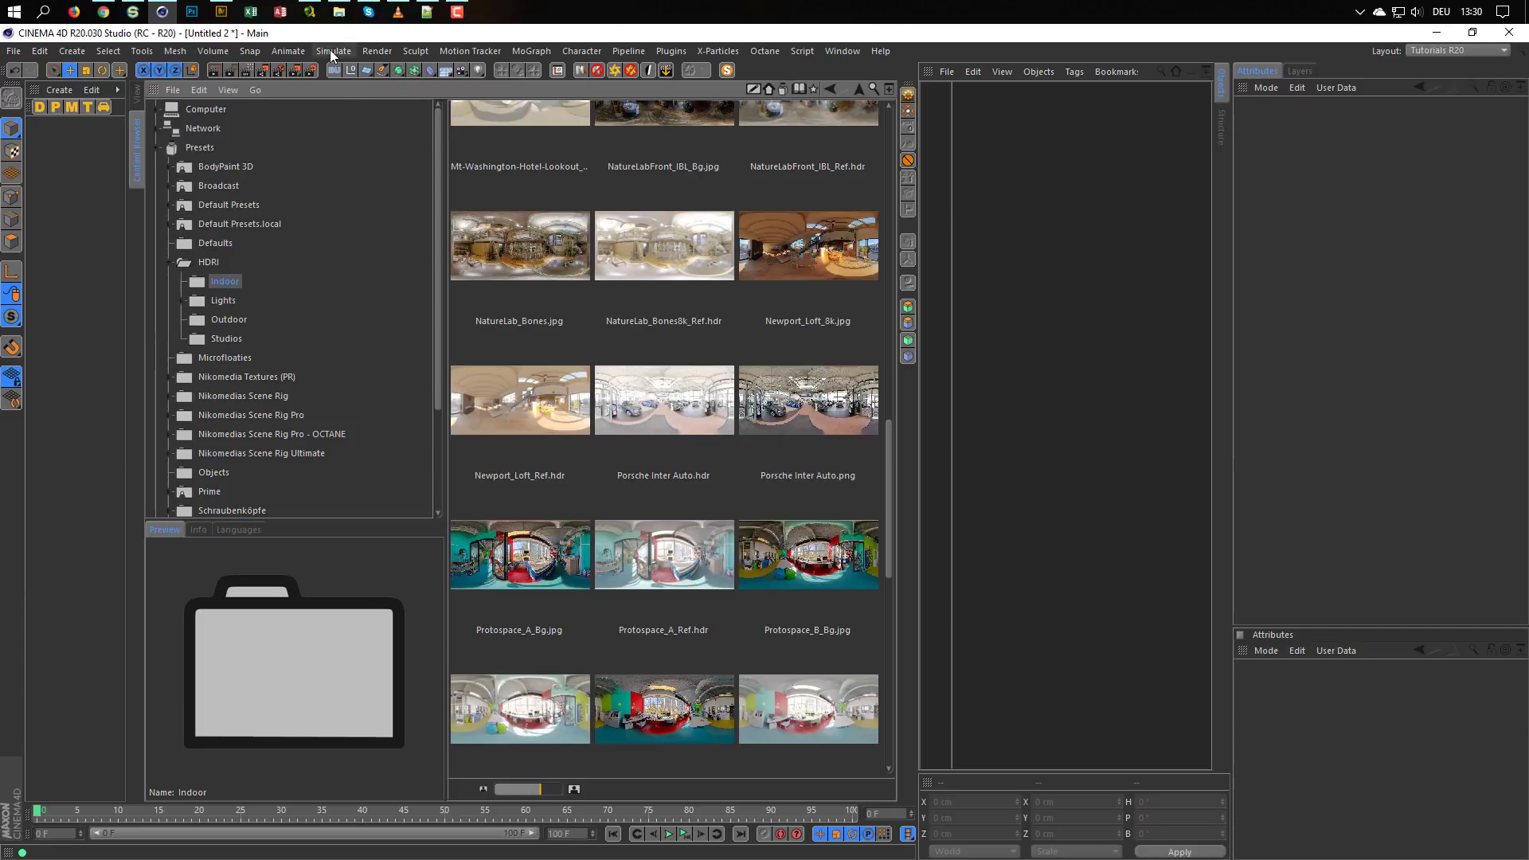
click(221, 11)
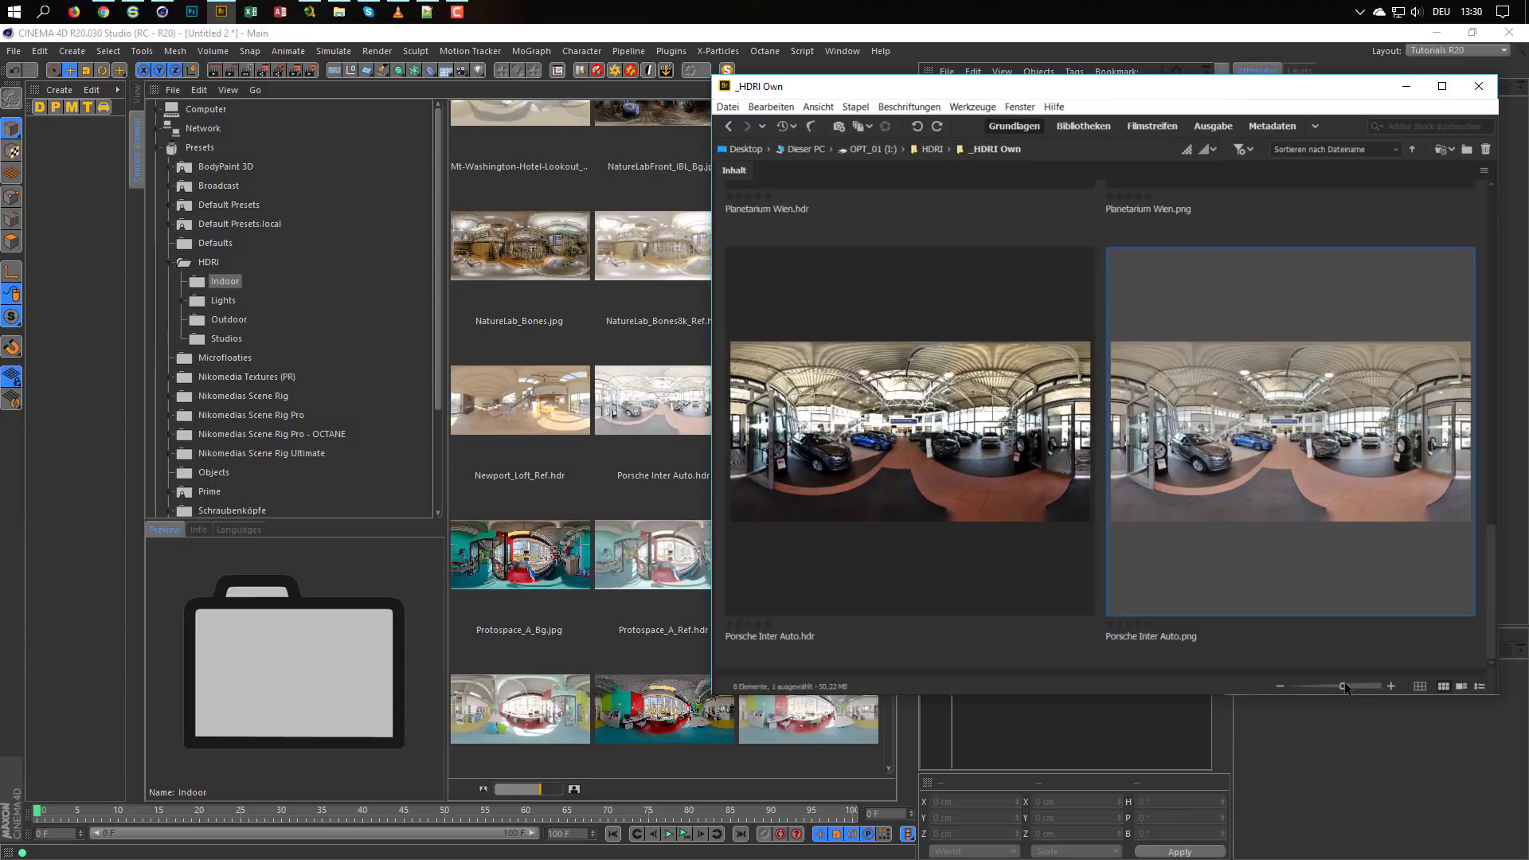
drag(1343, 686, 1324, 689)
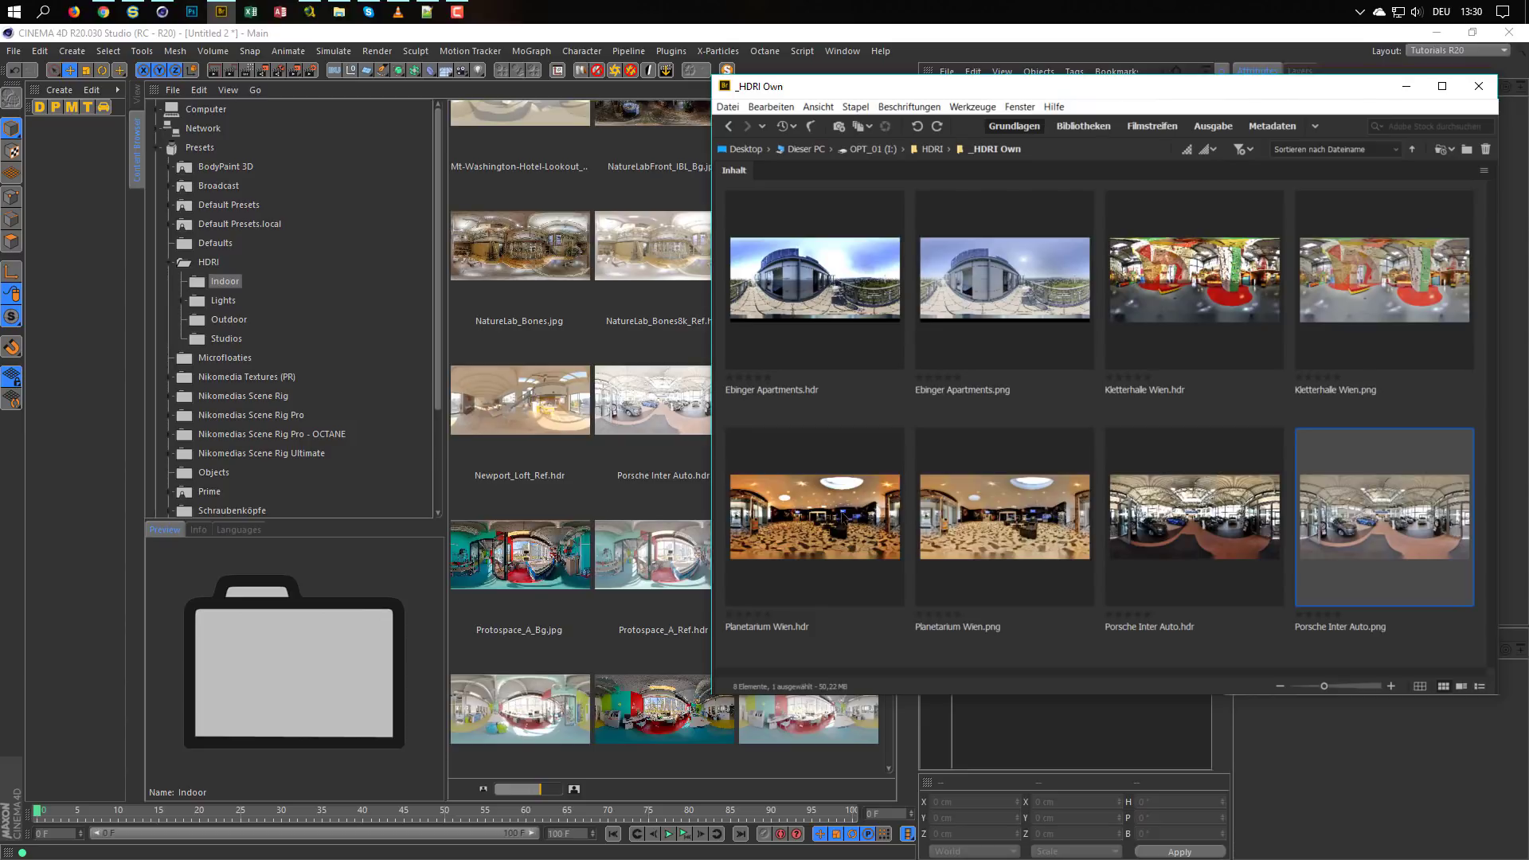
click(842, 520)
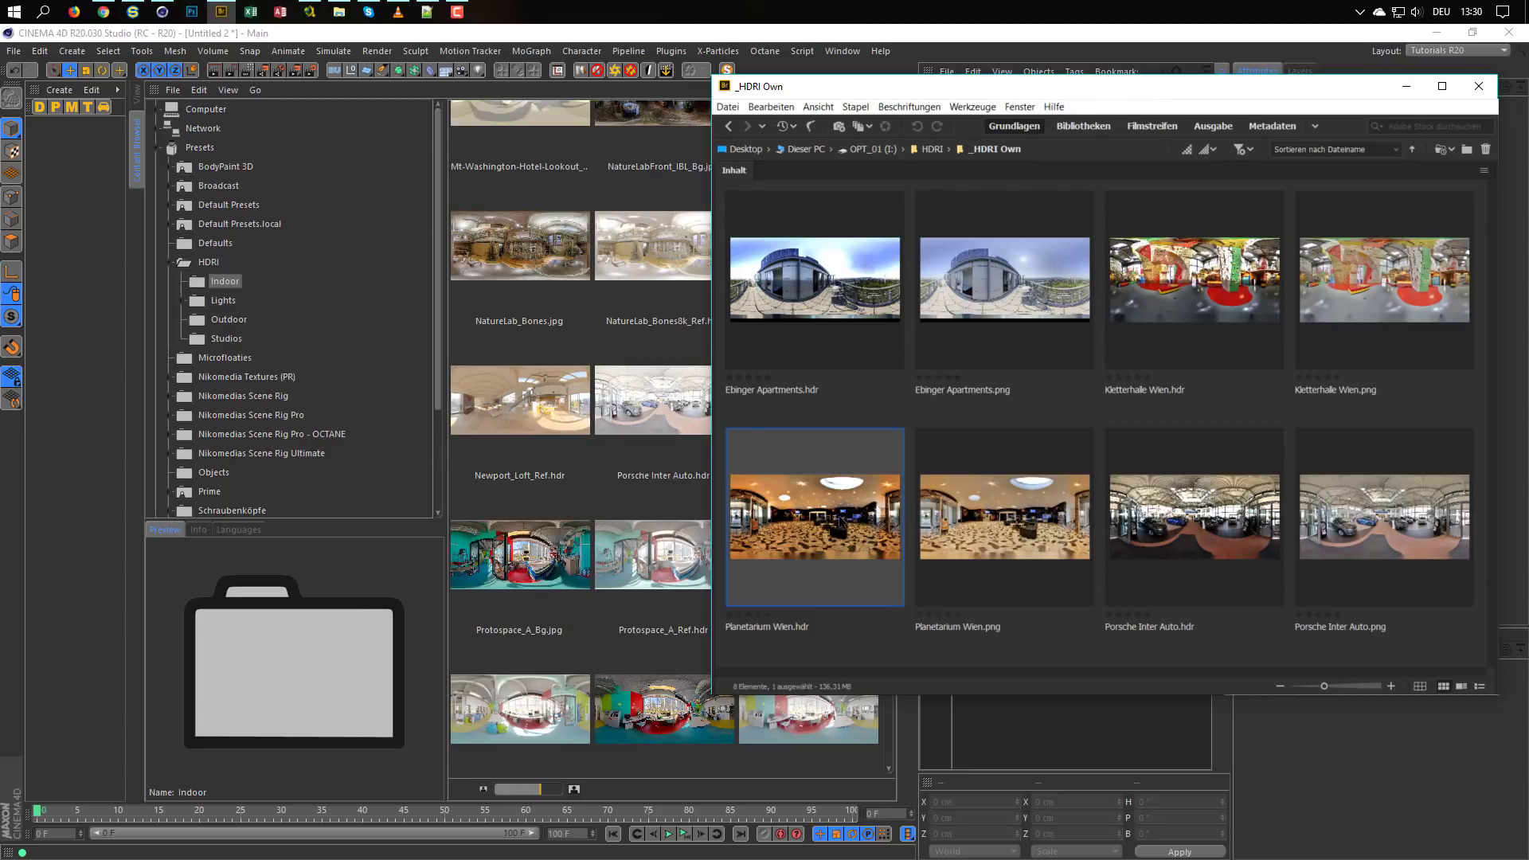
click(1029, 551)
click(767, 528)
drag(779, 531, 670, 621)
drag(581, 652, 581, 651)
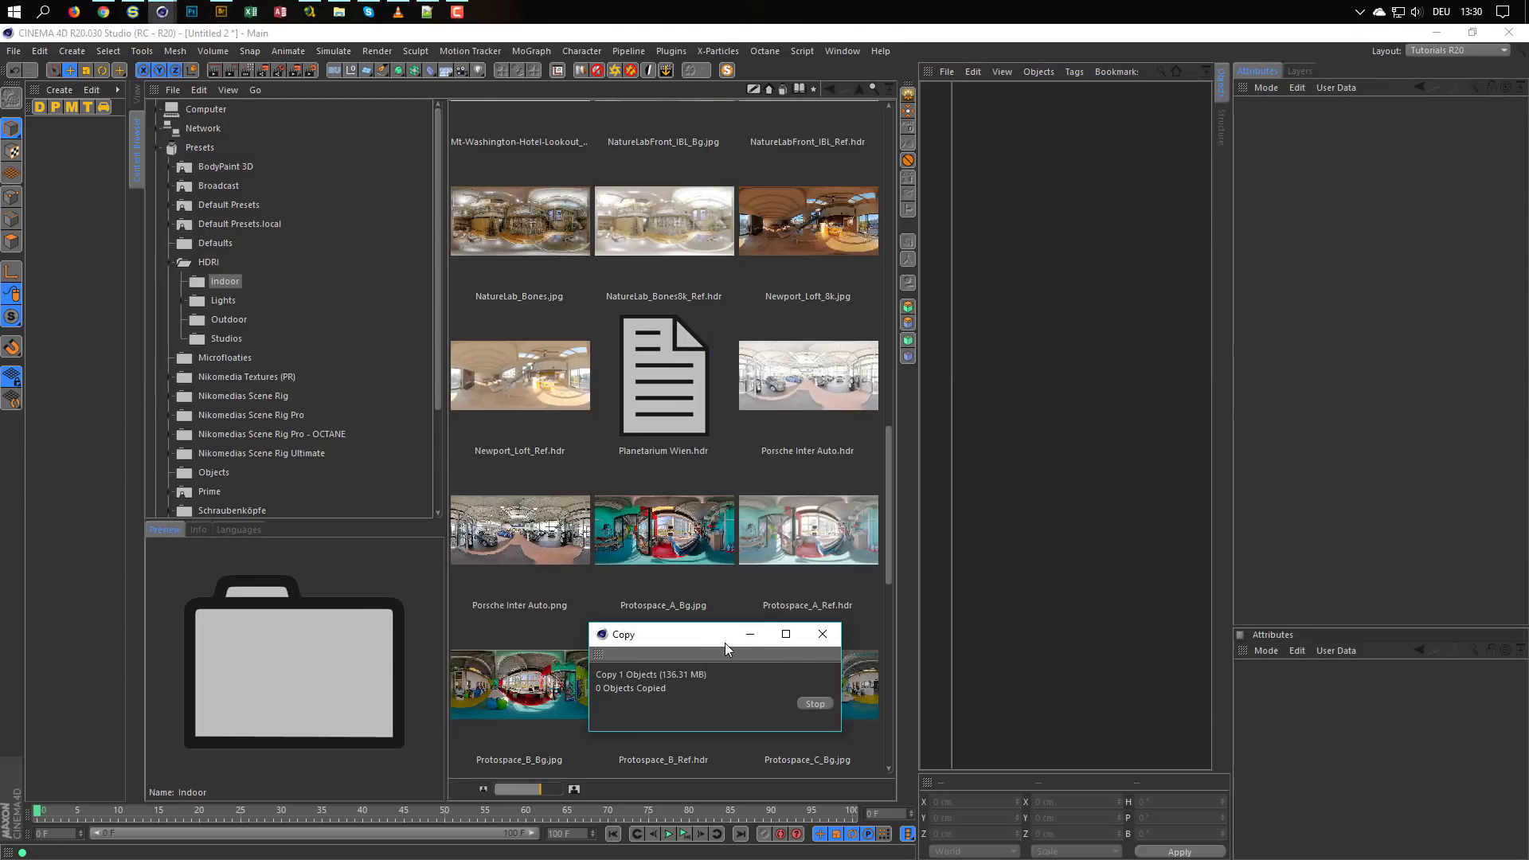
click(667, 410)
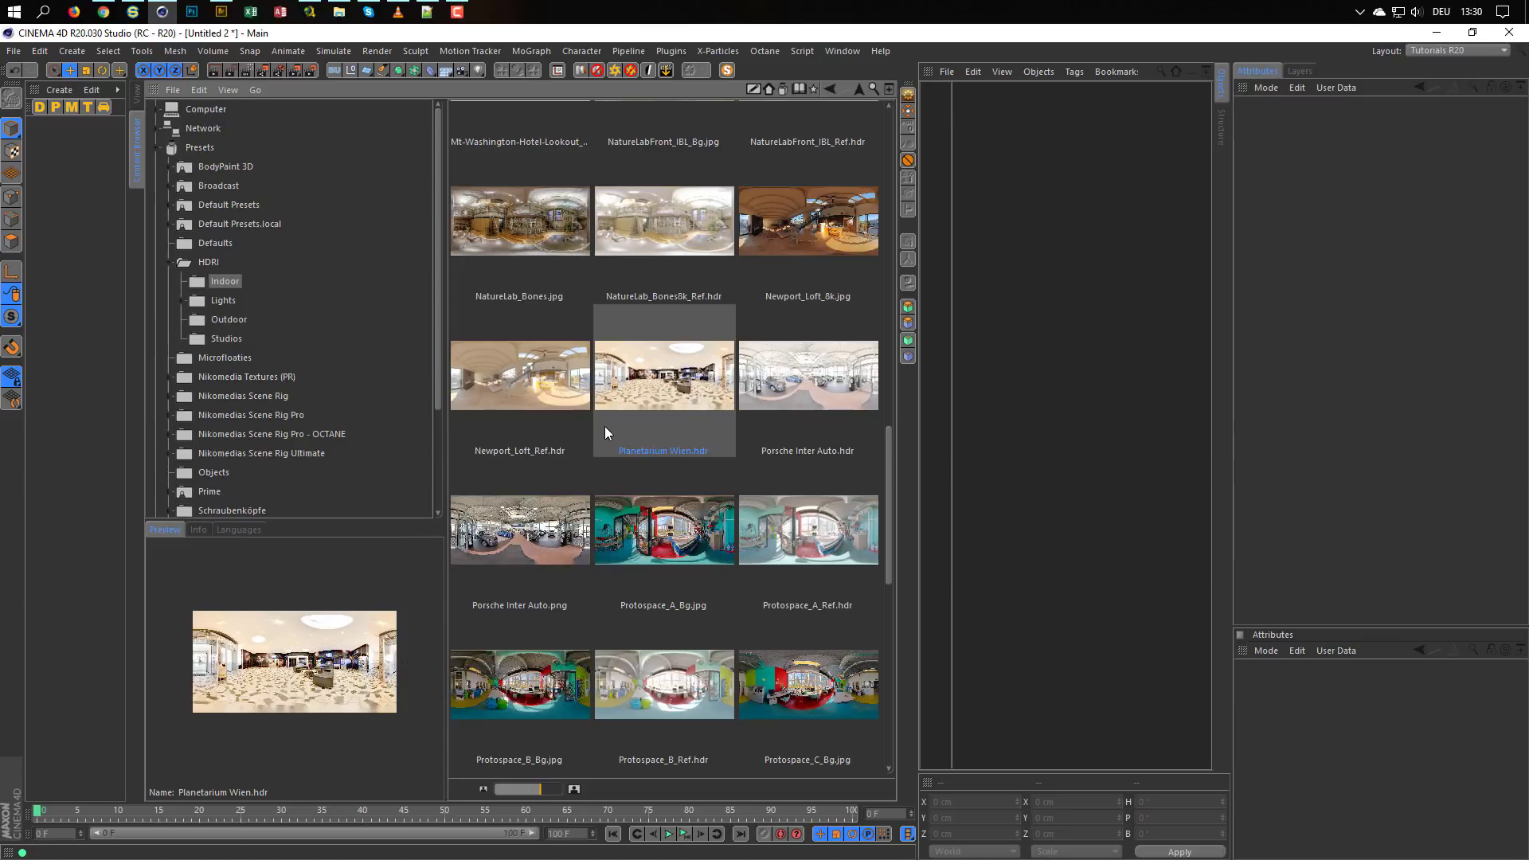
Copy Planetarium Wien.png from the _HDRI Own folder in Adobe Bridge into the HDRI library's Indoor folder and return to Cinema 4D
key(alt+Tab)
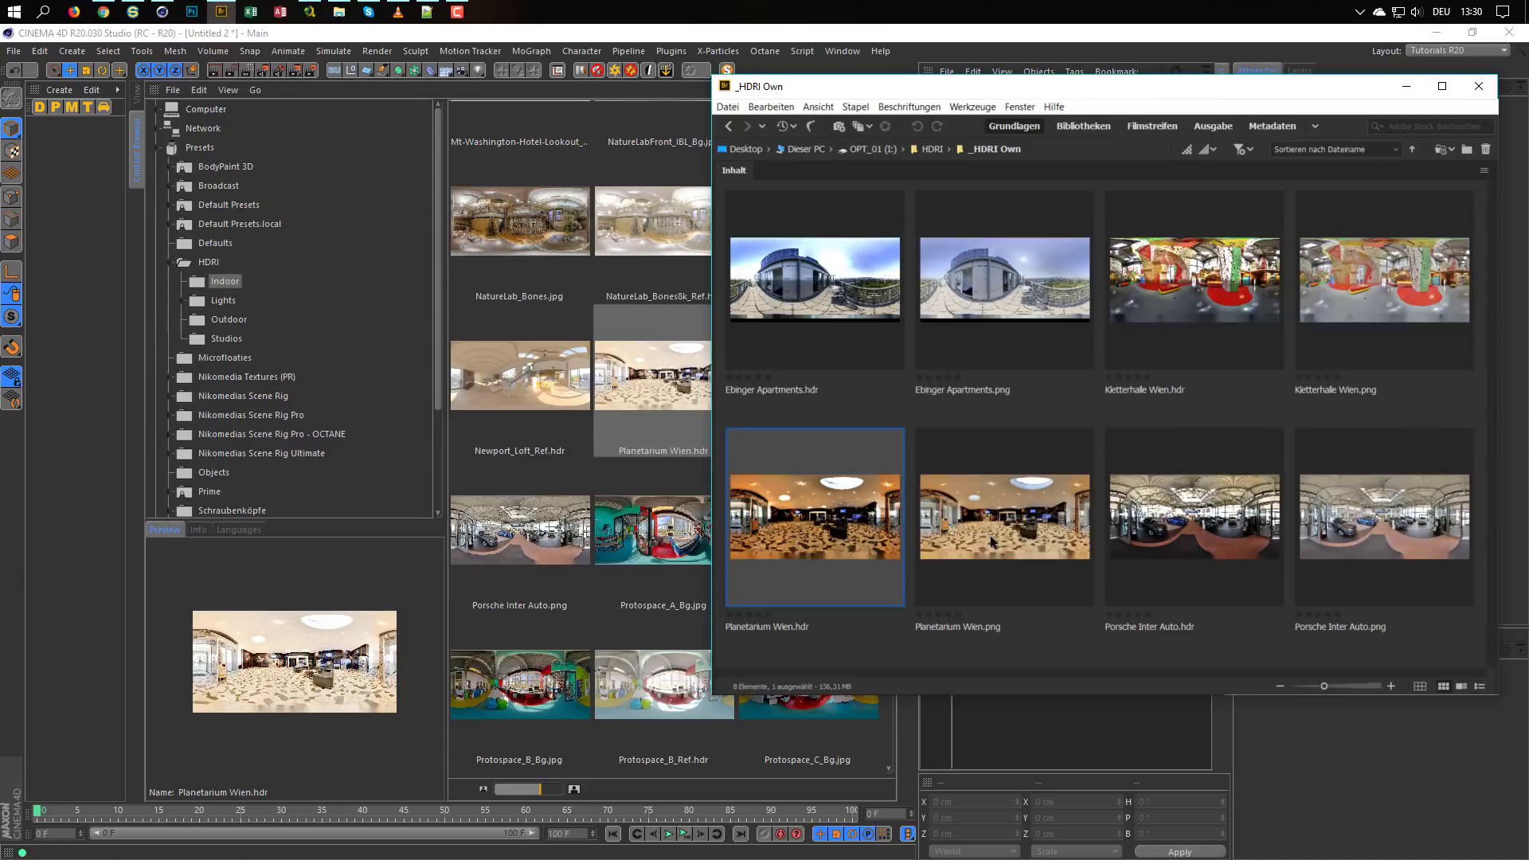
drag(991, 535, 625, 472)
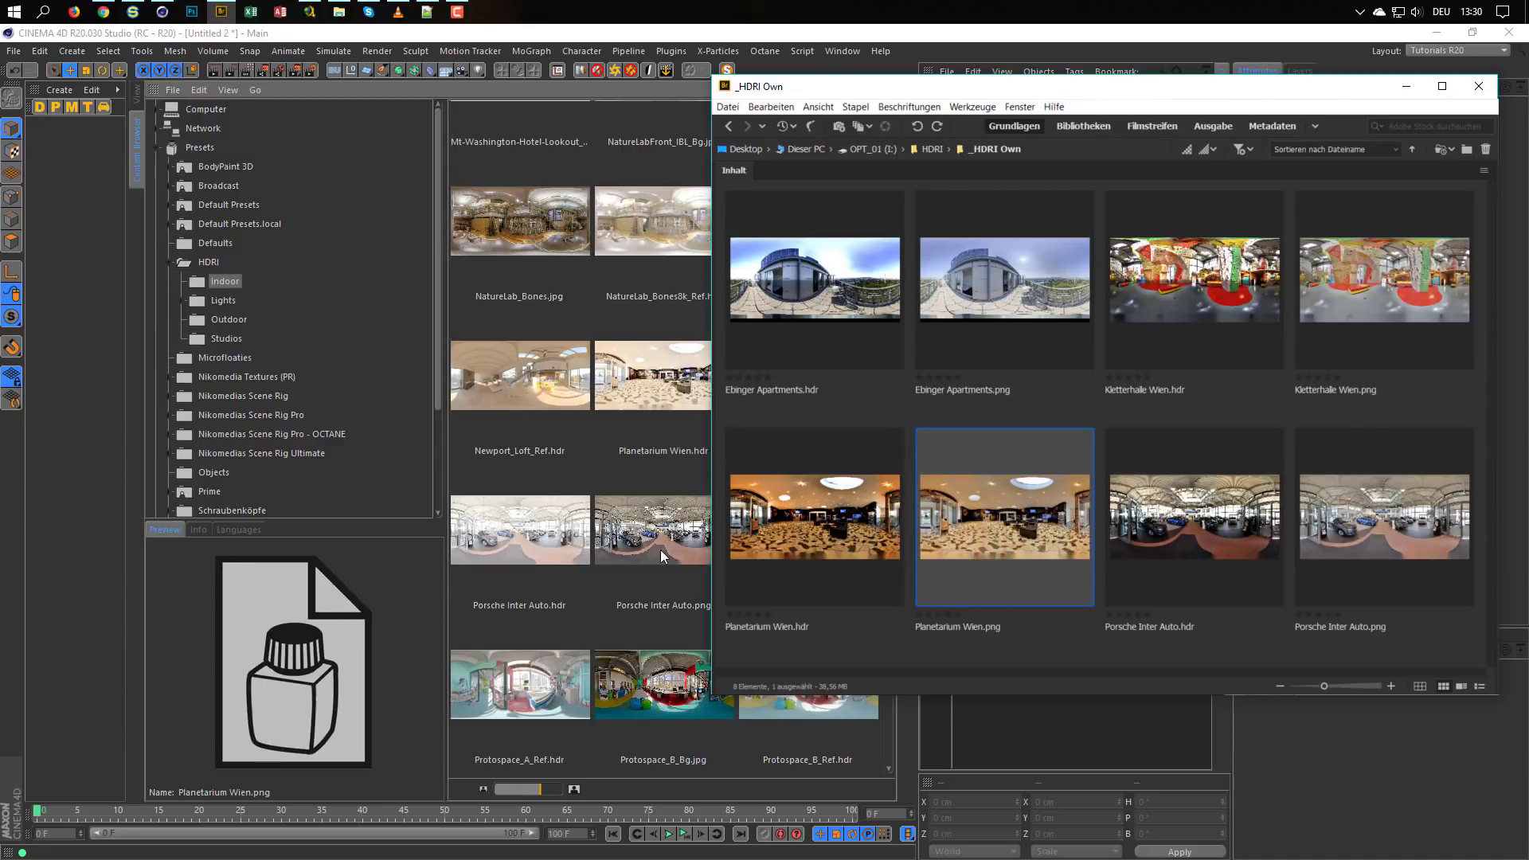
click(341, 659)
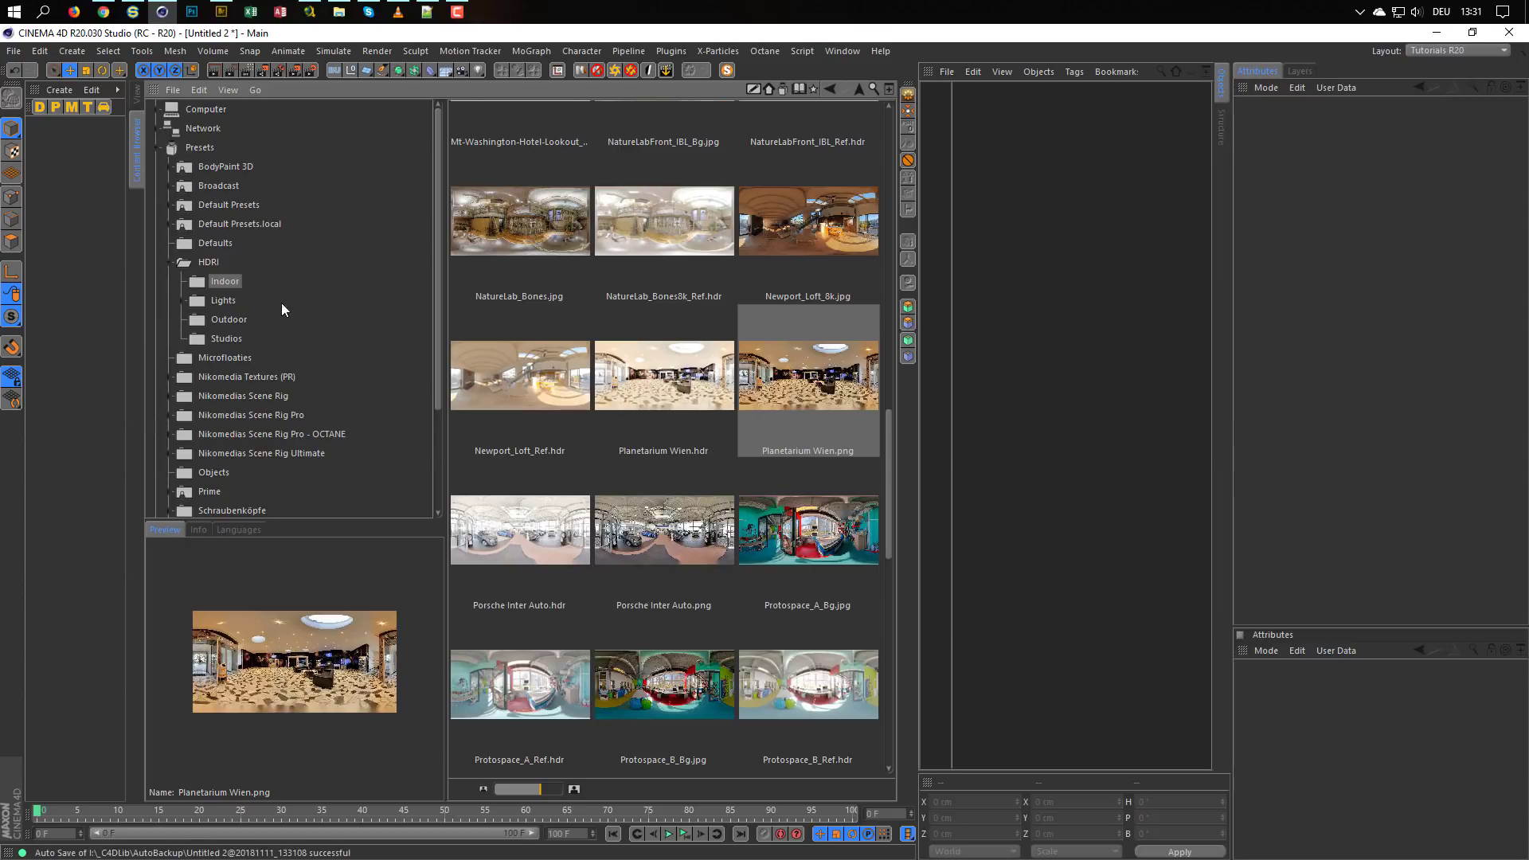
Switch to File Explorer, locate hdri.lib4d in the _presets folder inside _C4DLib on drive OPT_01 (I:), and close the window
mouse_move(338, 10)
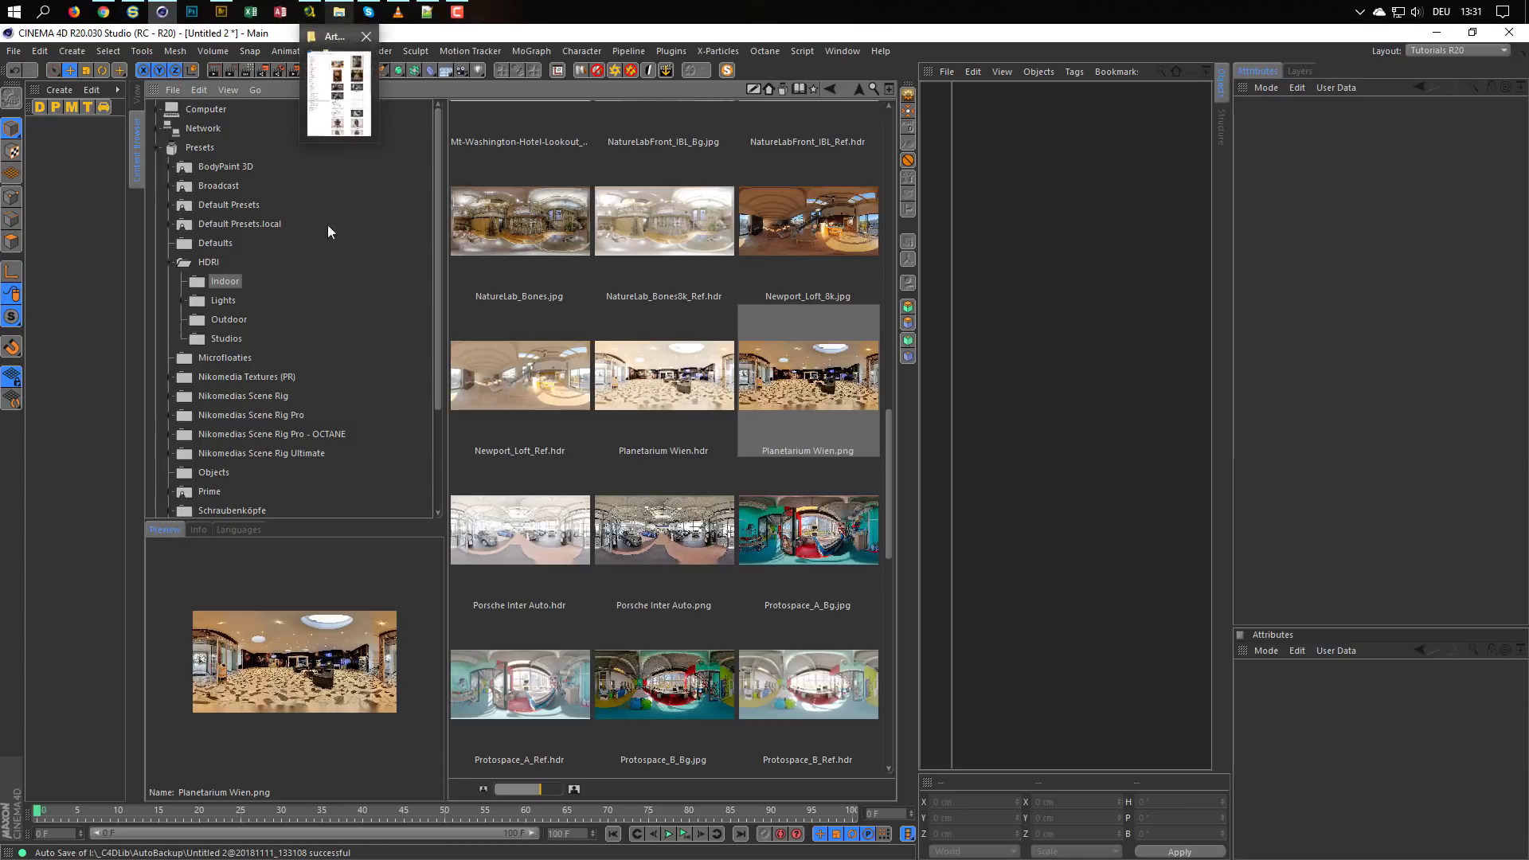
key(super+e)
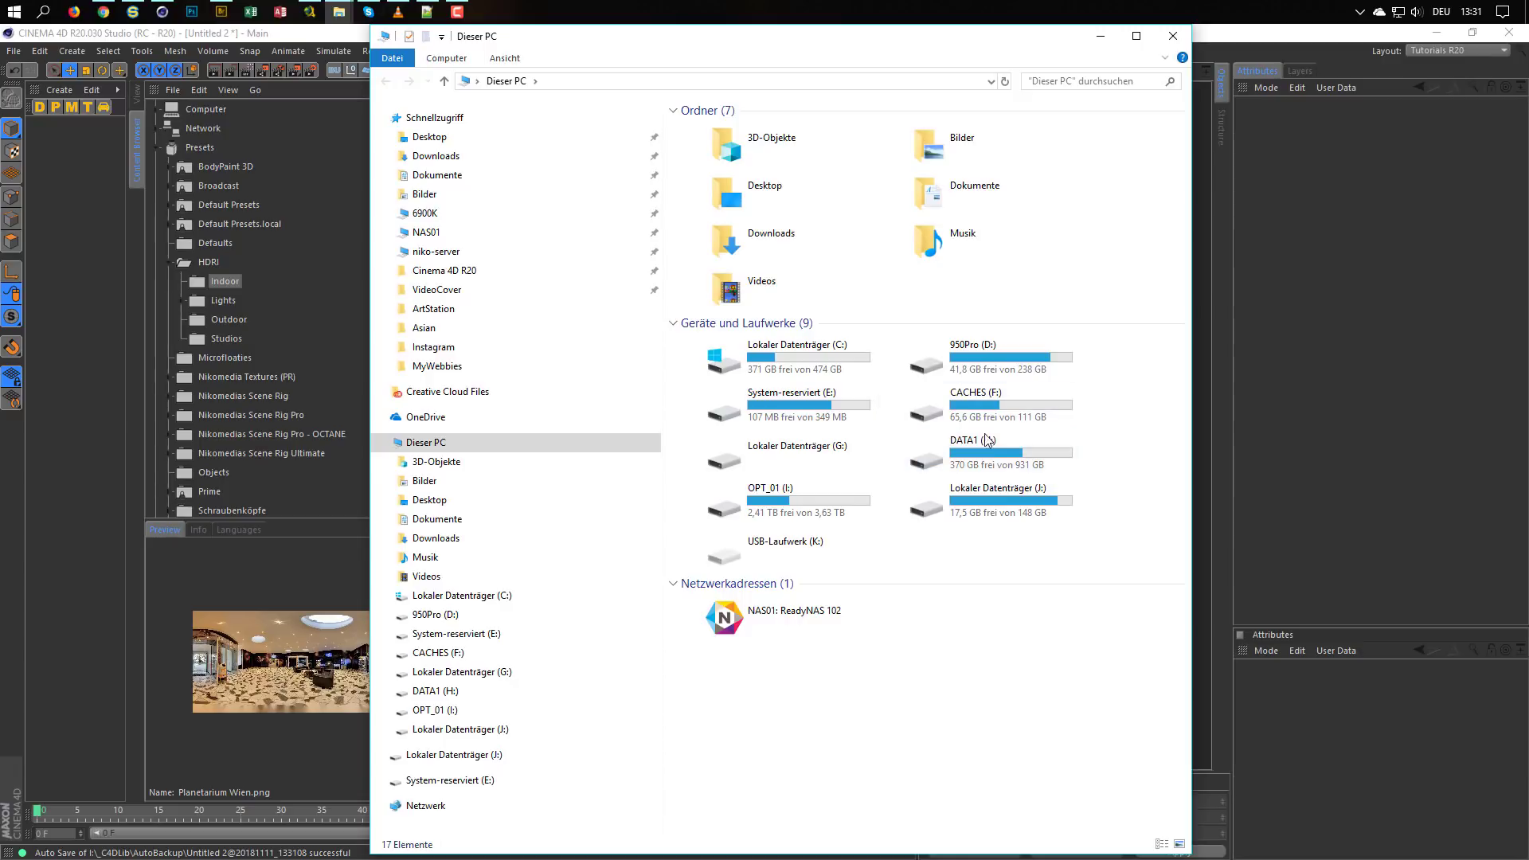
double_click(802, 498)
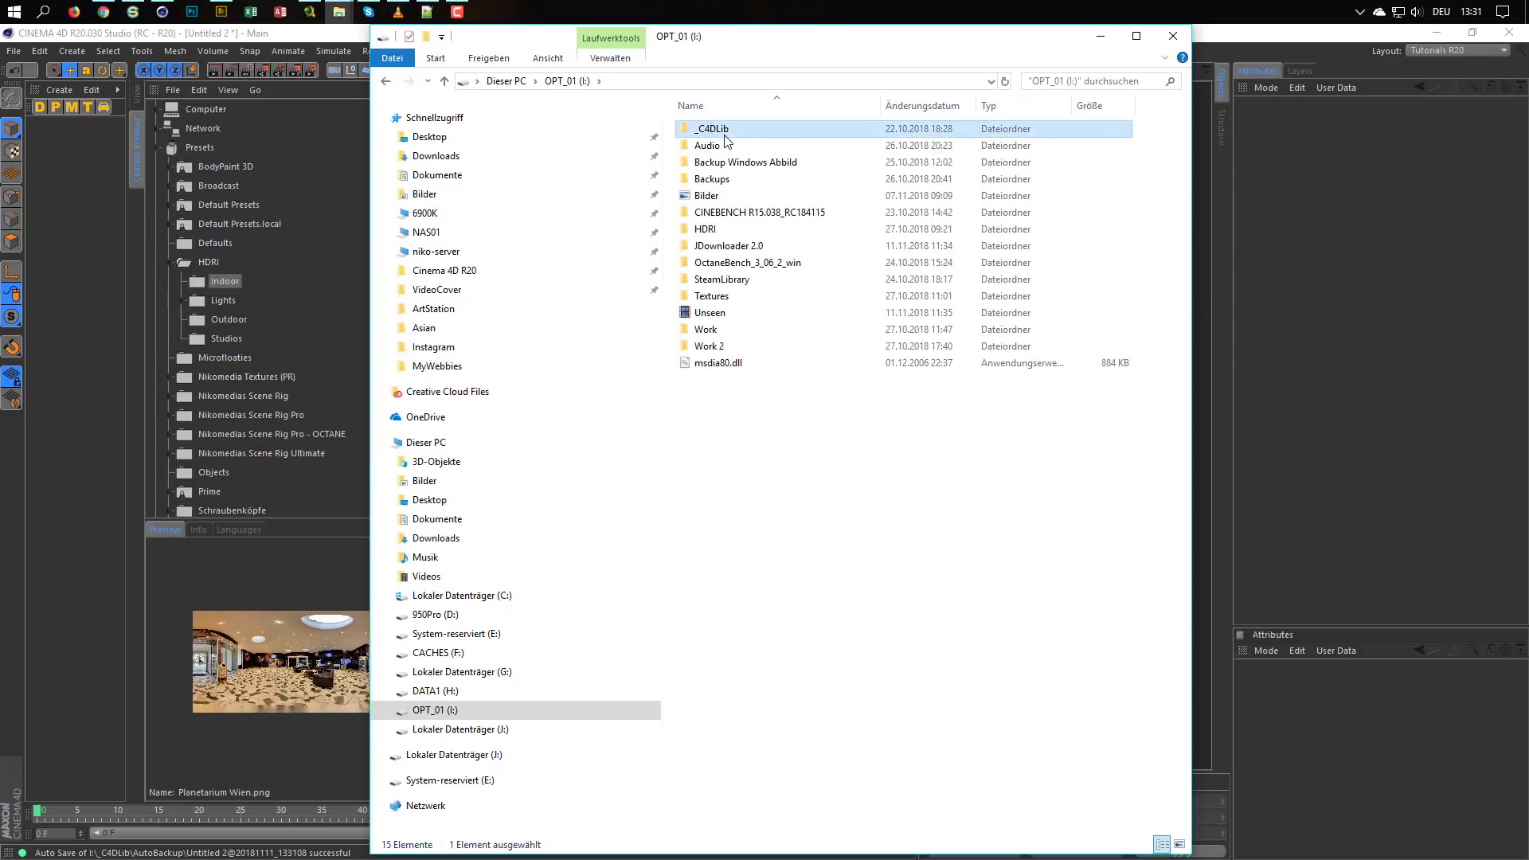
double_click(713, 129)
click(722, 149)
double_click(722, 151)
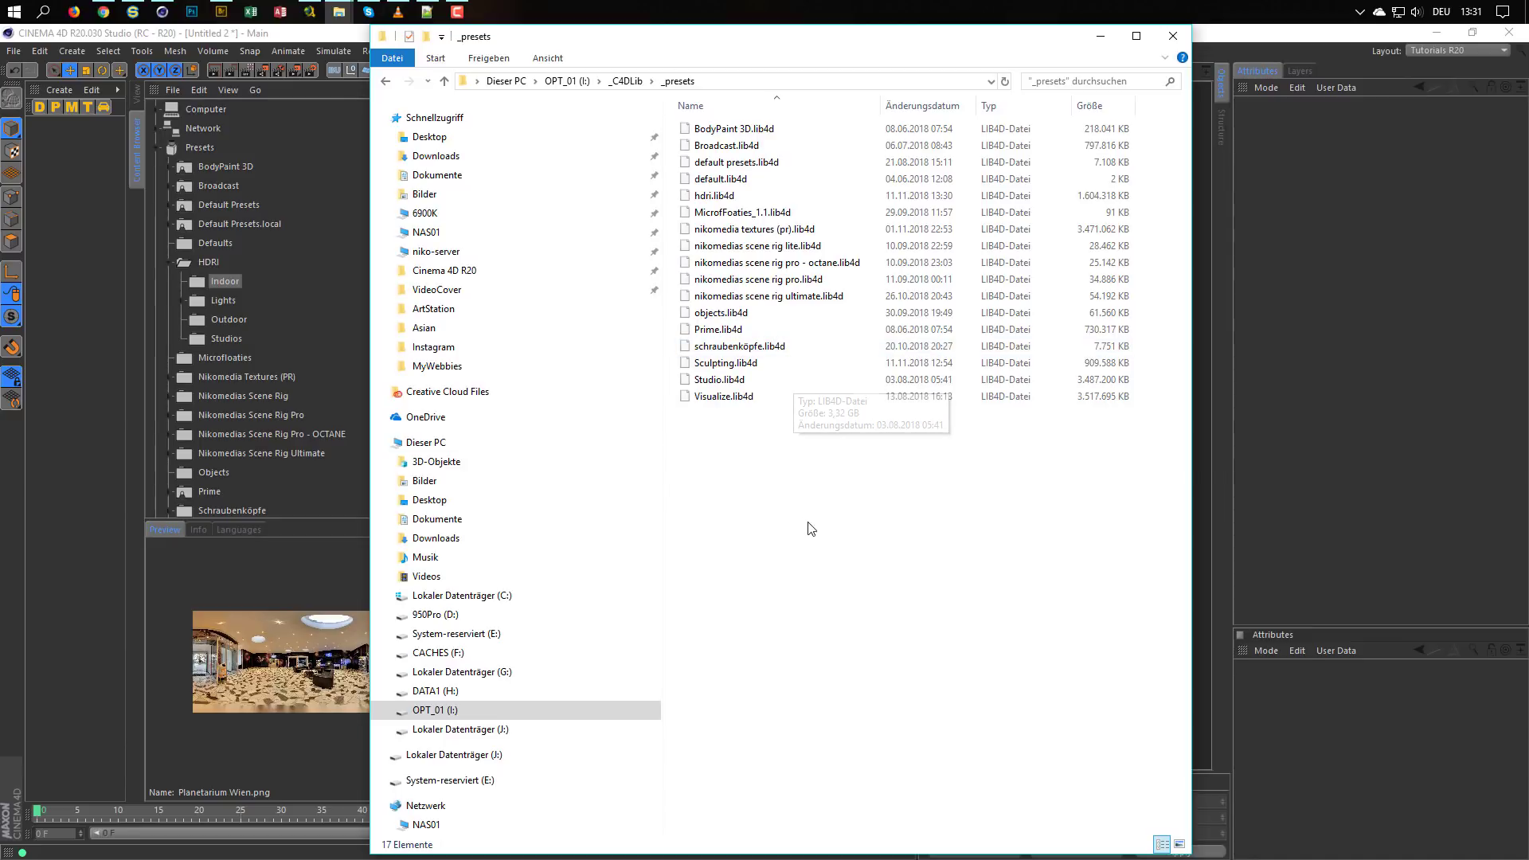
click(712, 197)
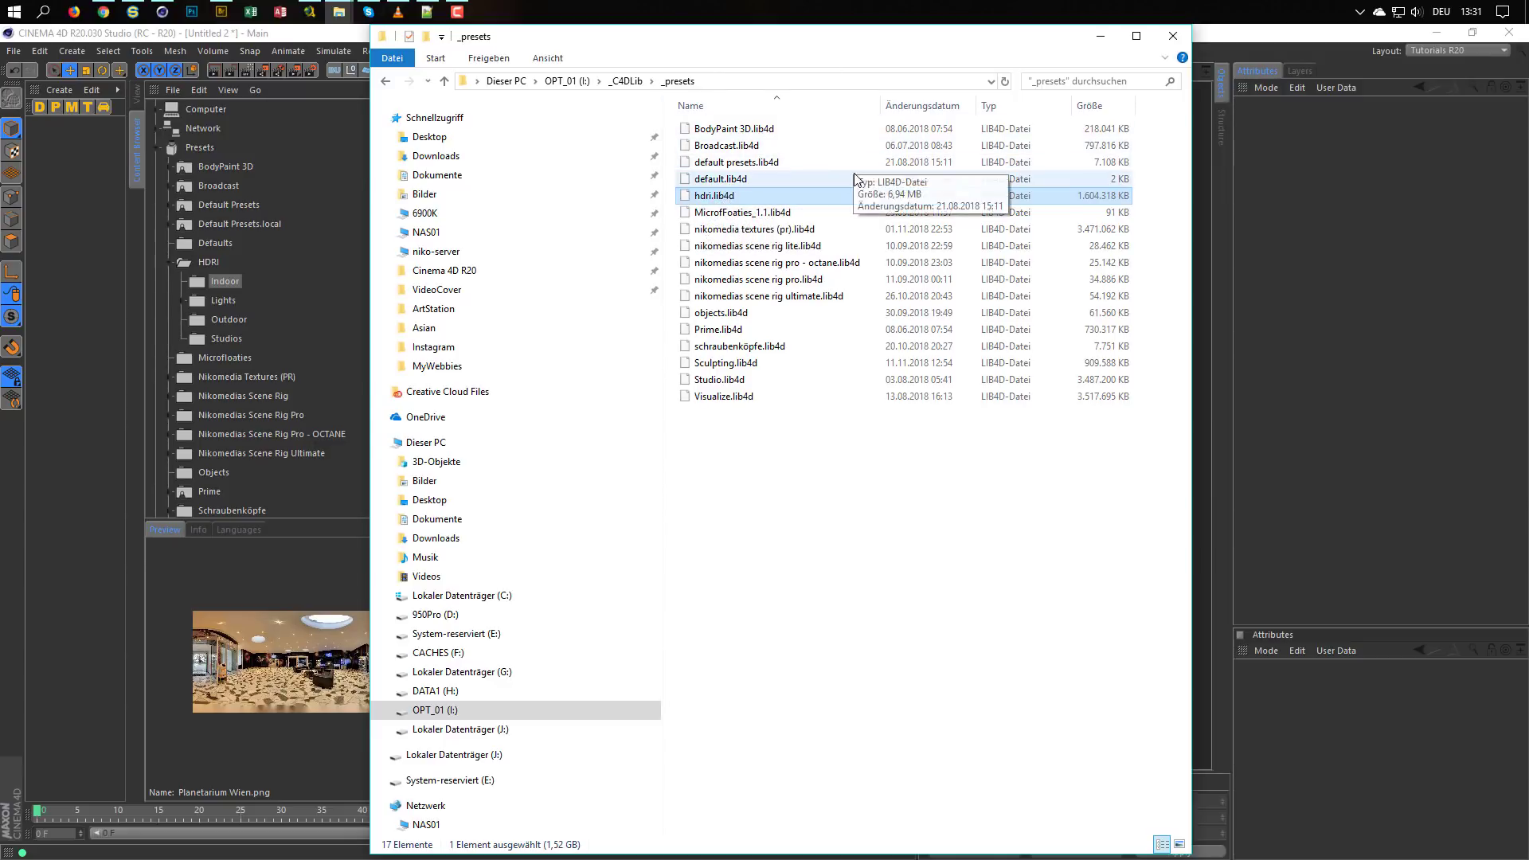
click(1173, 37)
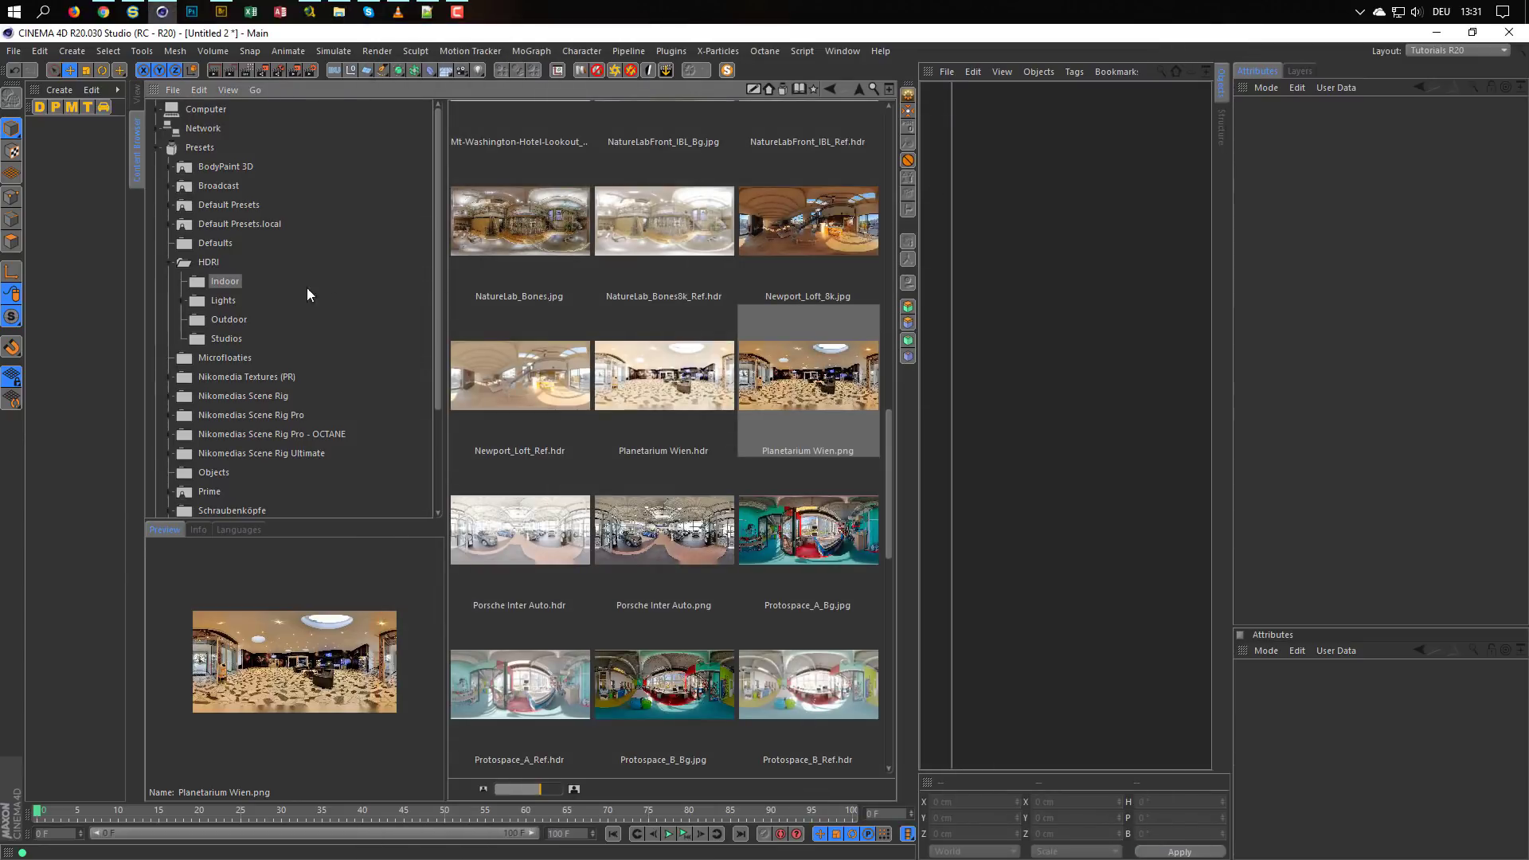
Collapse the HDRI library, expand Nikomedia Textures (PR), and view its category folders and the Abstract materials
click(172, 261)
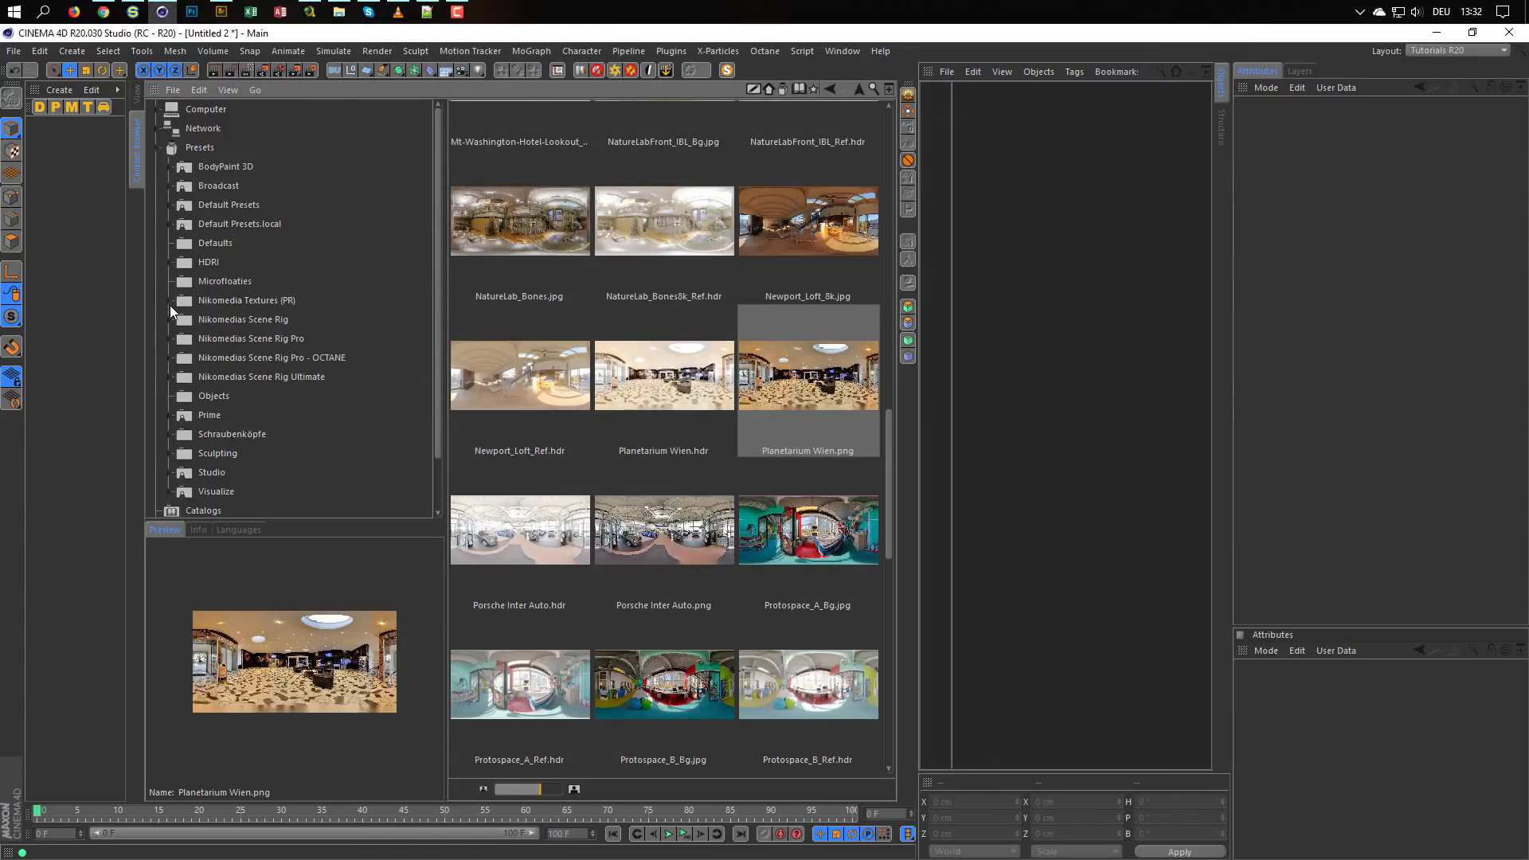
click(169, 301)
click(234, 300)
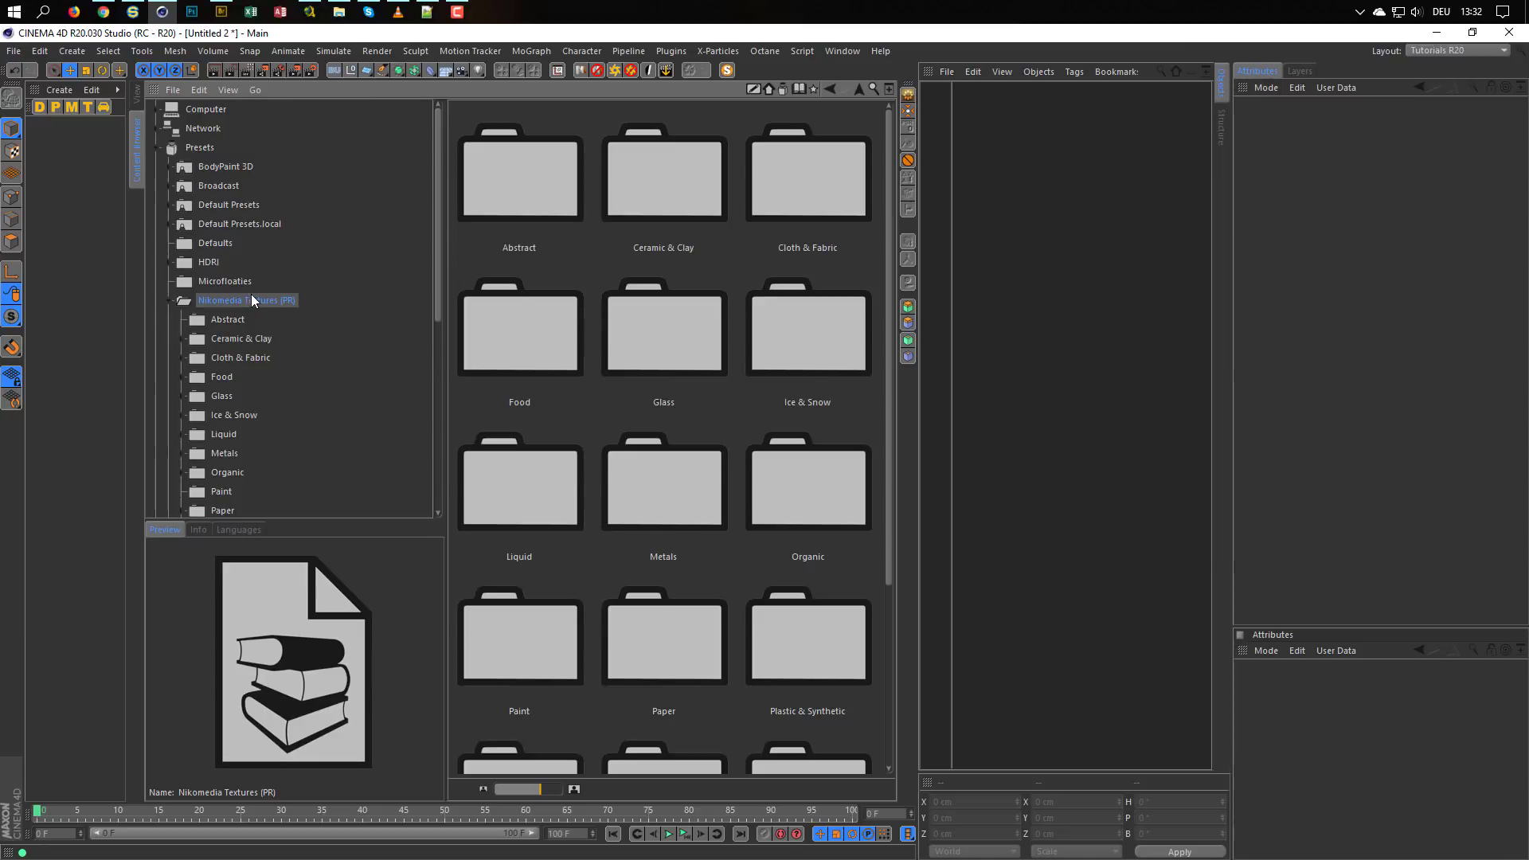
scroll(251, 293, down, 3)
click(232, 226)
click(233, 226)
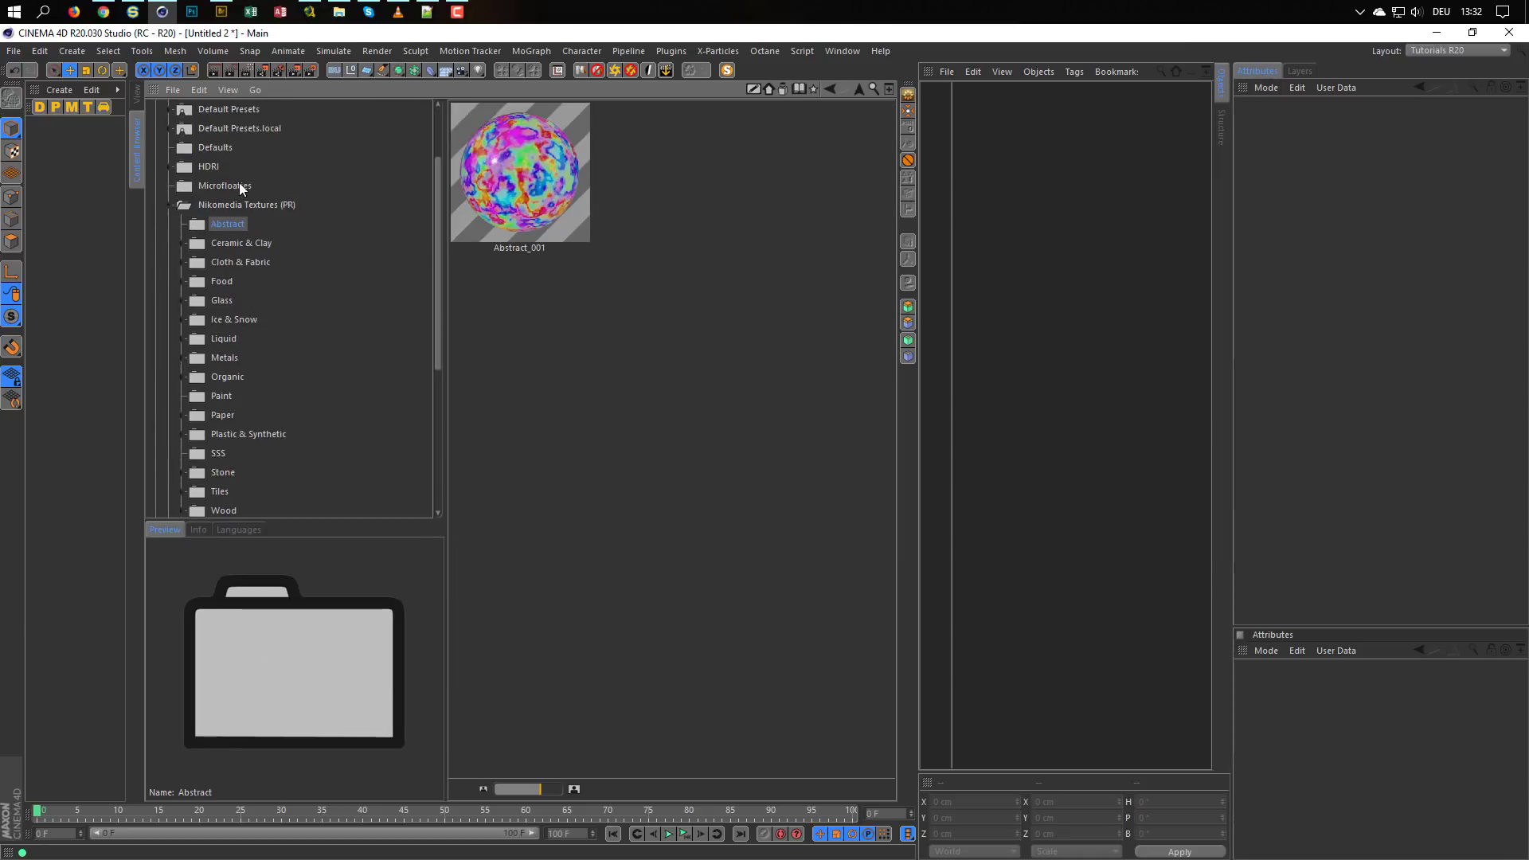
click(213, 203)
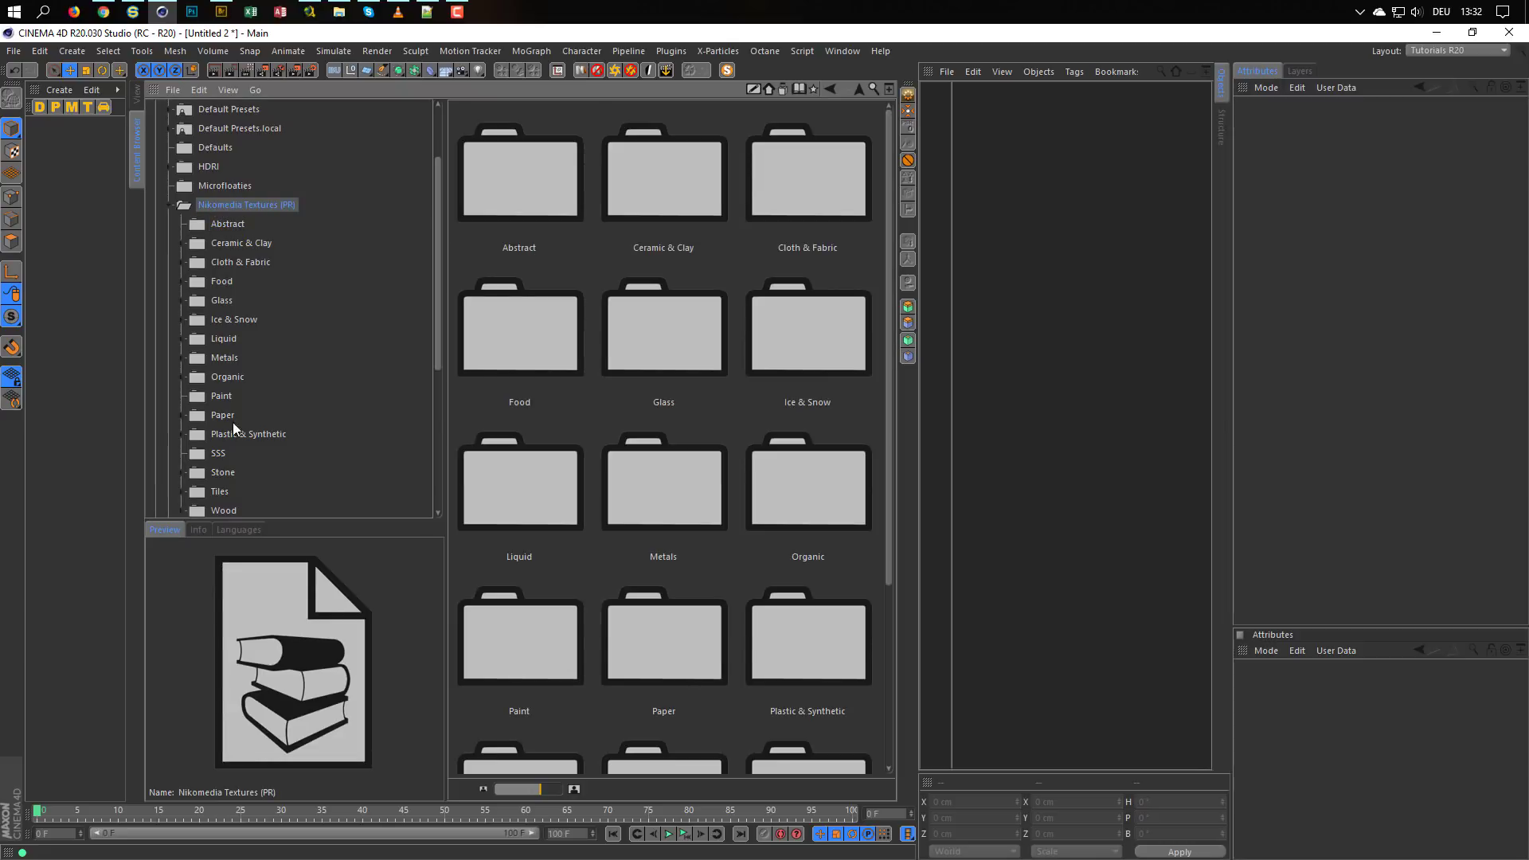
Examine the material presets in the Nikomedia Textures categories, including Ceramic & Clay, Plastic & Synthetic and Wood
scroll(238, 406, down, 3)
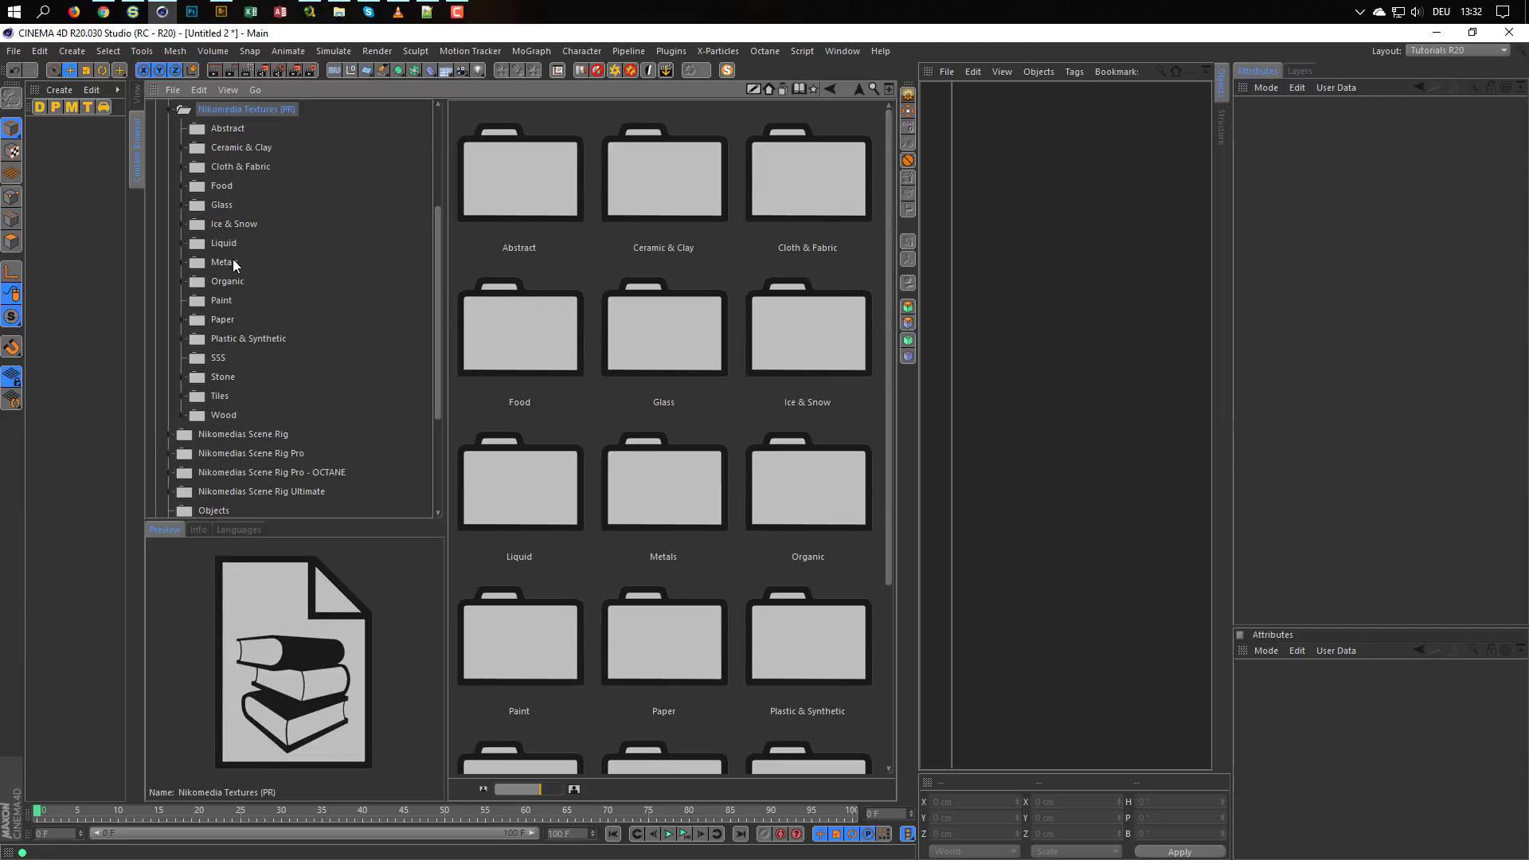
click(211, 166)
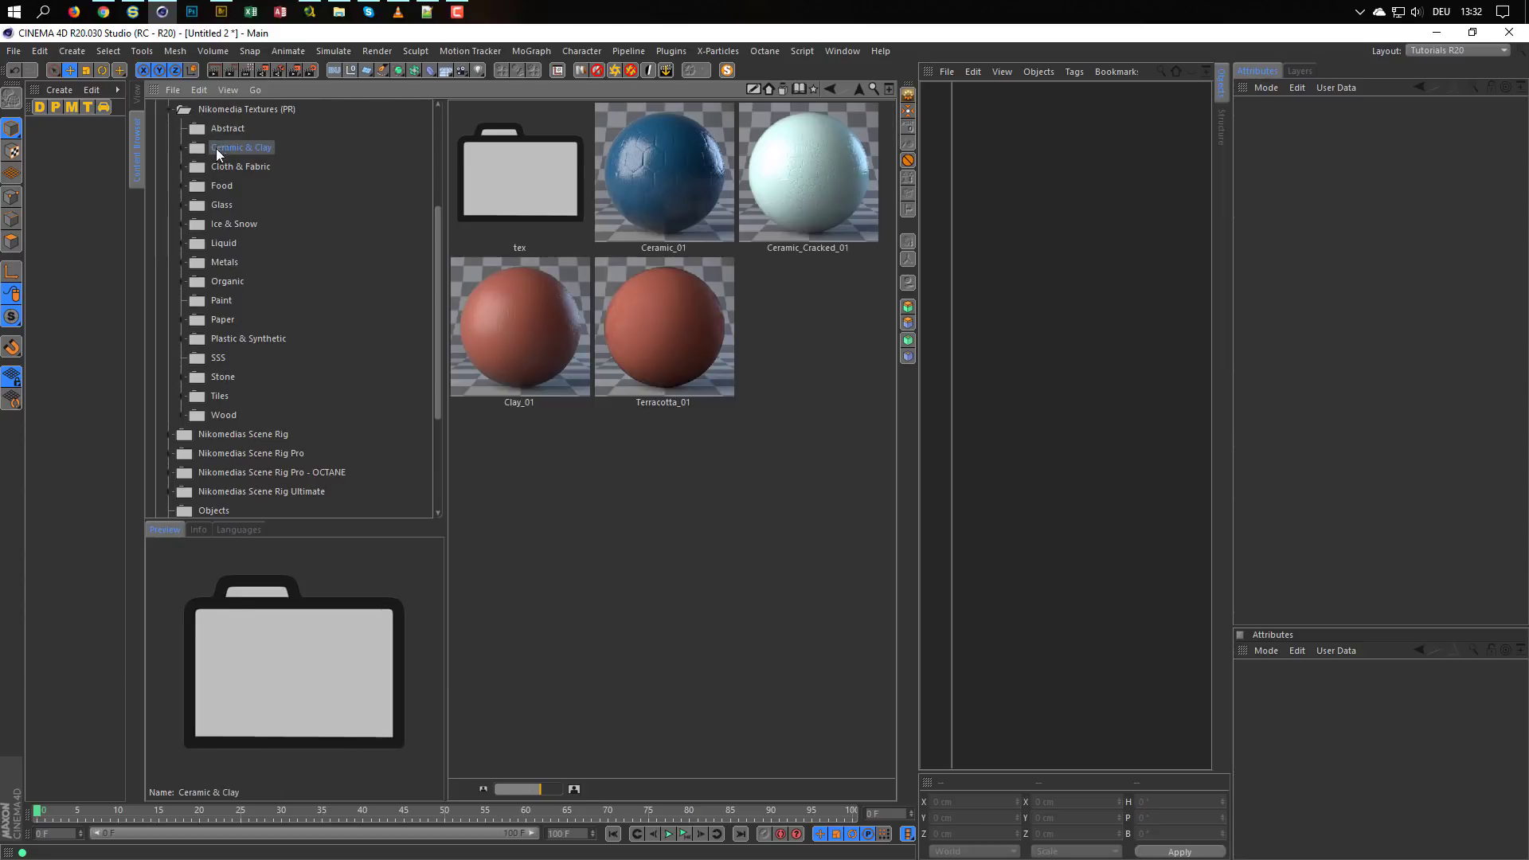
click(217, 205)
click(218, 246)
click(228, 302)
click(232, 340)
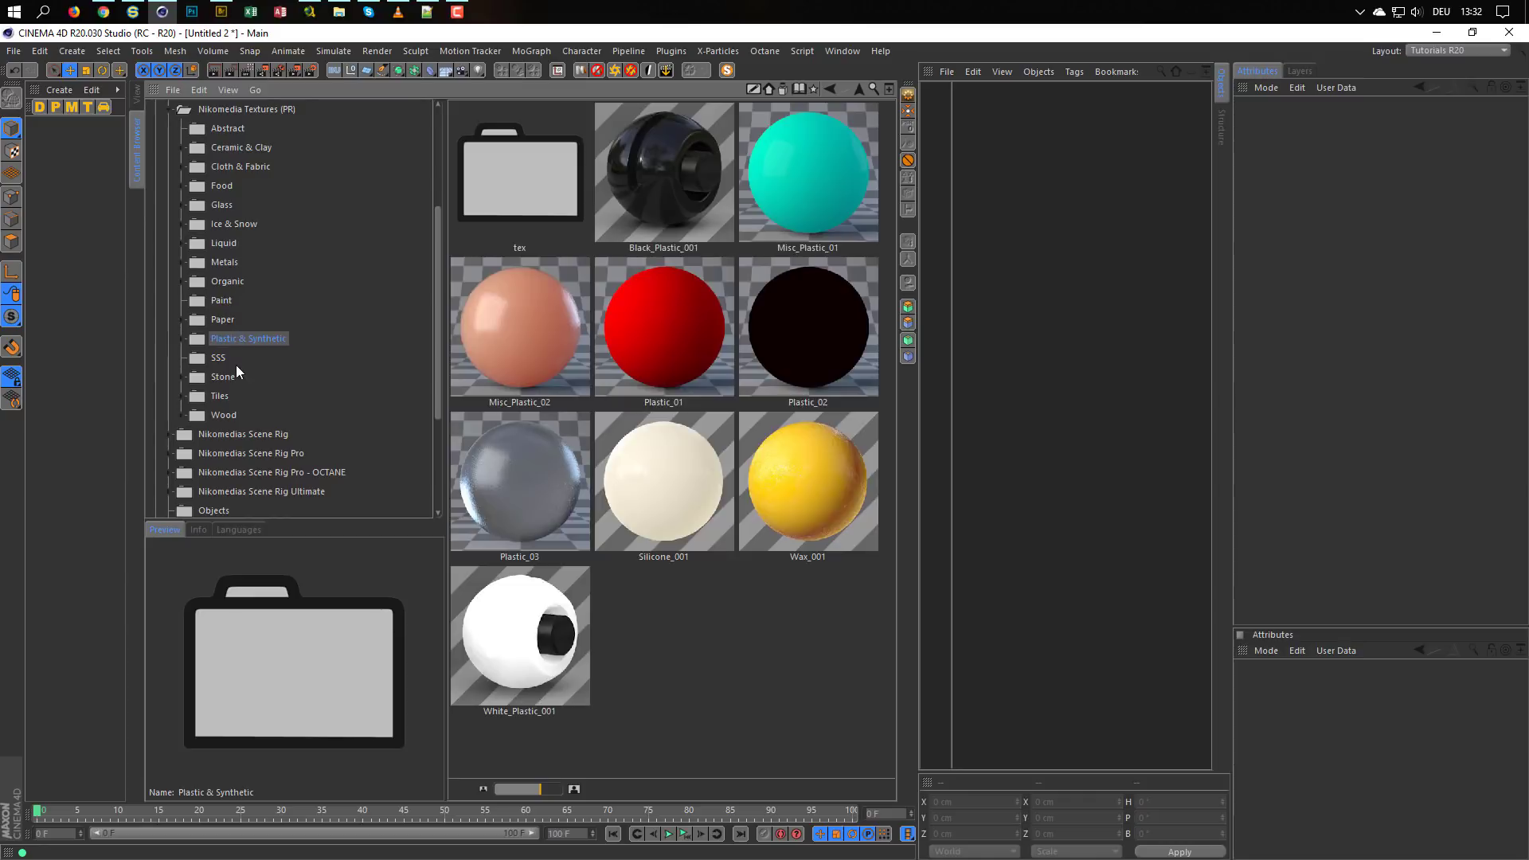
click(235, 363)
click(238, 397)
click(250, 436)
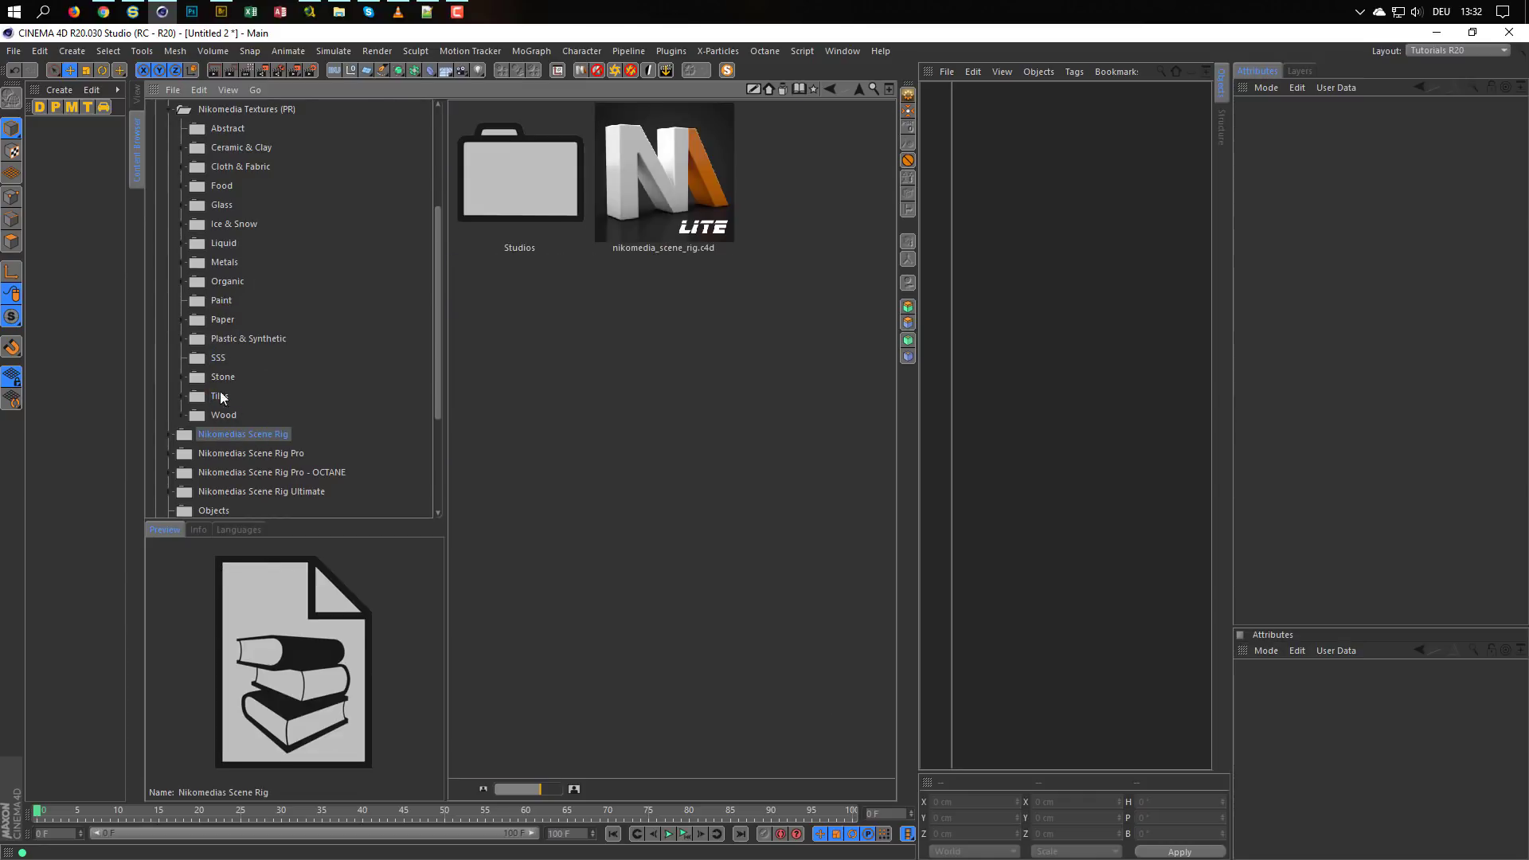
click(223, 415)
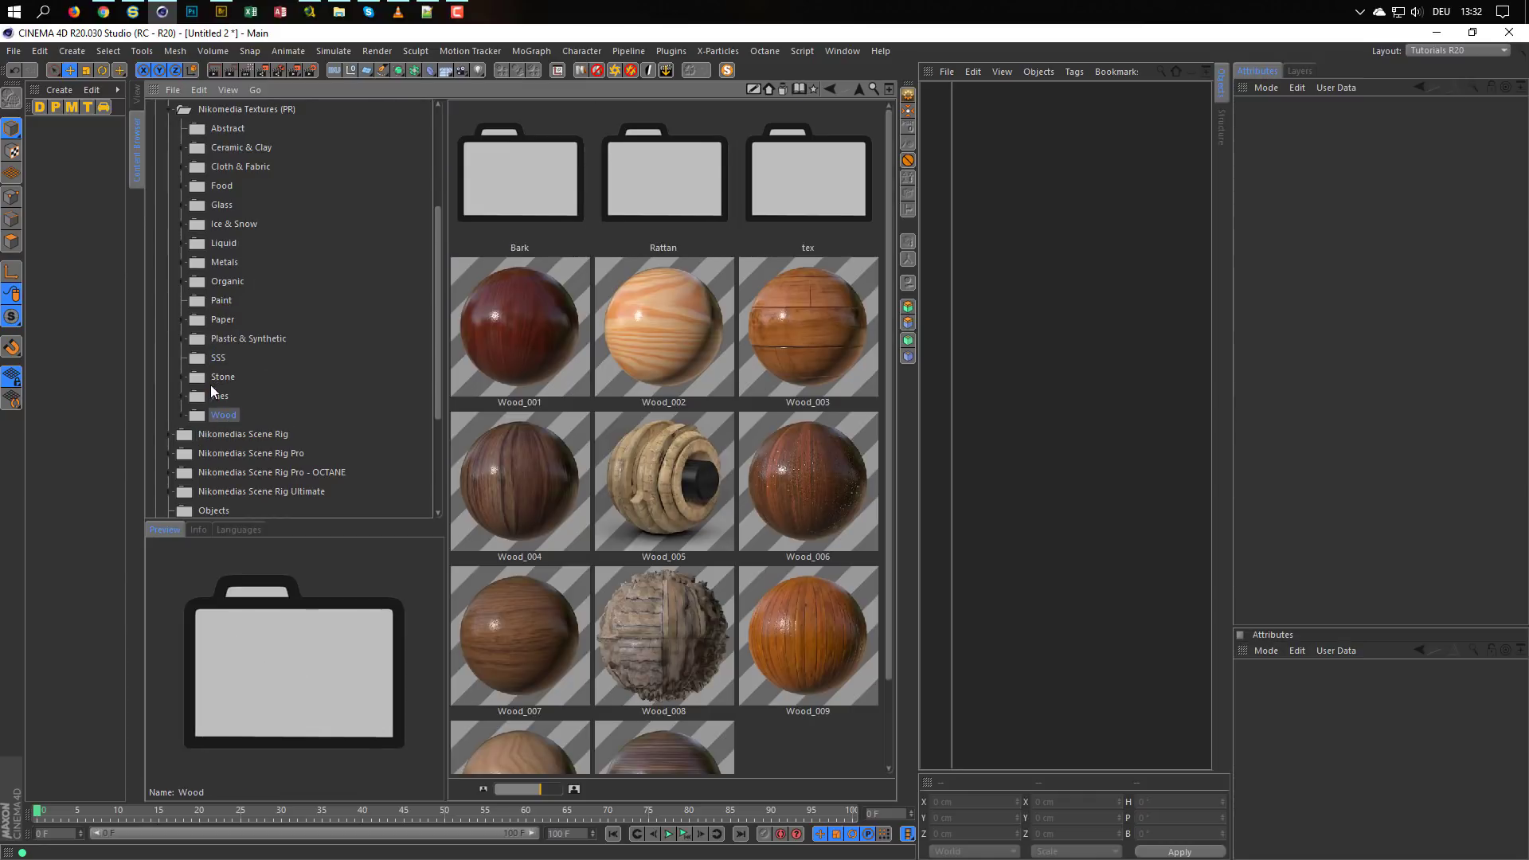
click(230, 111)
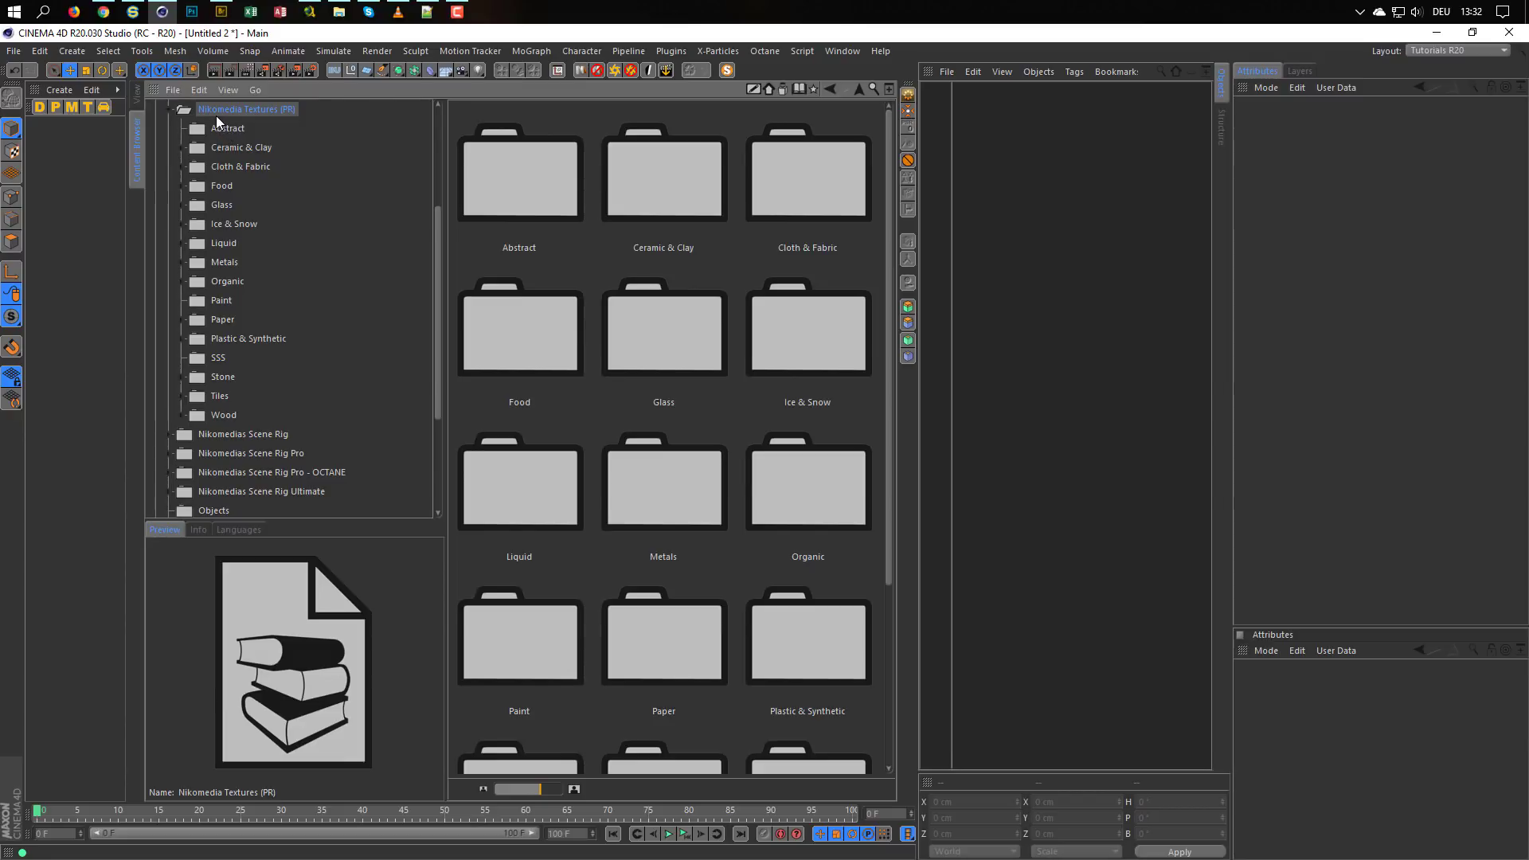
scroll(207, 202, up, 3)
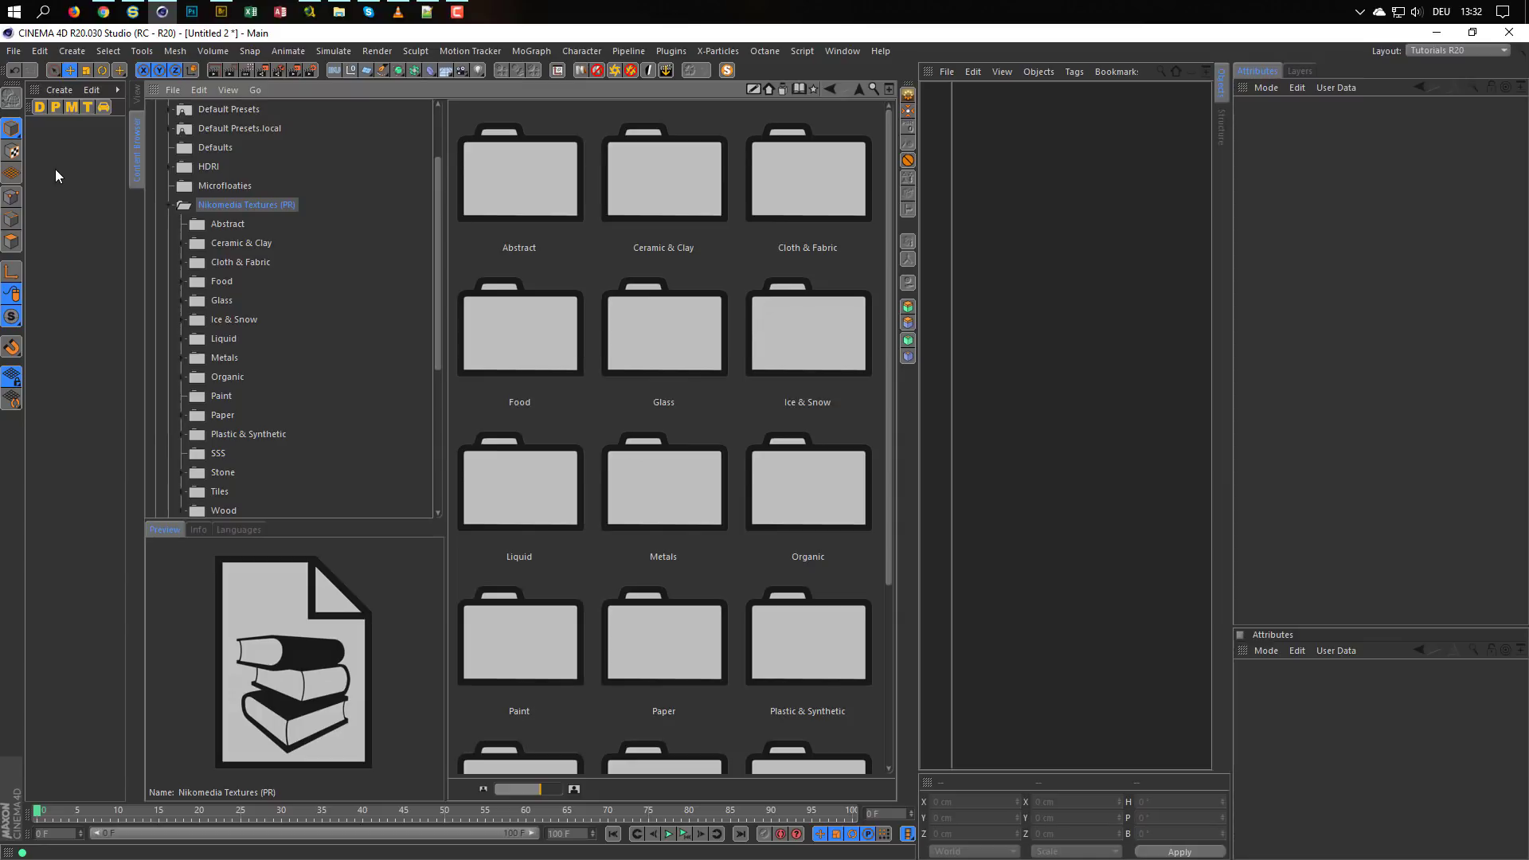
Create a new material, inspect its default Reflectance layer in the Material Editor, and delete the material
click(137, 95)
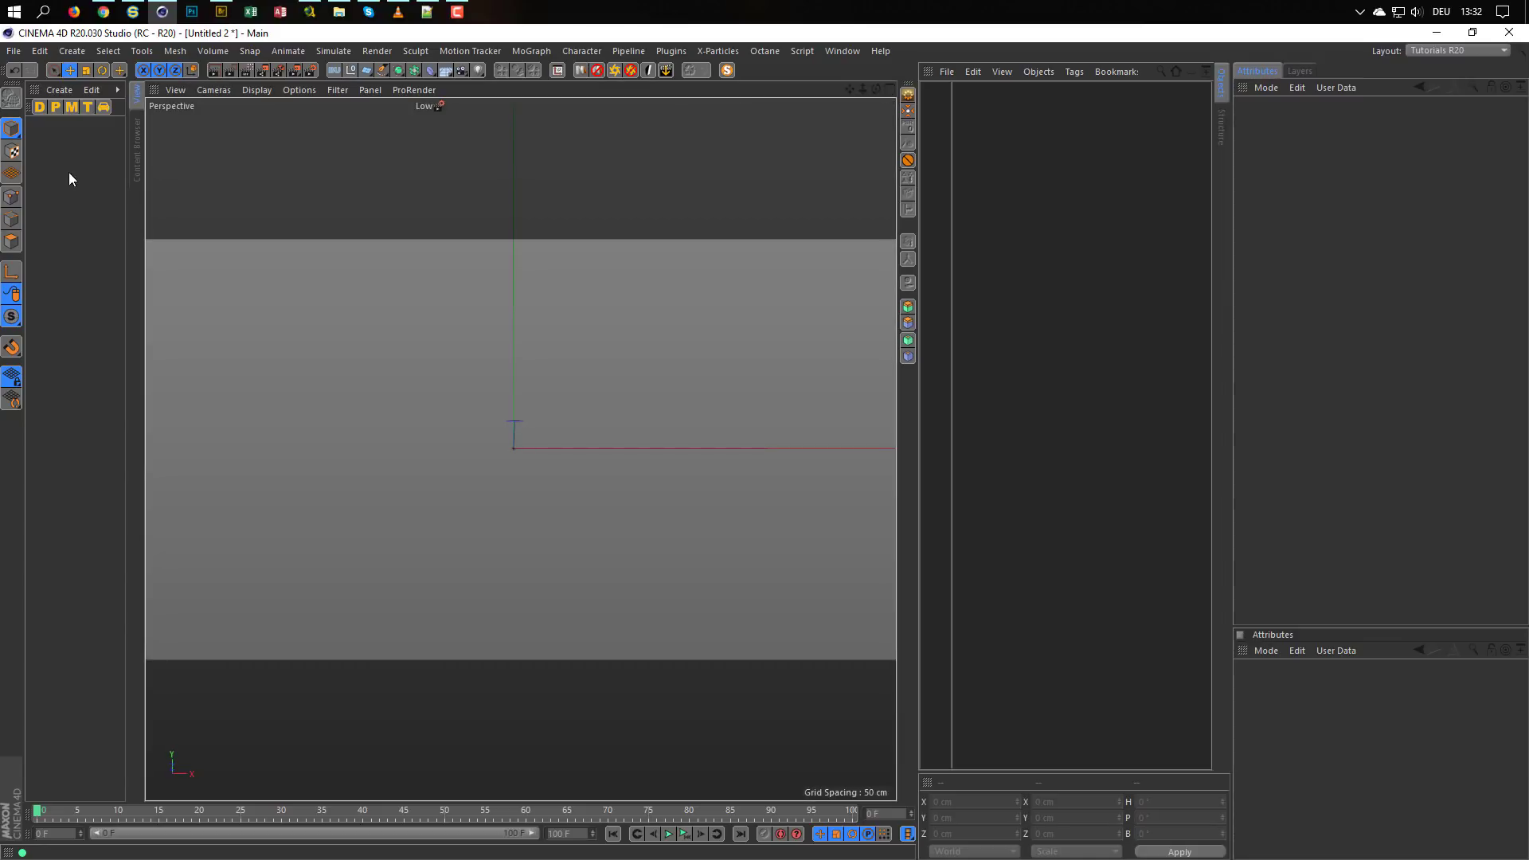
double_click(76, 164)
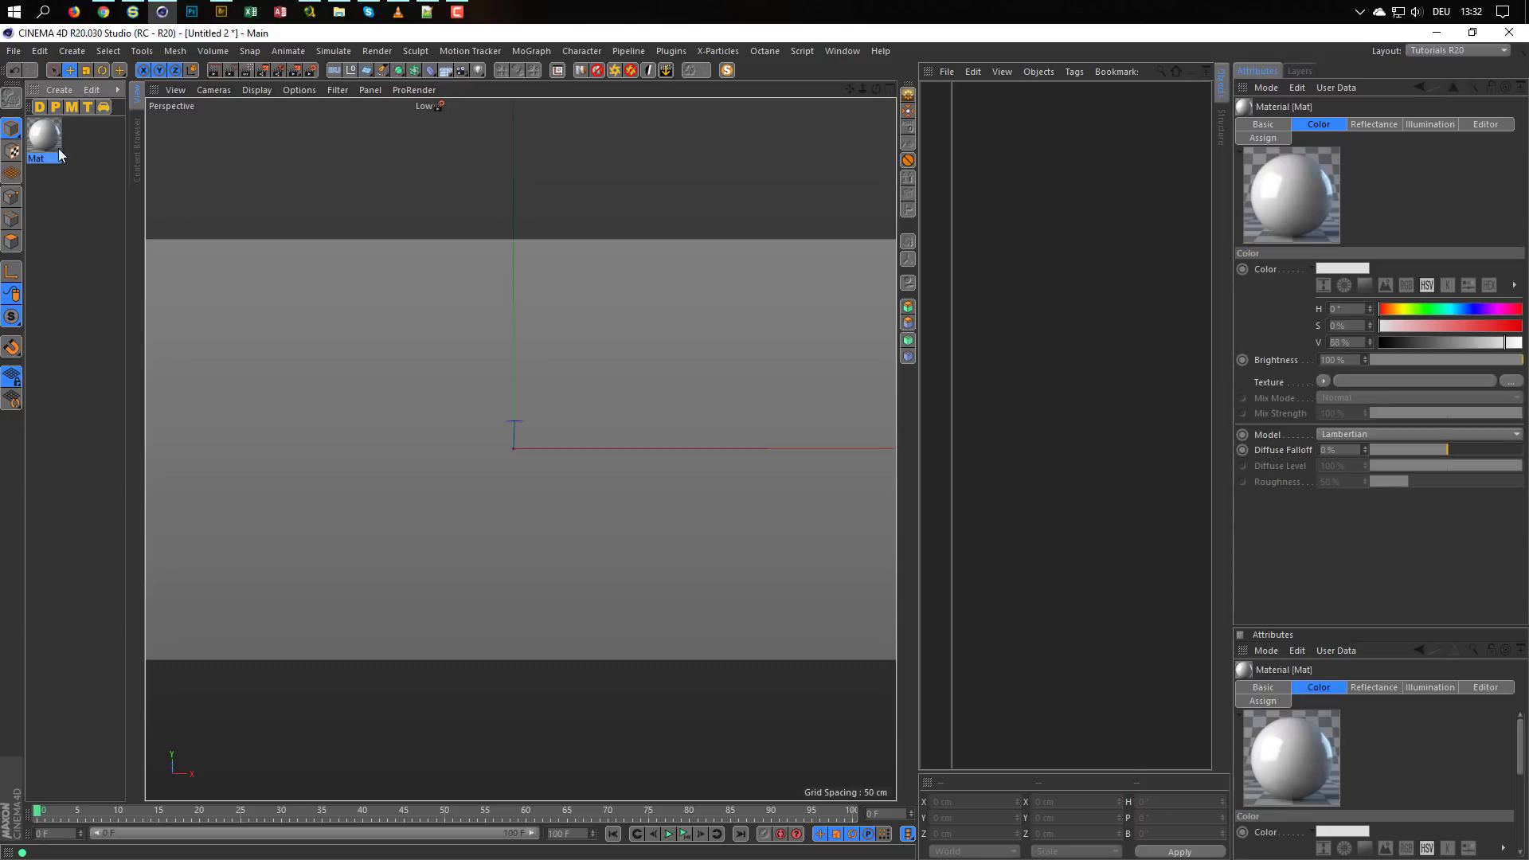
double_click(44, 140)
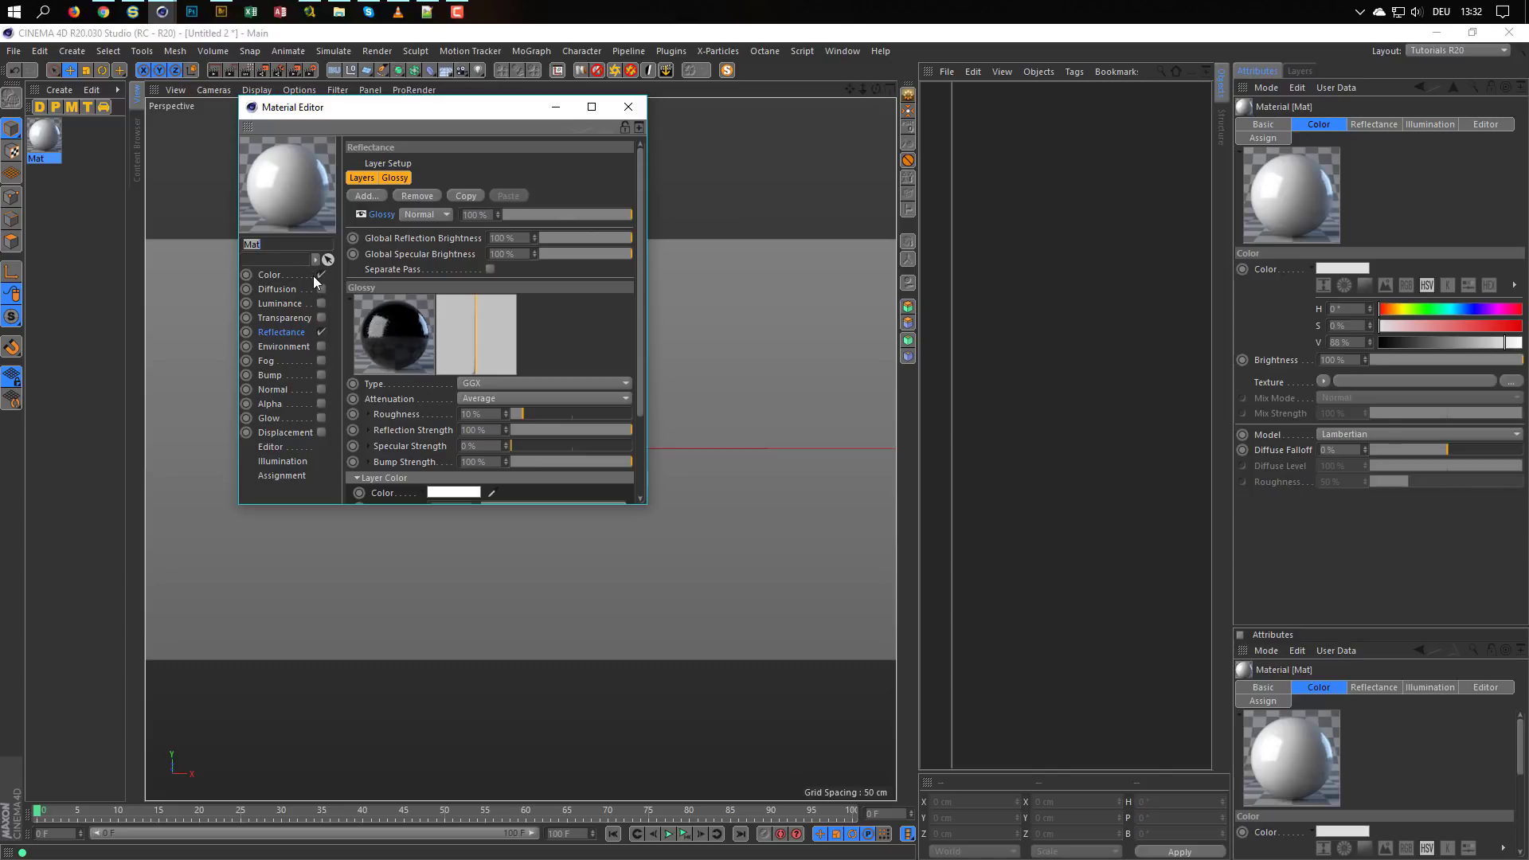
click(625, 108)
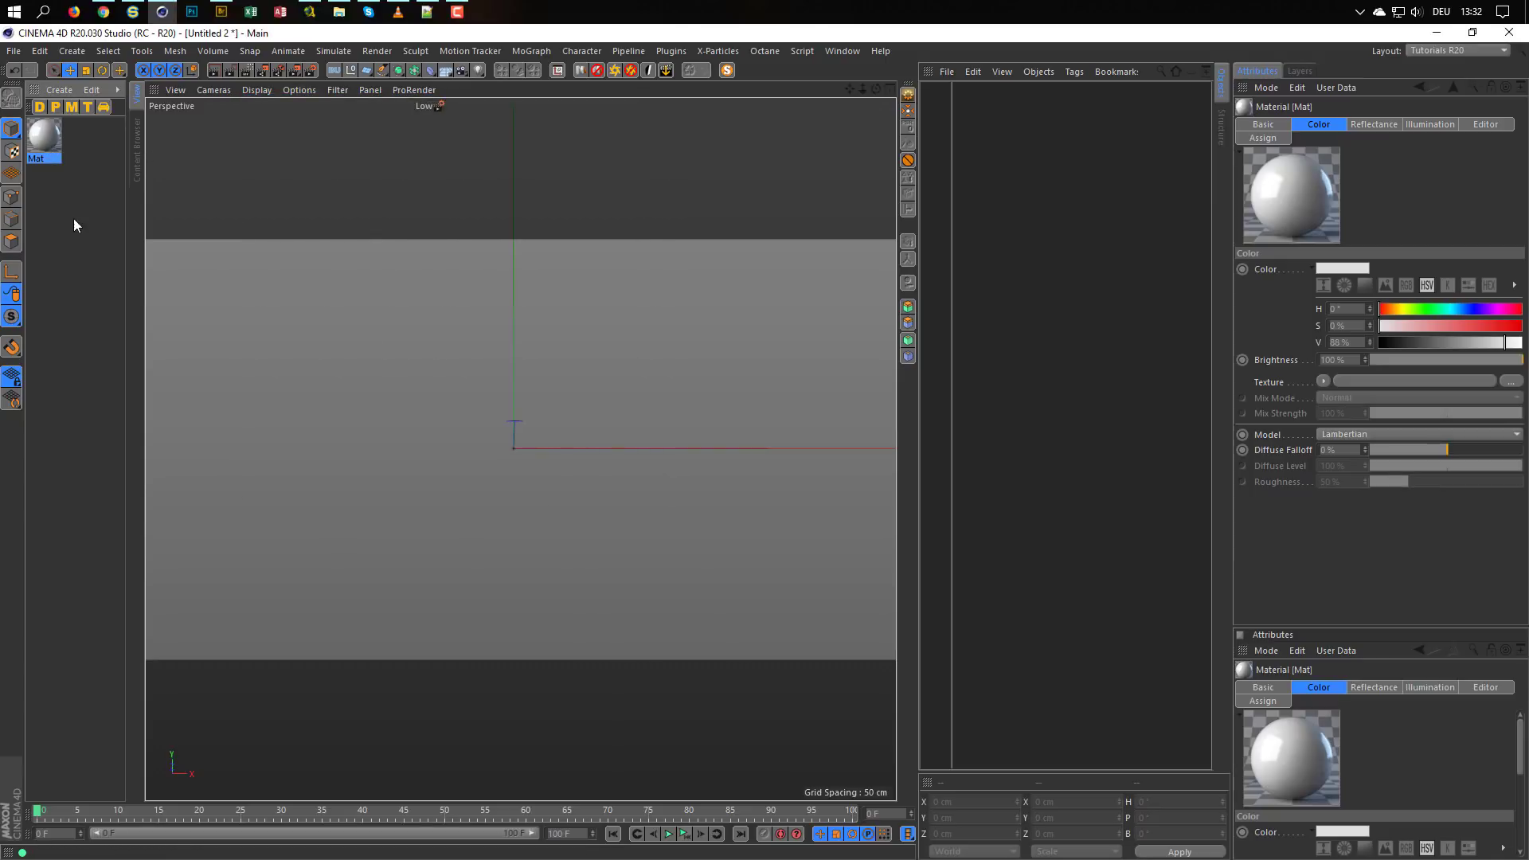
key(Delete)
Collapse the Nikomedia Textures library in the Content Browser and delete the Mat preset from the Defaults folder
click(136, 177)
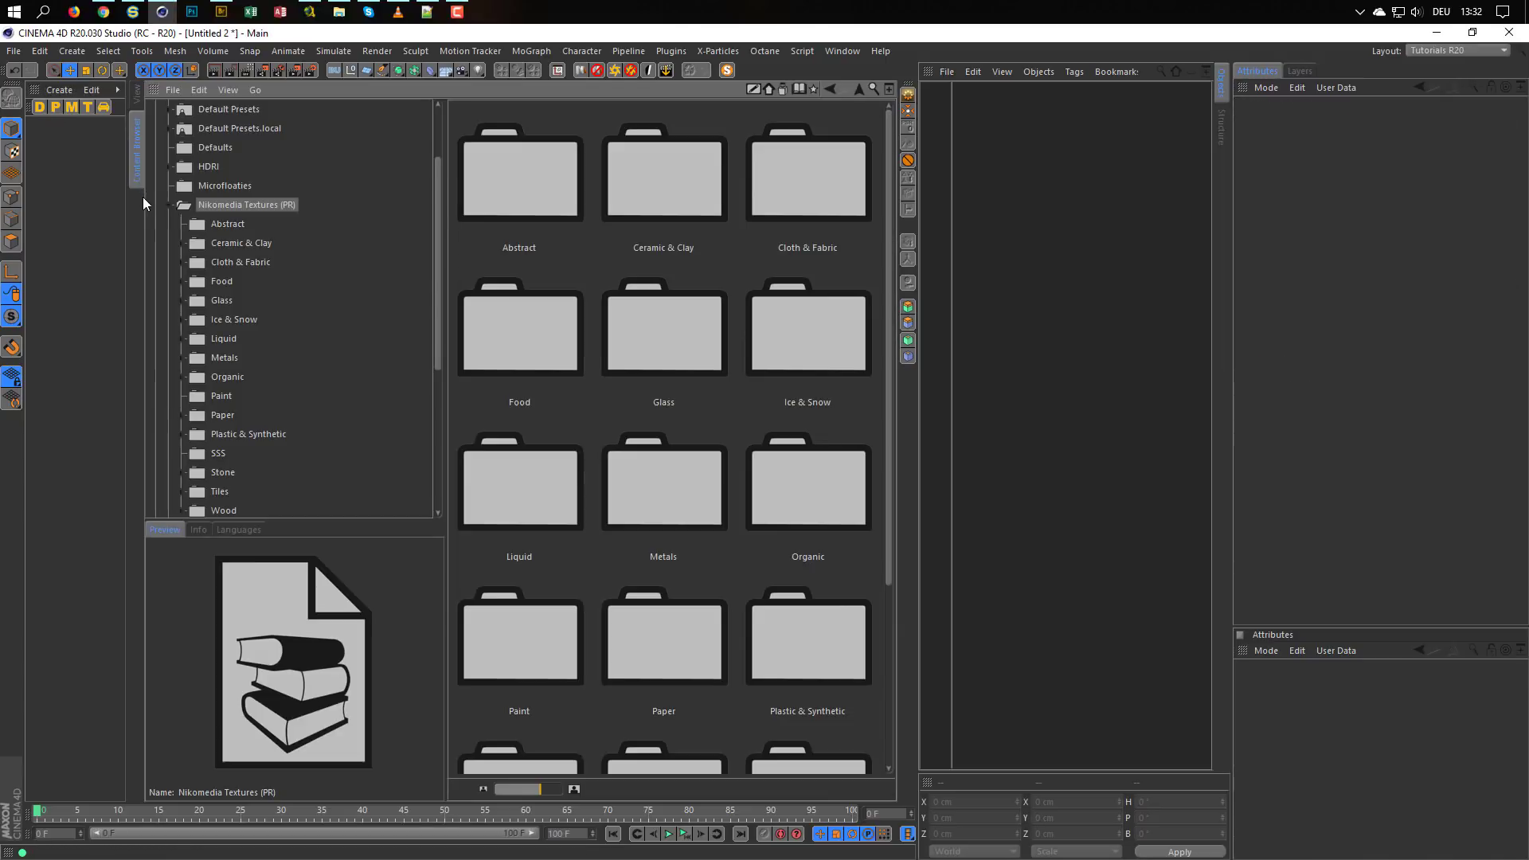
click(169, 205)
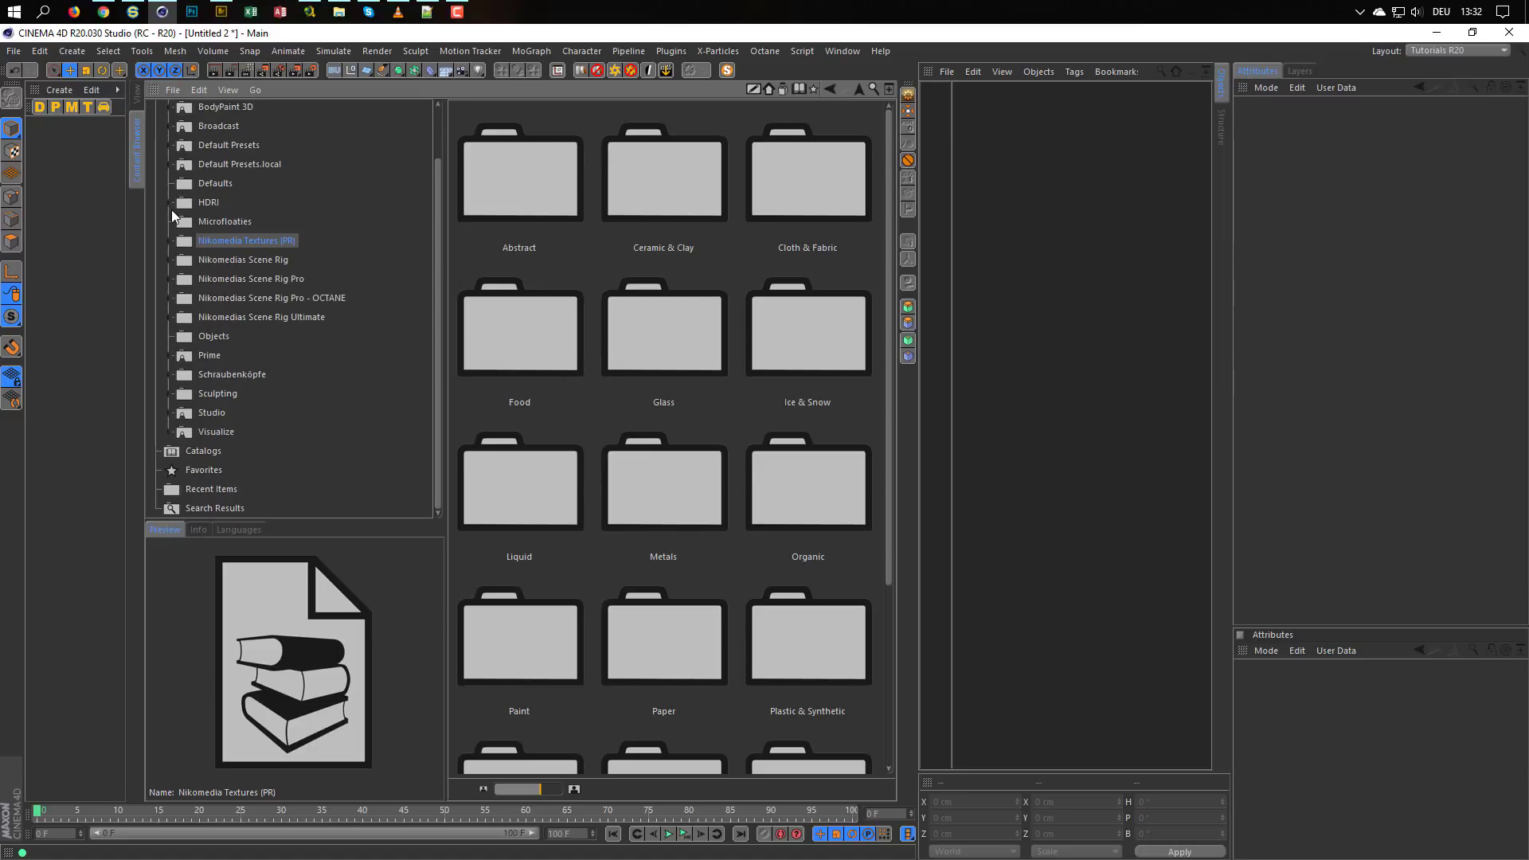
scroll(178, 336, up, 3)
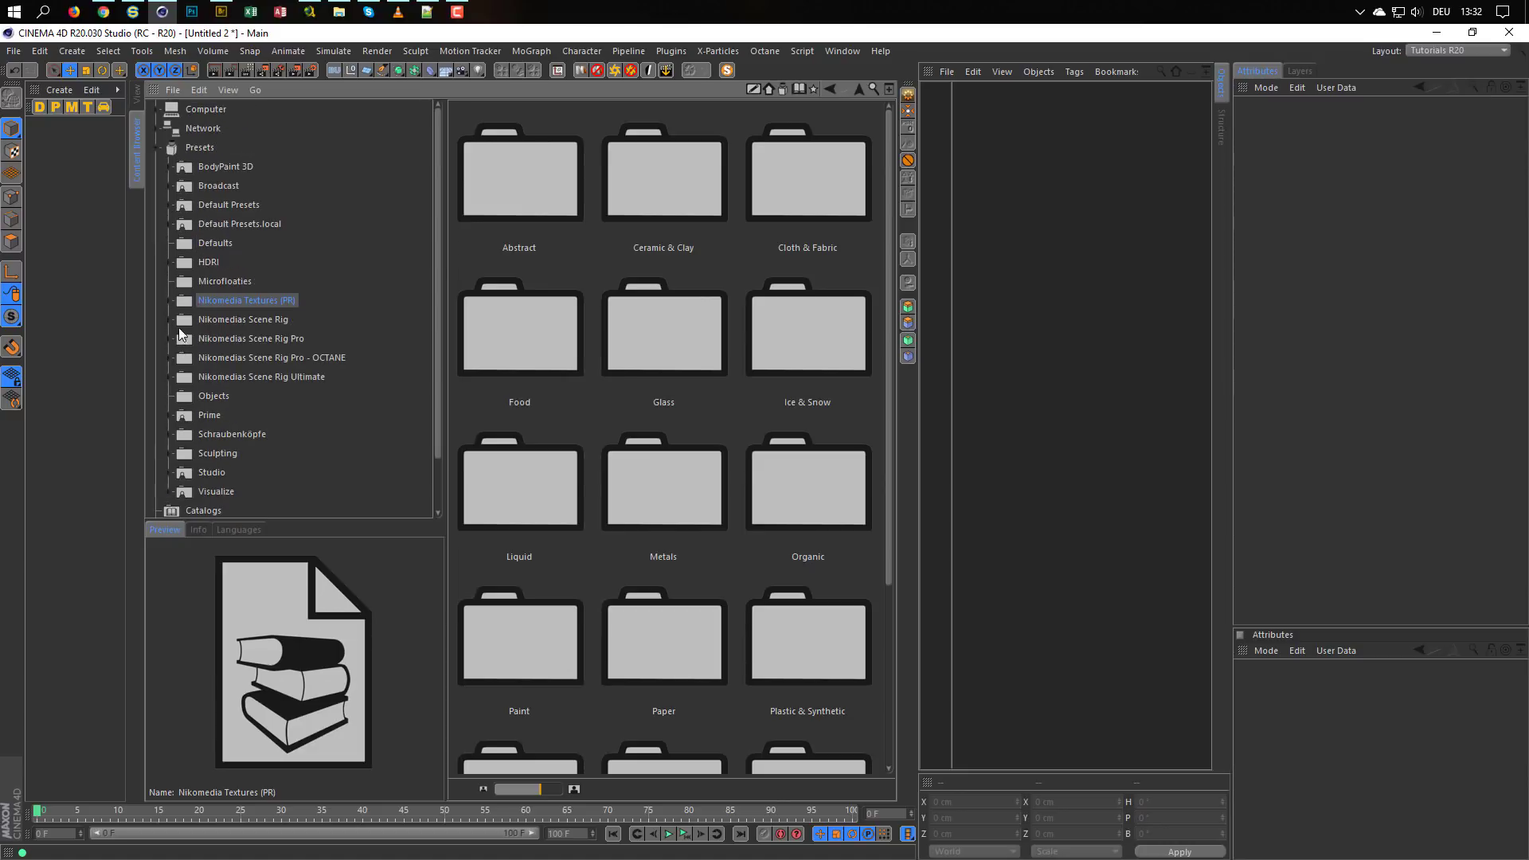
click(179, 244)
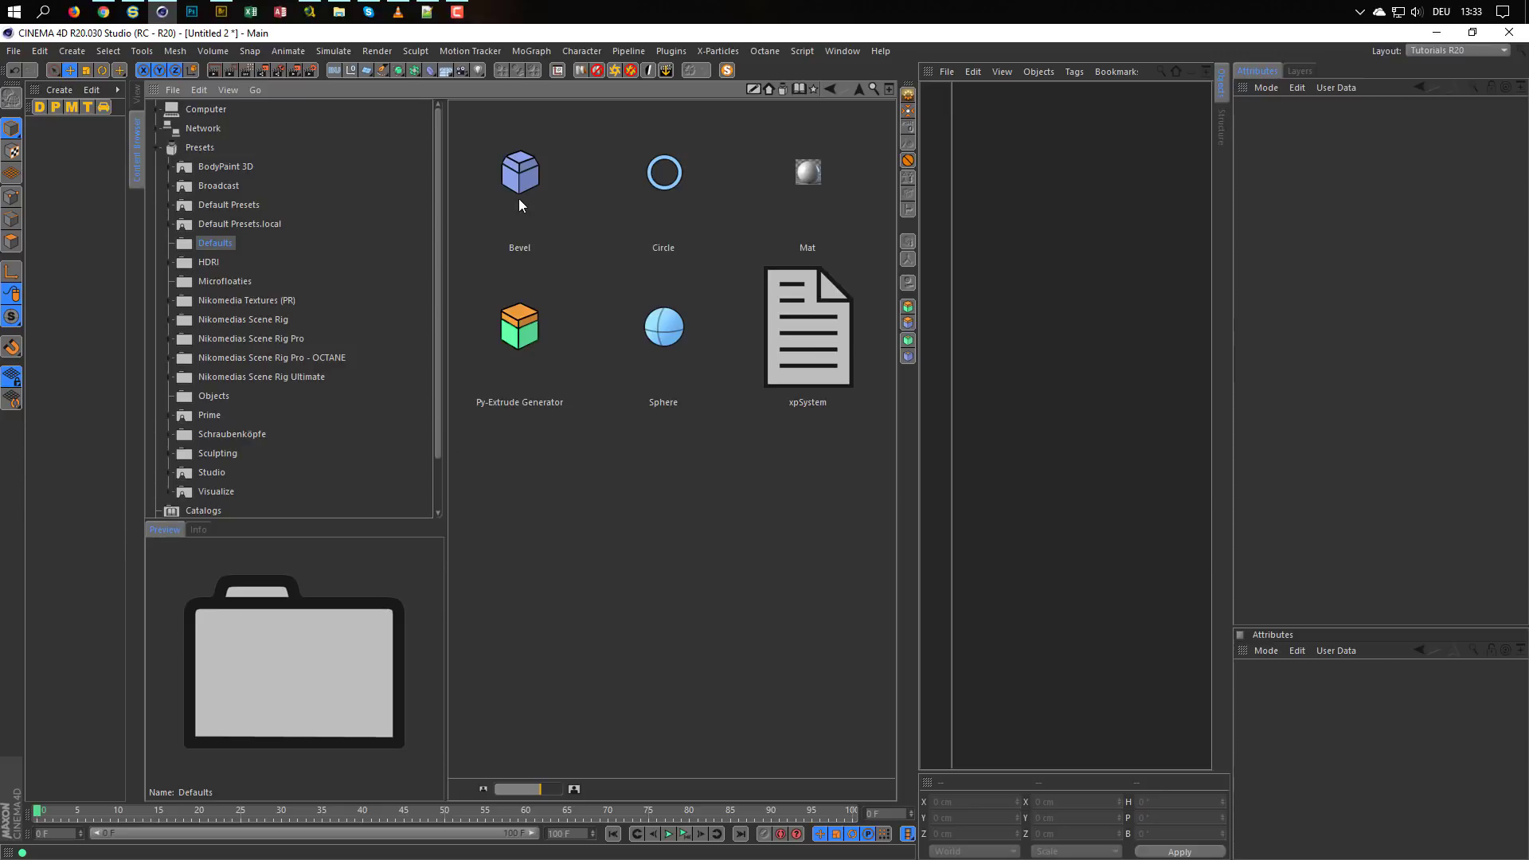
click(814, 191)
key(Delete)
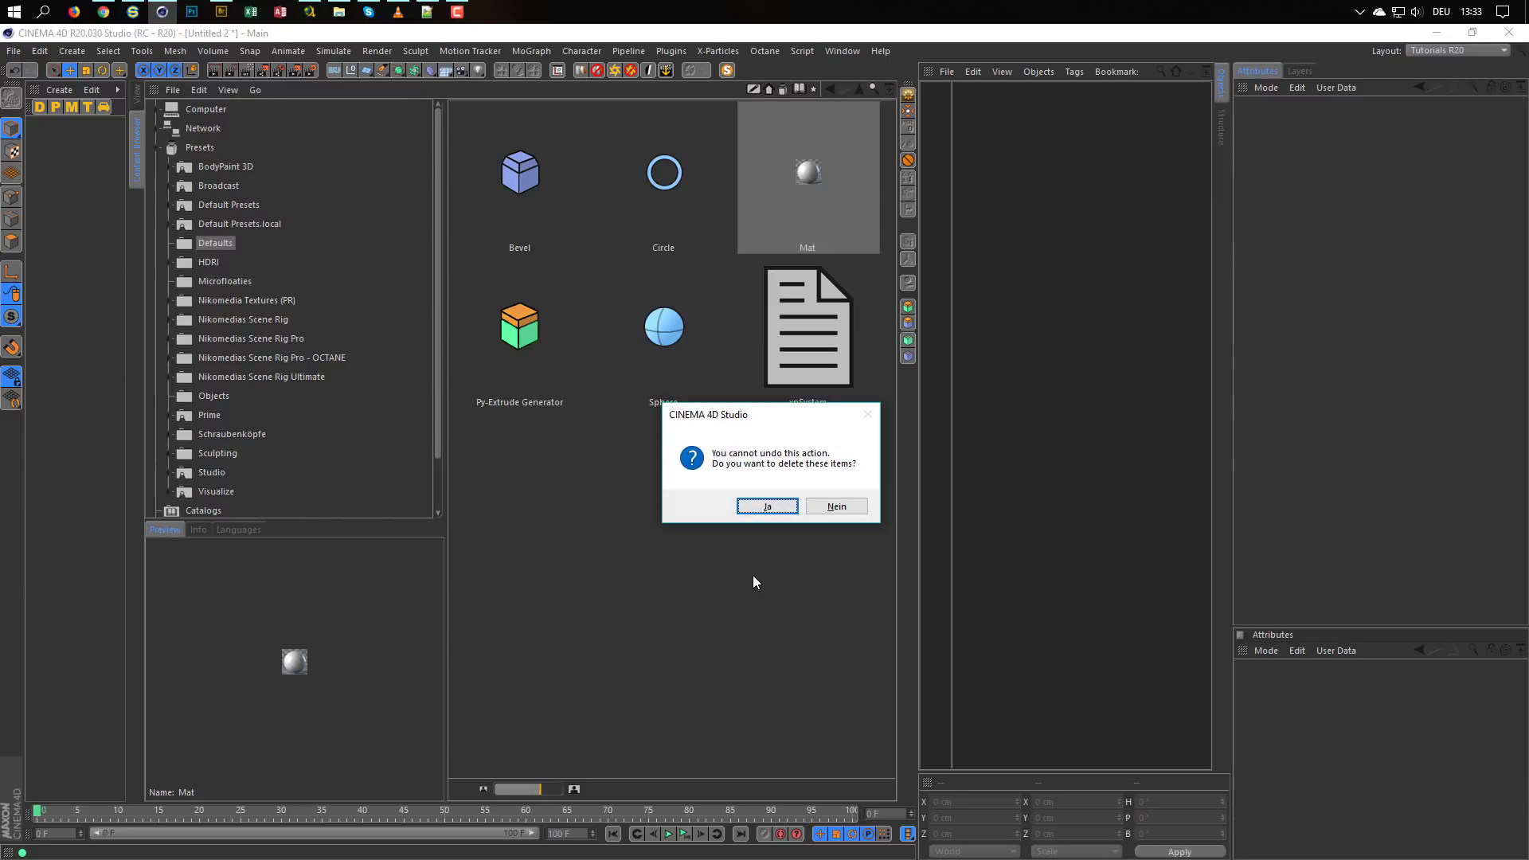
key(Return)
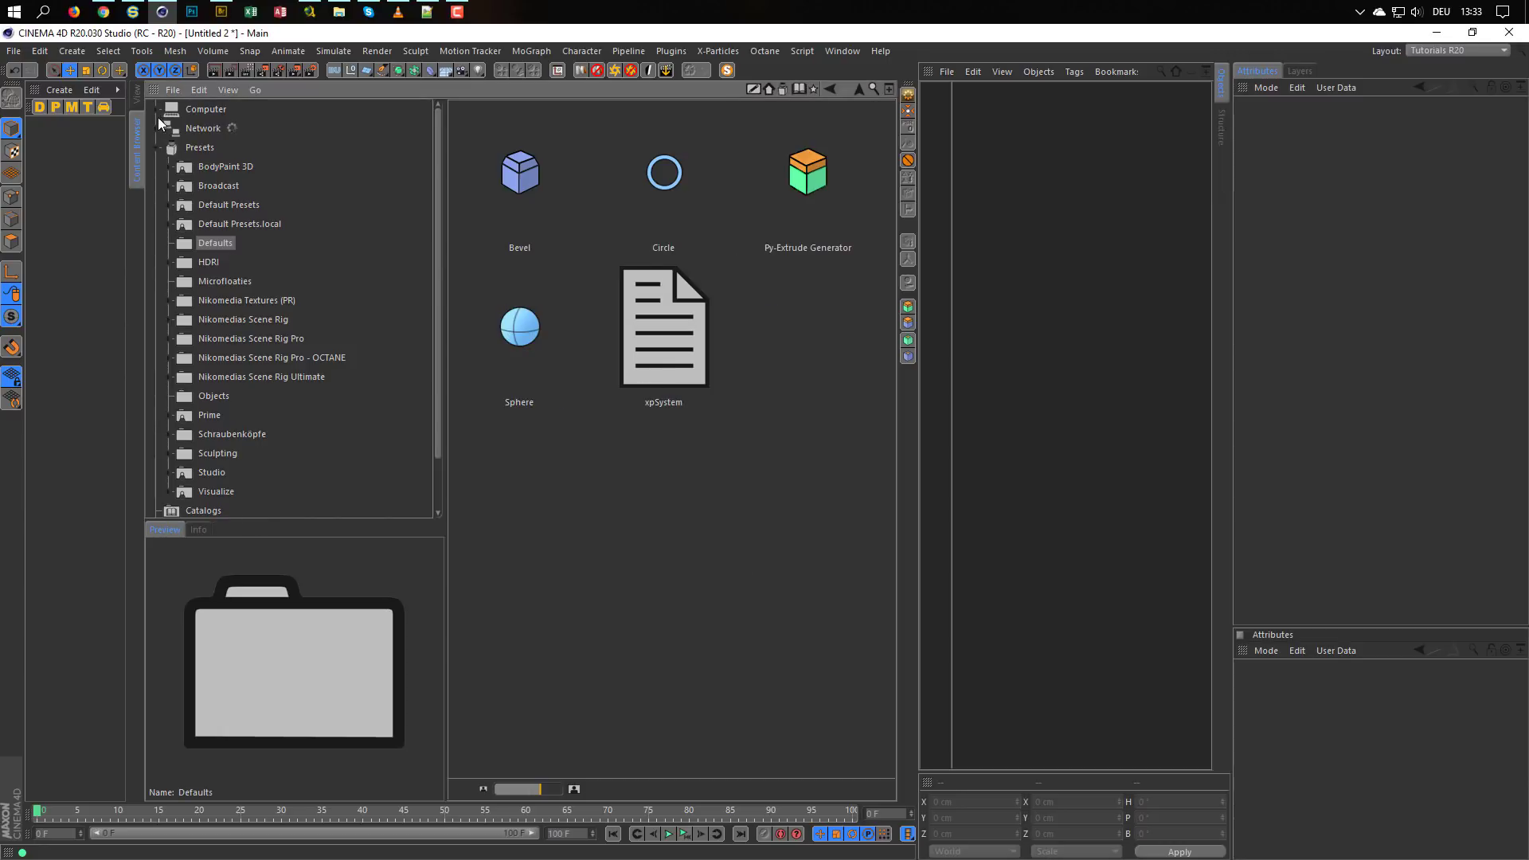
Return to the viewport, create a new material, and open it in the Material Editor
click(137, 97)
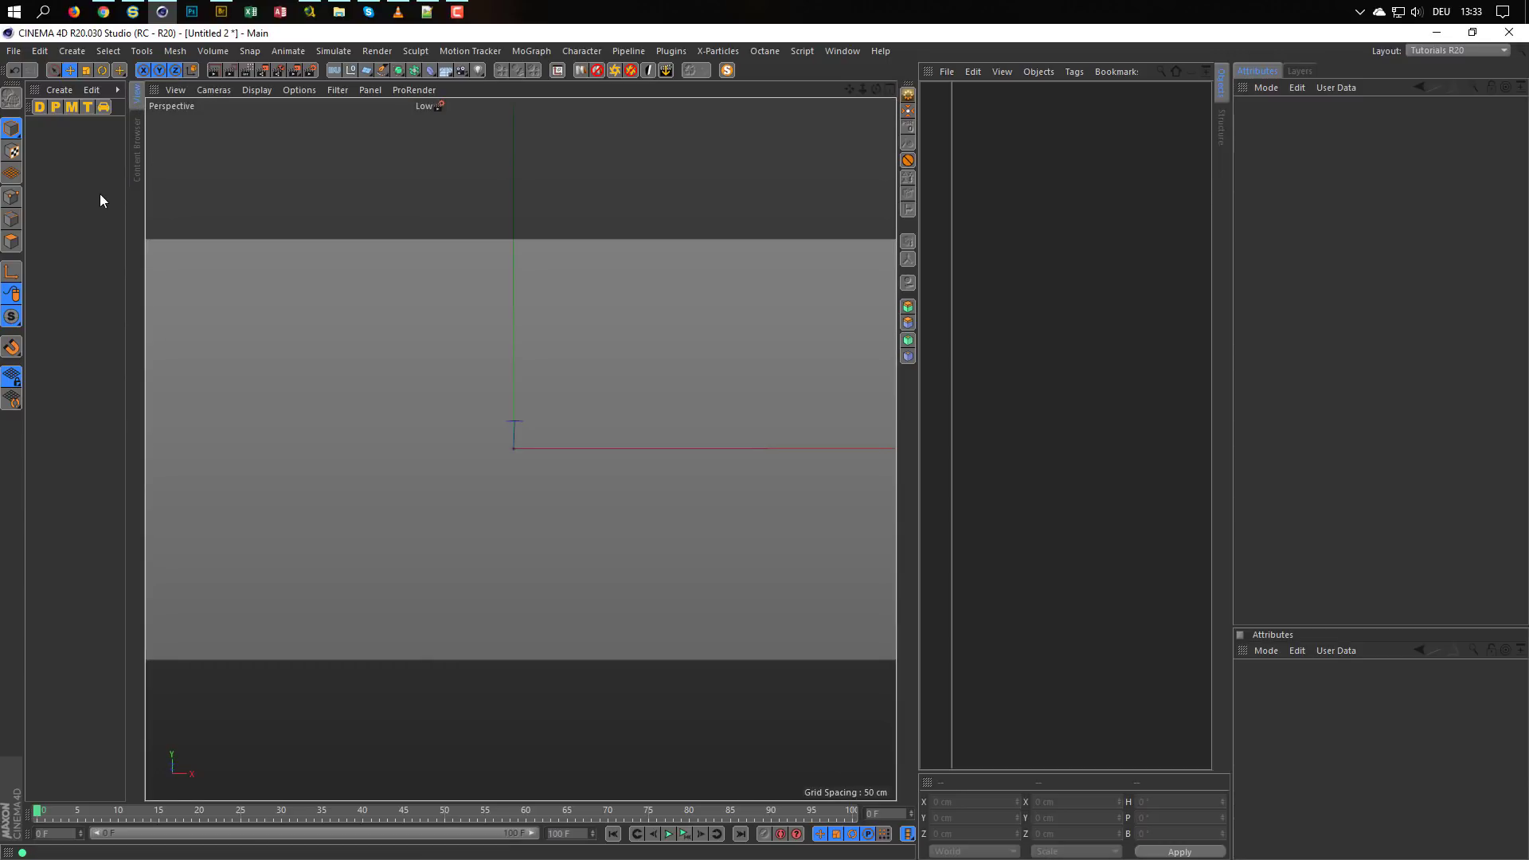
double_click(60, 164)
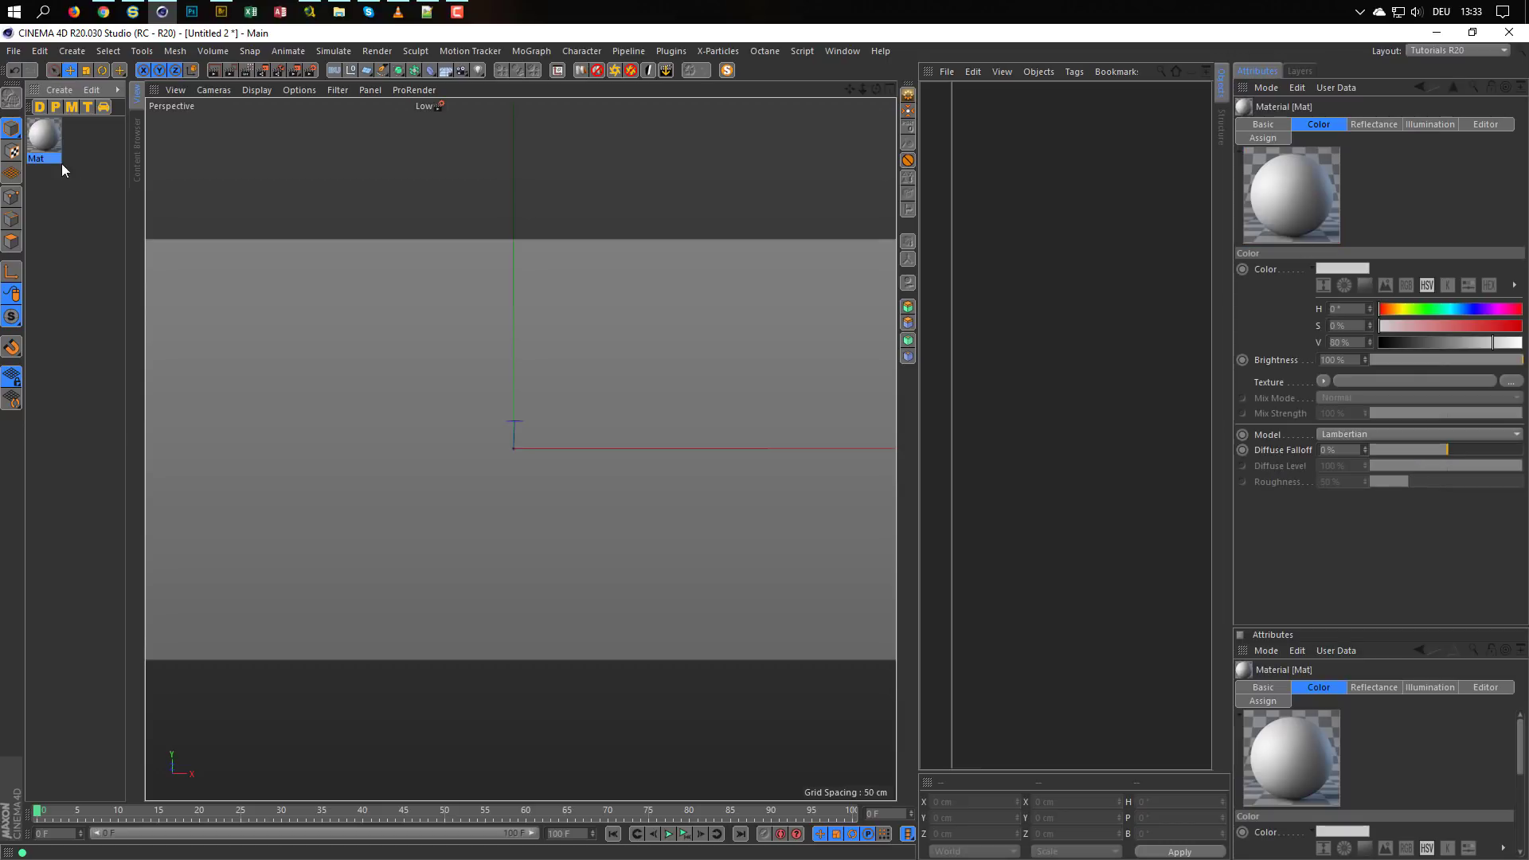
double_click(41, 137)
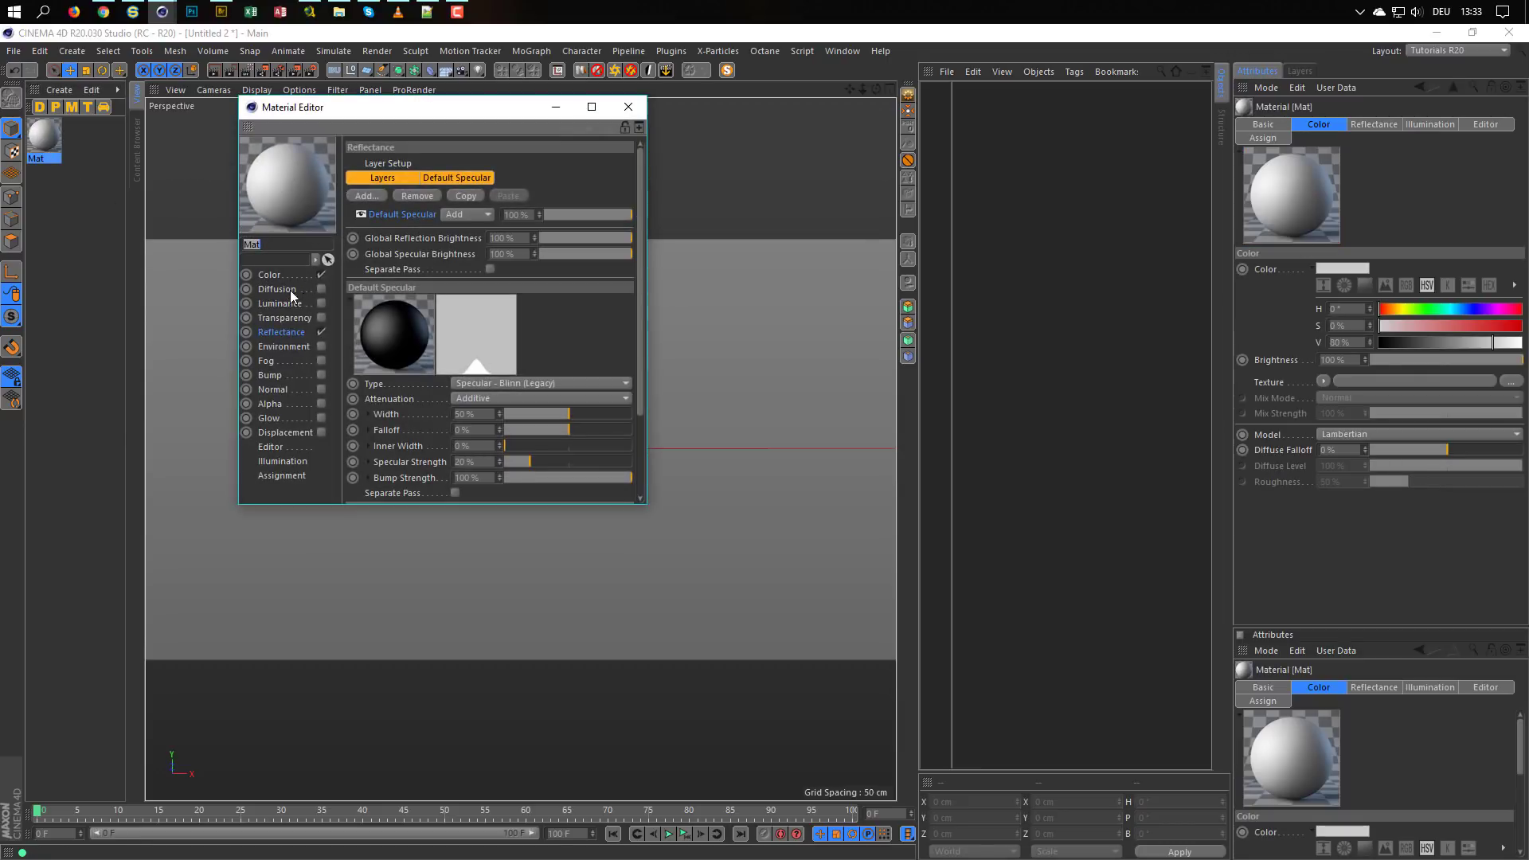
Replace the Default Specular layer in the material's Reflectance channel with a GGX layer and set its roughness to 10%
click(284, 334)
key(Delete)
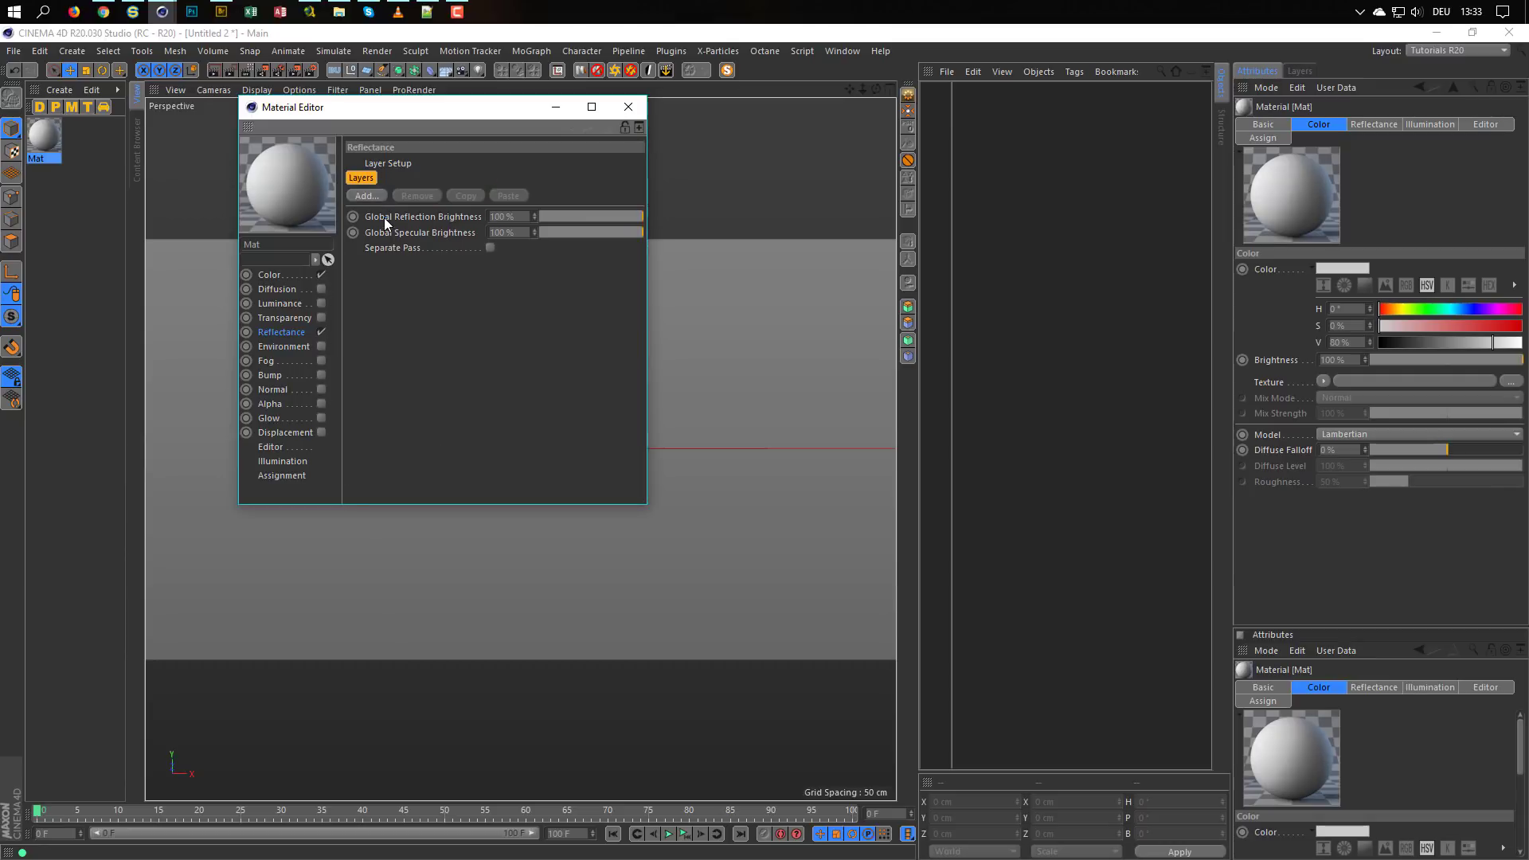
click(376, 199)
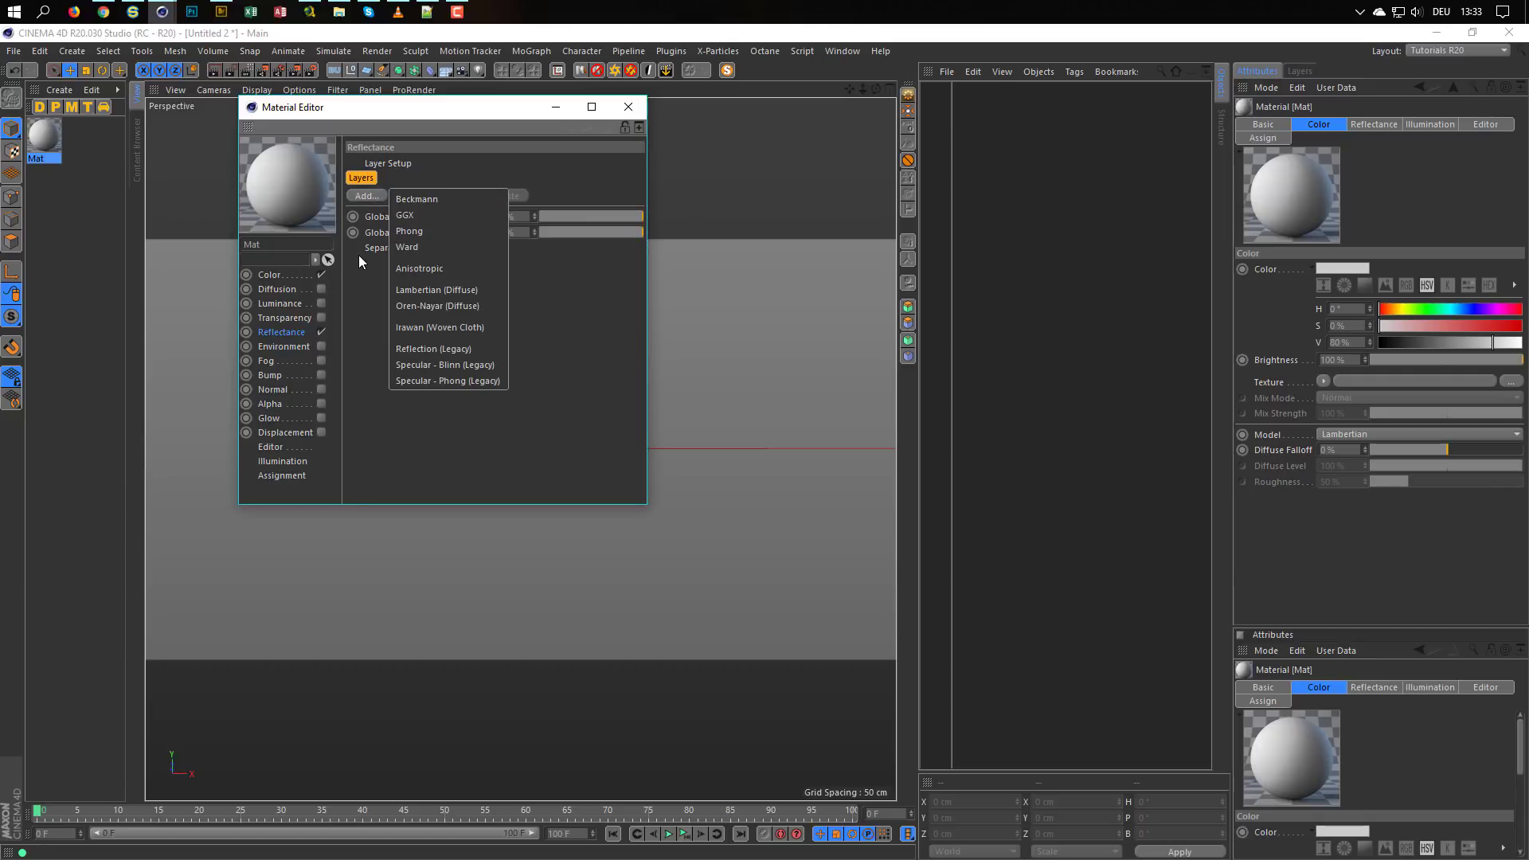
click(406, 215)
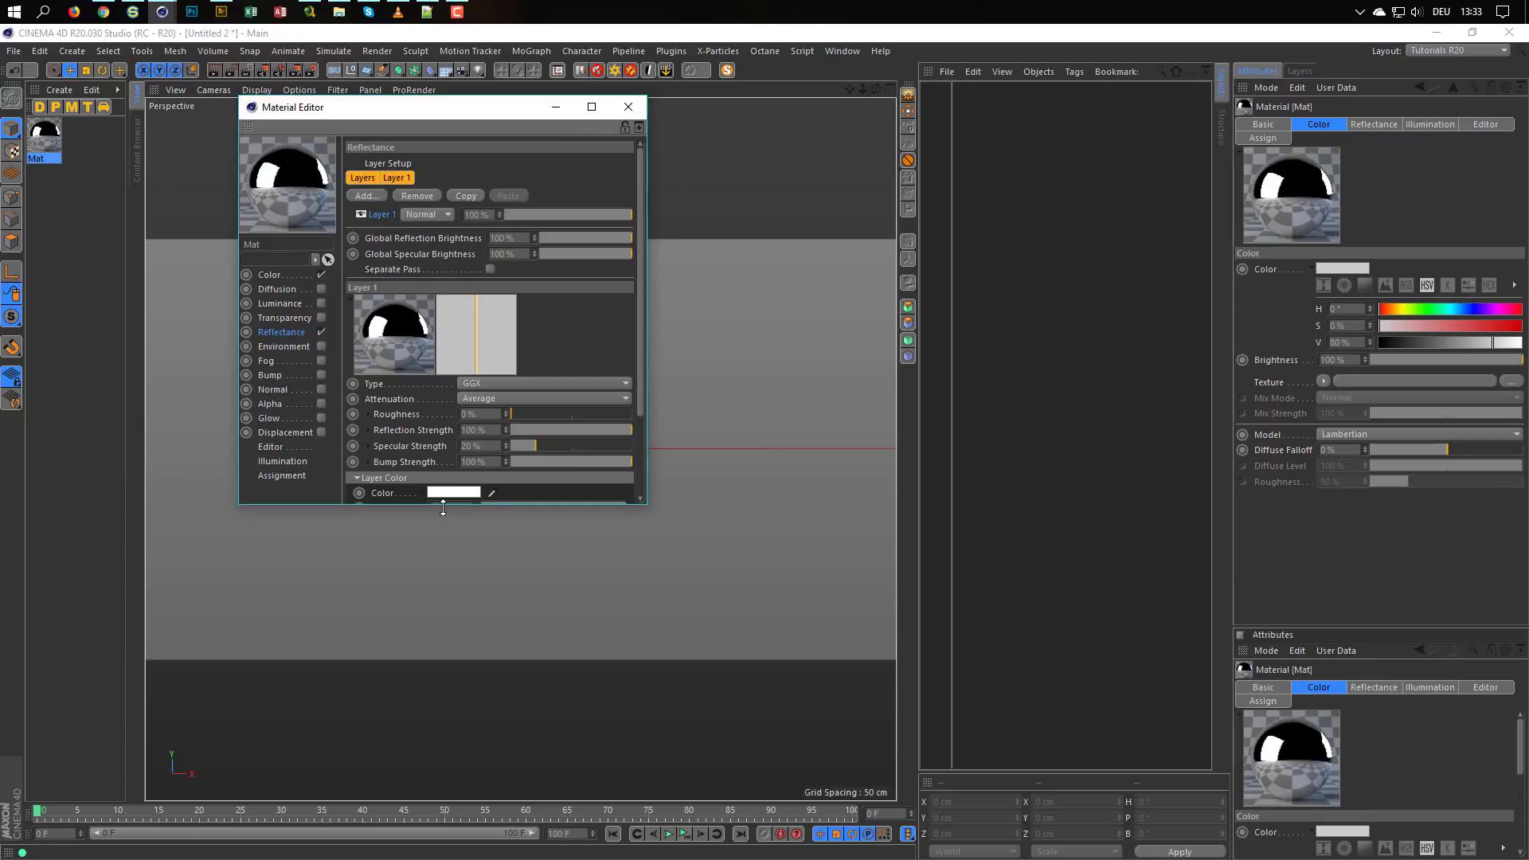
drag(443, 507, 457, 683)
drag(479, 413, 424, 446)
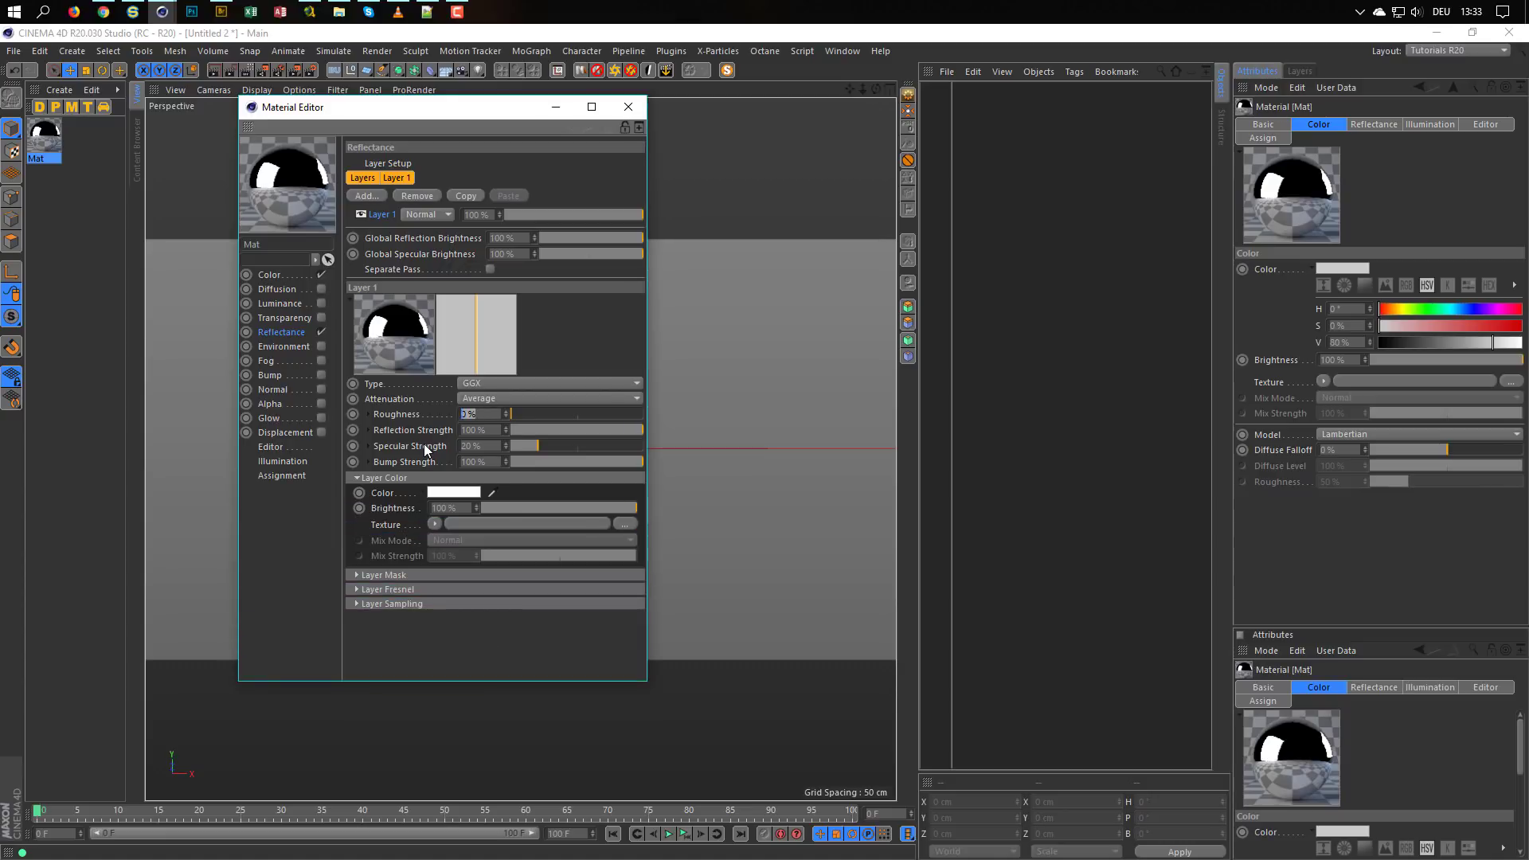
text(10)
key(Return)
Set the GGX layer's Fresnel to Dielectric with the PET preset
click(400, 589)
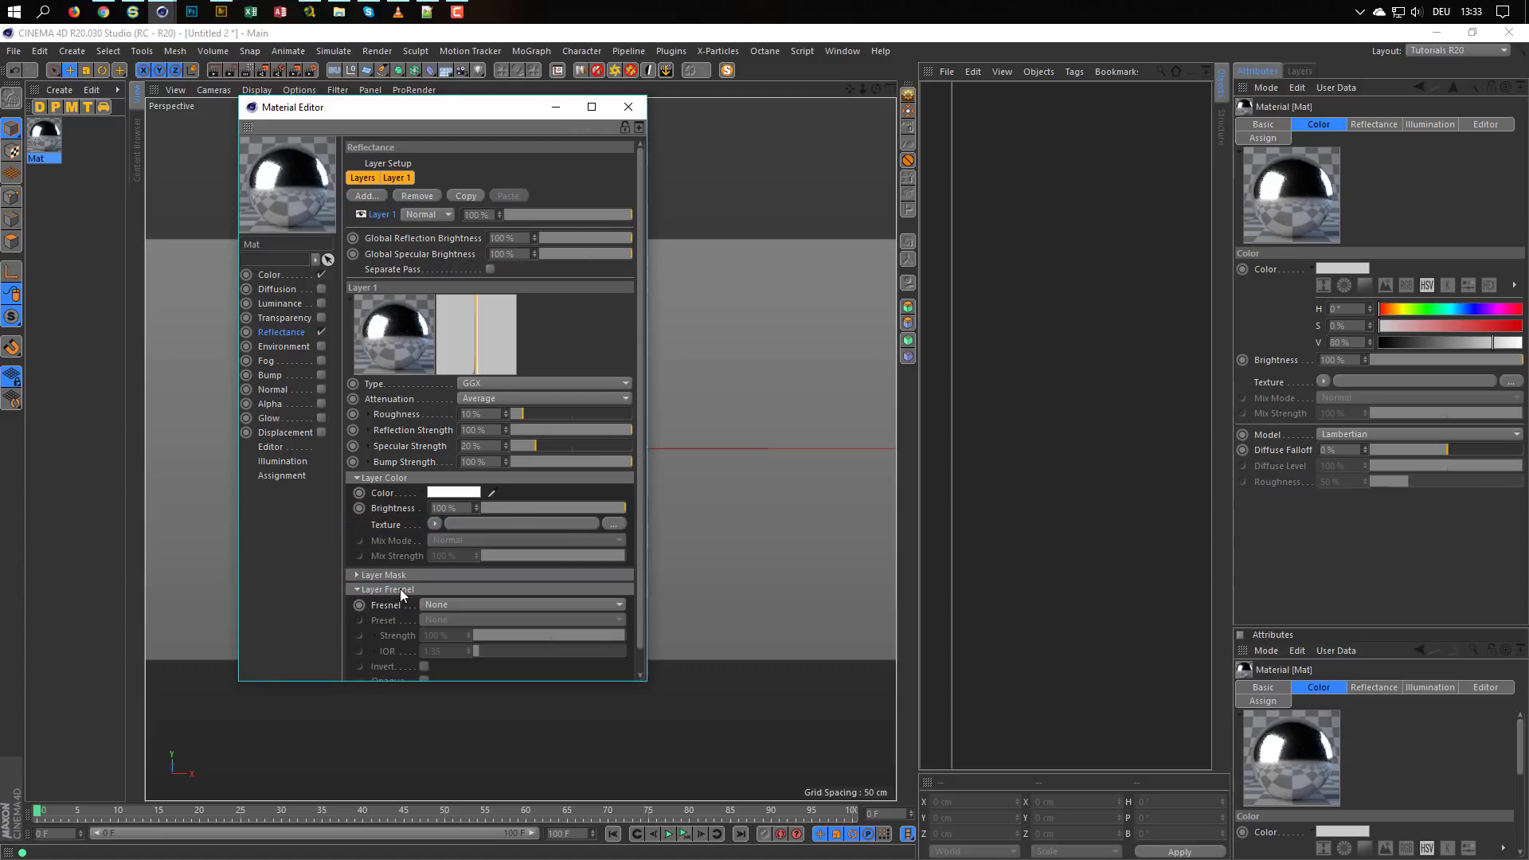
click(437, 604)
click(461, 621)
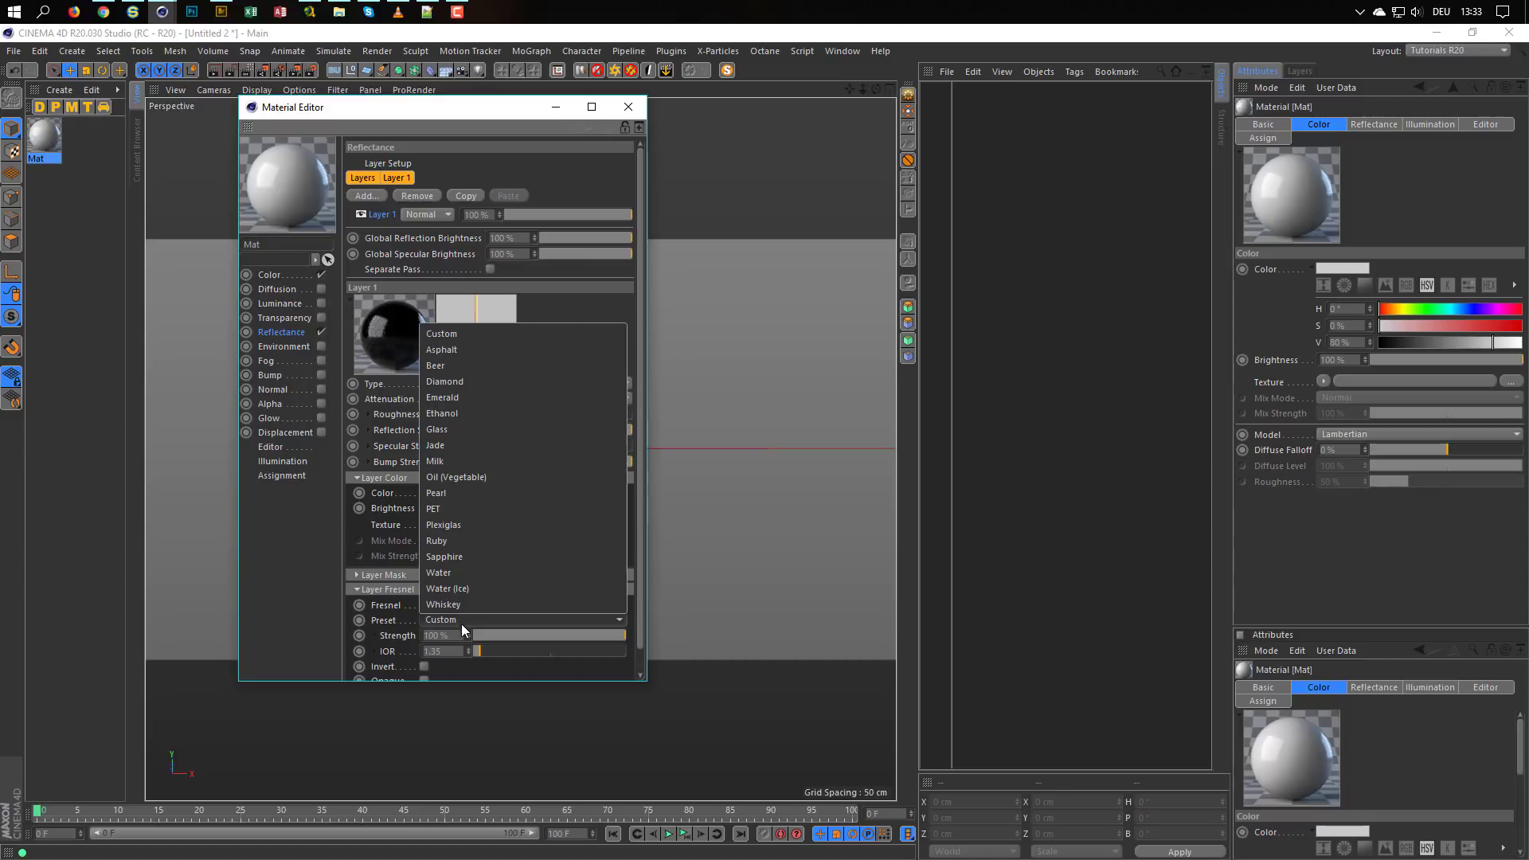
click(478, 510)
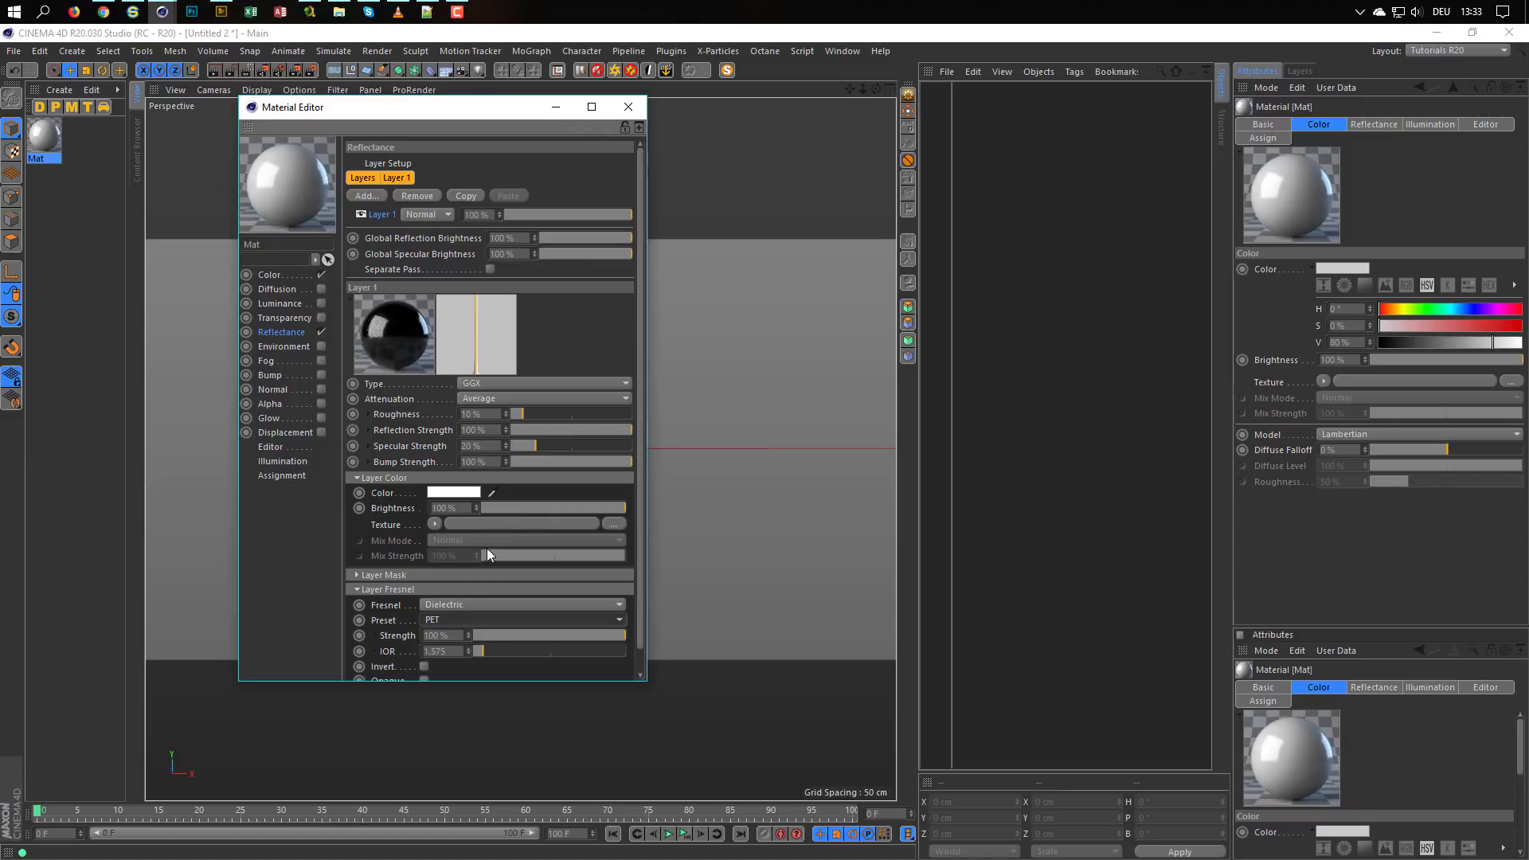
Brighten the material's color to a V value of about 89% and rename the reflectance layer Spec
click(288, 275)
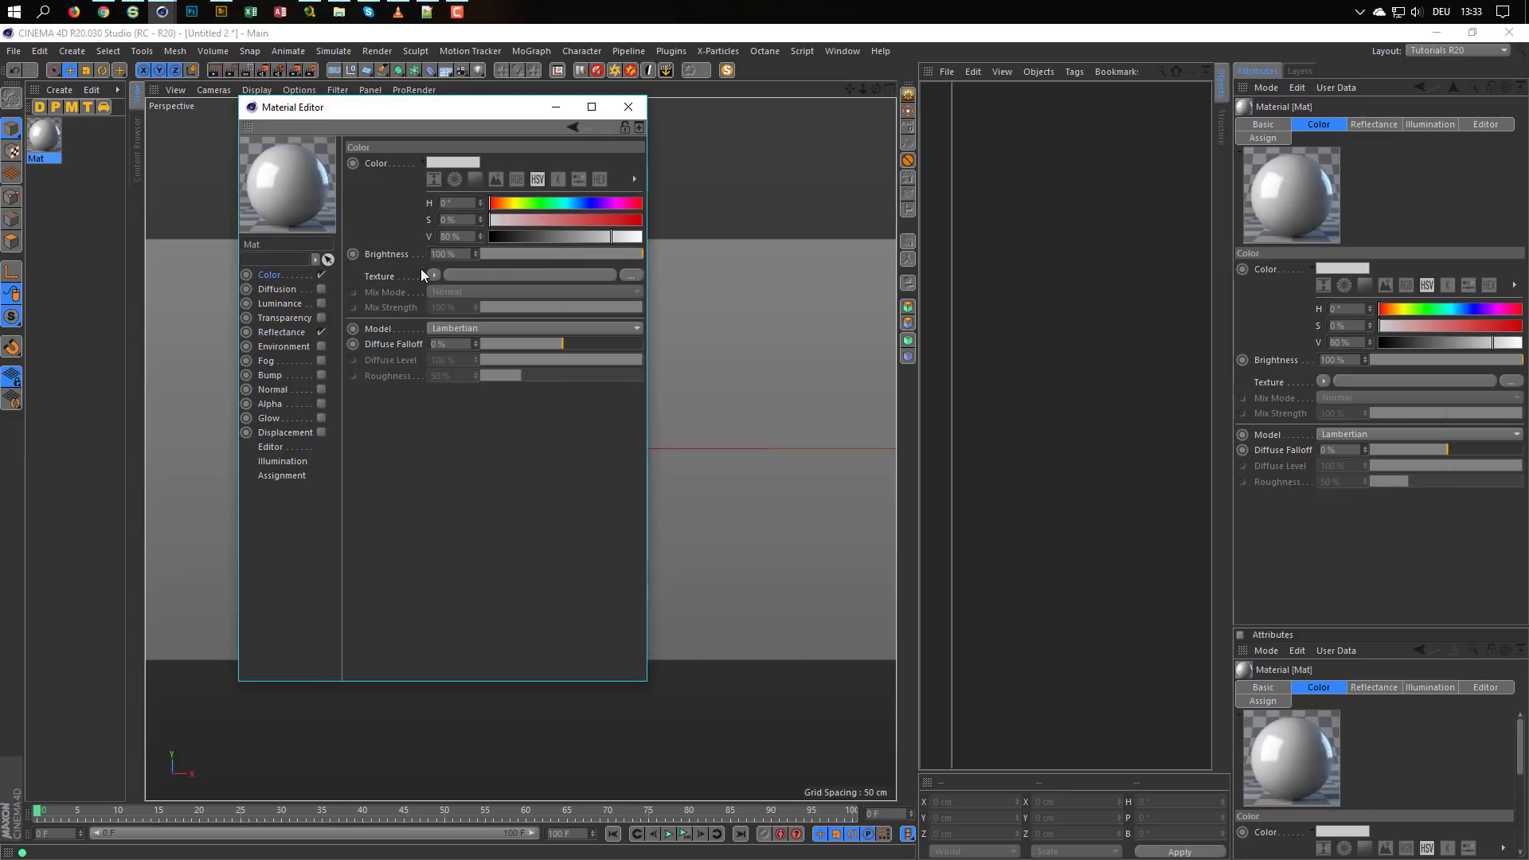
mouse_move(610, 227)
mouse_down()
mouse_move(623, 235)
mouse_move(595, 233)
mouse_move(625, 234)
mouse_up()
click(287, 332)
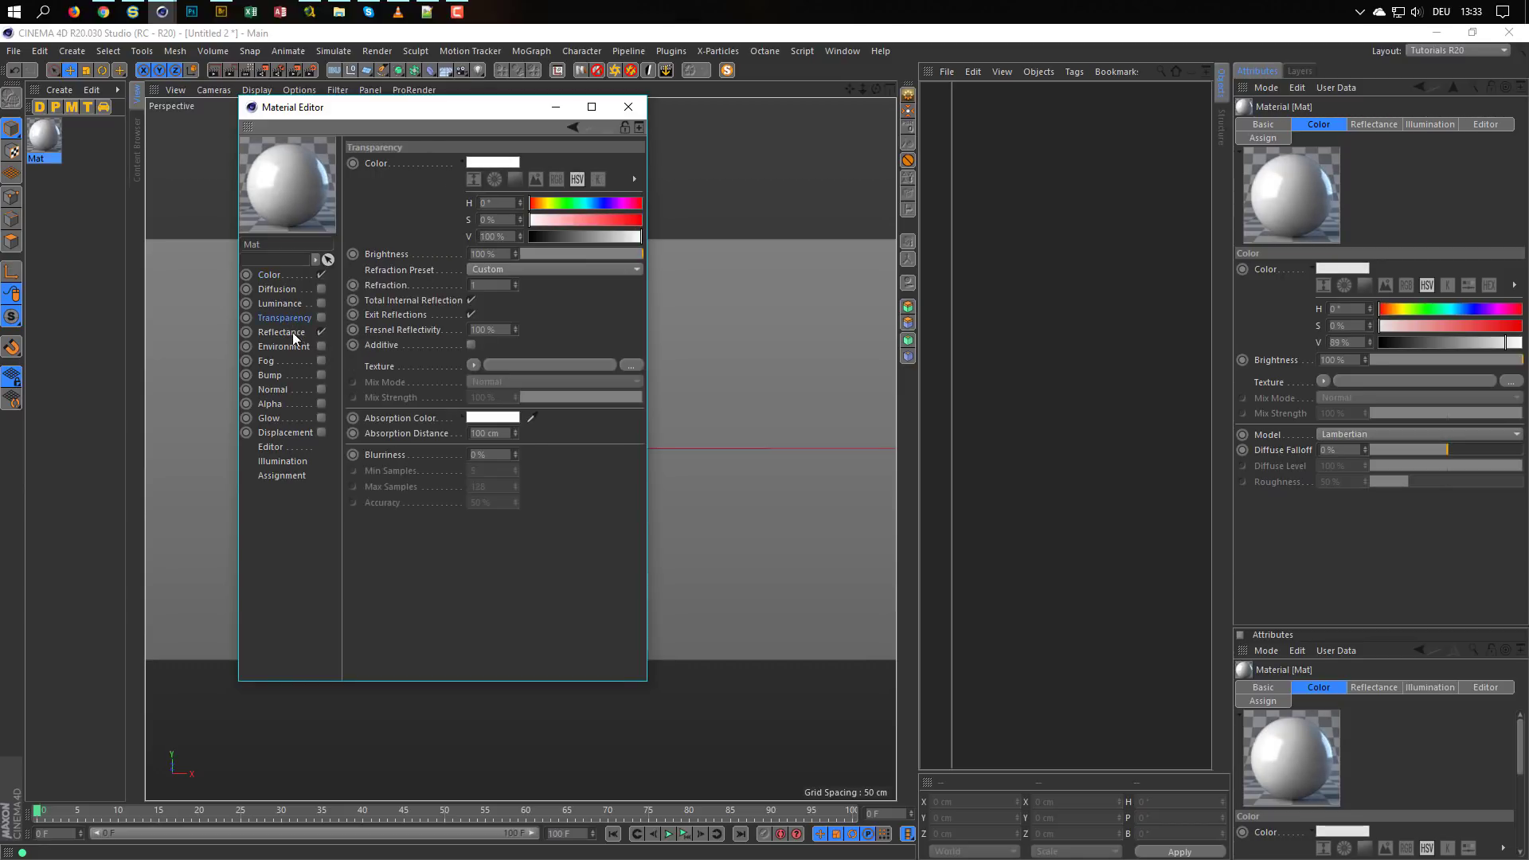
double_click(379, 216)
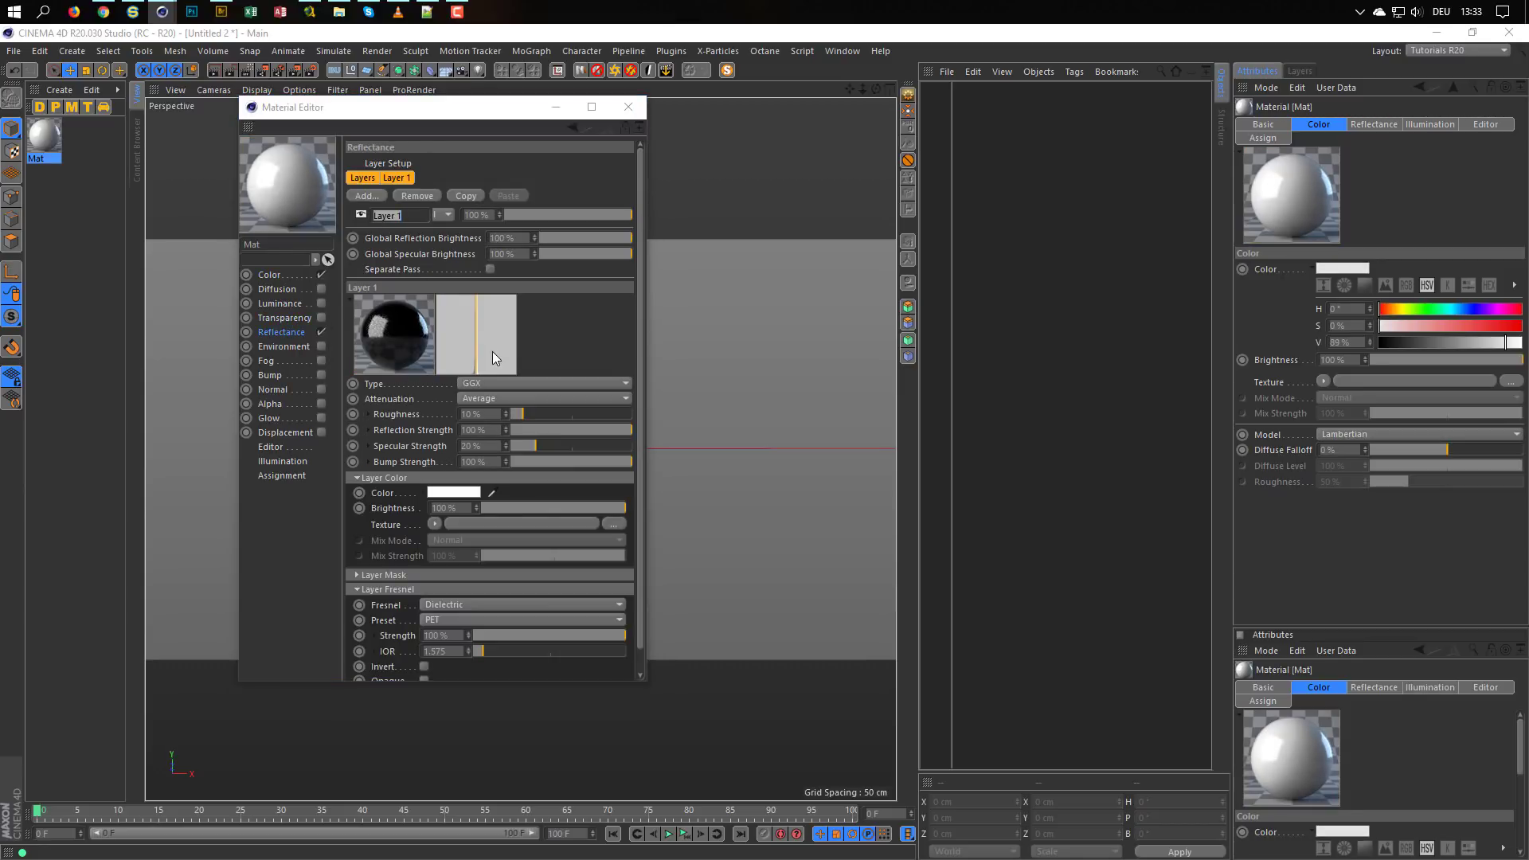
text(Spec)
key(Return)
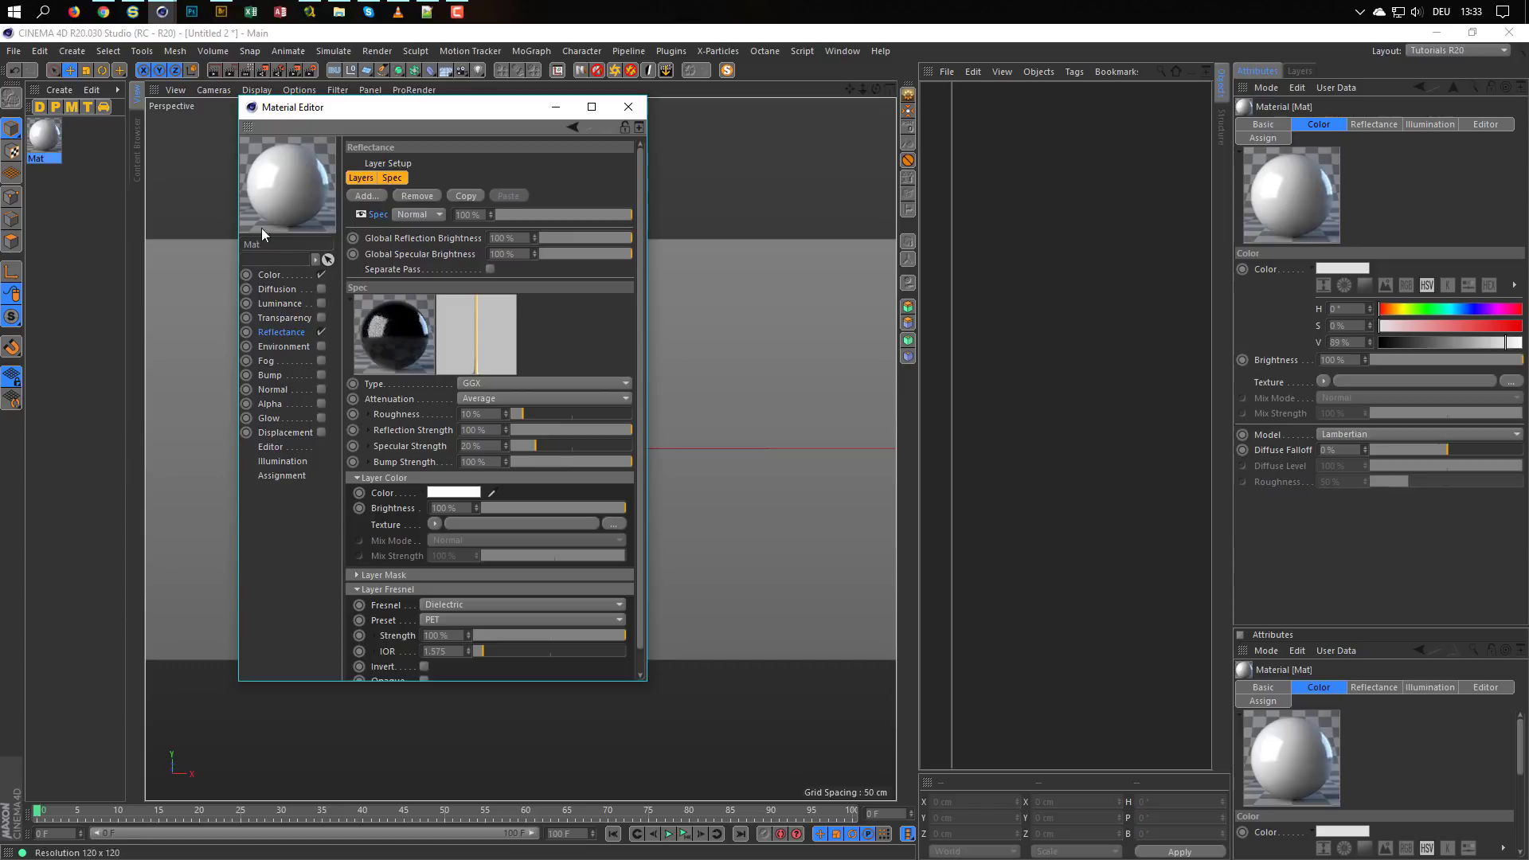
Set the edited material as the default for its type, confirm it, and close the Material Editor
click(49, 137)
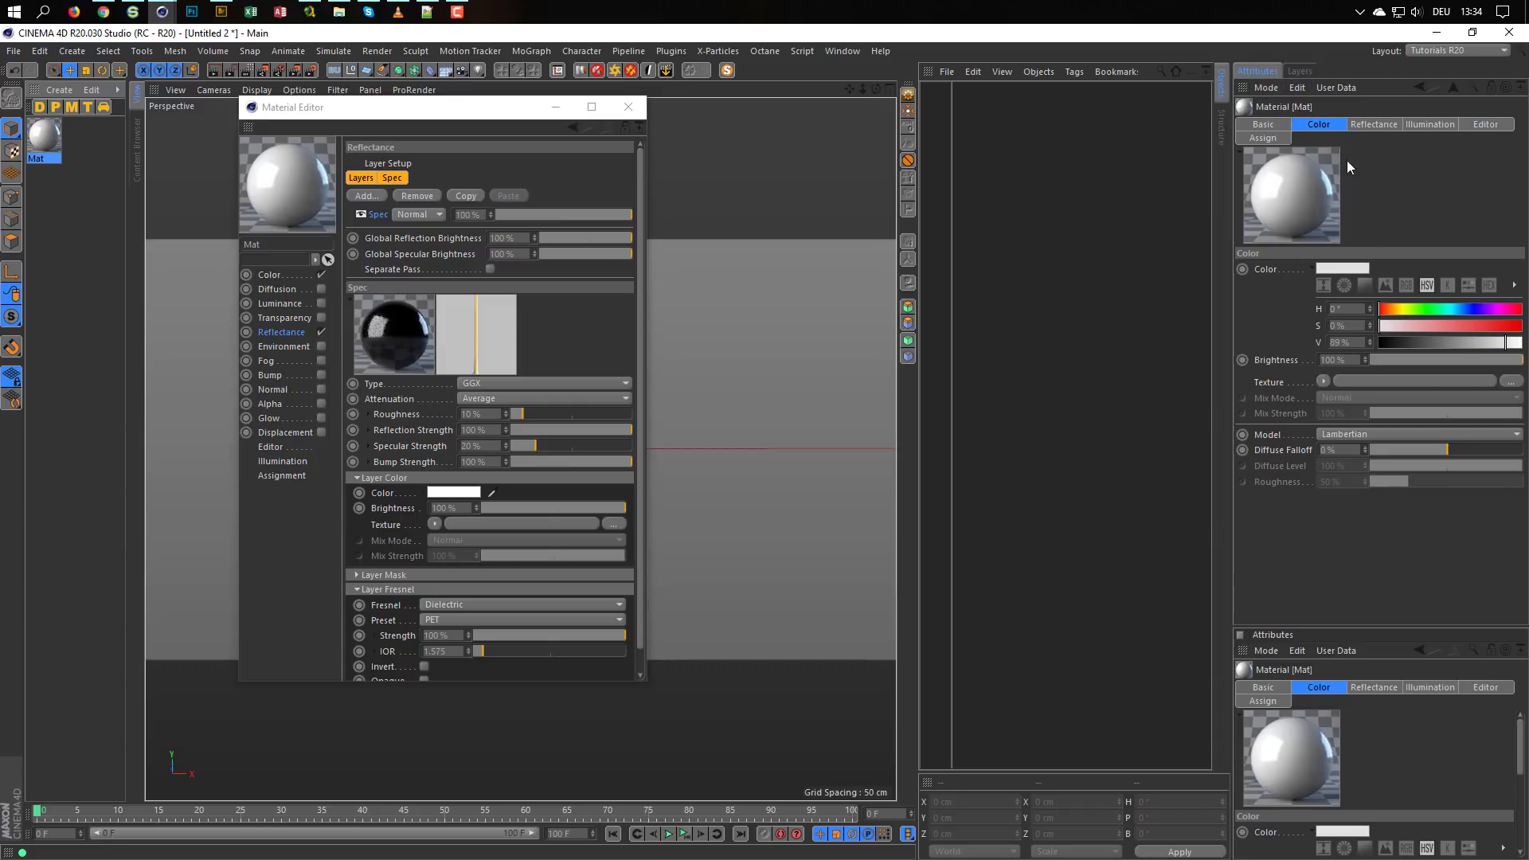
click(1296, 88)
click(1314, 180)
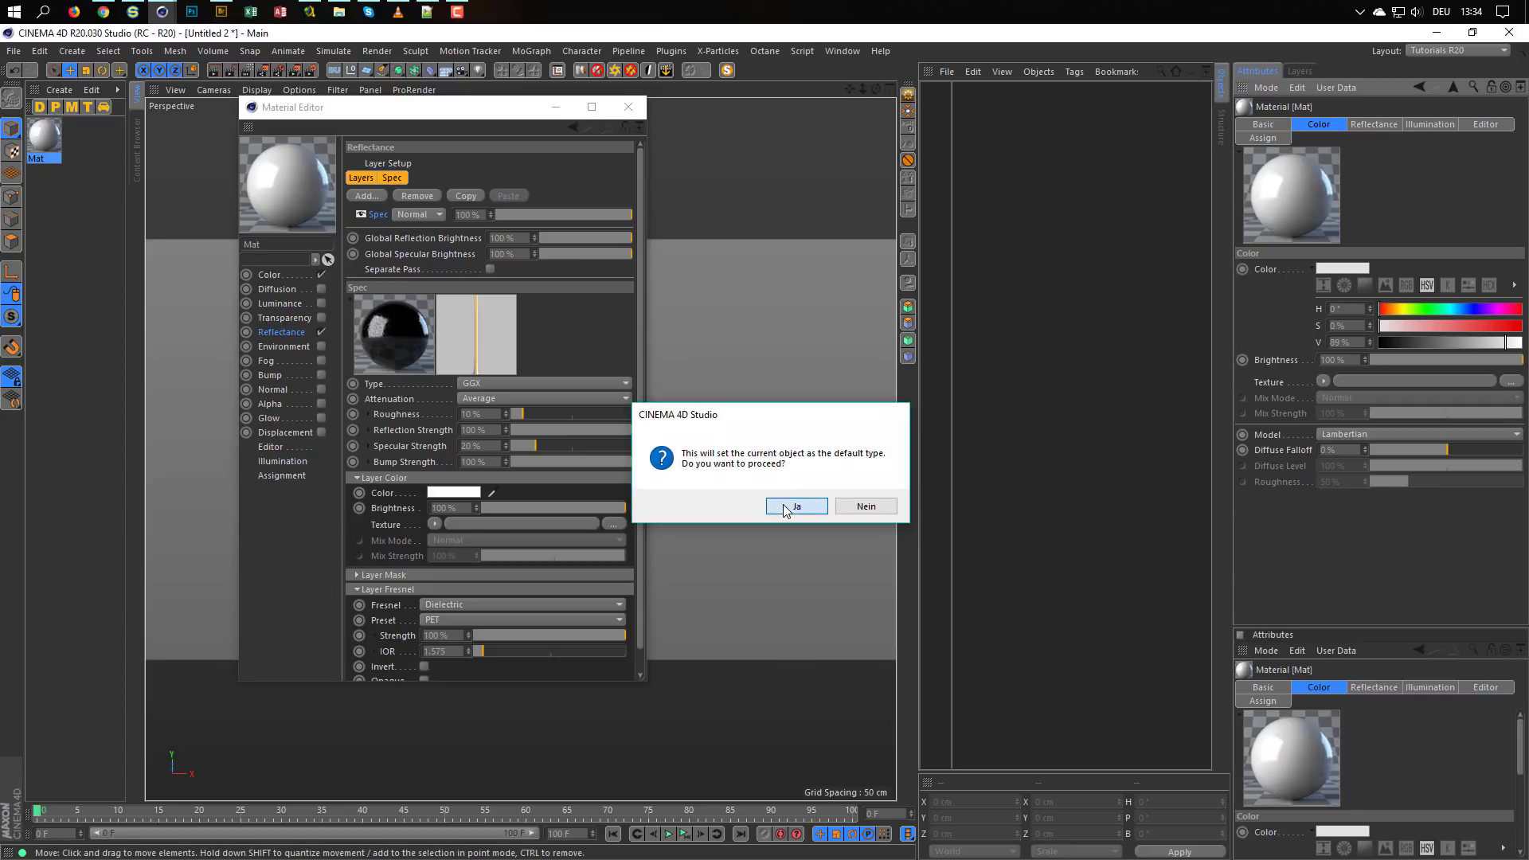
click(796, 507)
click(628, 106)
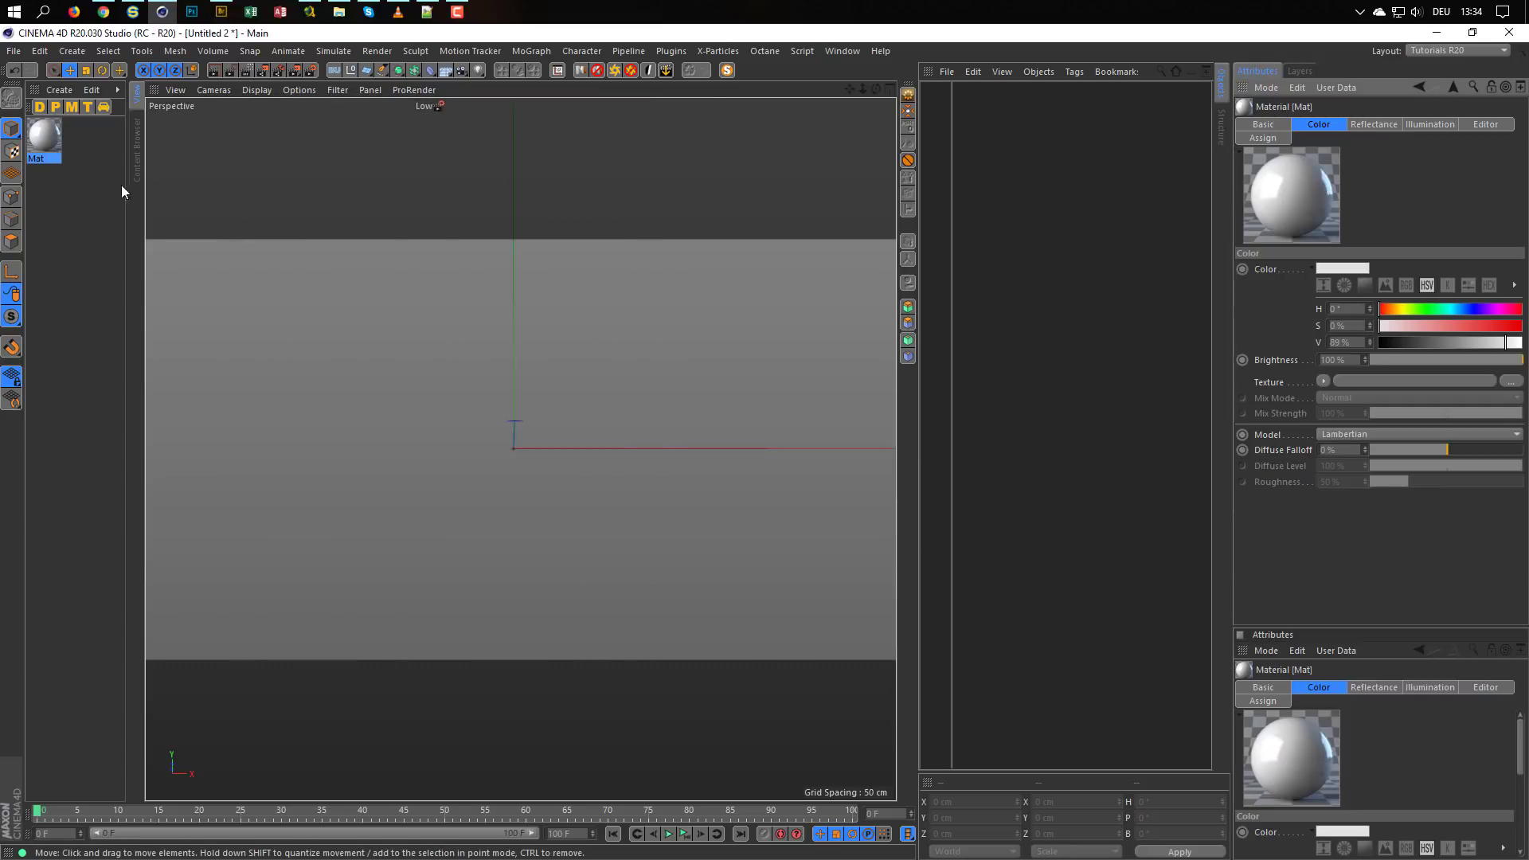
Delete the material, create a fresh one, and check its Reflectance and Color settings in the Material Editor
click(50, 134)
key(Delete)
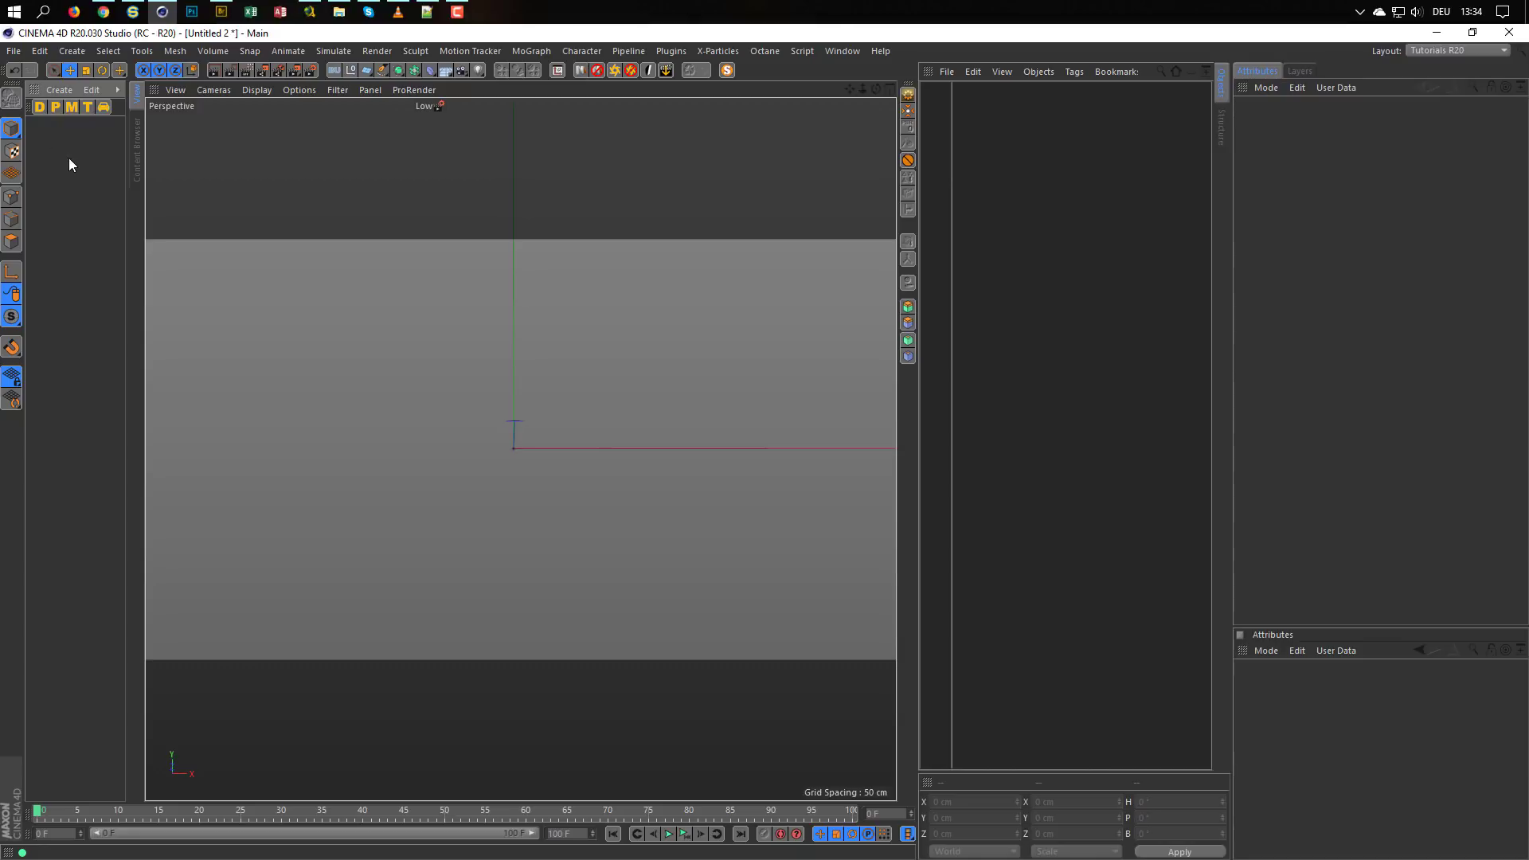
double_click(69, 159)
double_click(44, 135)
click(264, 332)
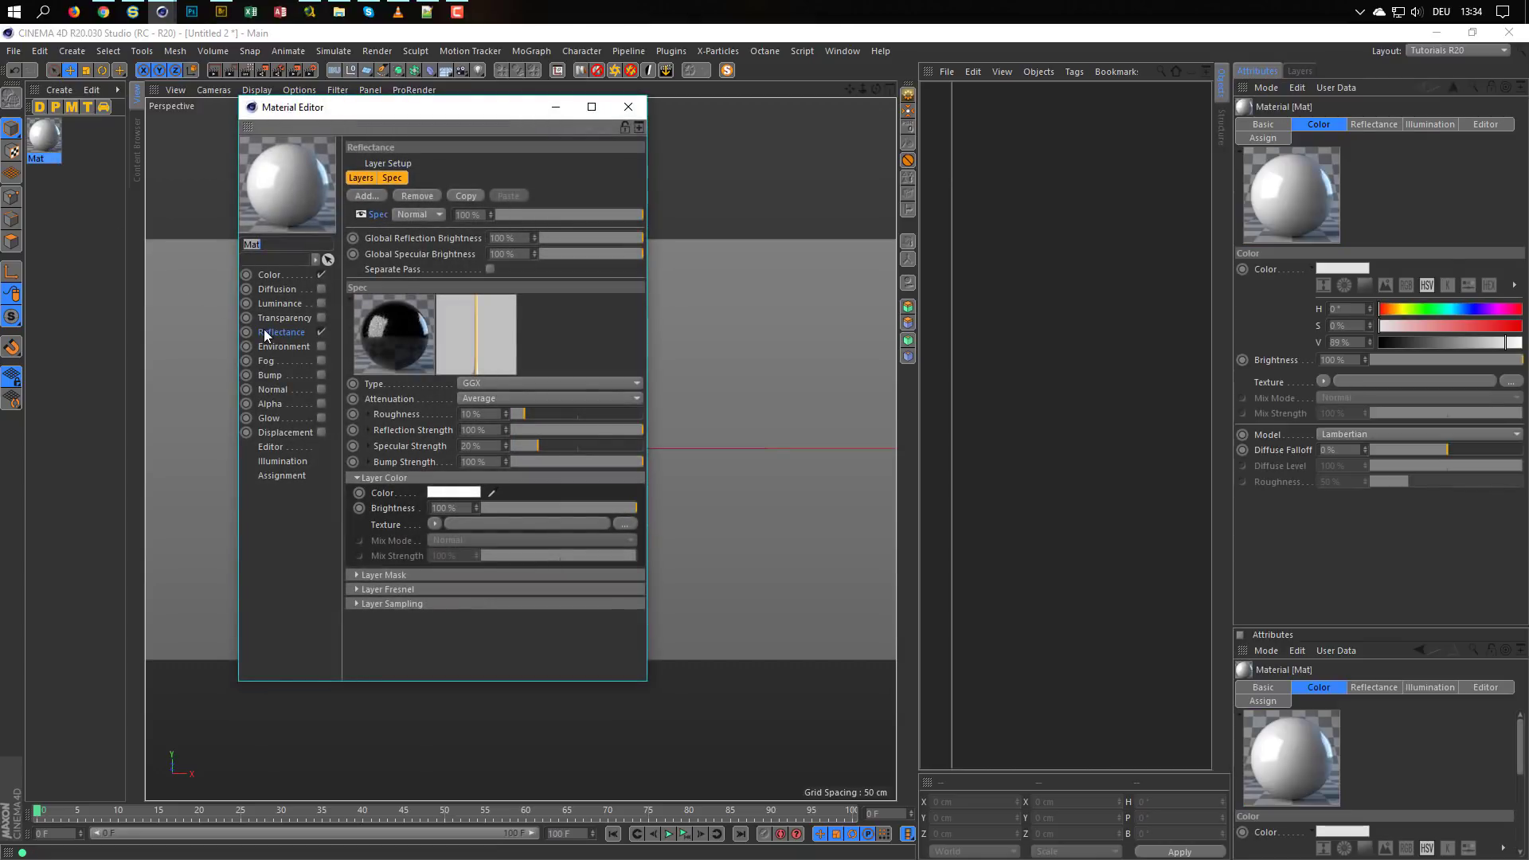
click(266, 331)
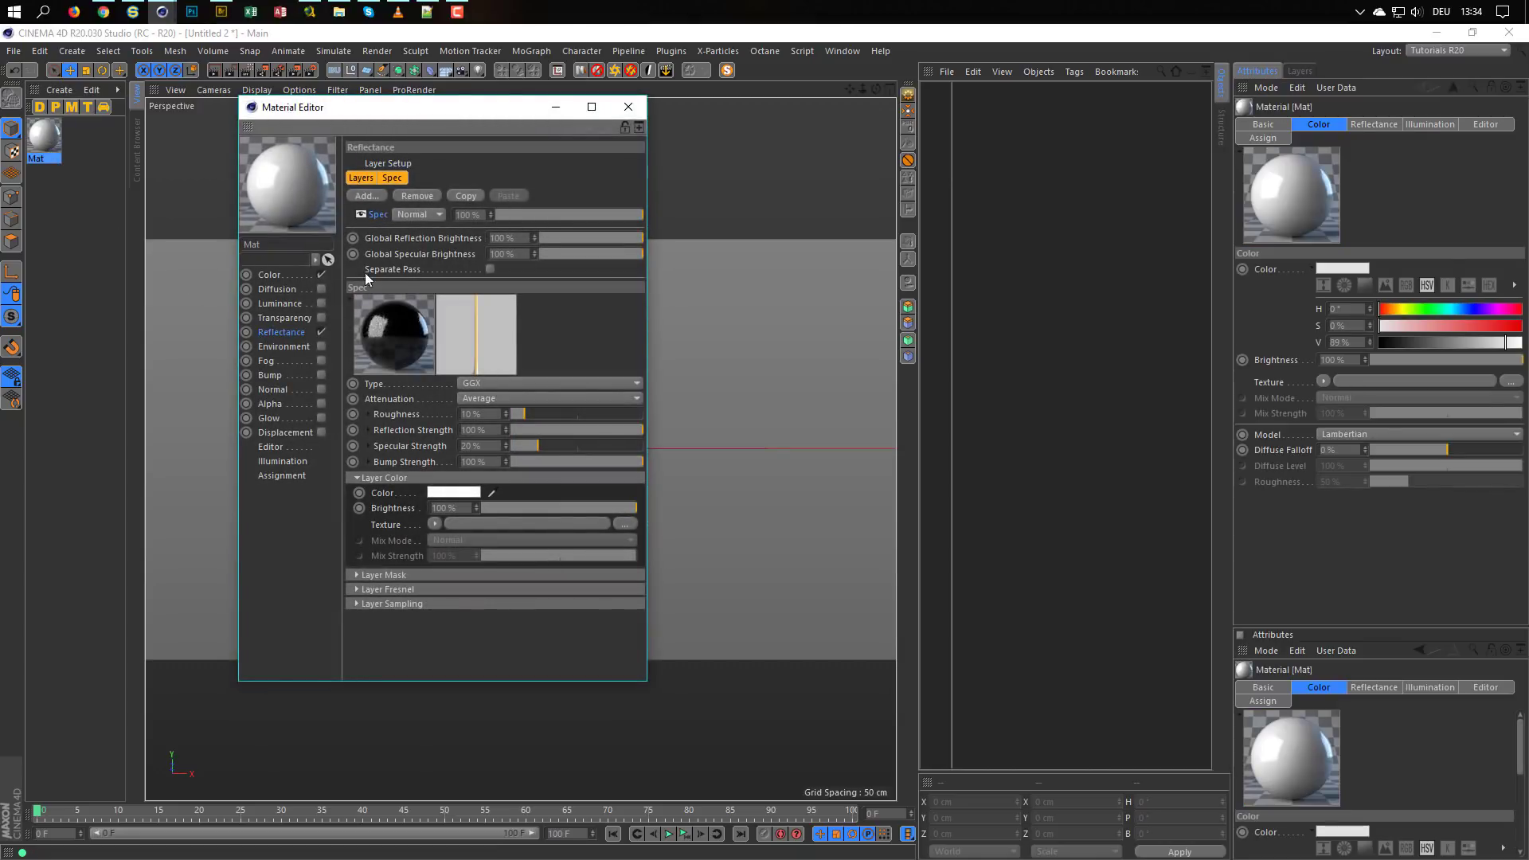
click(289, 271)
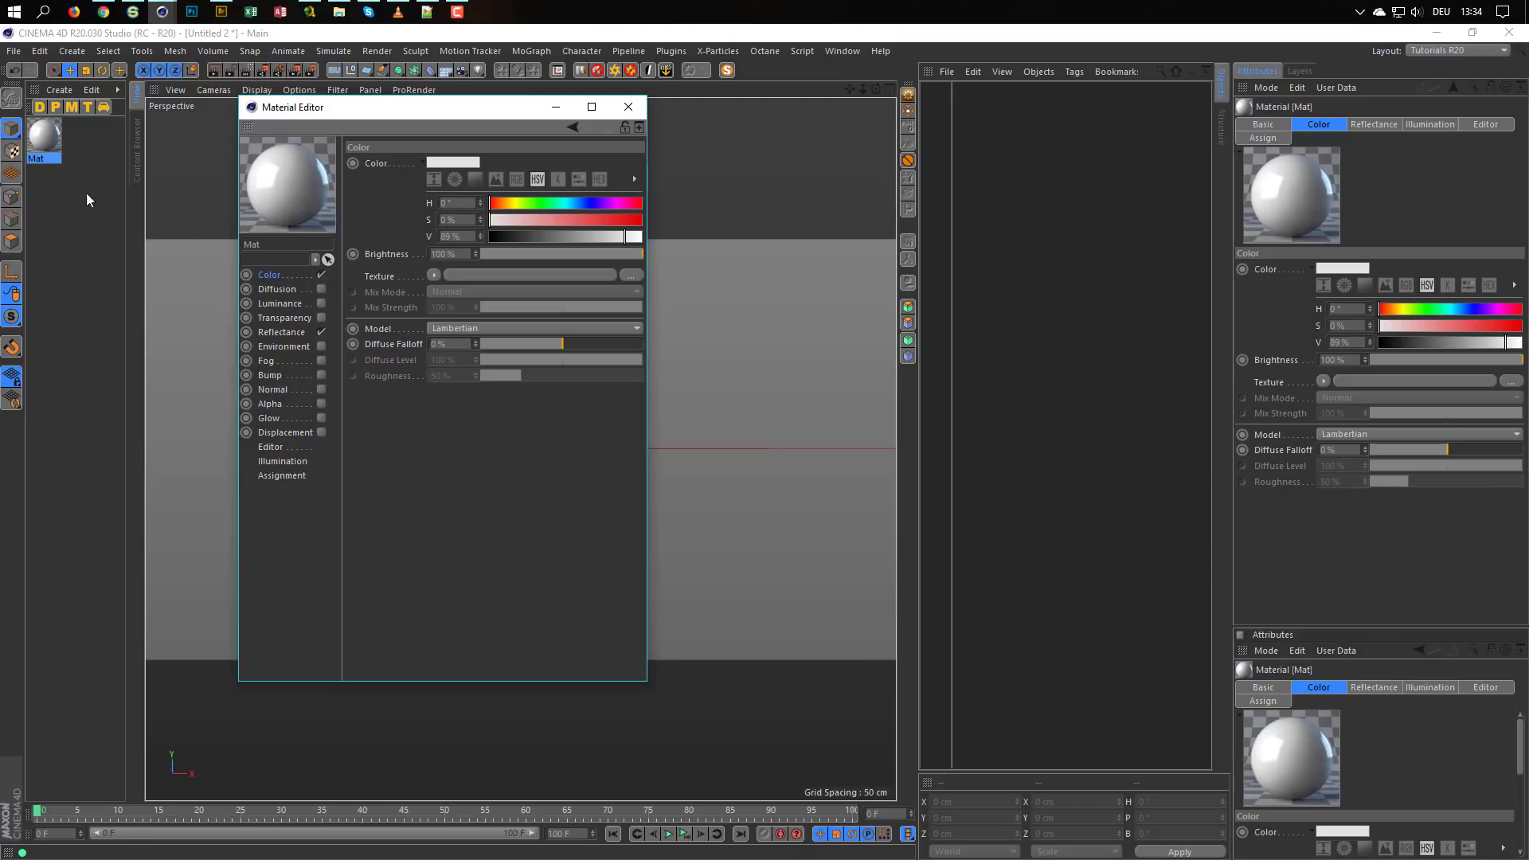
click(628, 106)
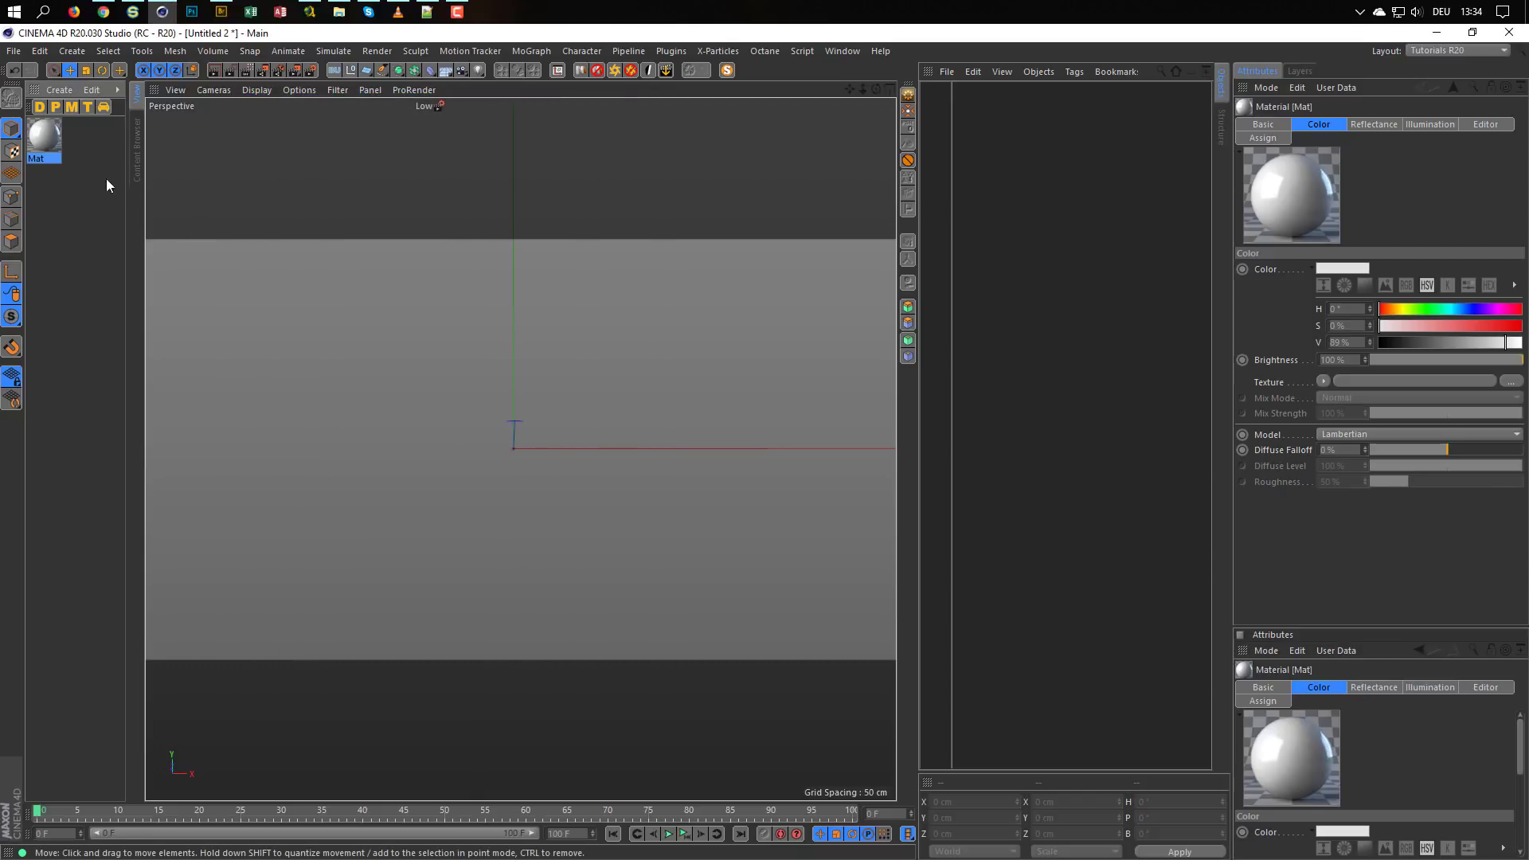
Rename the new material as New
click(69, 159)
click(50, 141)
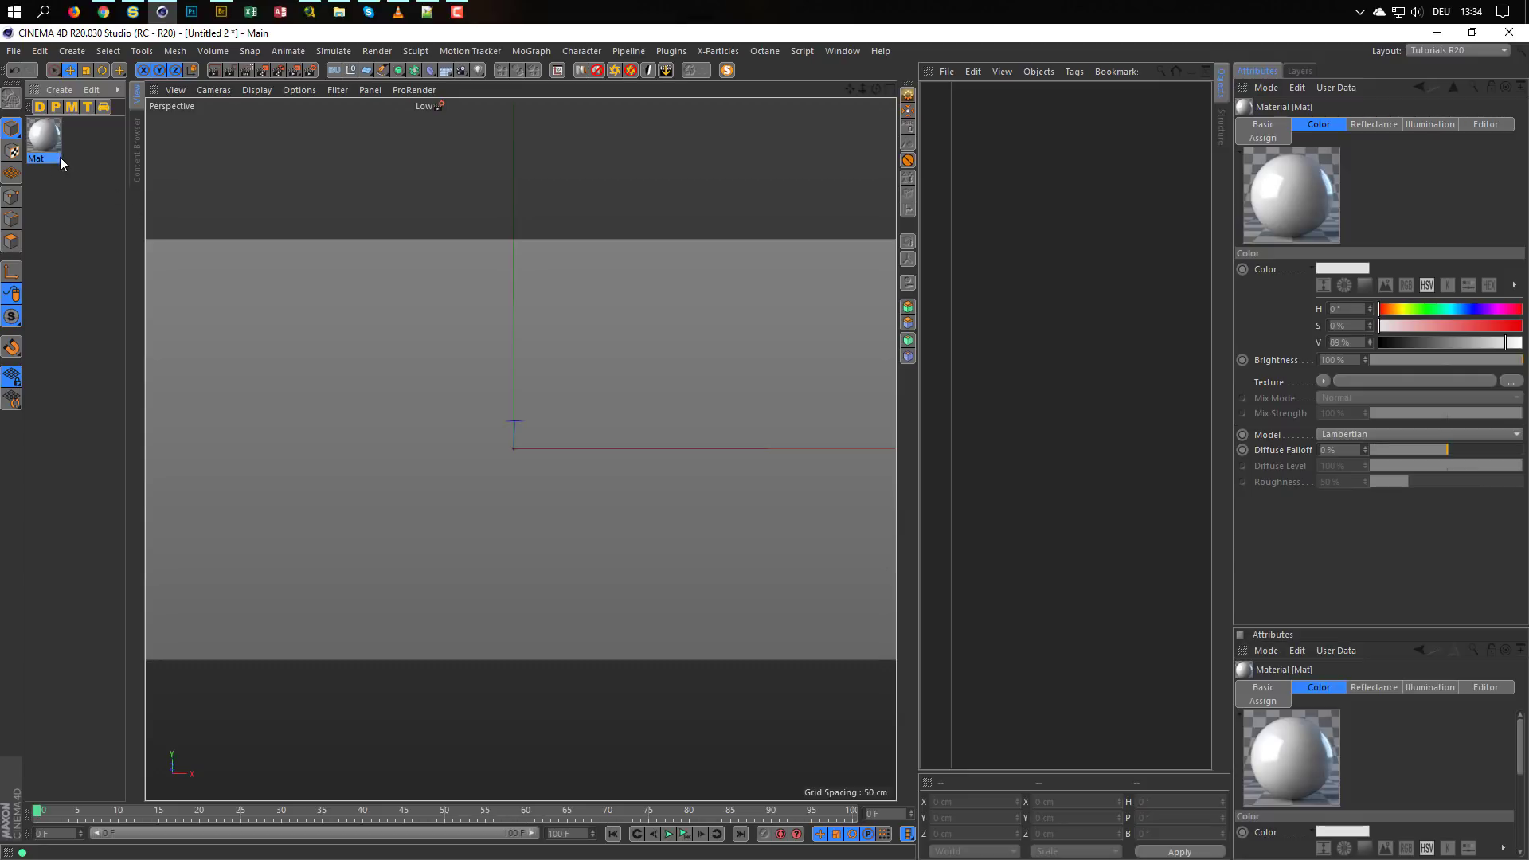
double_click(40, 160)
text(New)
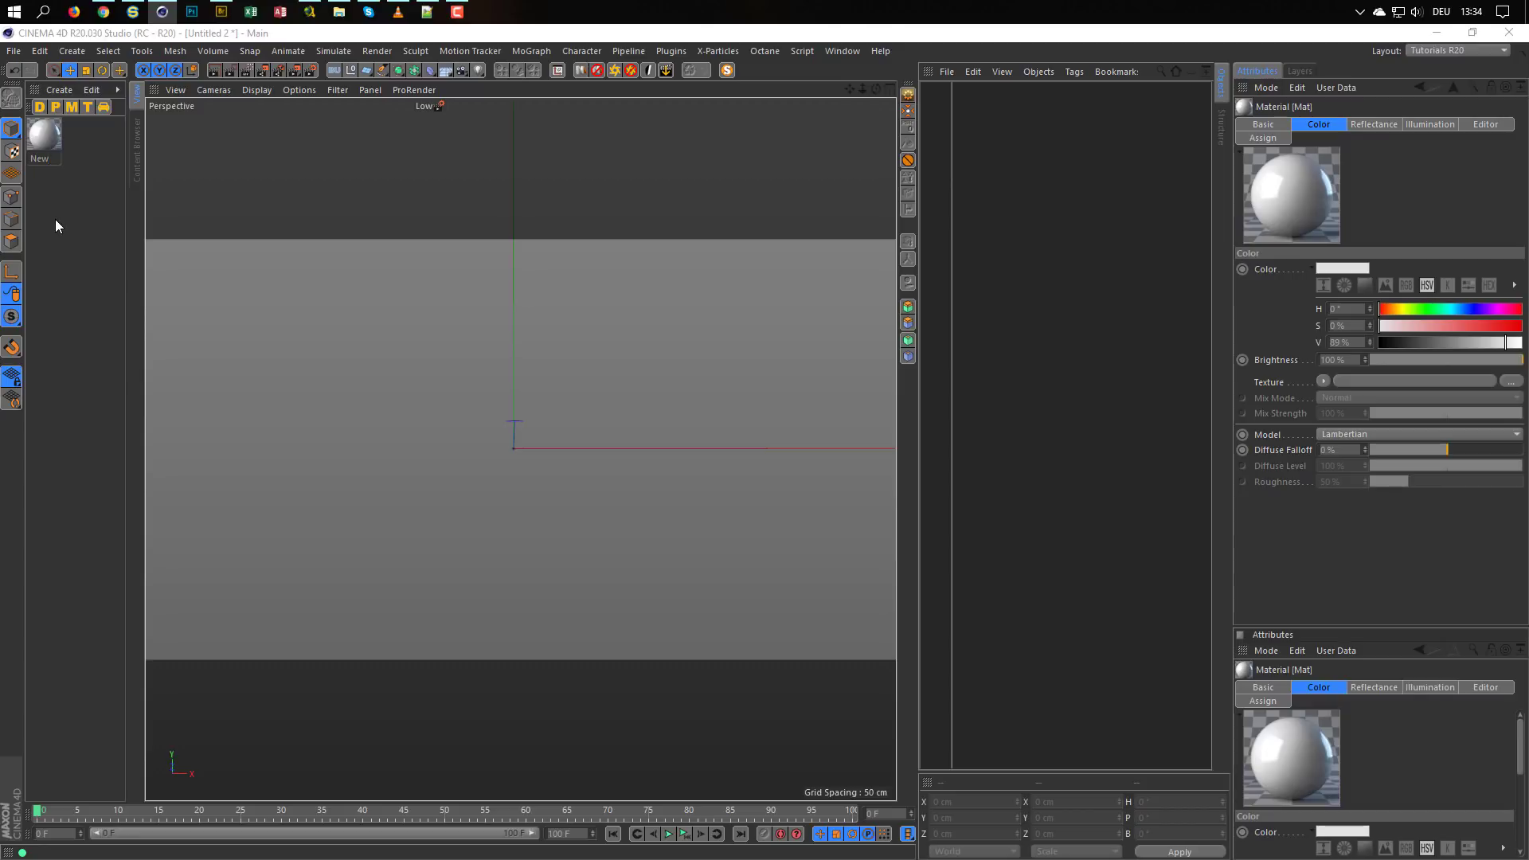
key(Return)
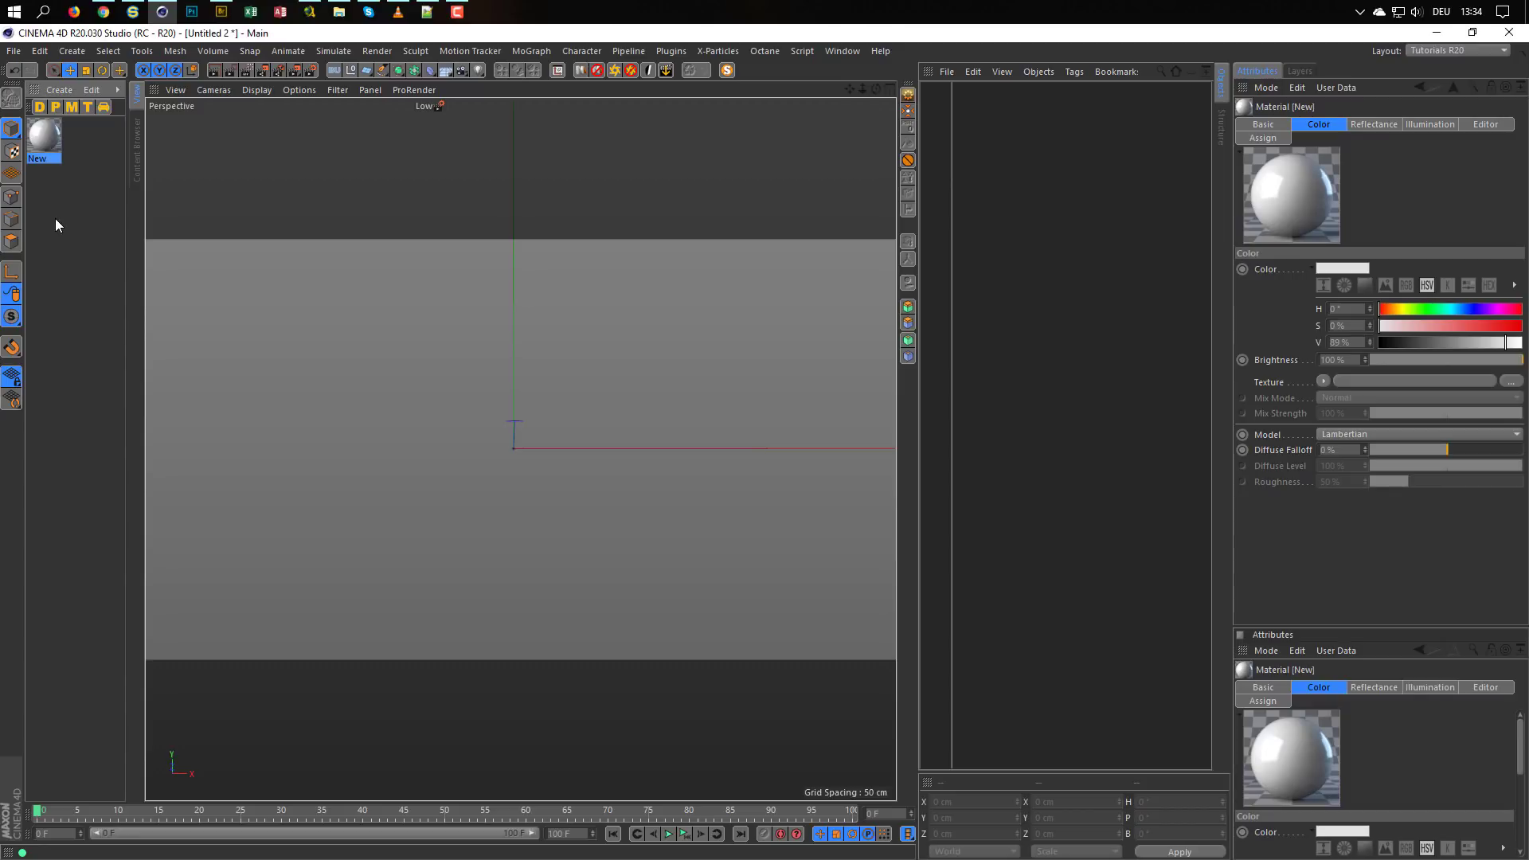
Show the Presets in the Content Browser and locate the command for creating a new preset library
click(140, 148)
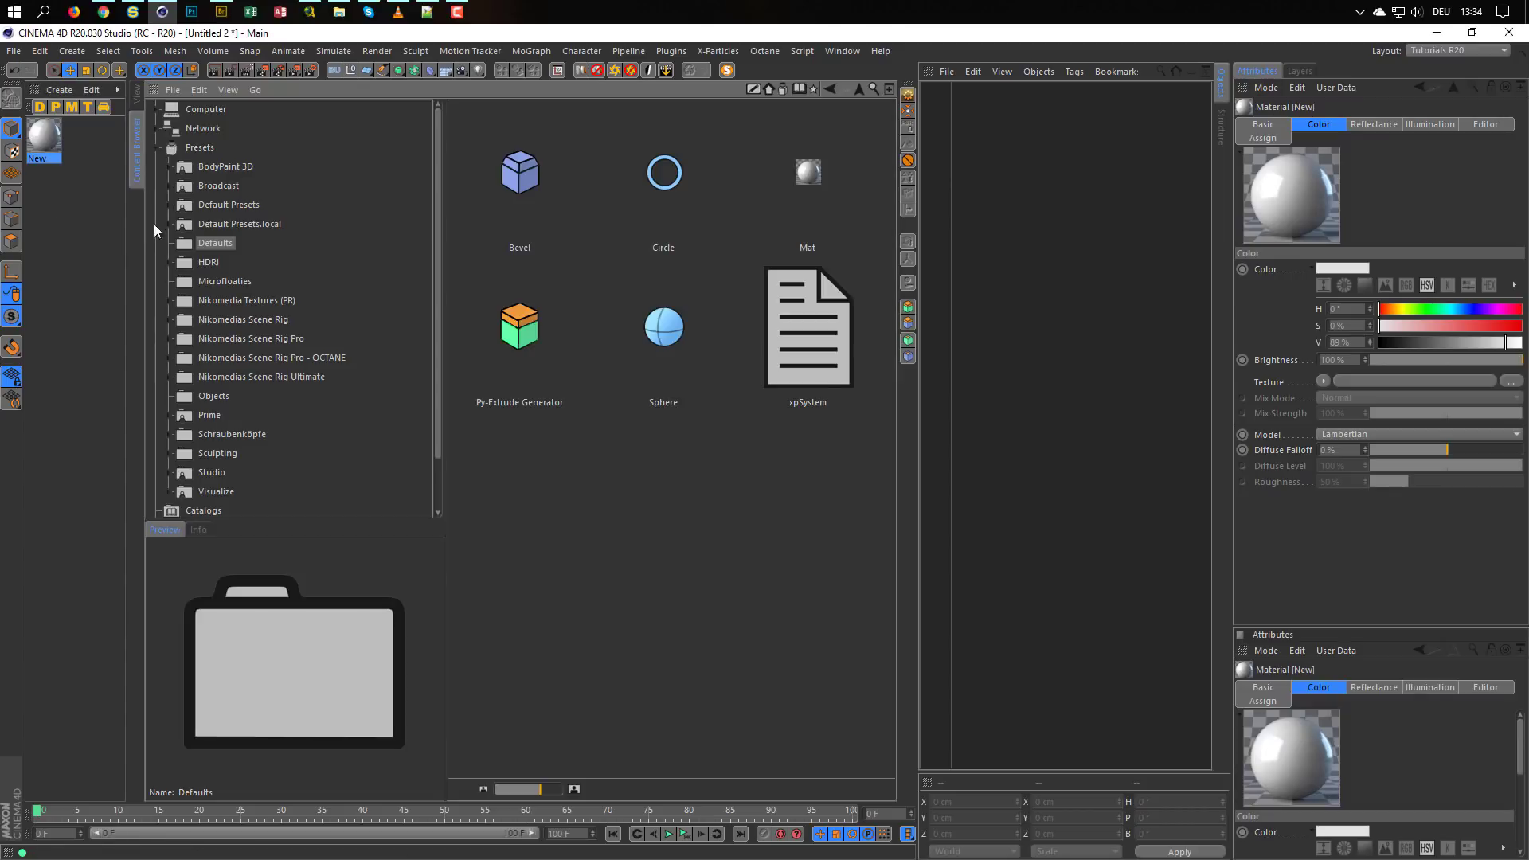
click(197, 149)
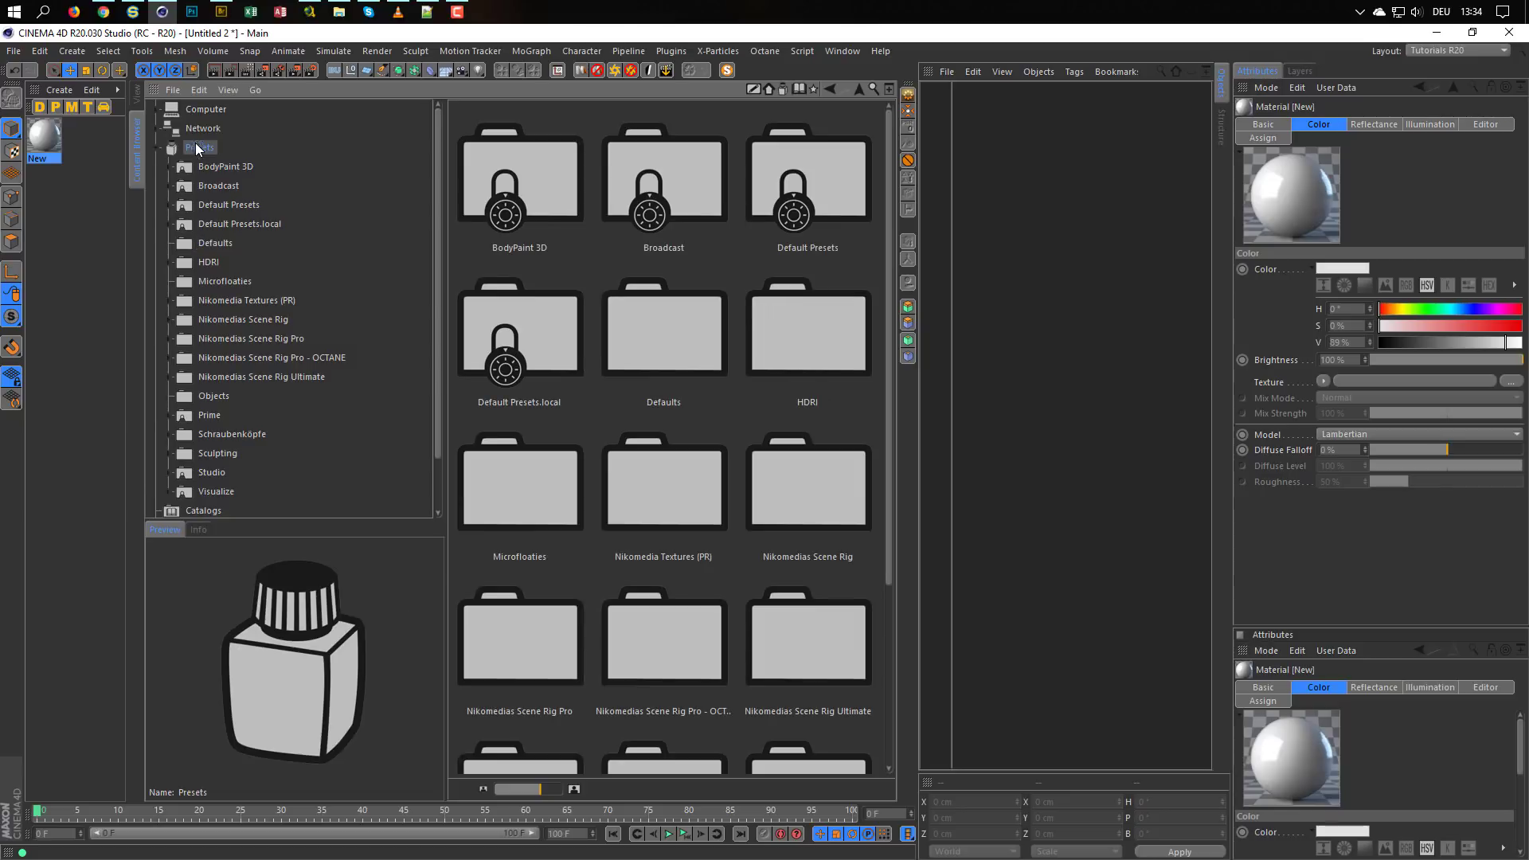
click(171, 90)
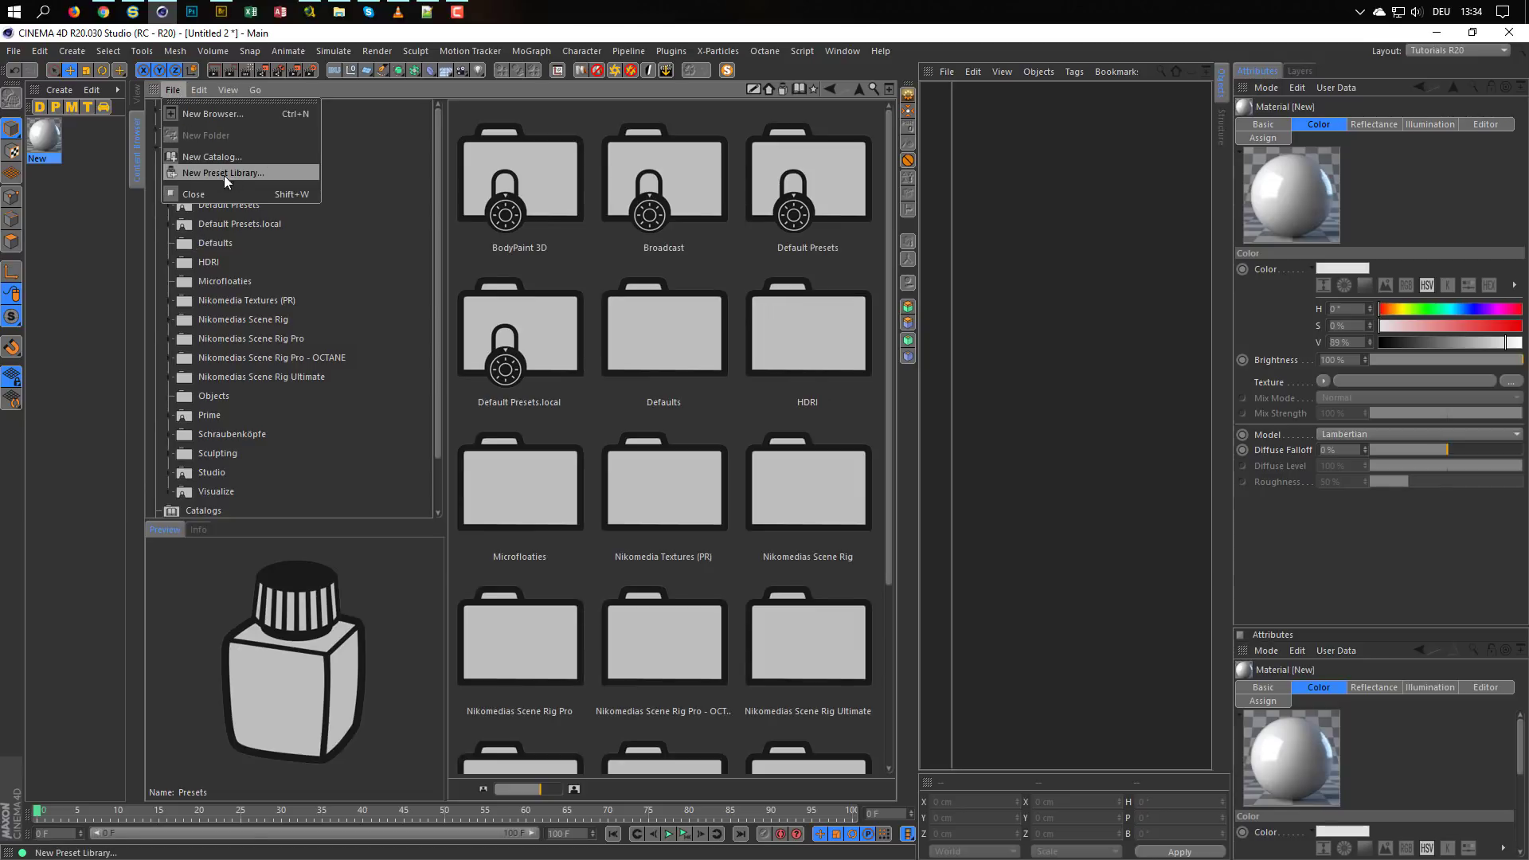
click(394, 89)
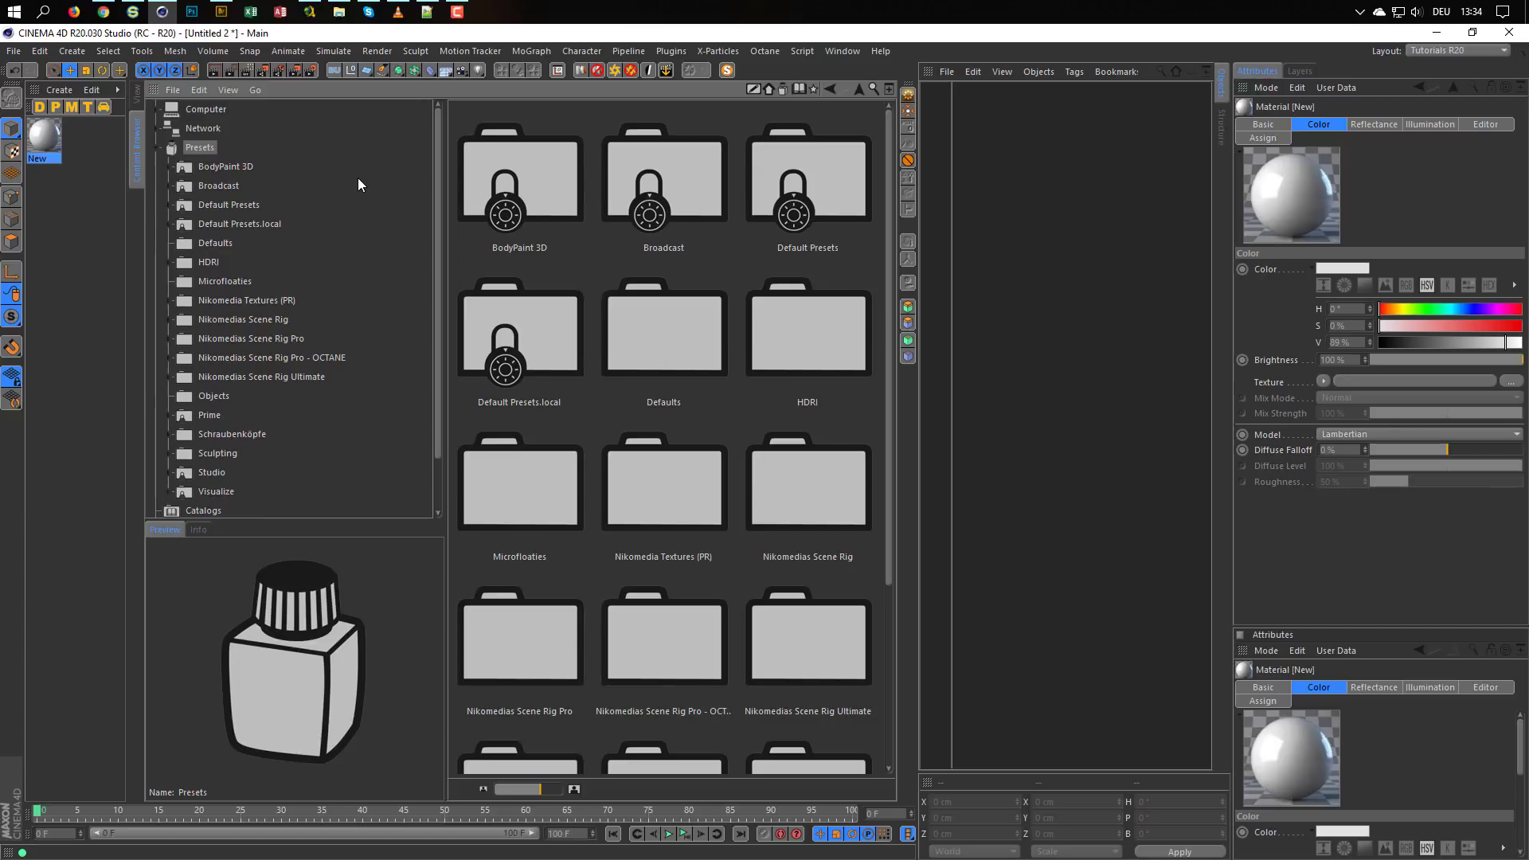
Store the New material as a preset in the Abstract folder of the Nikomedia Textures library
click(171, 300)
click(224, 323)
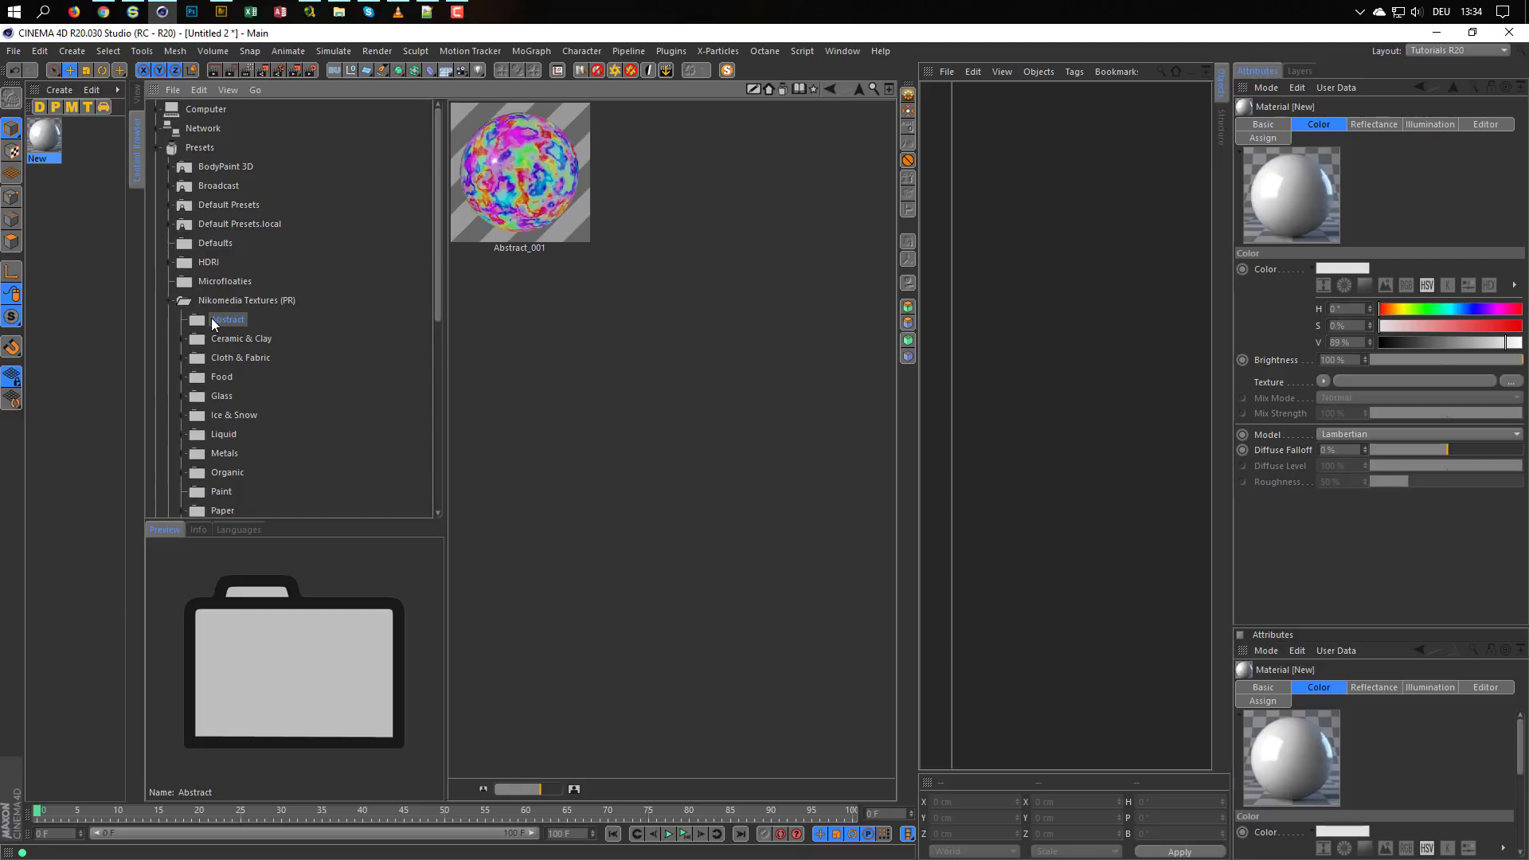
drag(44, 140, 662, 304)
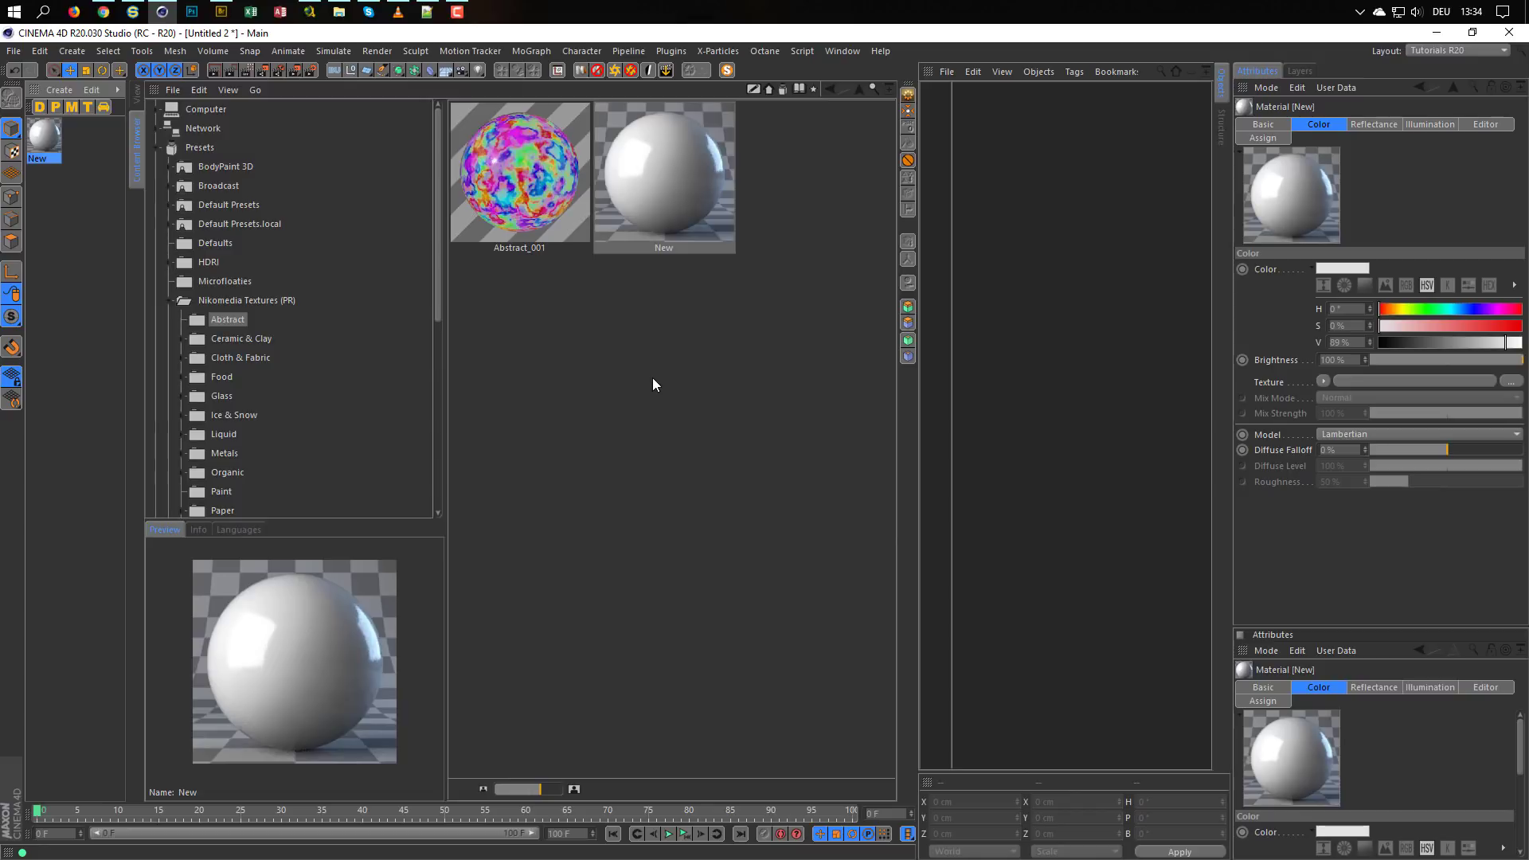
click(672, 192)
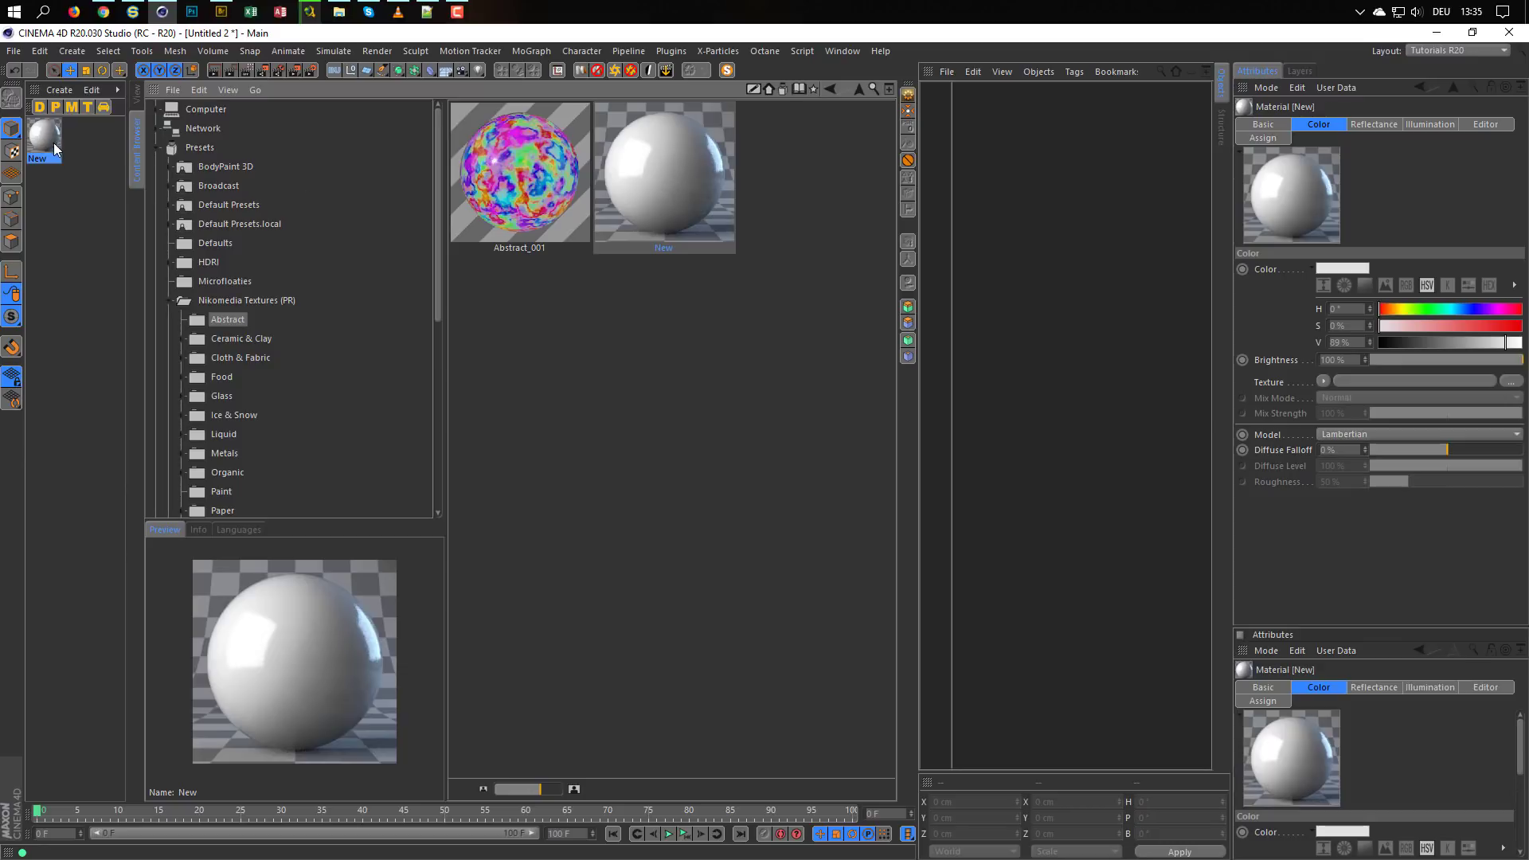
Examine the Ceramic & Clay presets and the images in their tex folder, and return to the Nikomedia Textures overview
click(246, 343)
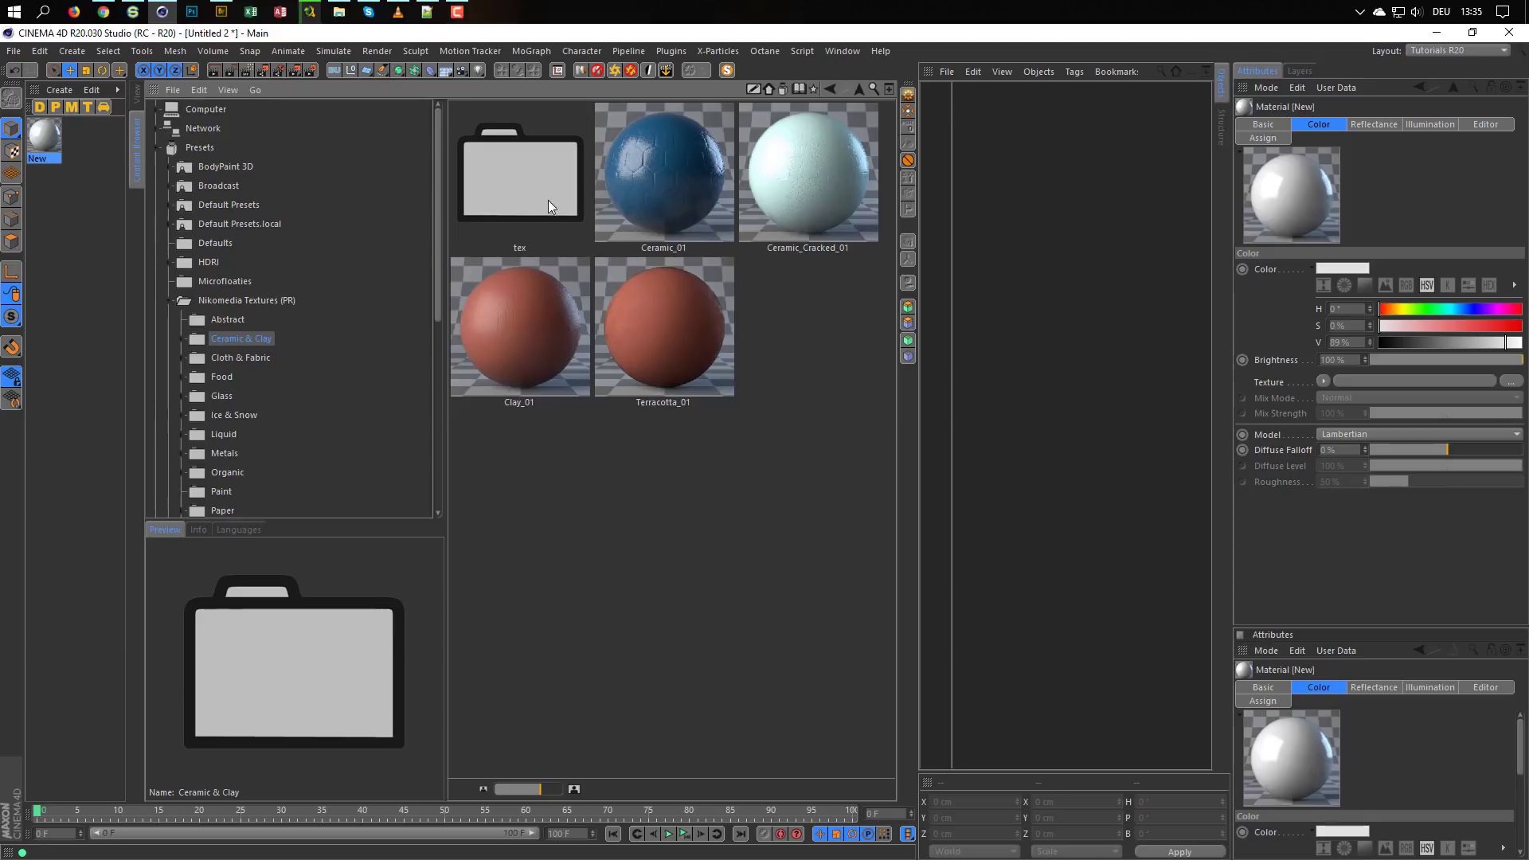
double_click(509, 185)
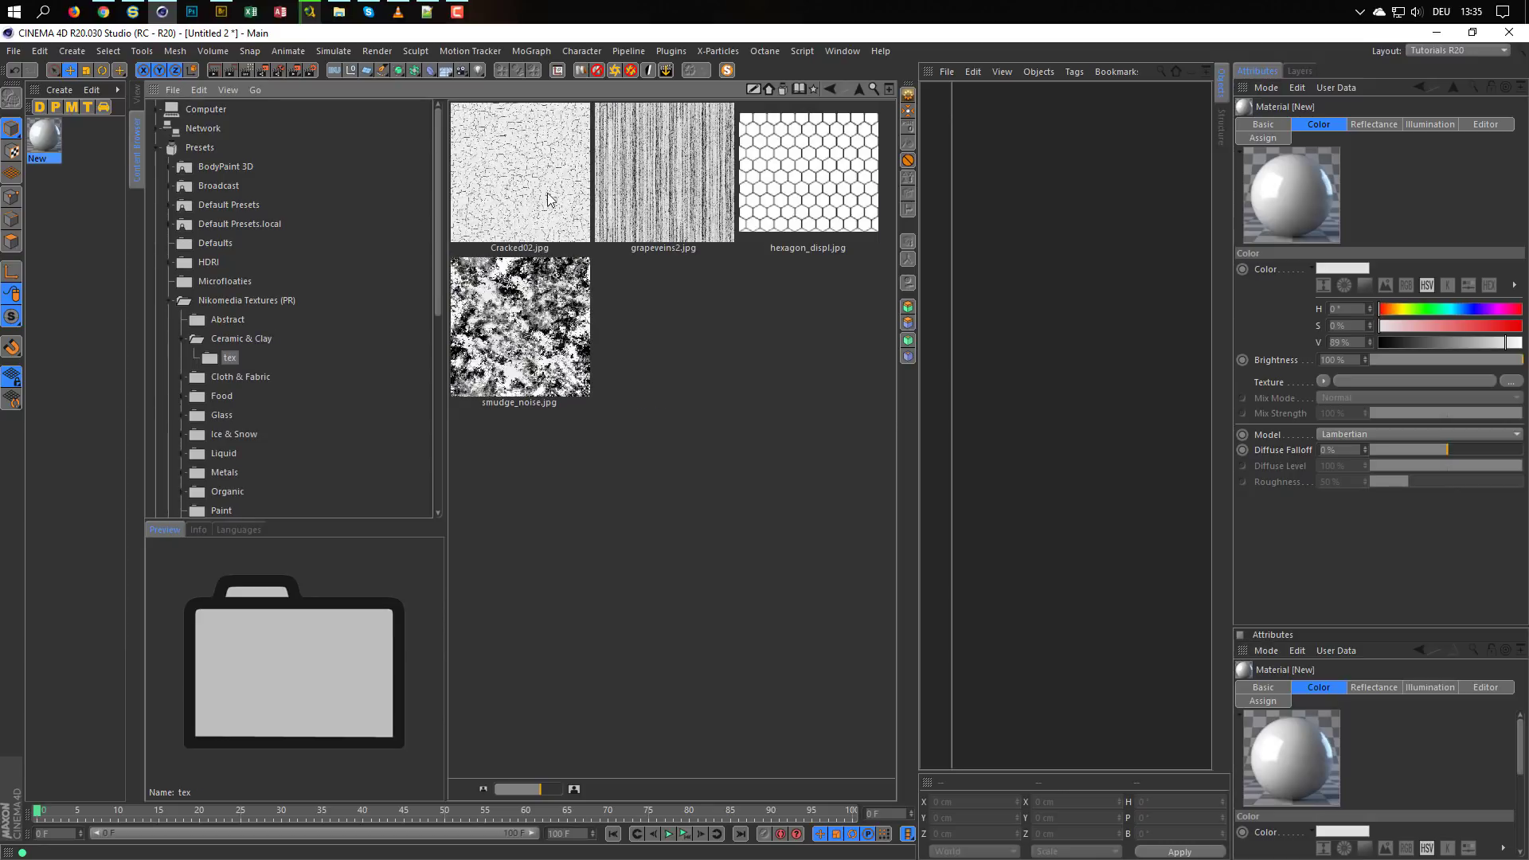
click(232, 338)
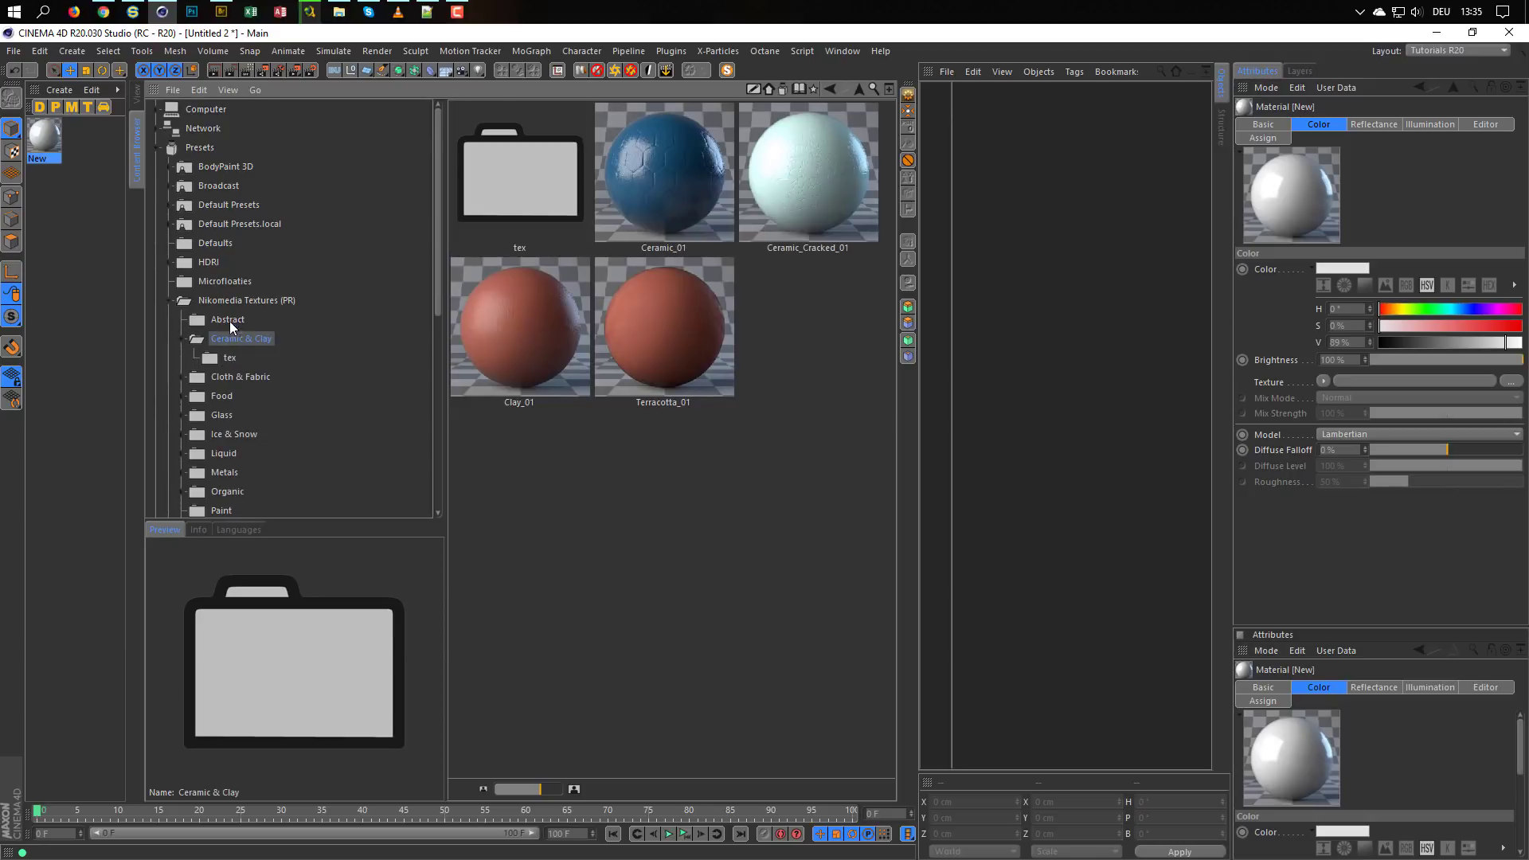
click(220, 299)
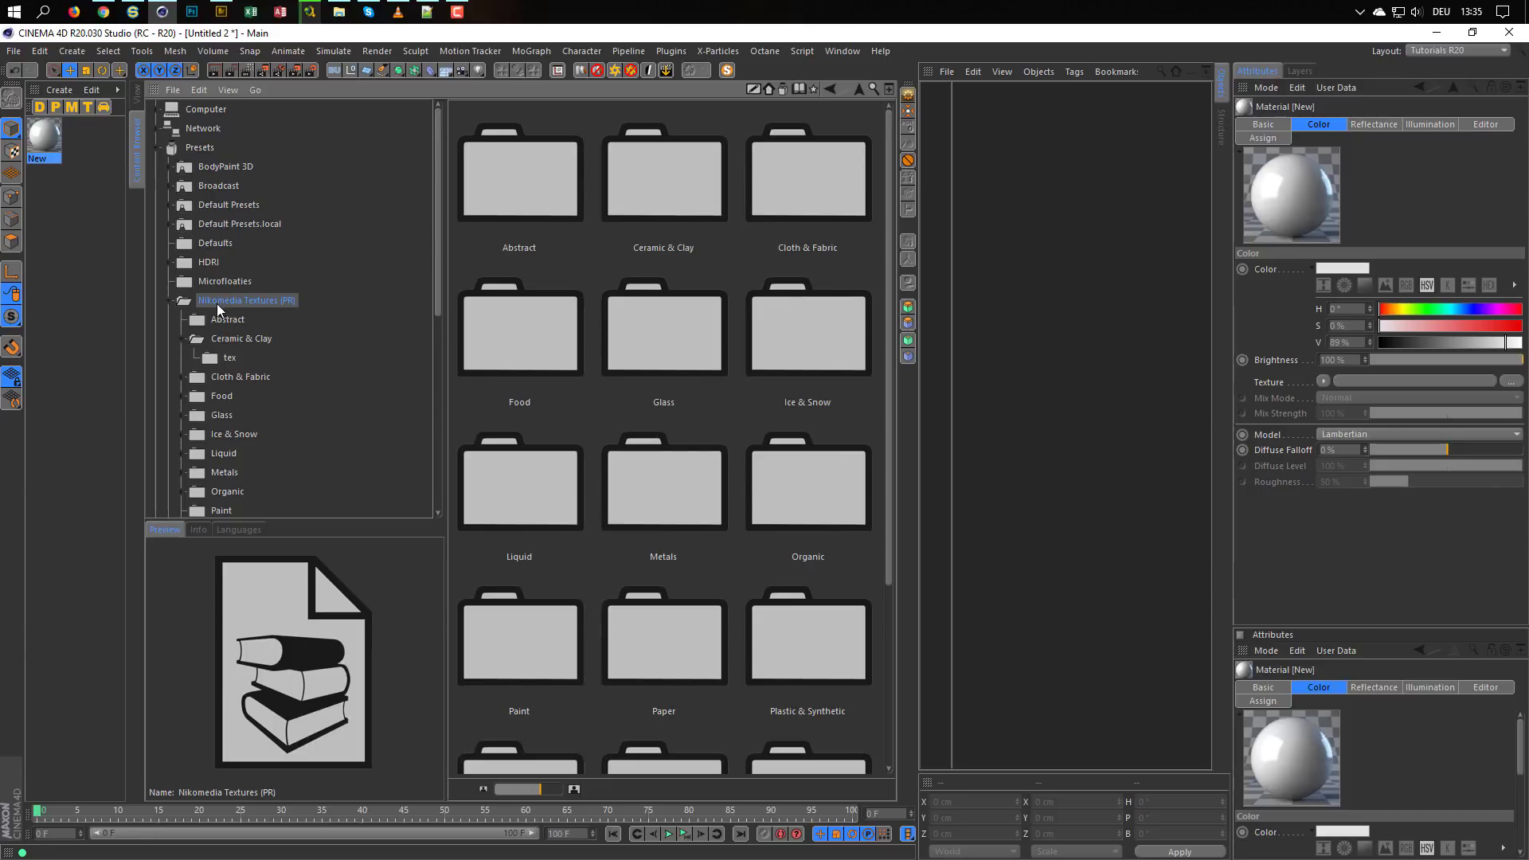
Delete the New material preset from the Abstract folder of the Nikomedia Textures library
click(223, 320)
click(670, 179)
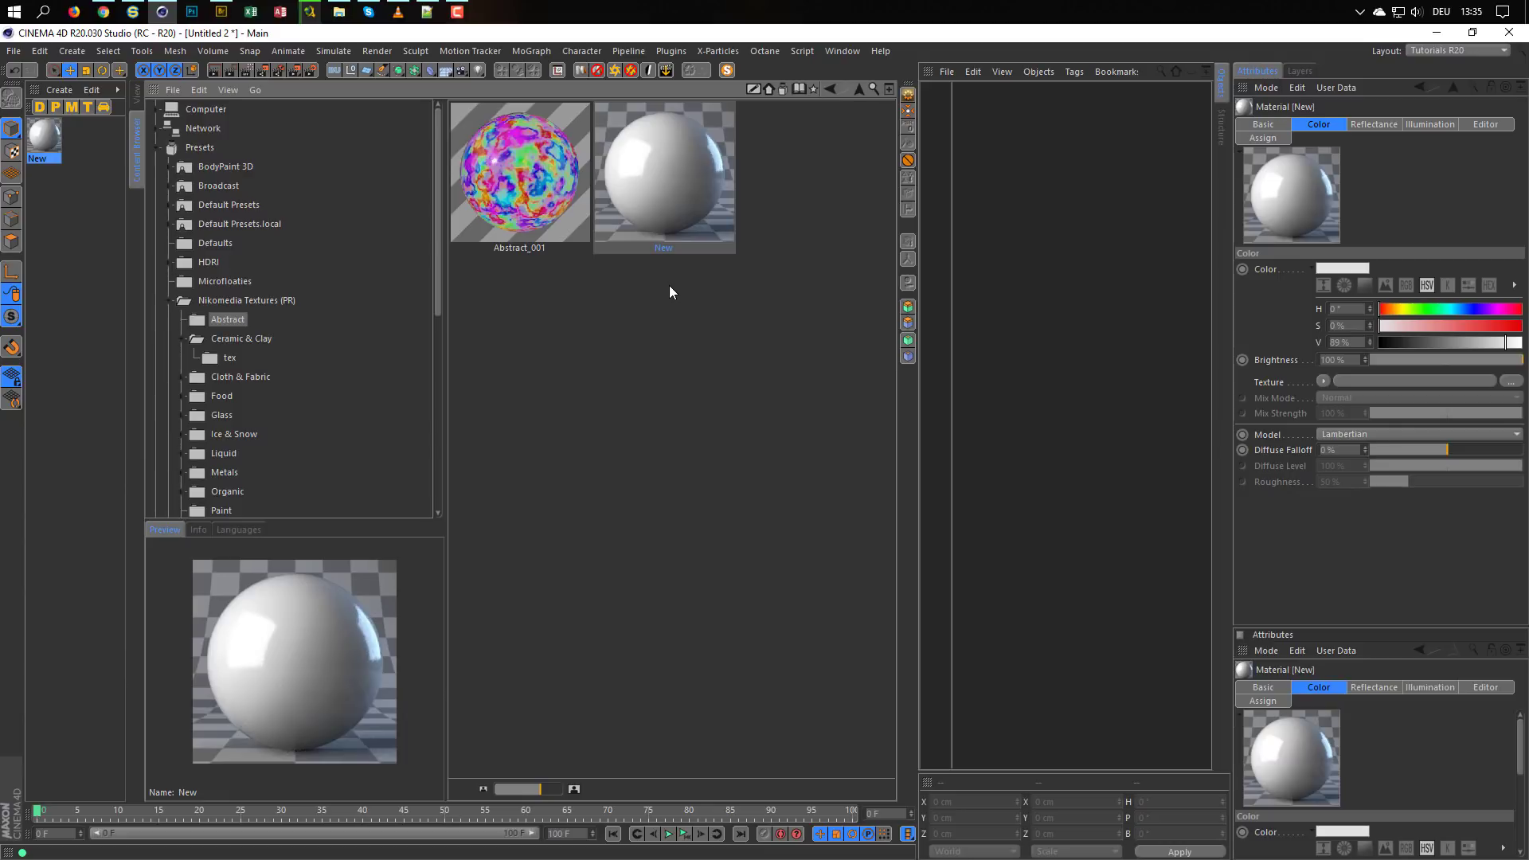
key(Delete)
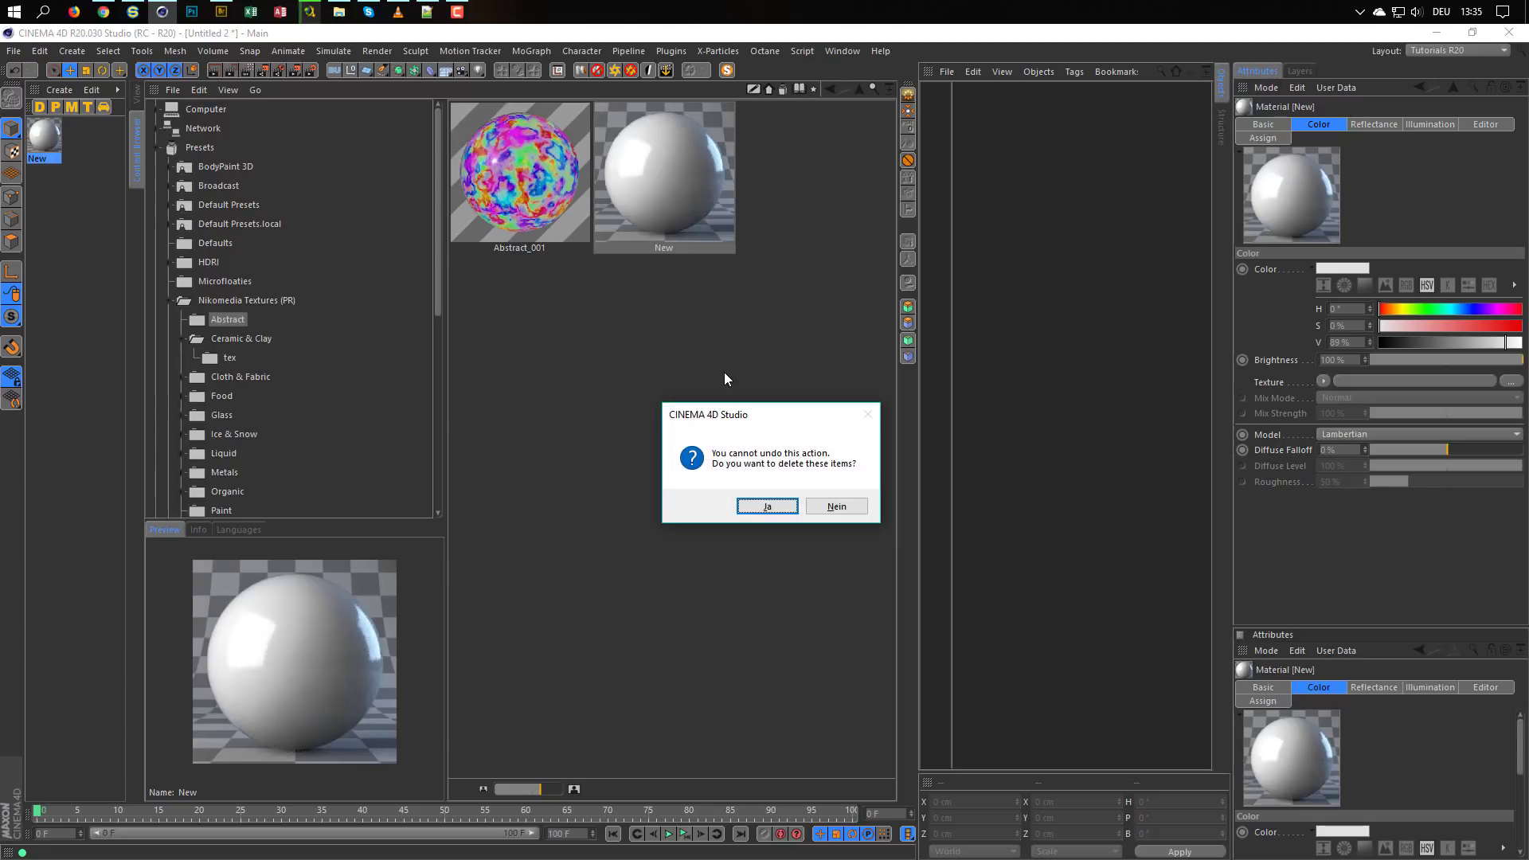
key(Return)
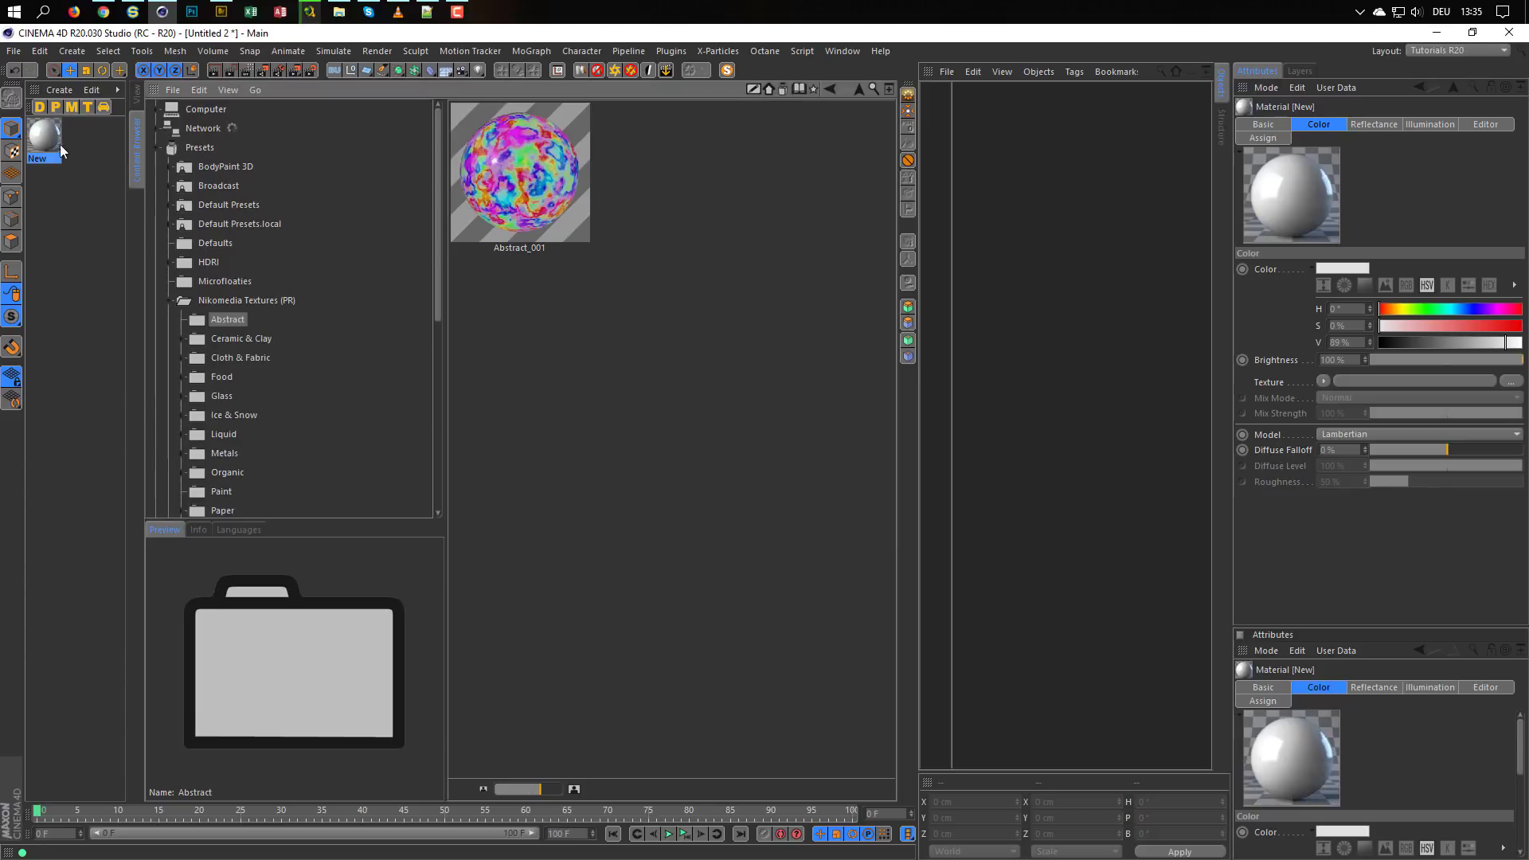
Return to the Perspective view and delete the New material from the scene
click(136, 94)
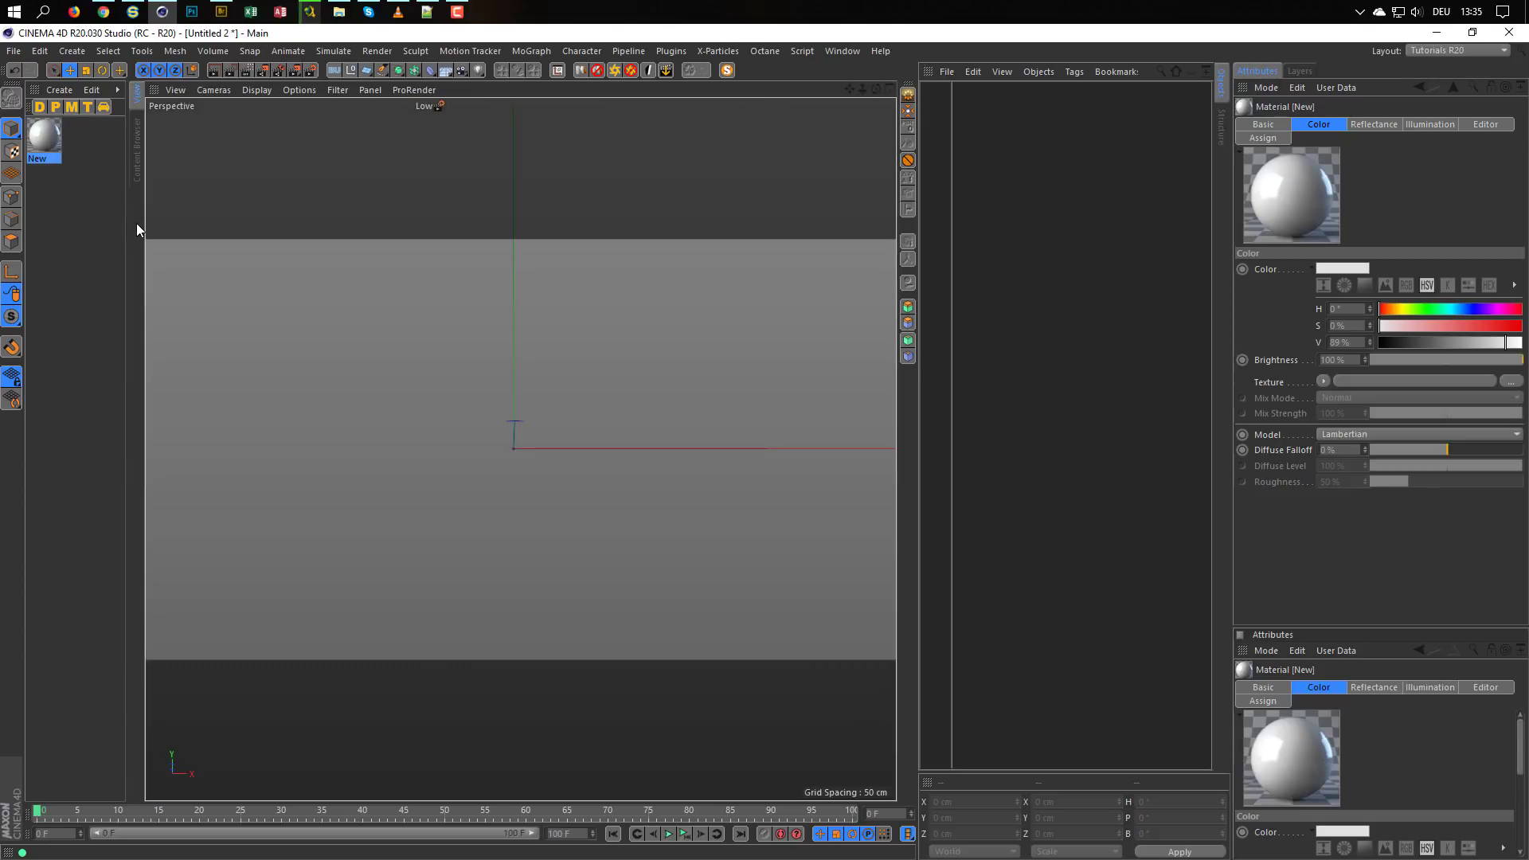
click(100, 175)
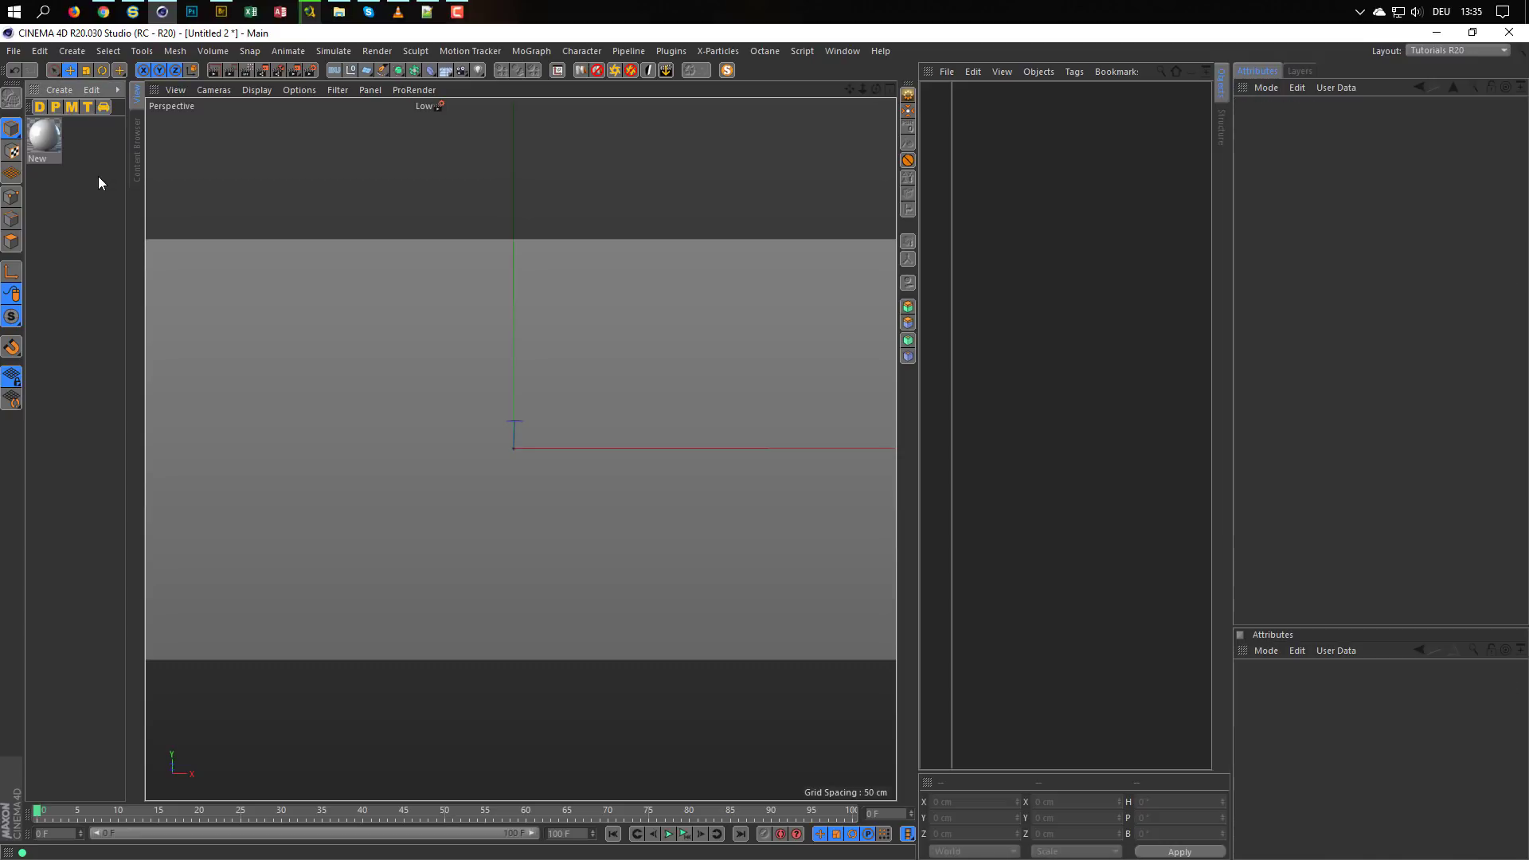
drag(49, 136, 48, 134)
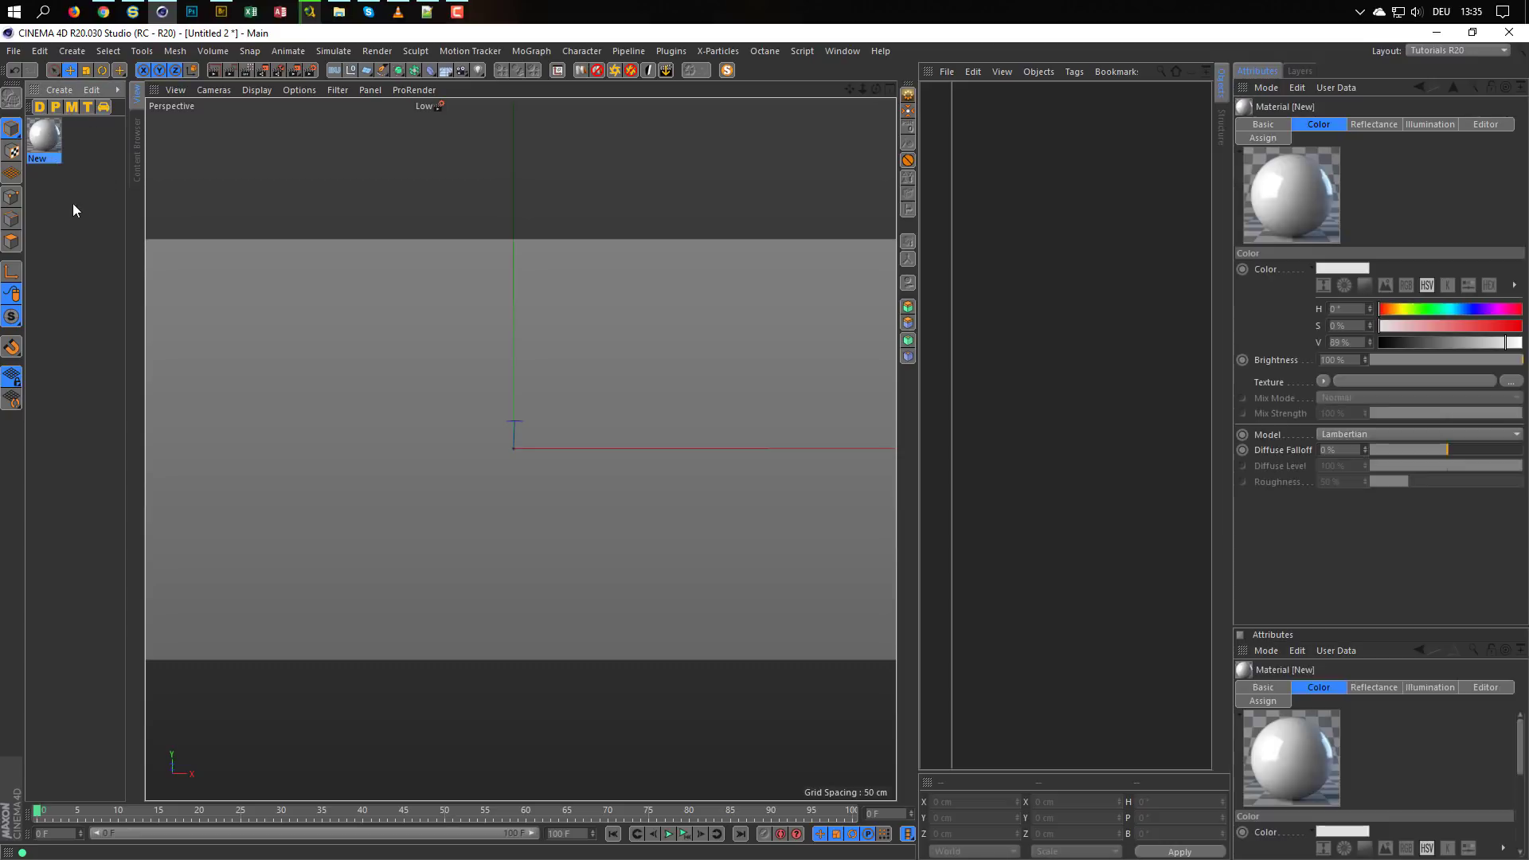
key(Delete)
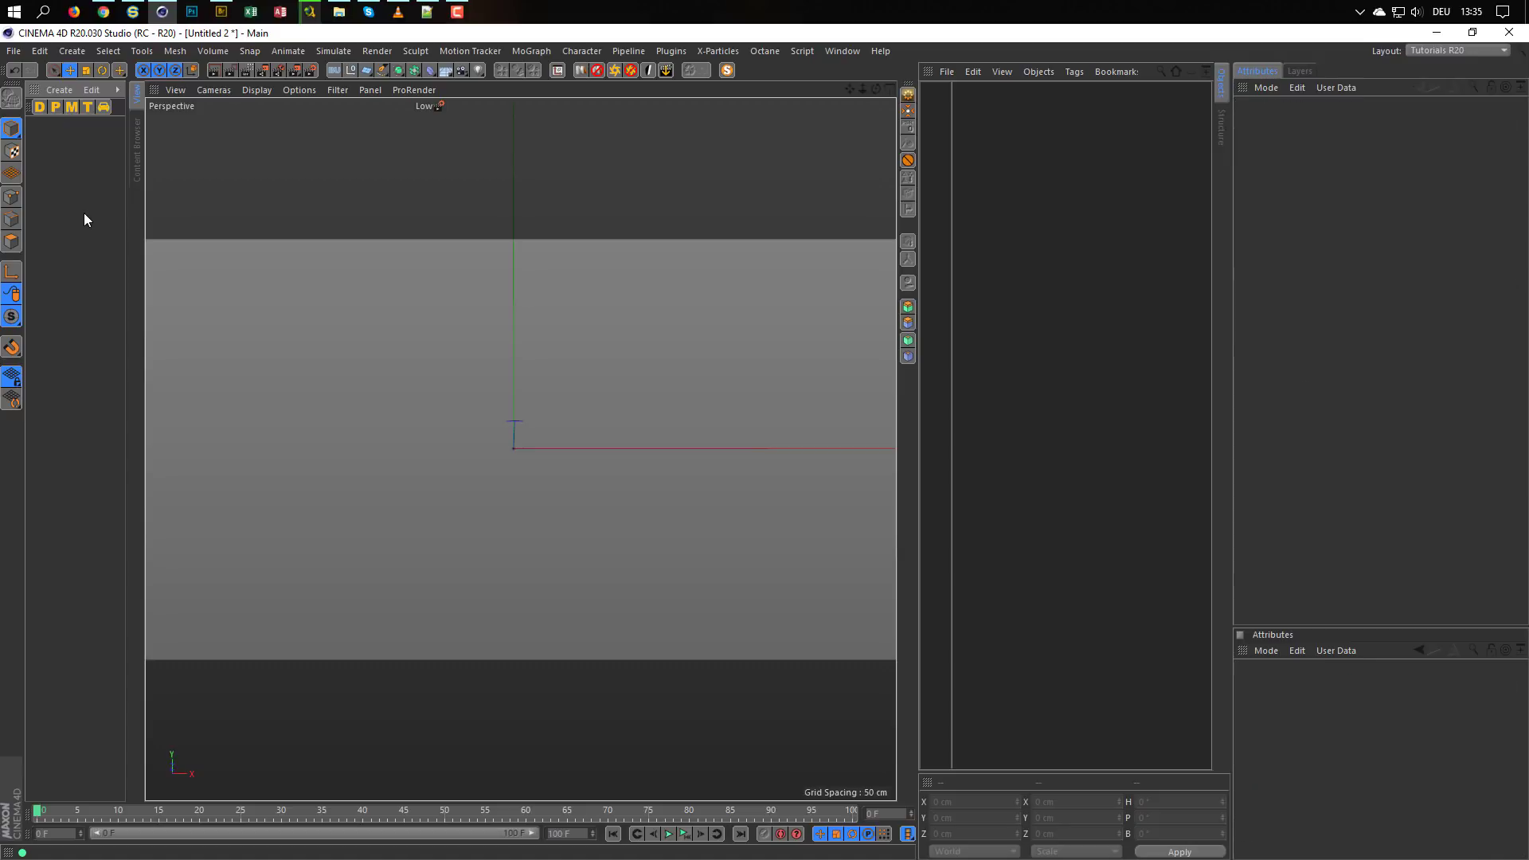
Create a Diffuse material from the custom material palette and remove it after checking its Color channel
click(40, 107)
double_click(43, 143)
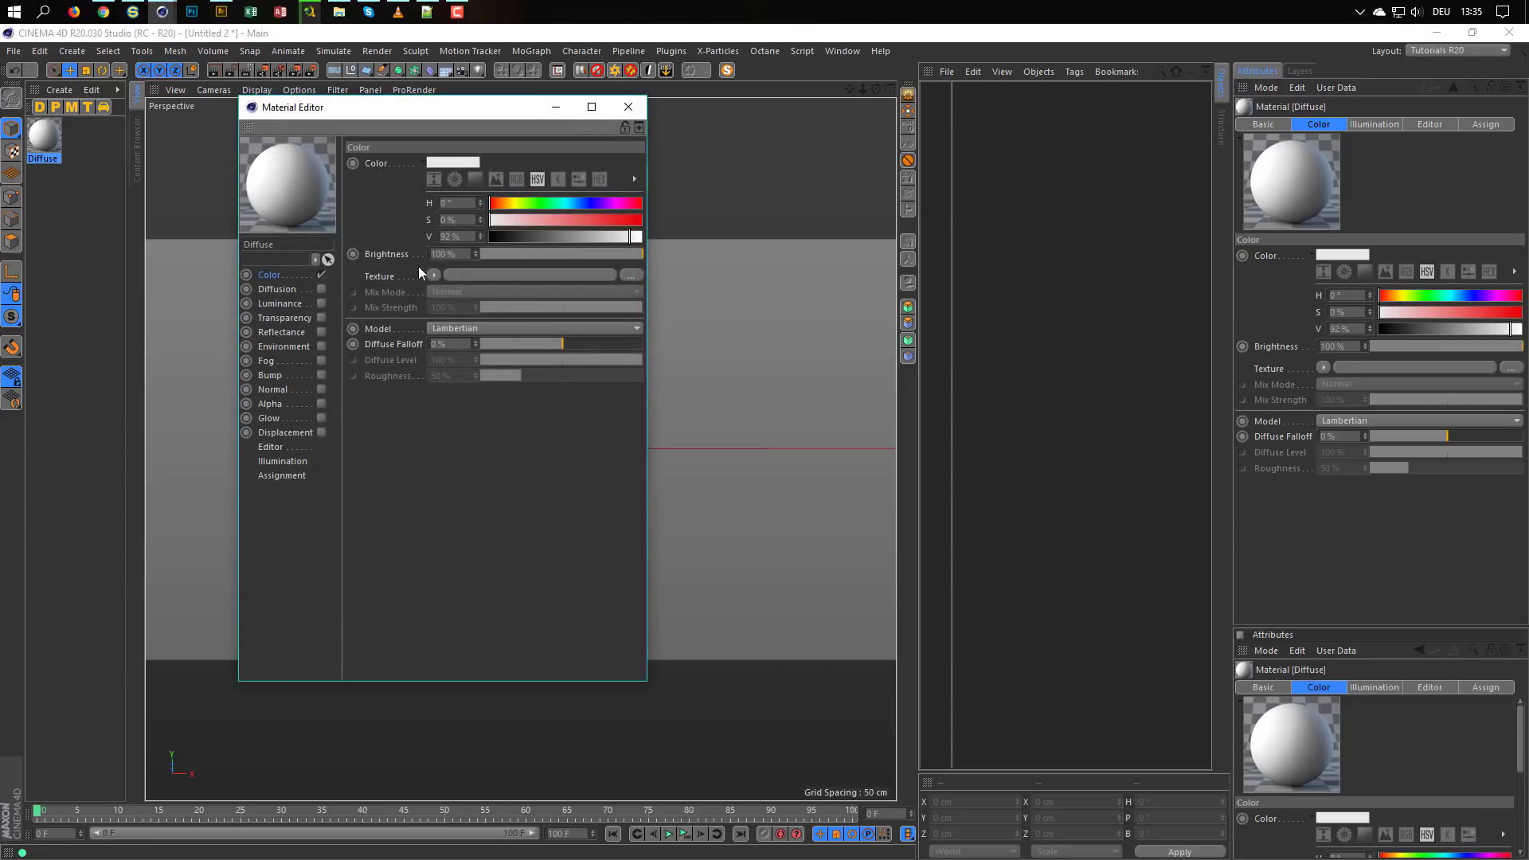
click(628, 107)
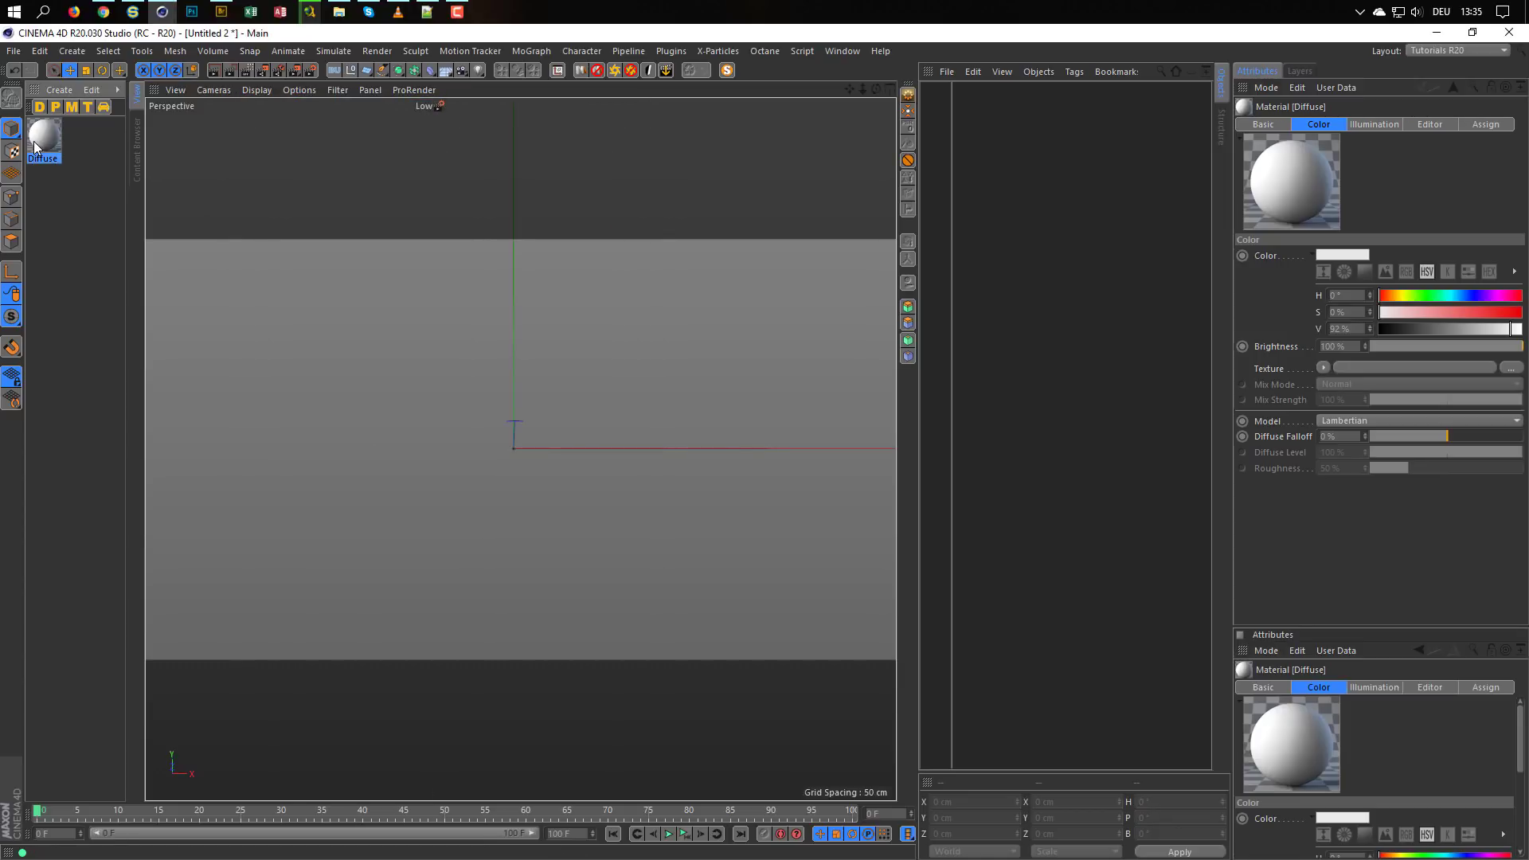
key(Delete)
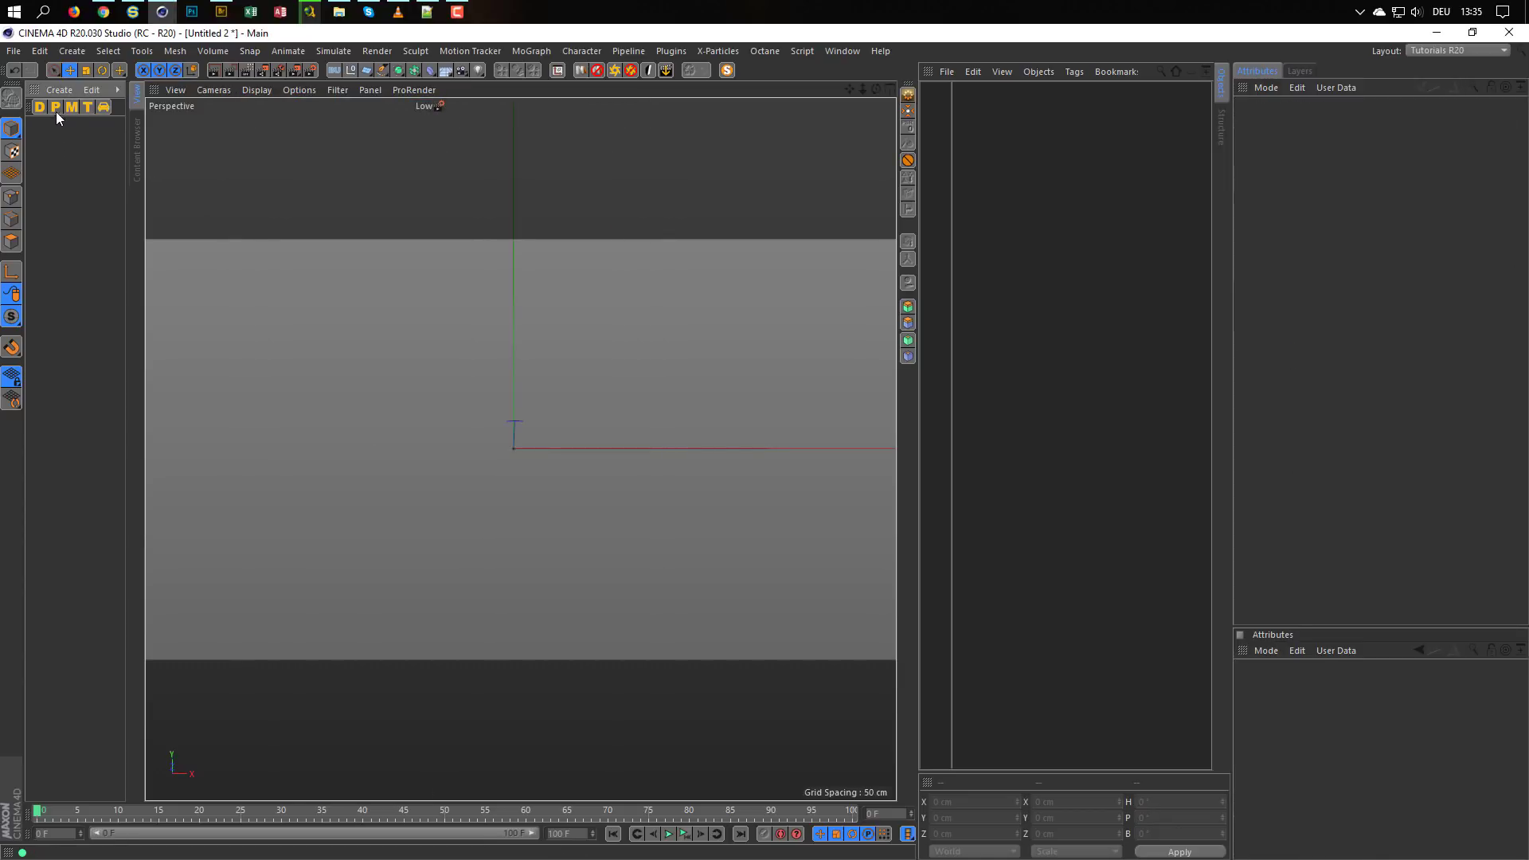
Create a Car Paint material from the custom material palette and examine its custom channels and its Flakes and Base reflectance layers
click(104, 113)
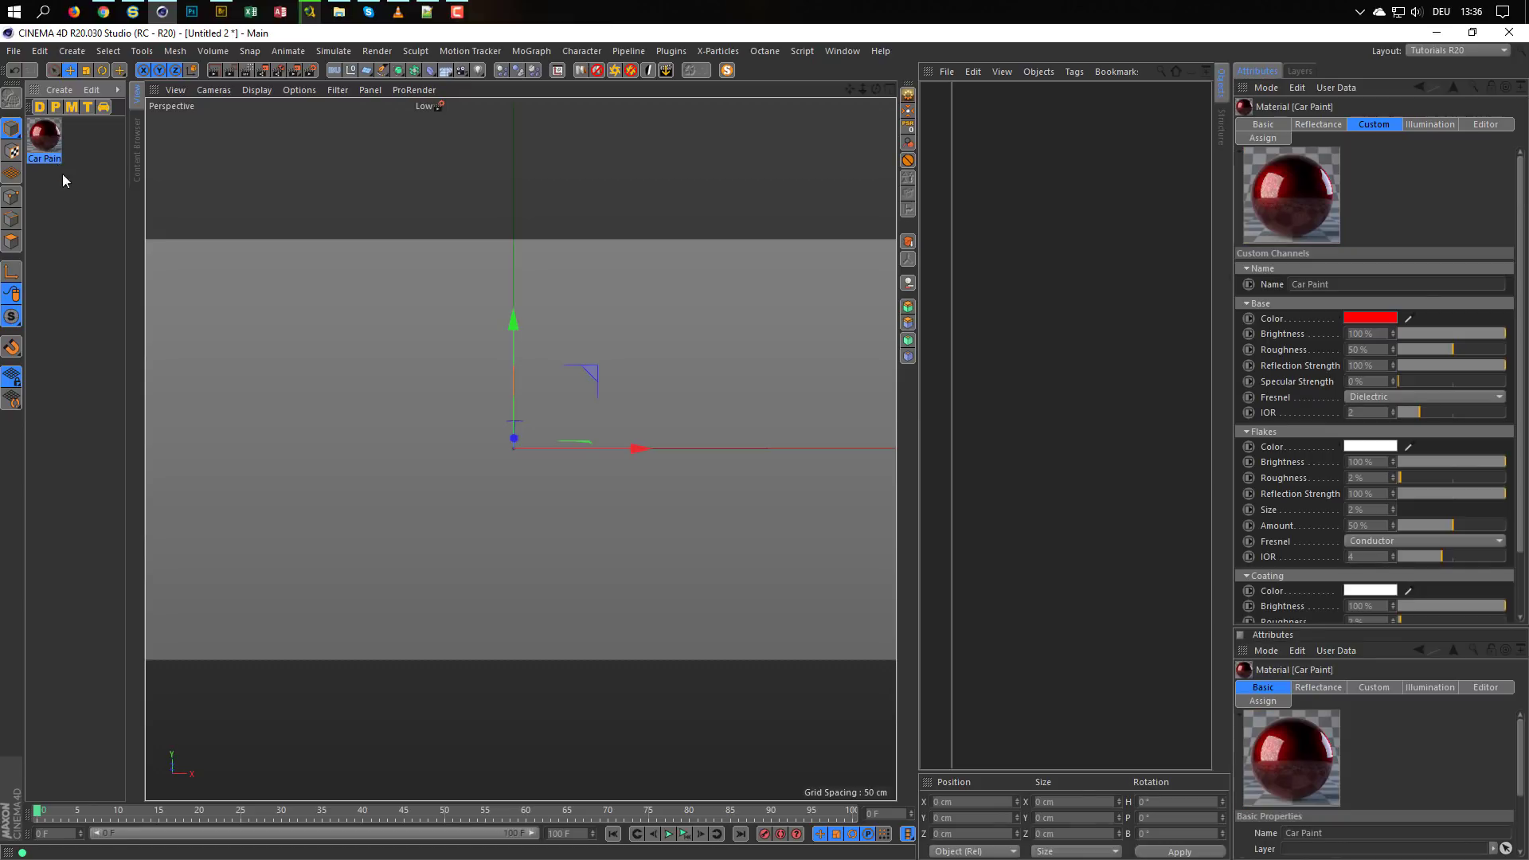
click(1382, 126)
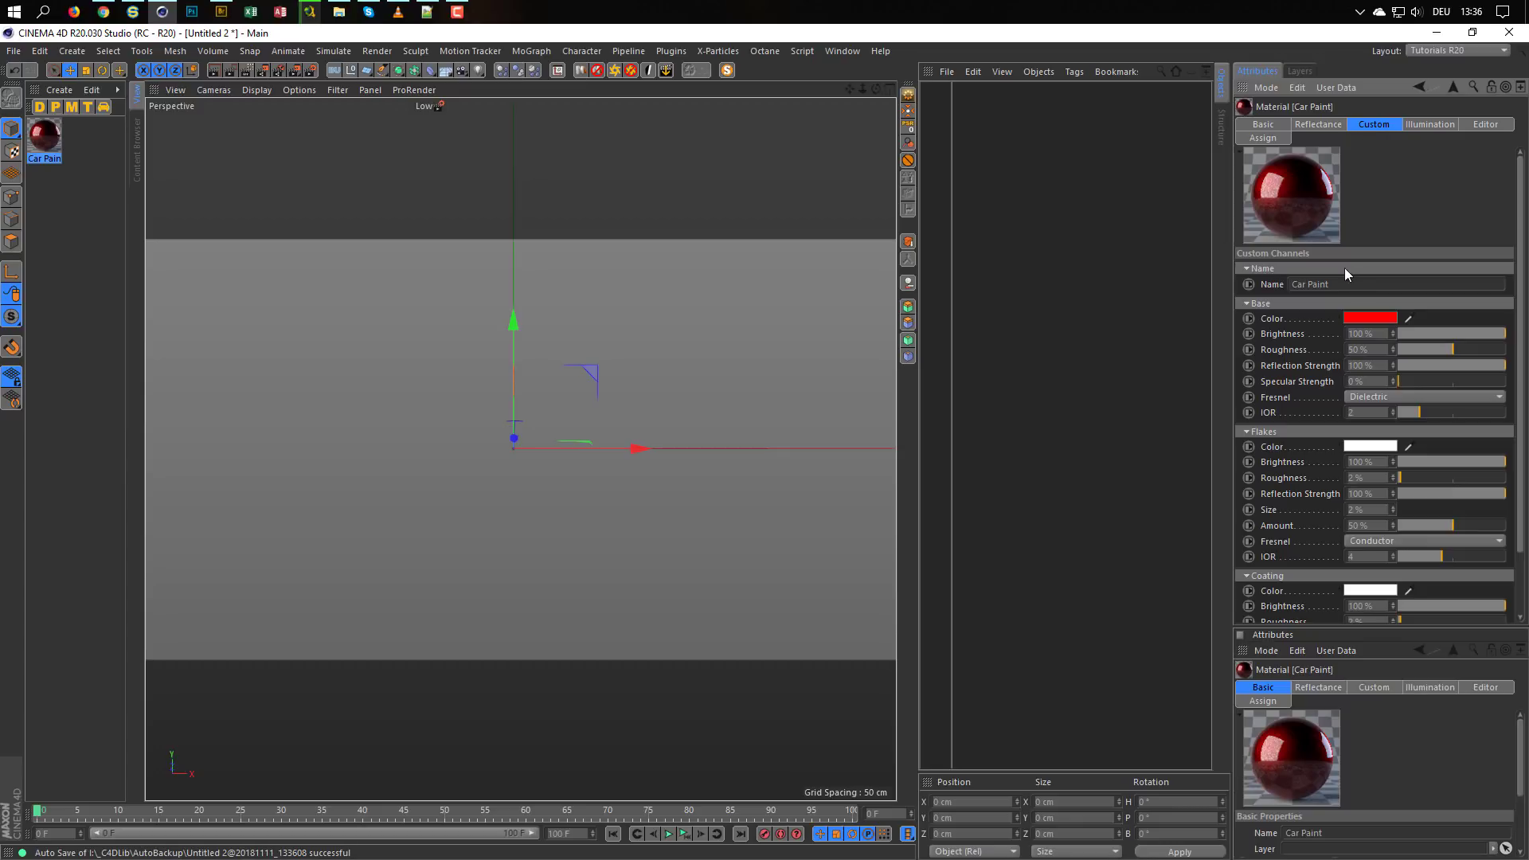
drag(1518, 287, 1519, 354)
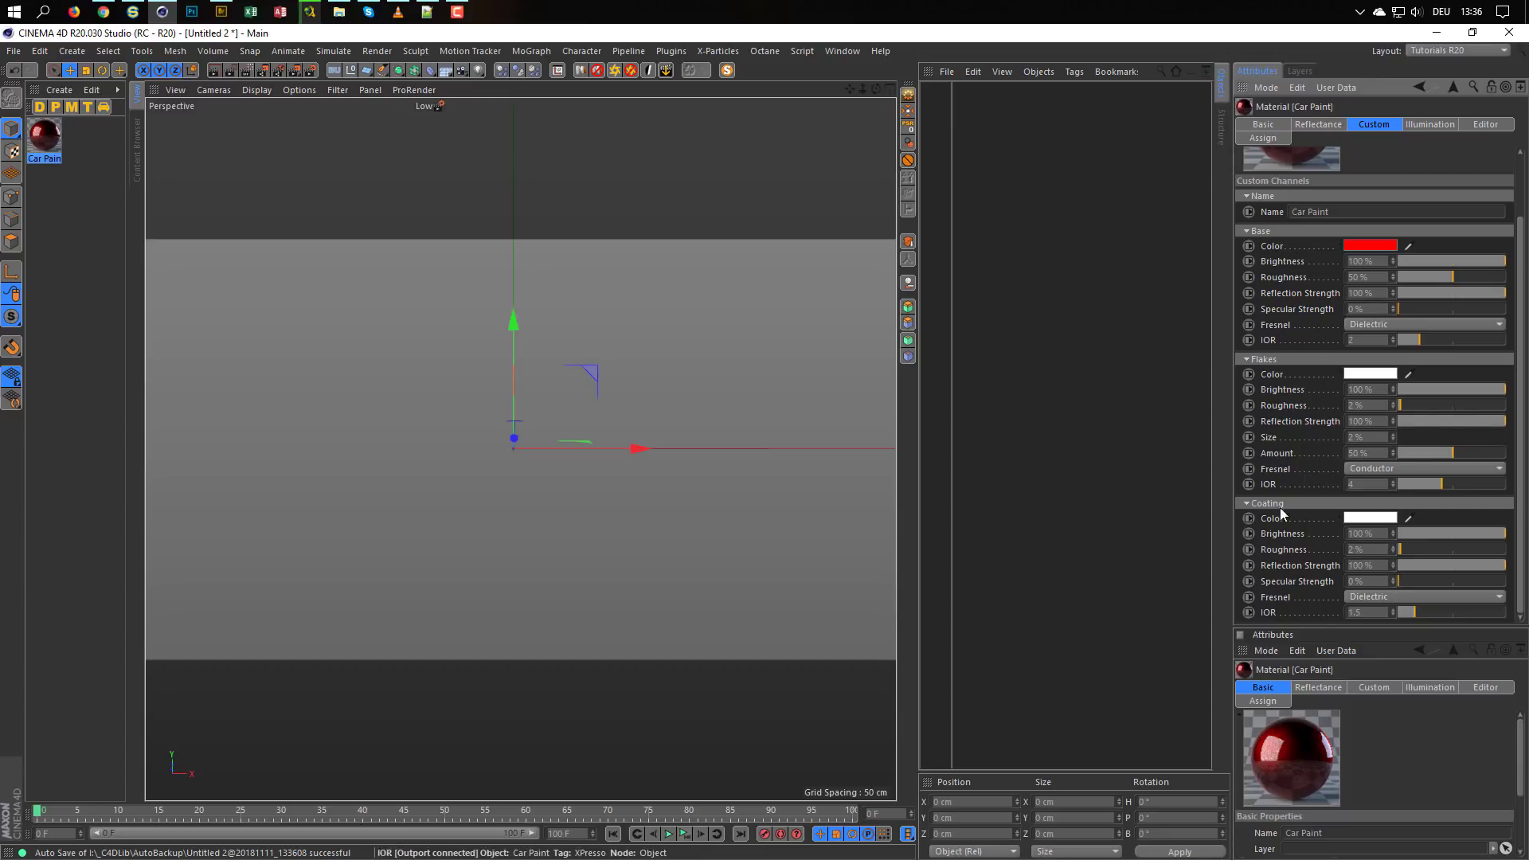
double_click(45, 140)
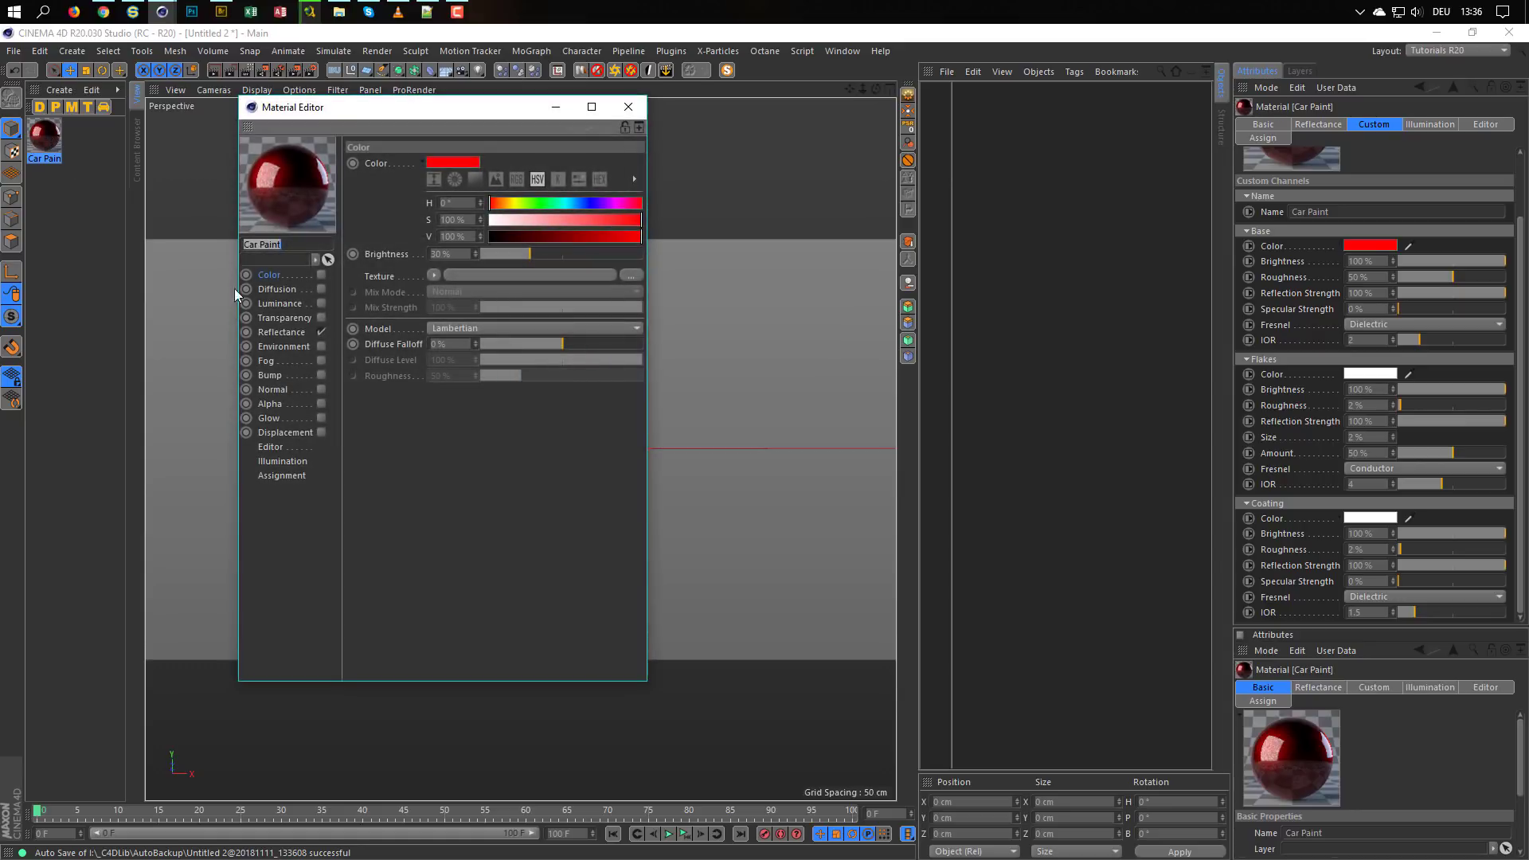
click(297, 332)
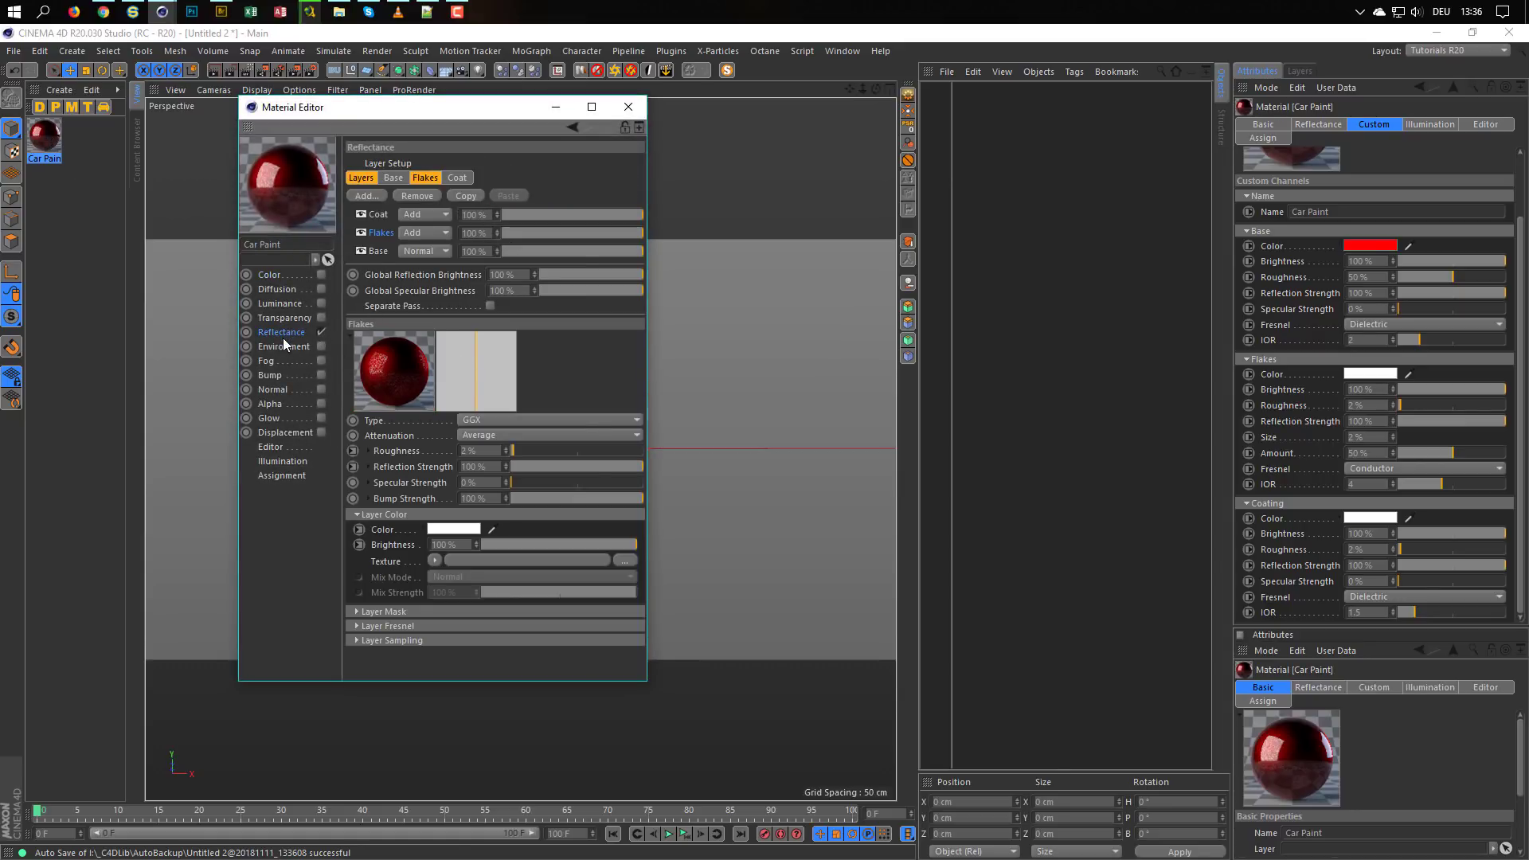
click(380, 252)
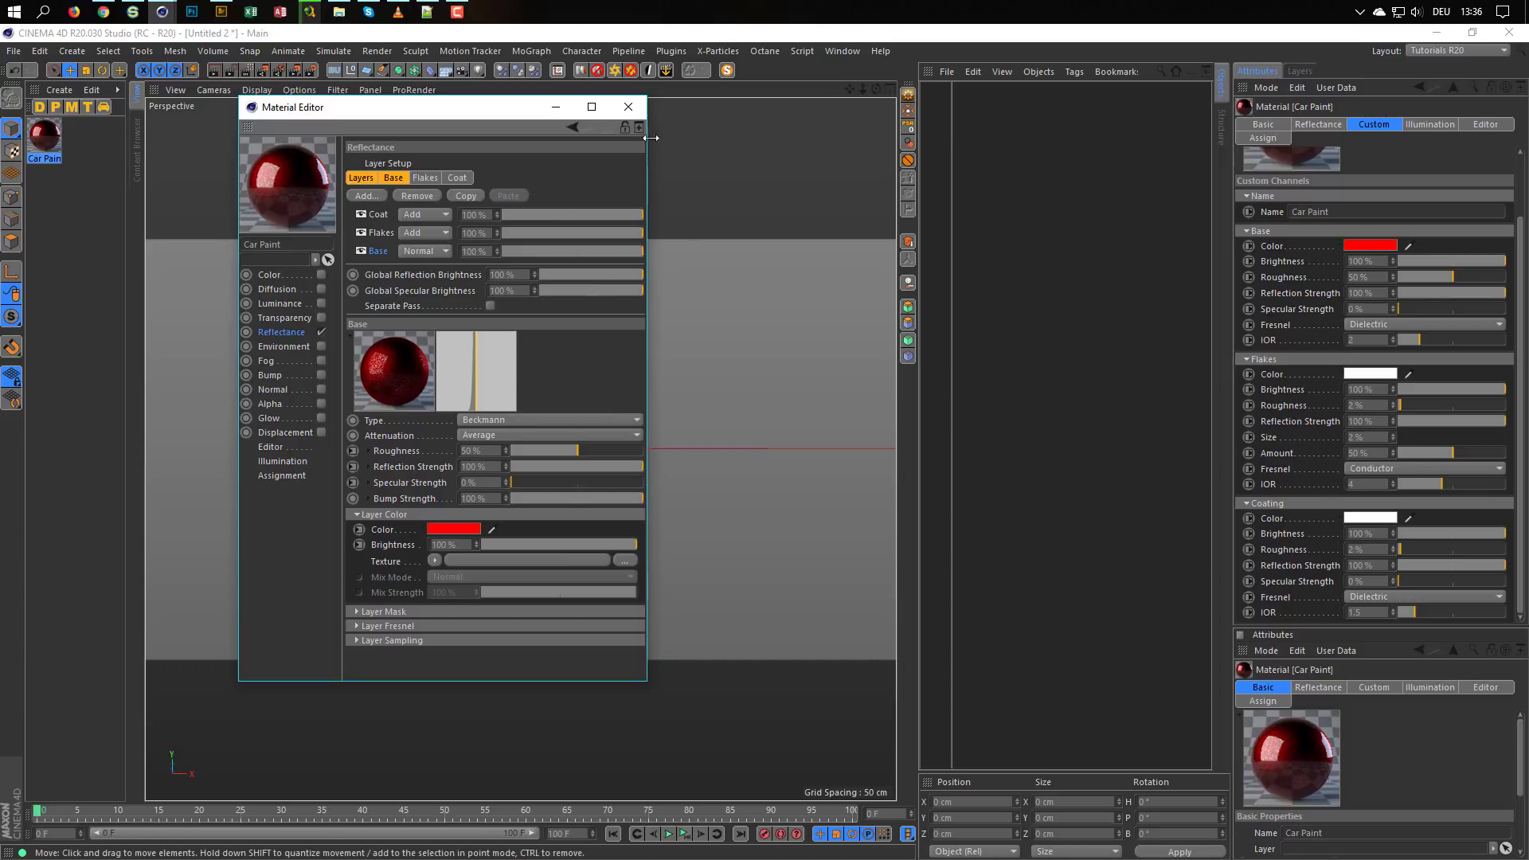
click(628, 107)
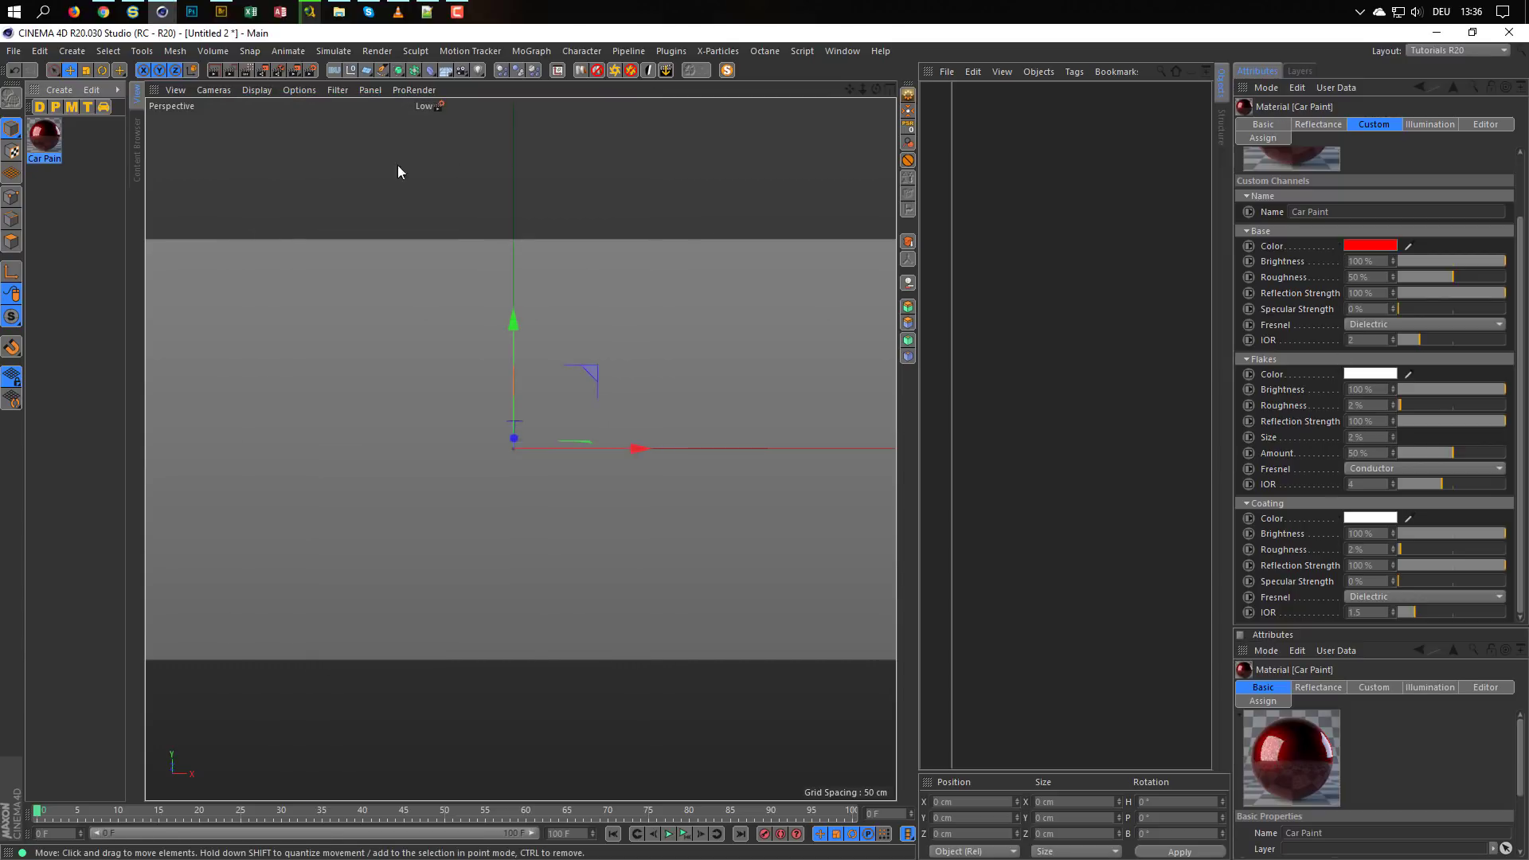
Create Glossy Metal and Glossy Plastic materials to view their custom channels, and delete all three materials from the scene
click(71, 107)
click(62, 139)
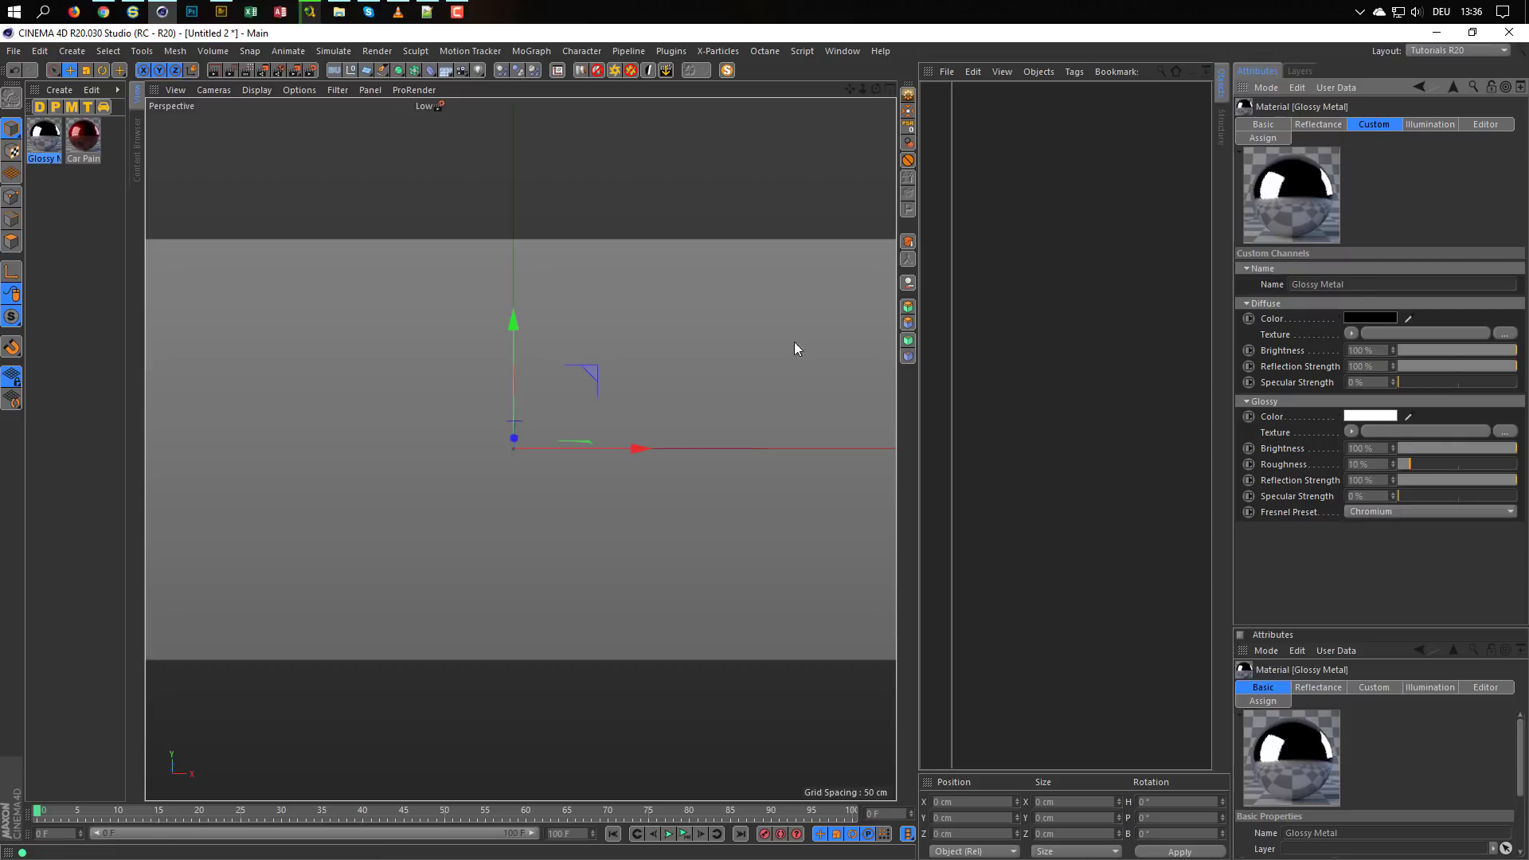
click(56, 107)
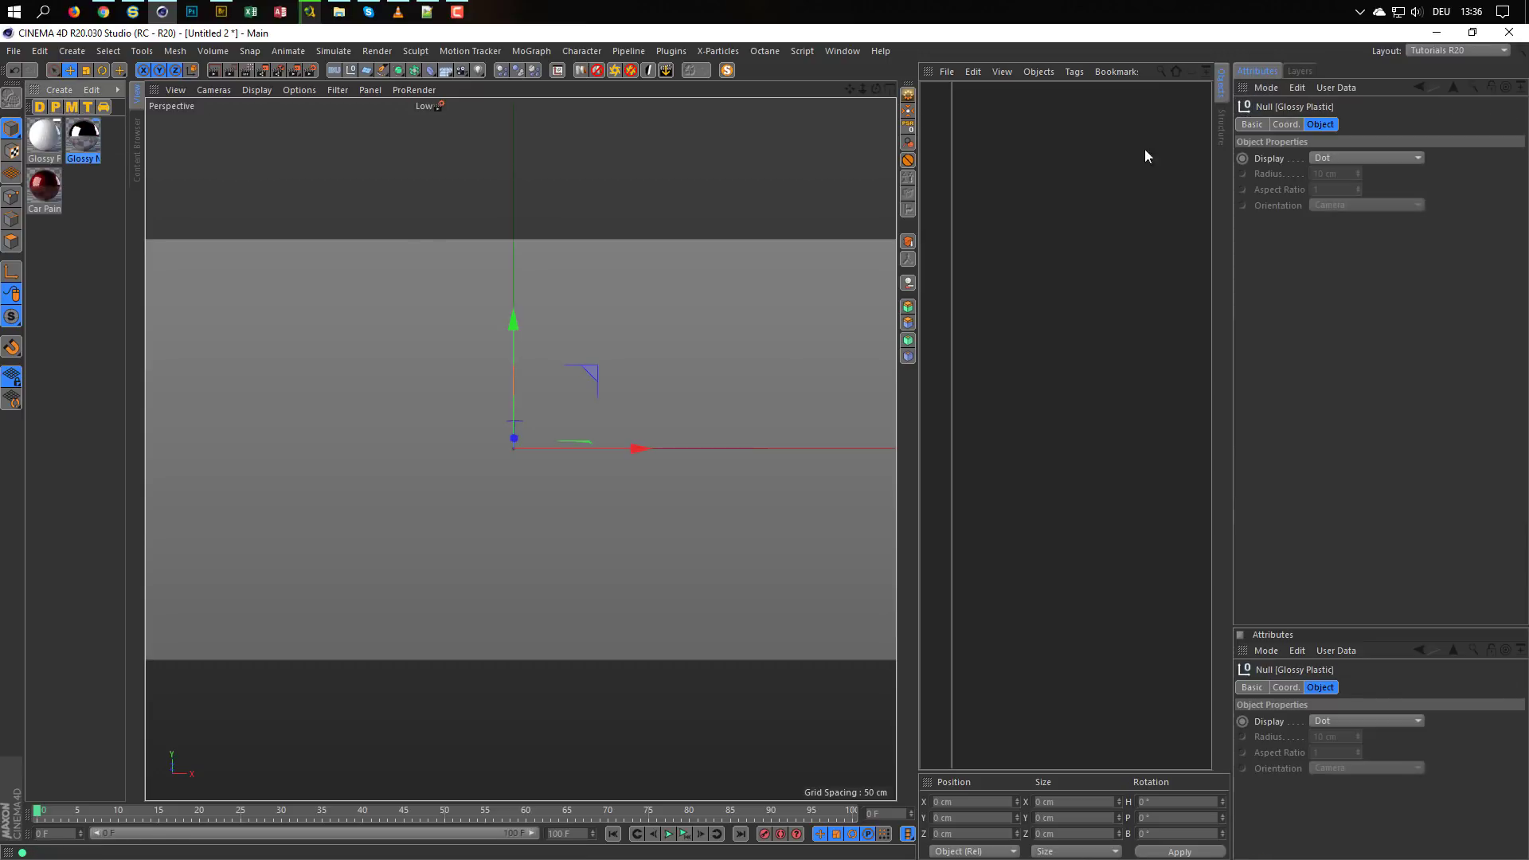
click(40, 137)
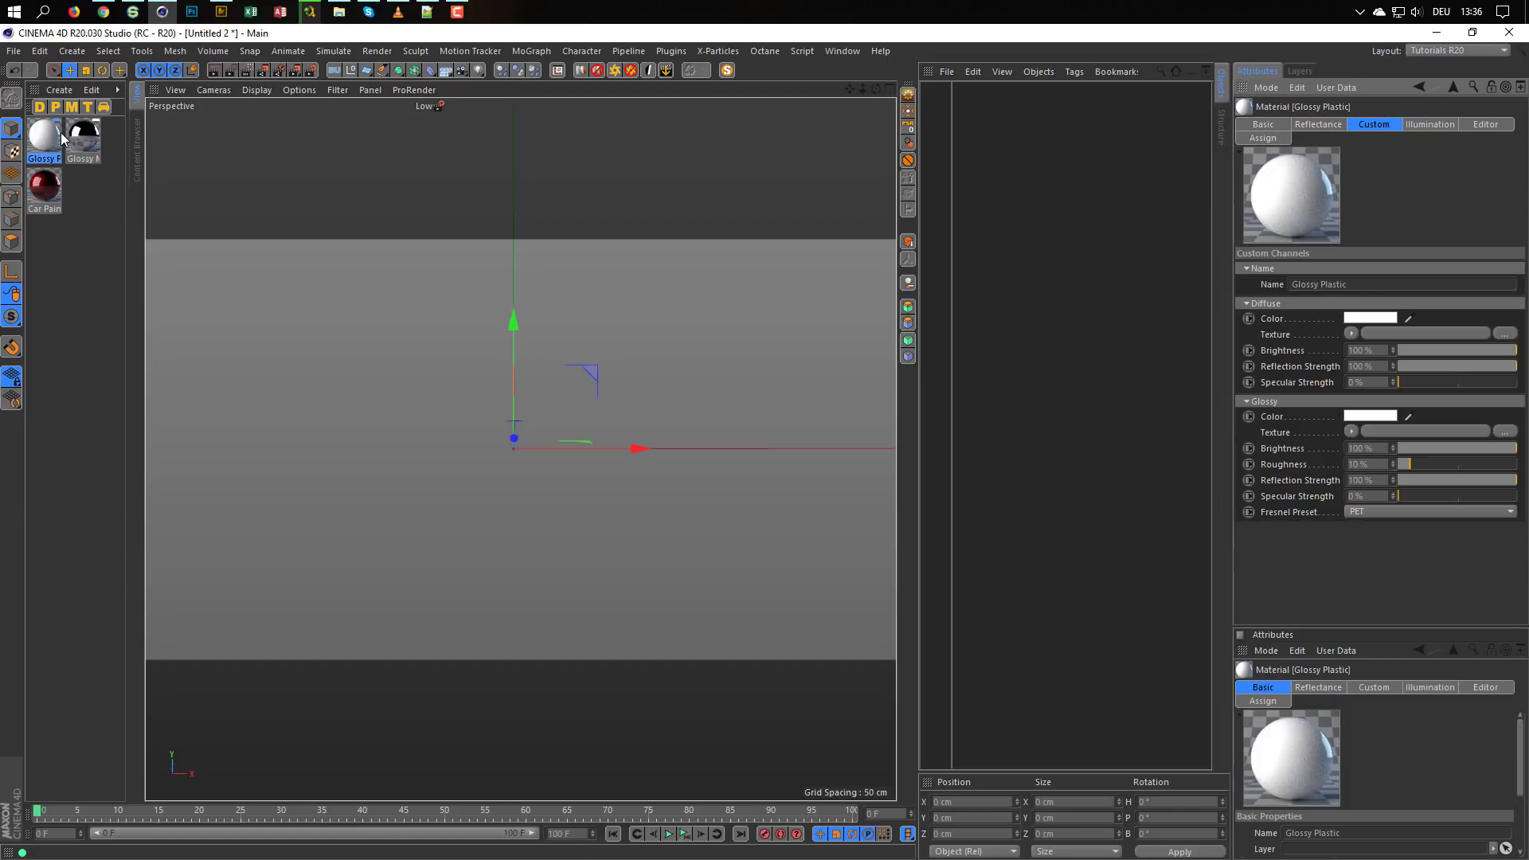
drag(51, 246, 96, 137)
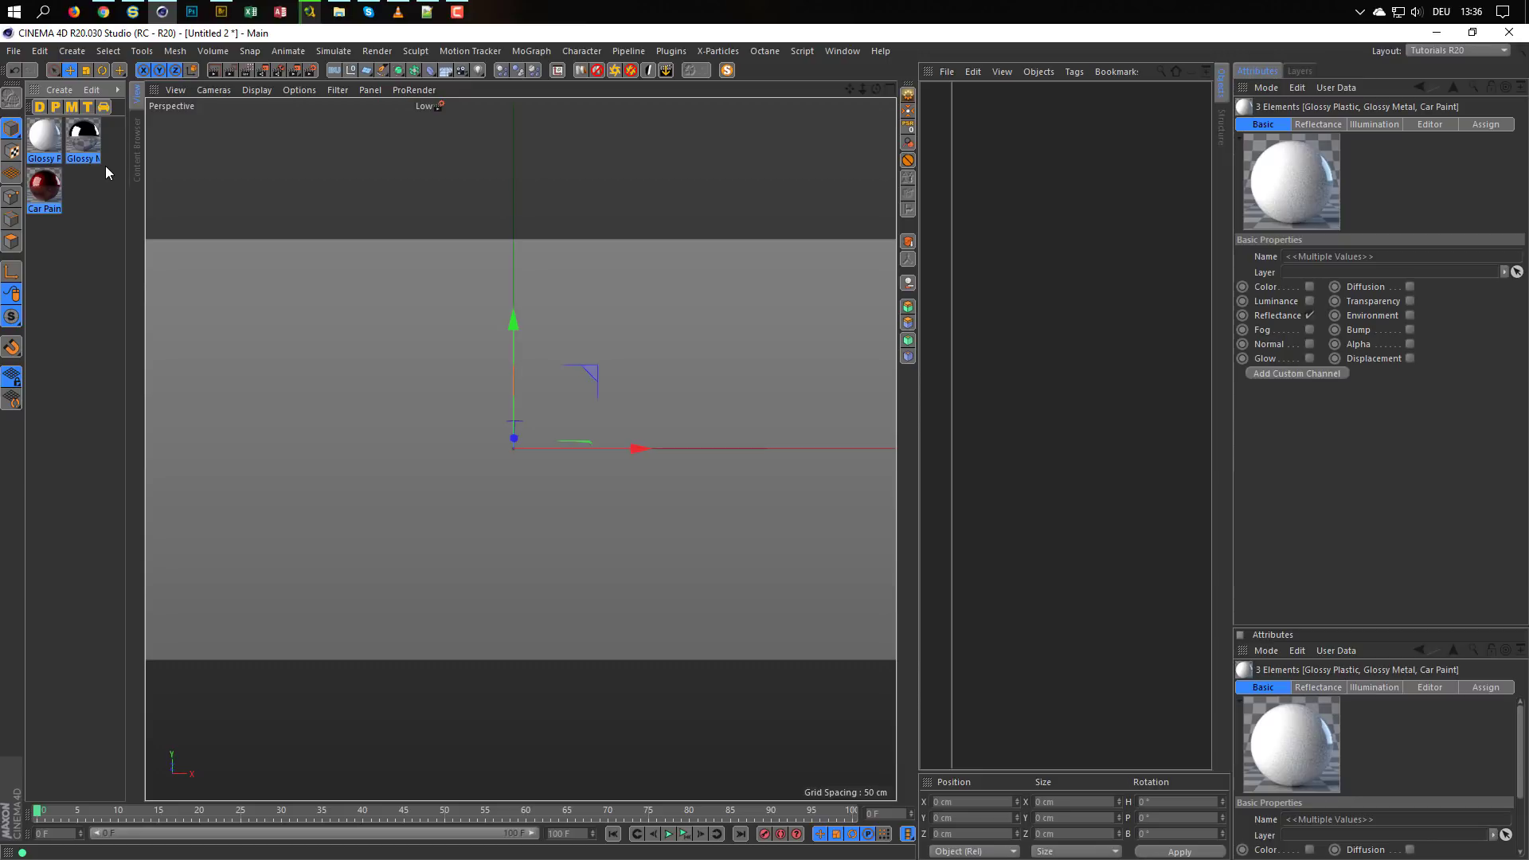
key(Delete)
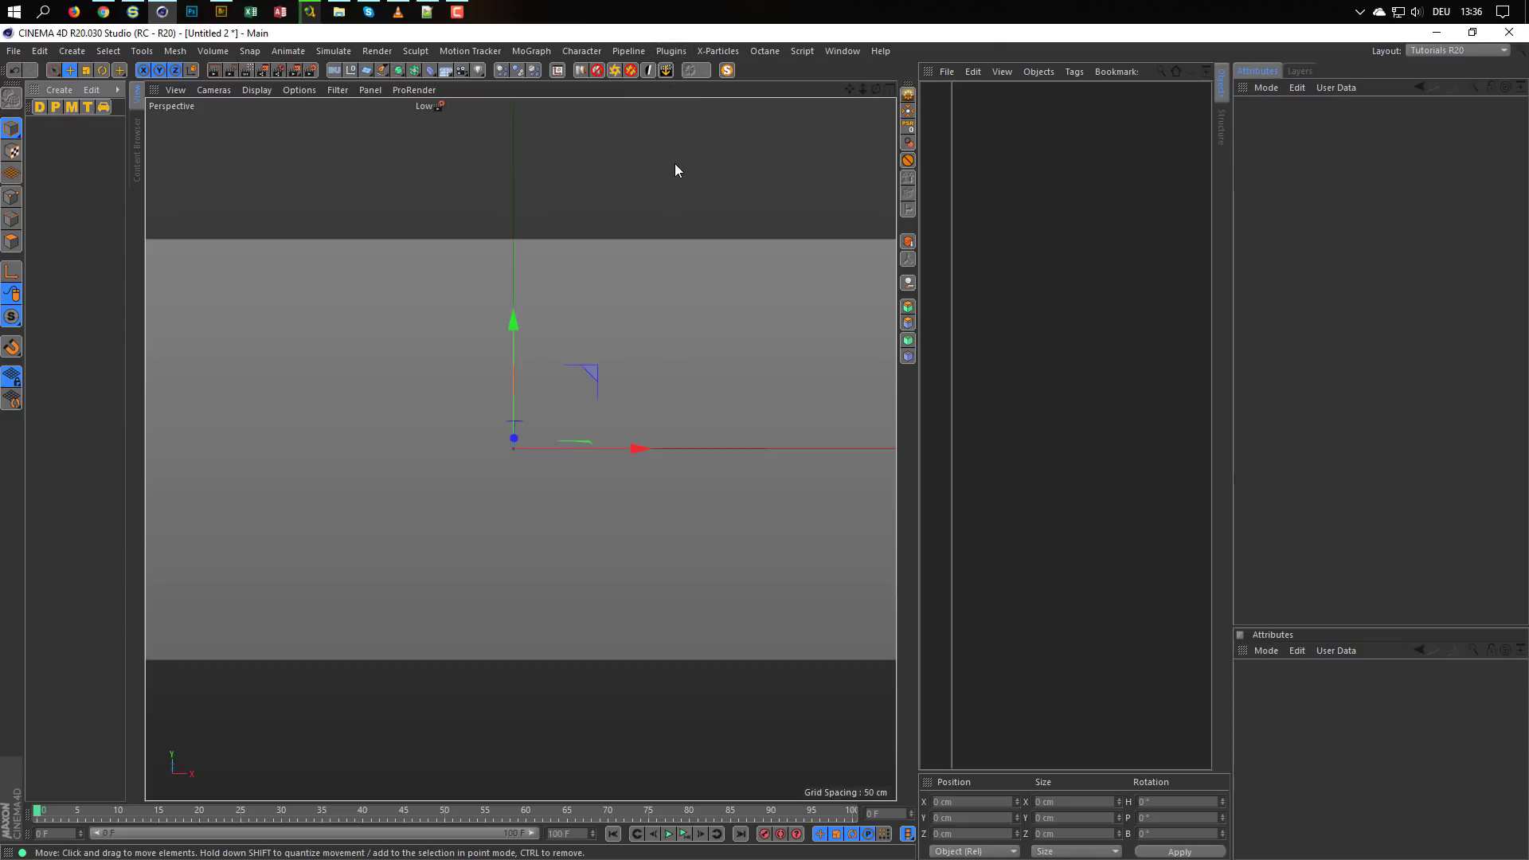
Filter the customizable commands by "mat_" and add the Mat_RDT command to the material palette after the car paint command
key(shift+F12)
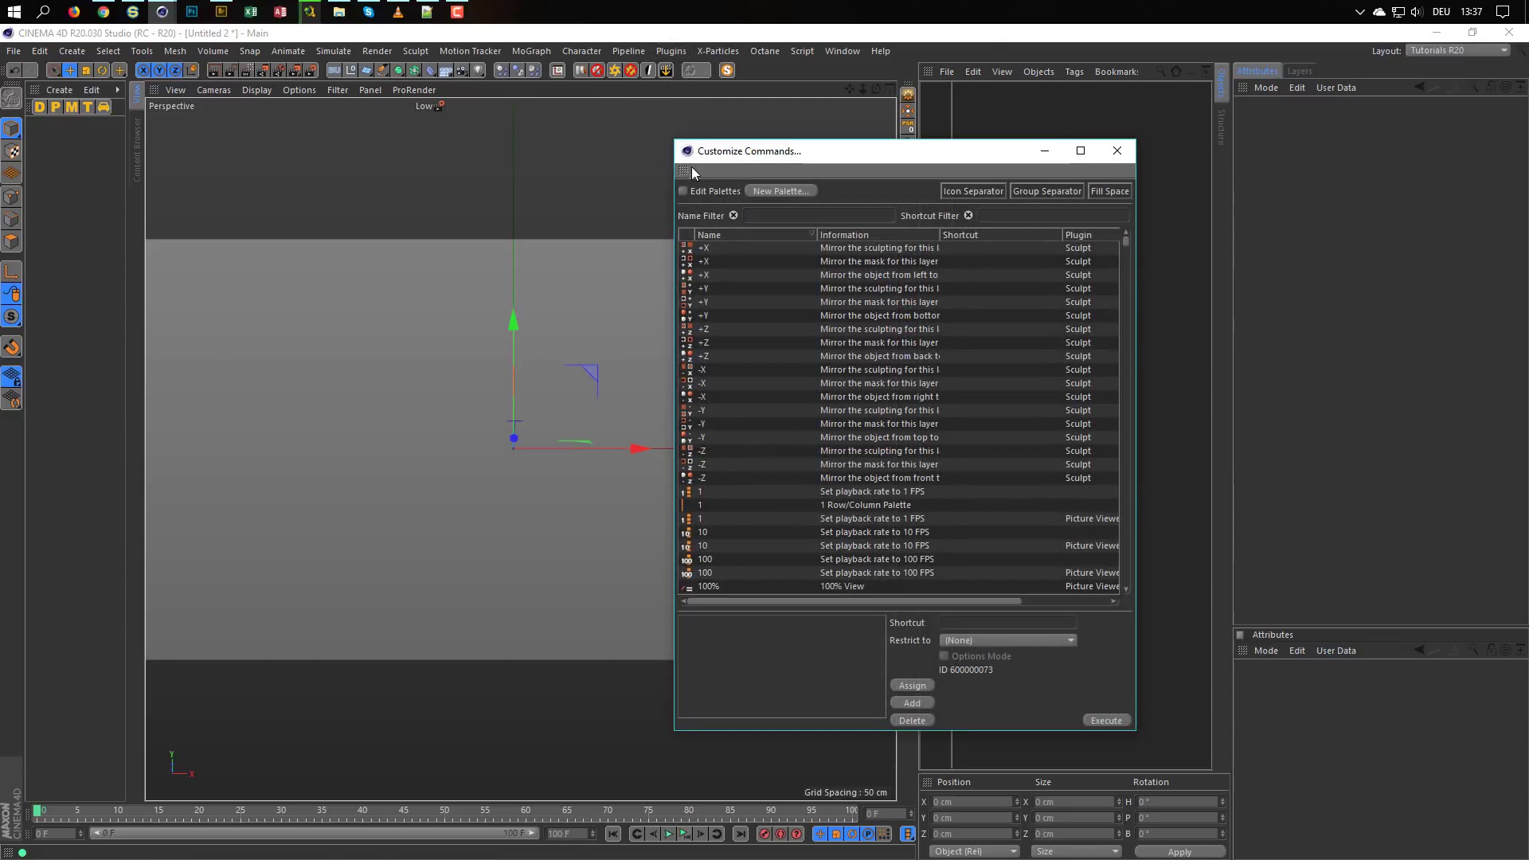
click(759, 212)
text(mat)
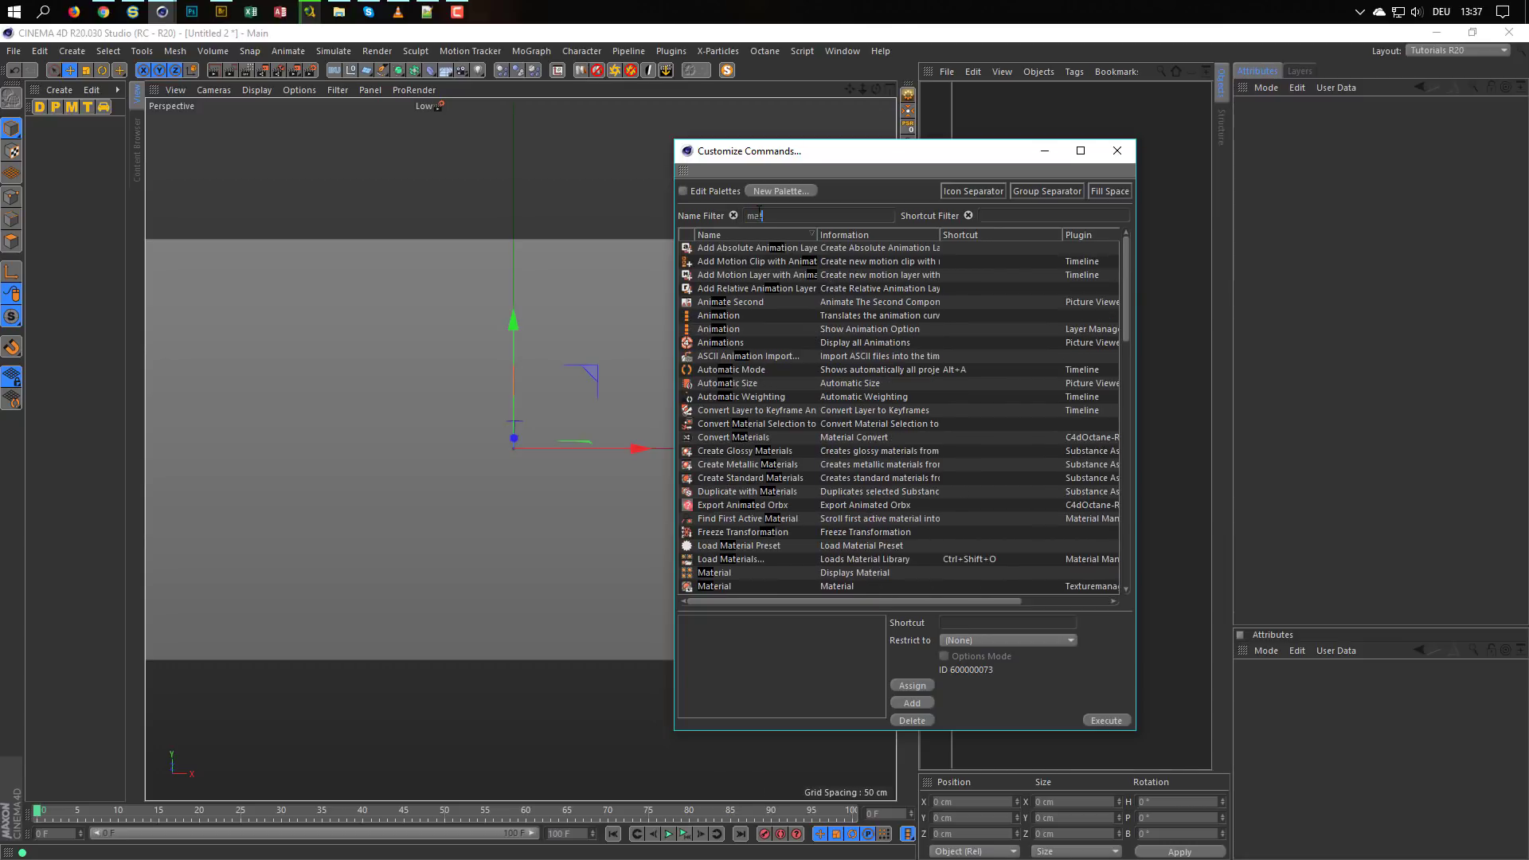
text(_)
click(682, 191)
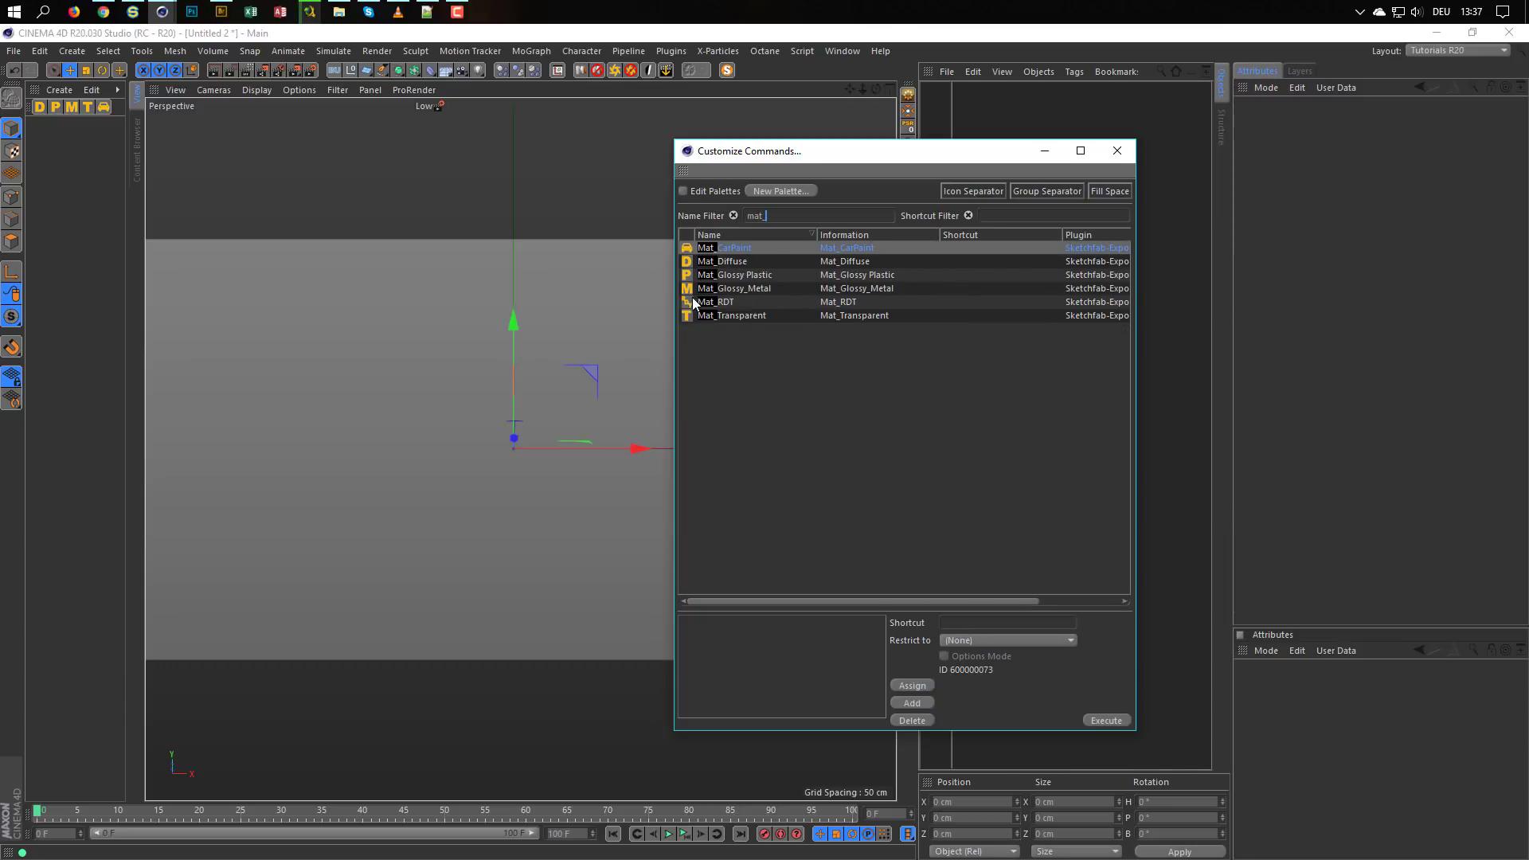
drag(691, 301, 119, 106)
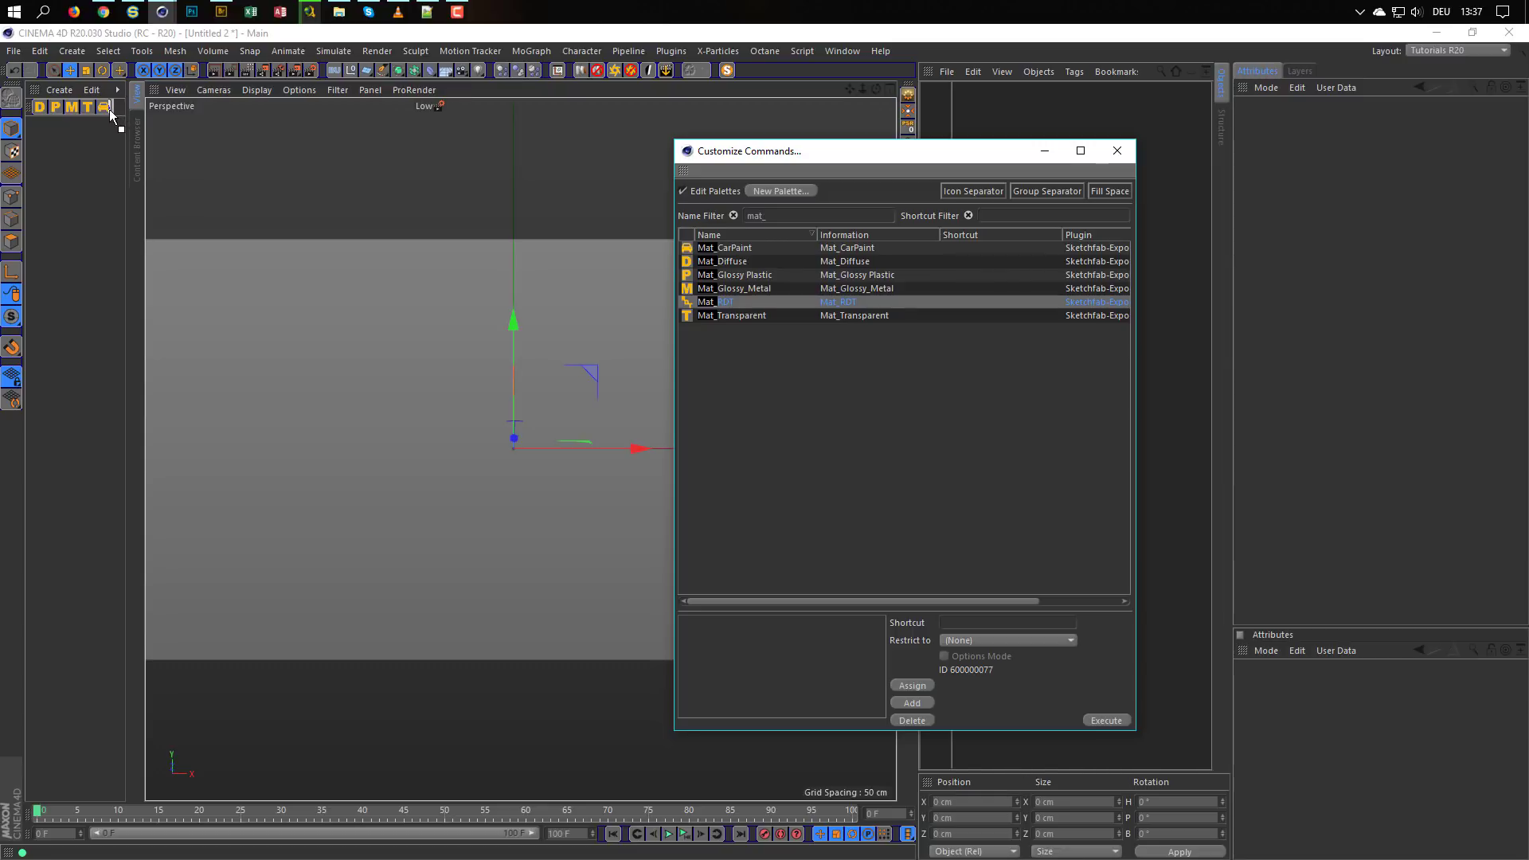
click(682, 191)
click(1121, 155)
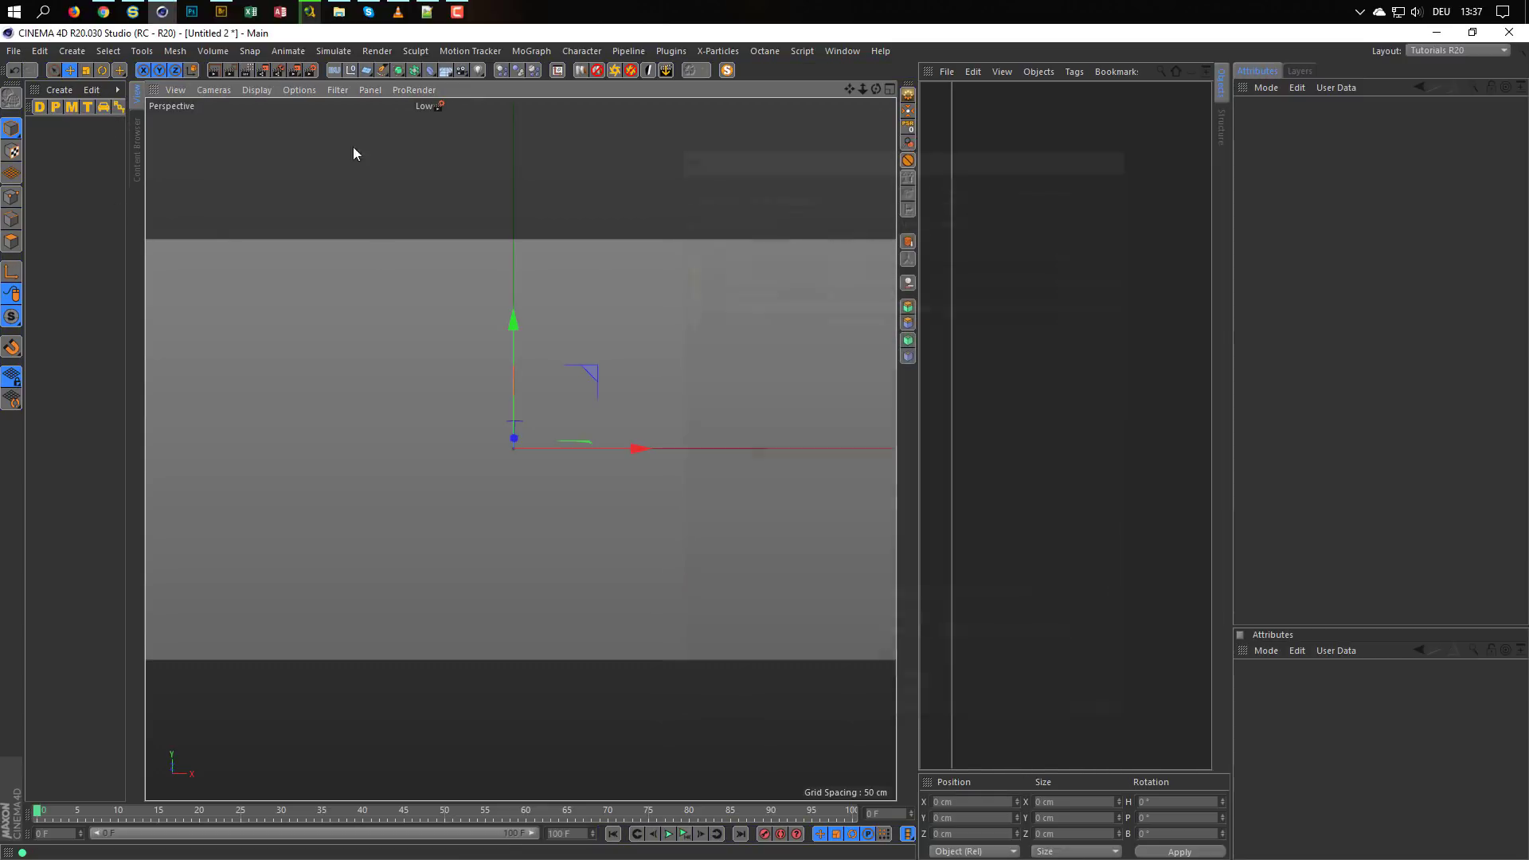
Create an RDT material with the new palette command and examine its custom channels from Color through Ambient Occlusion
click(118, 106)
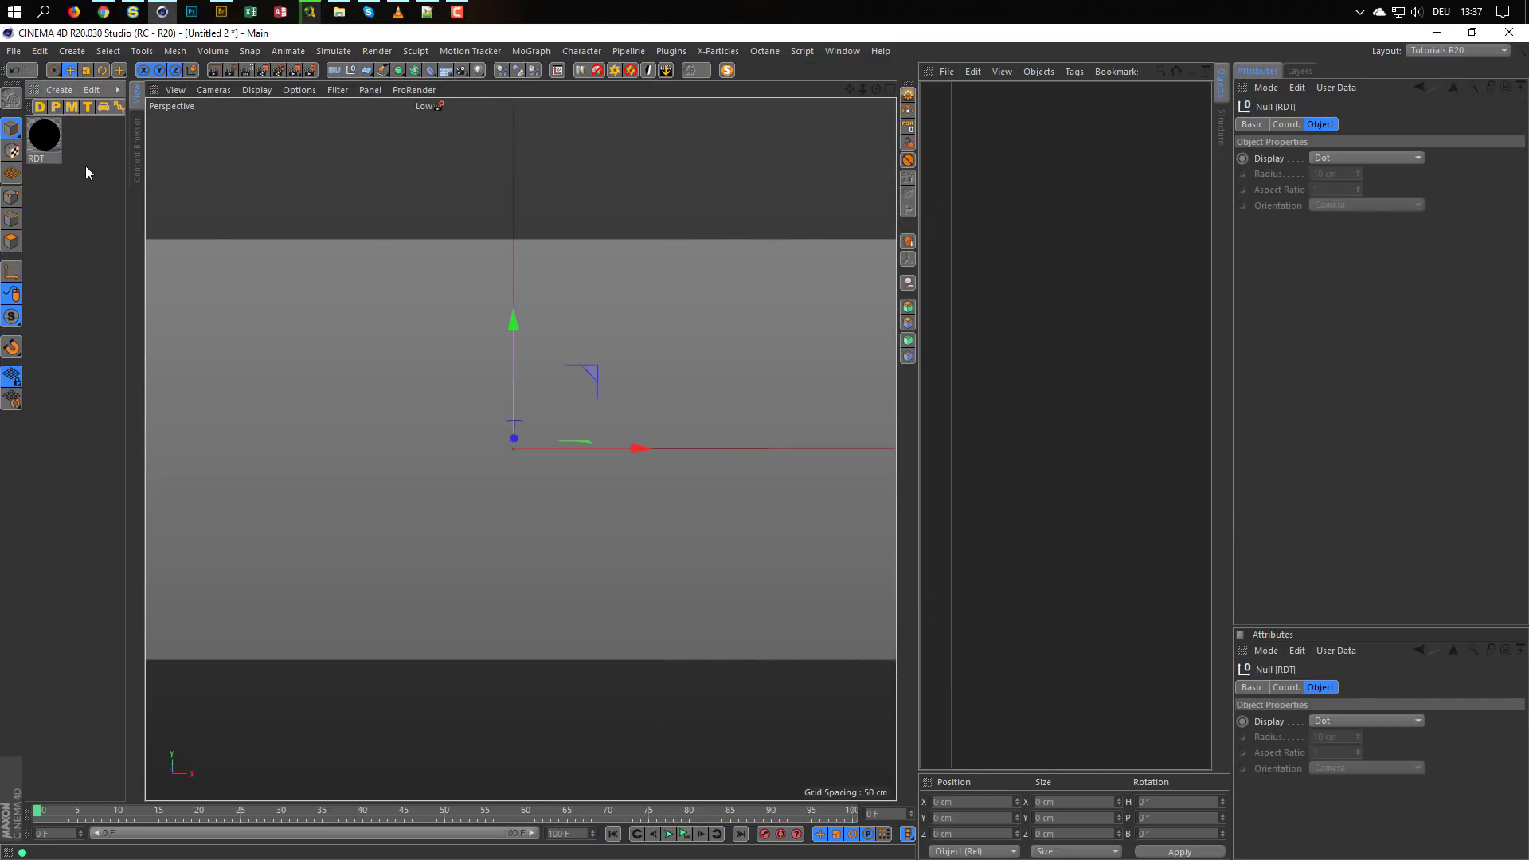
click(46, 143)
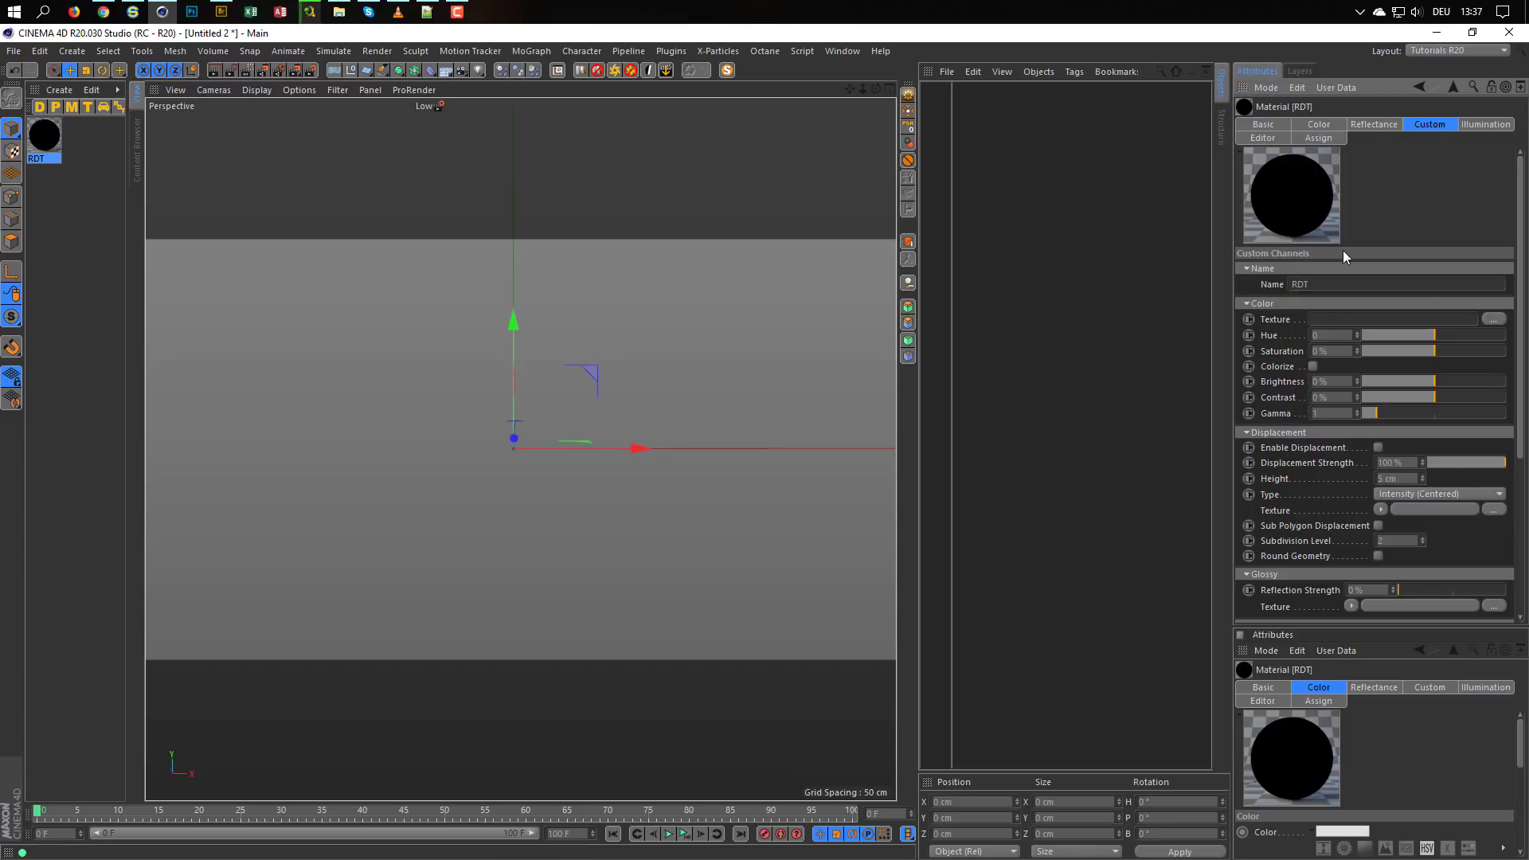
click(1338, 318)
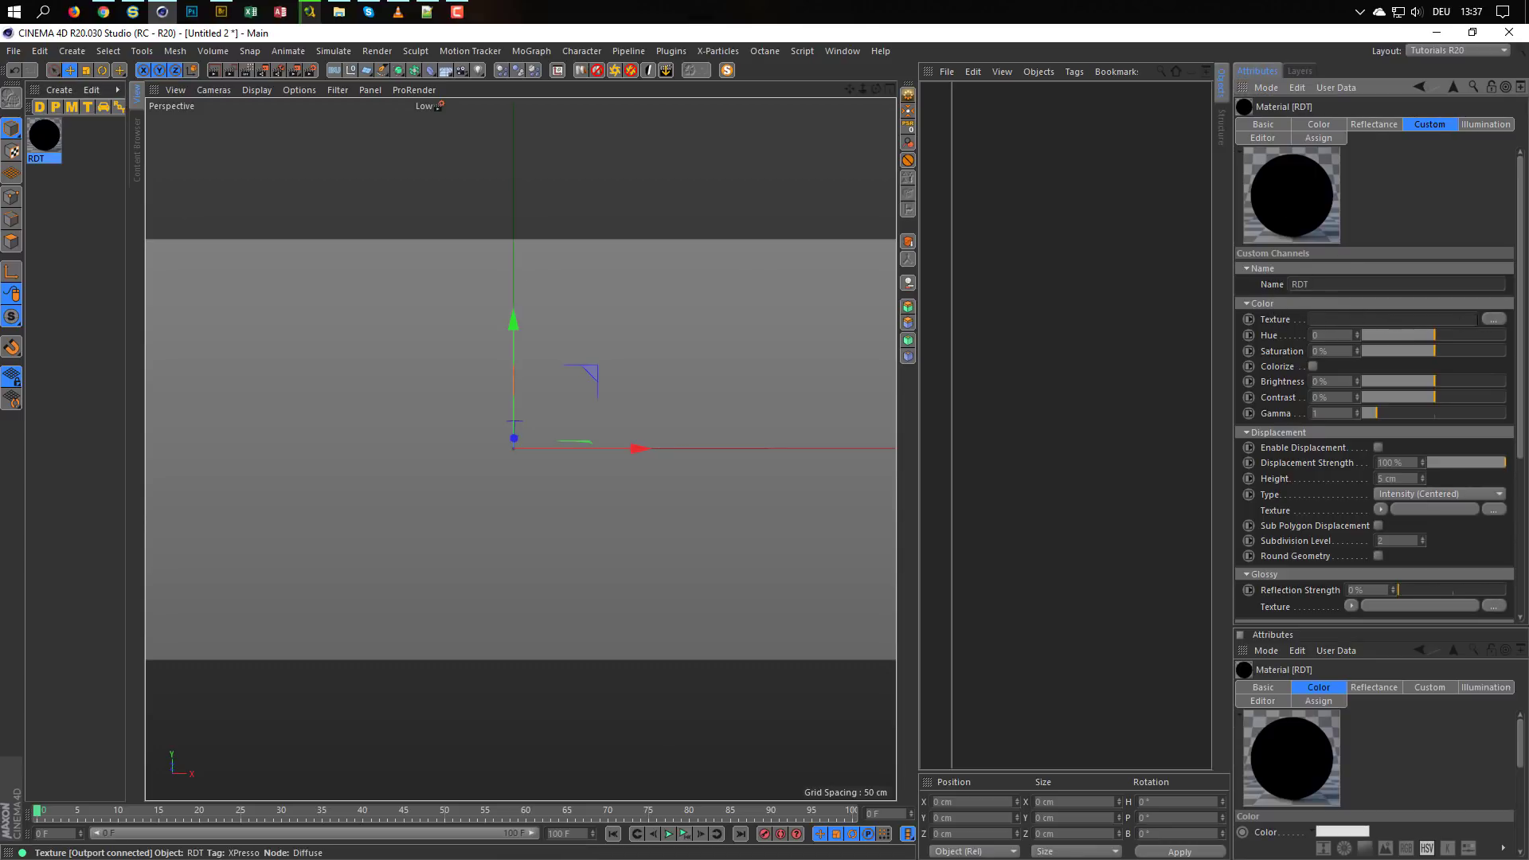
scroll(1332, 358, down, 3)
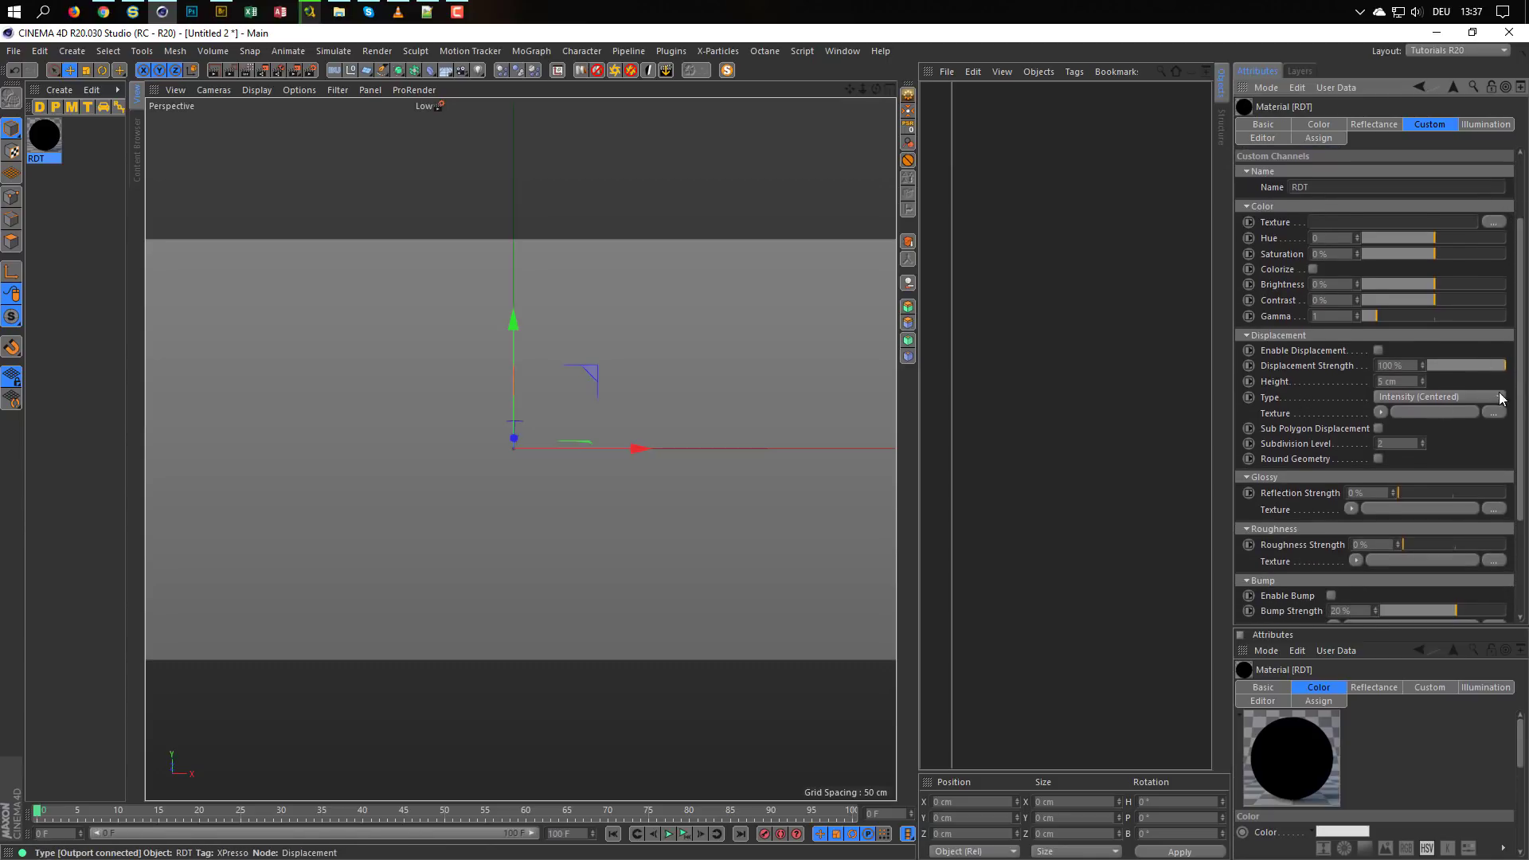
scroll(1502, 406, down, 3)
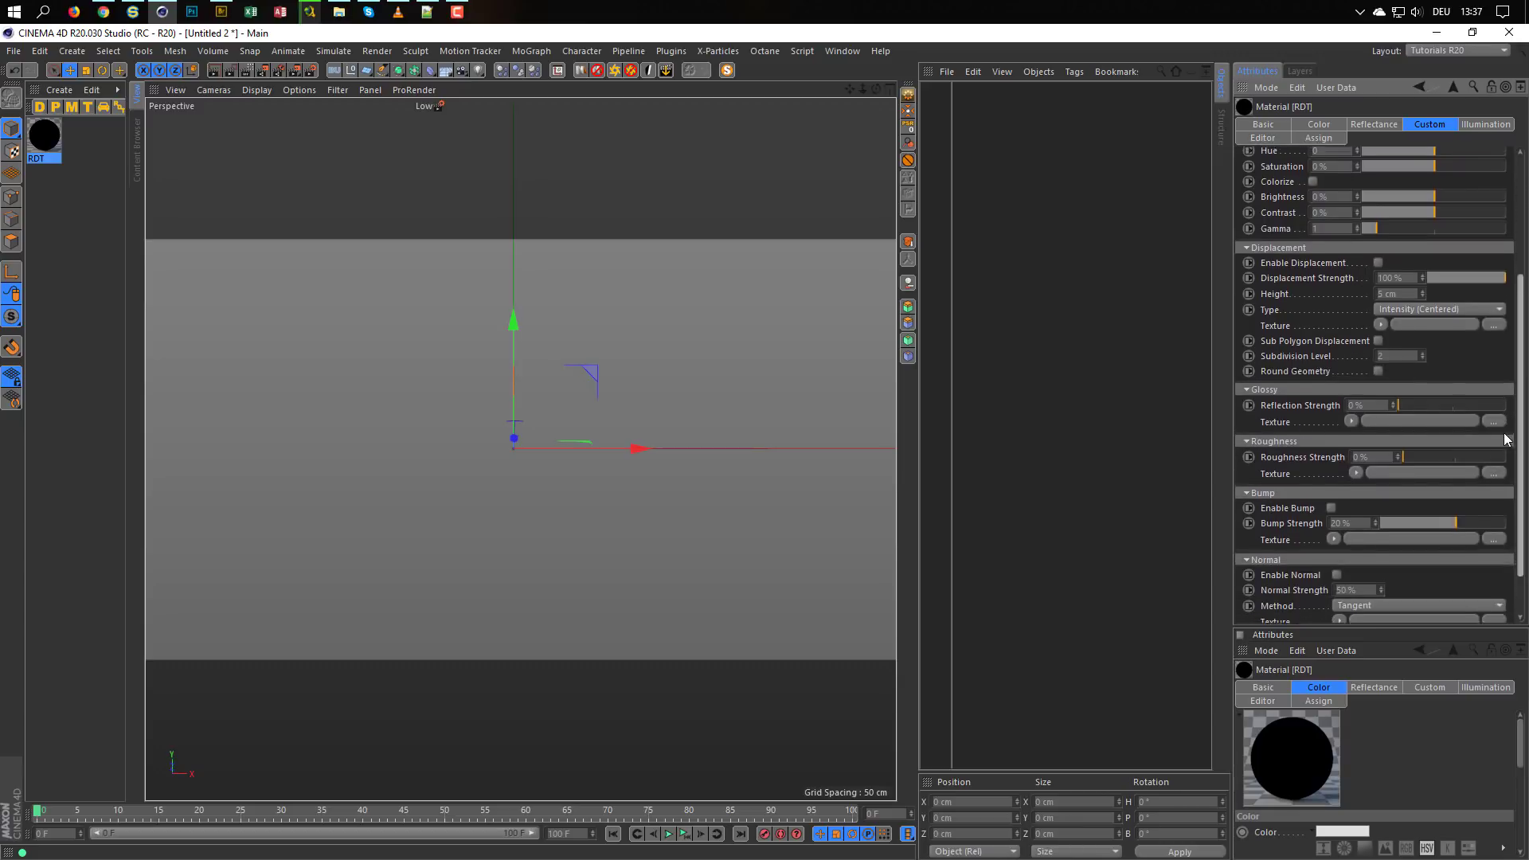
scroll(1503, 446, down, 2)
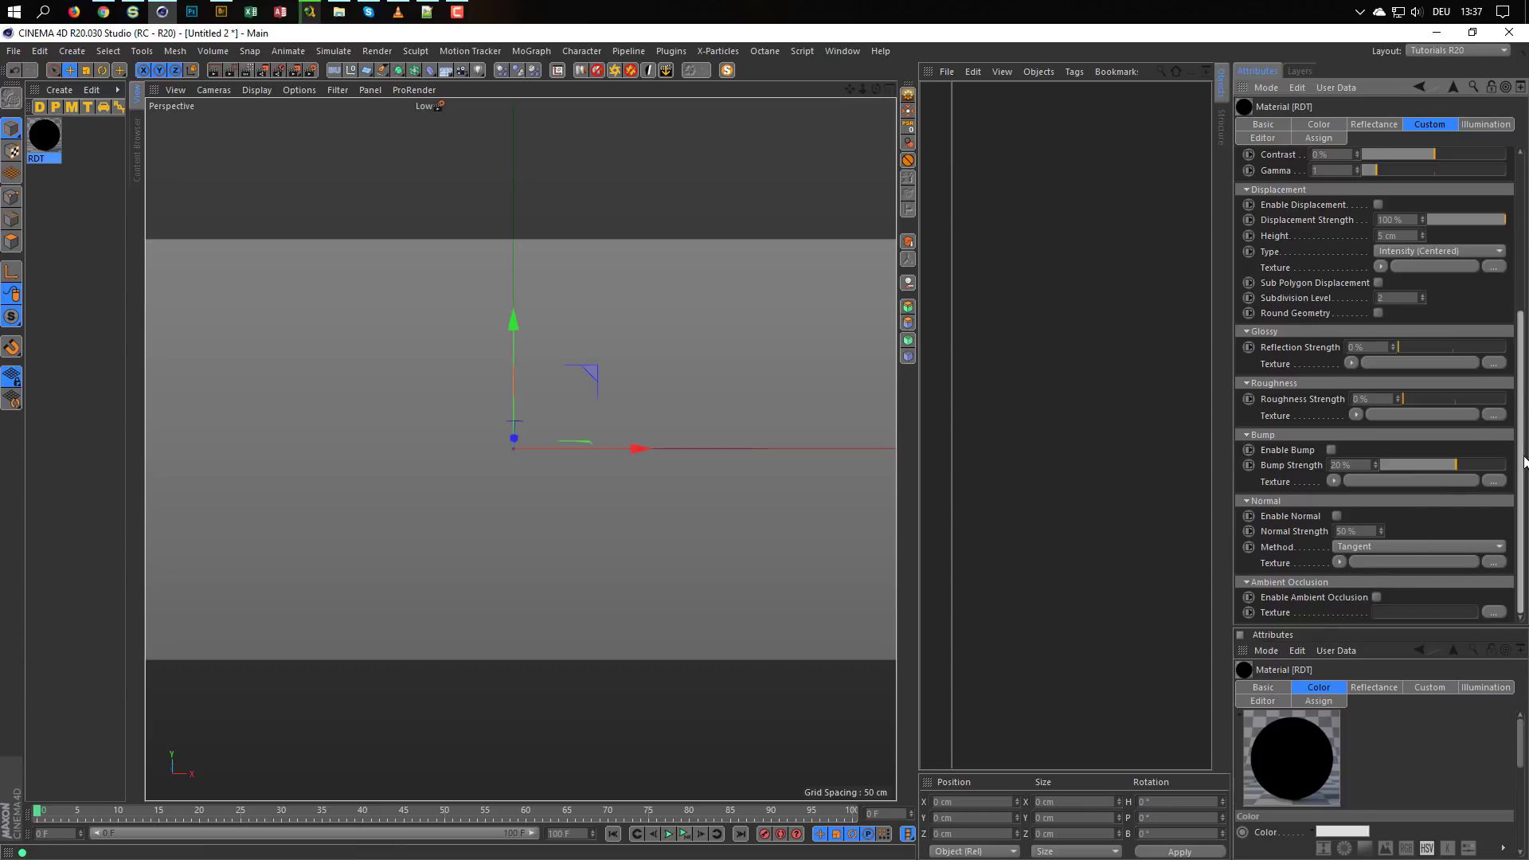
drag(1523, 456, 1526, 236)
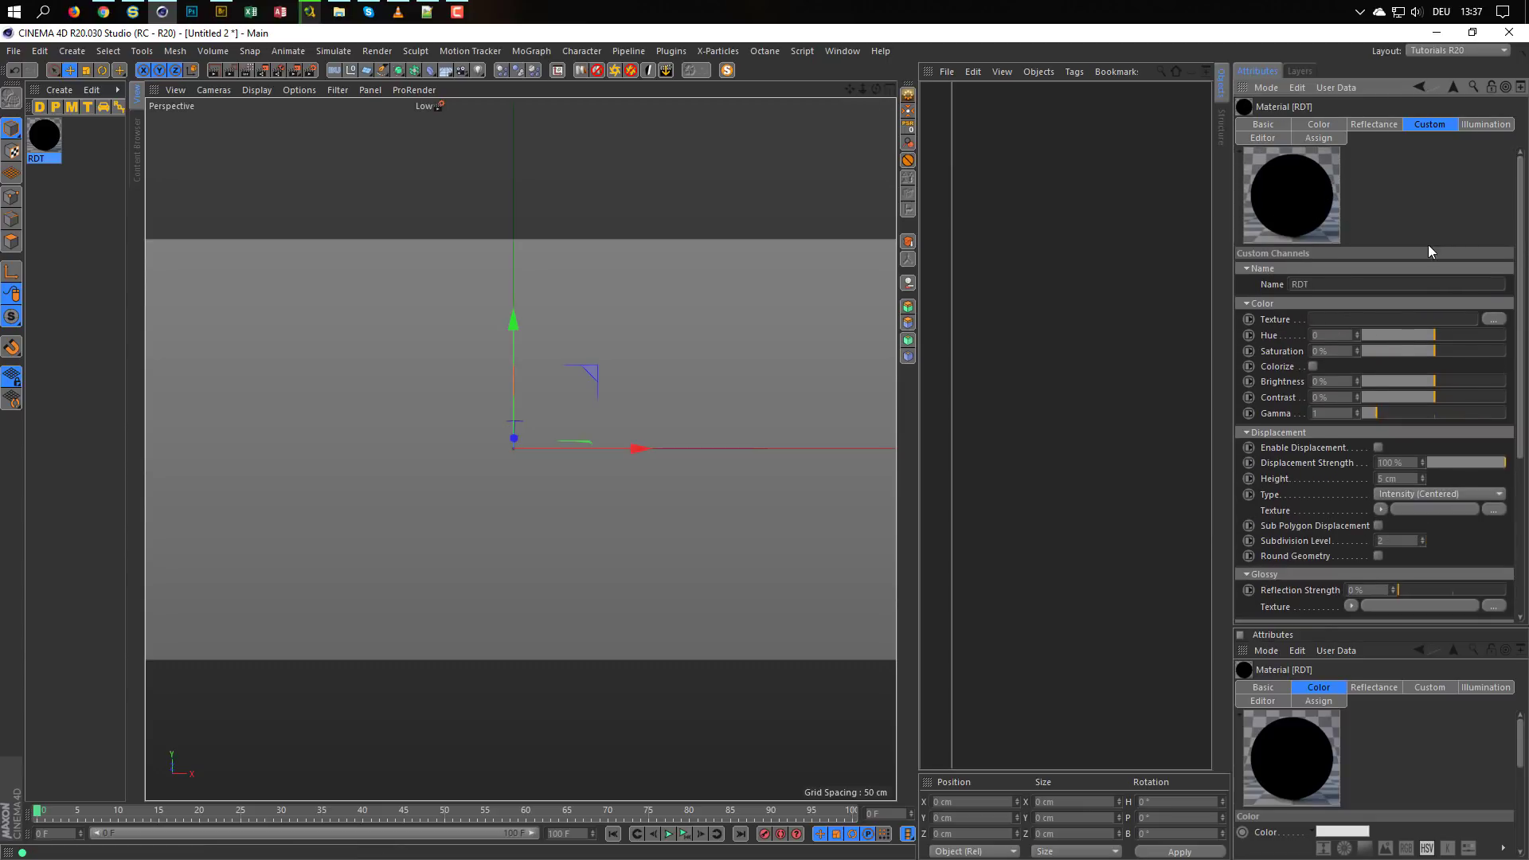
click(38, 139)
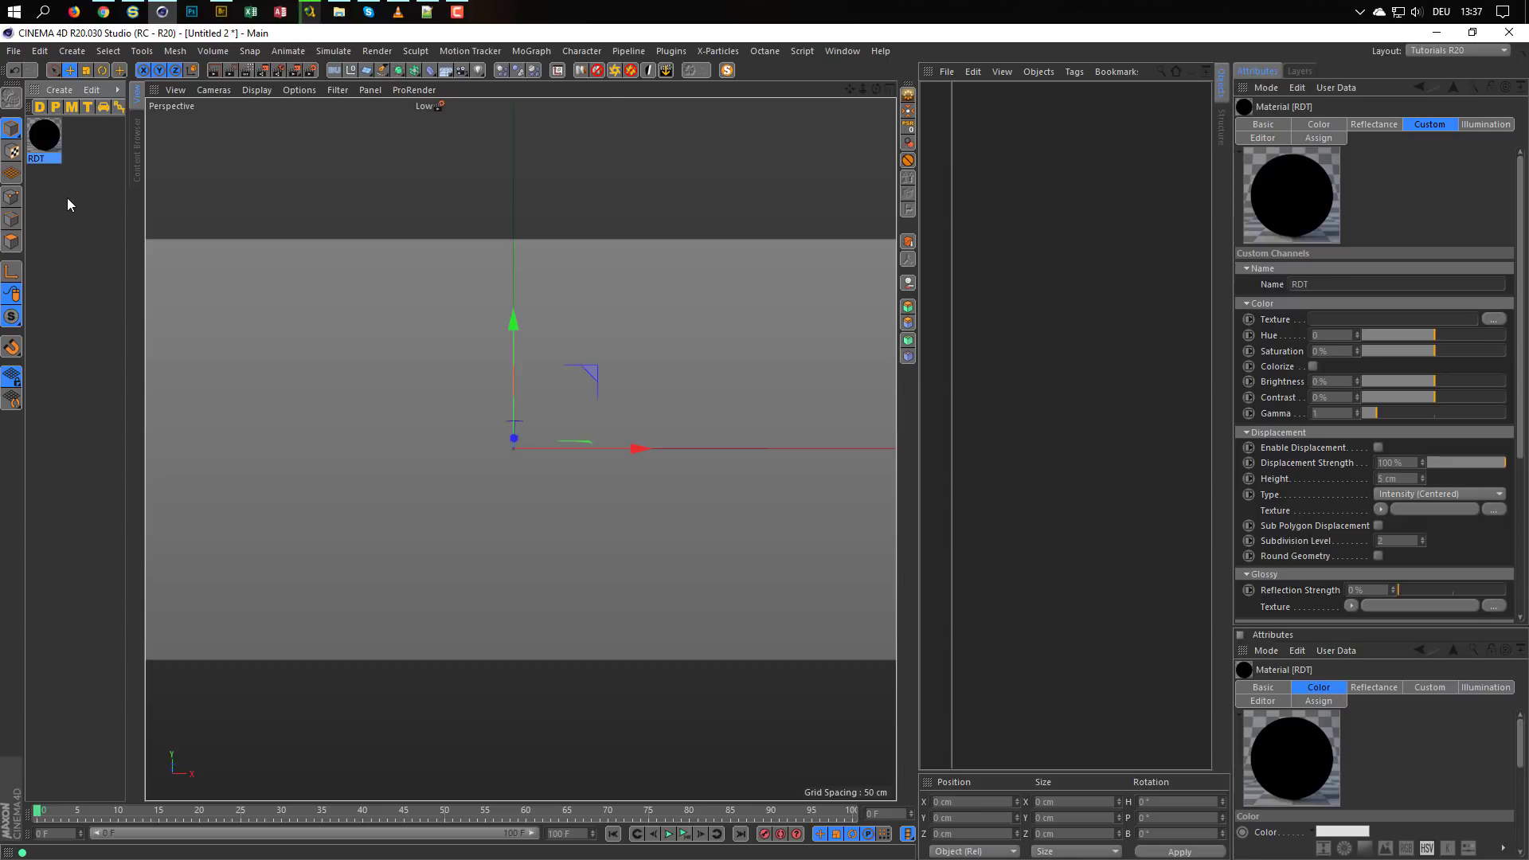
Delete the RDT material from the scene
key(Delete)
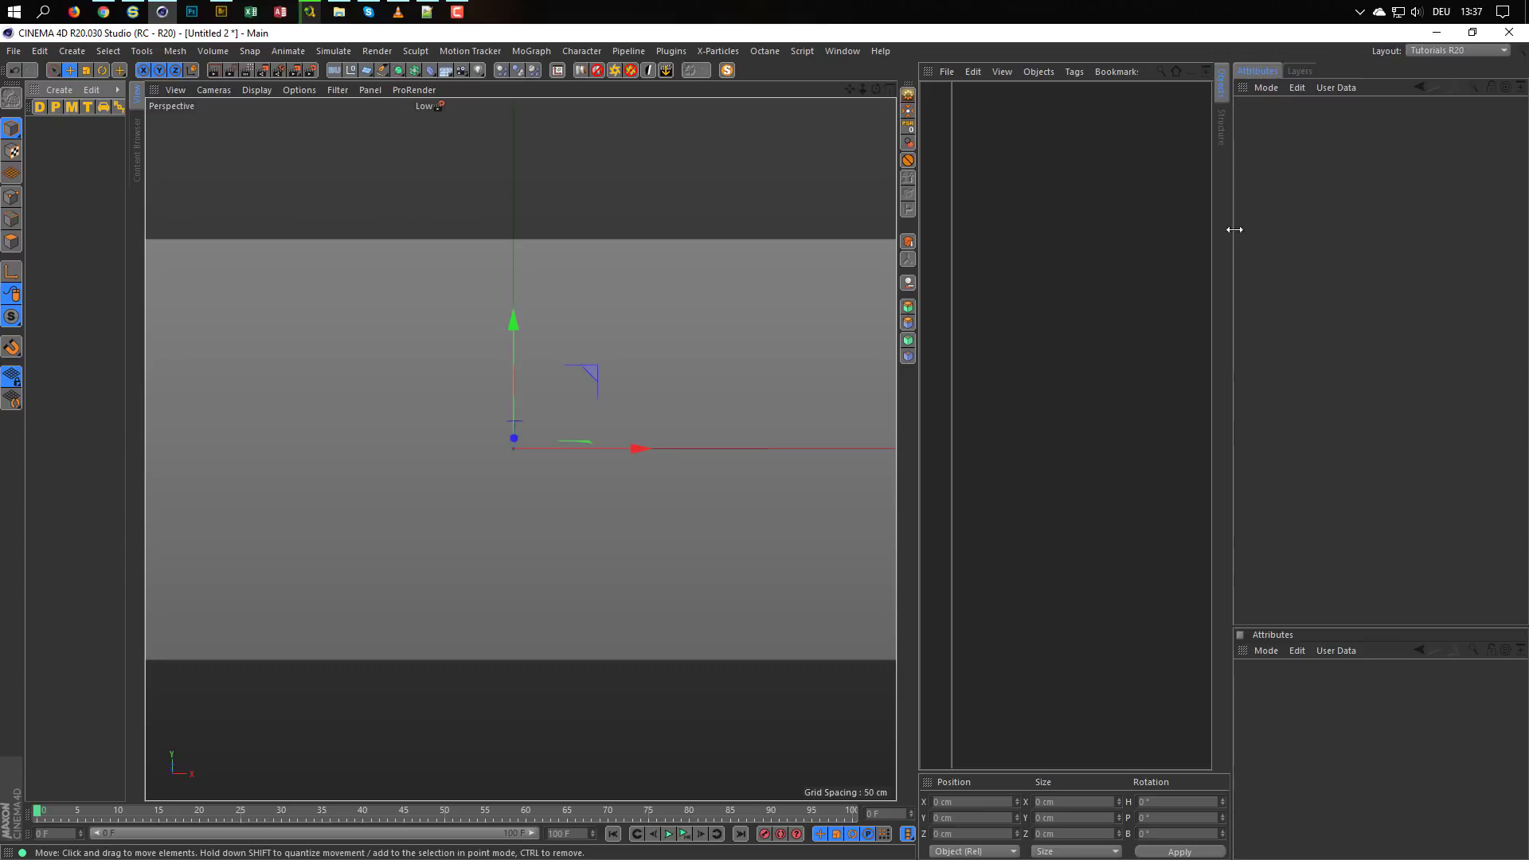
click(1295, 87)
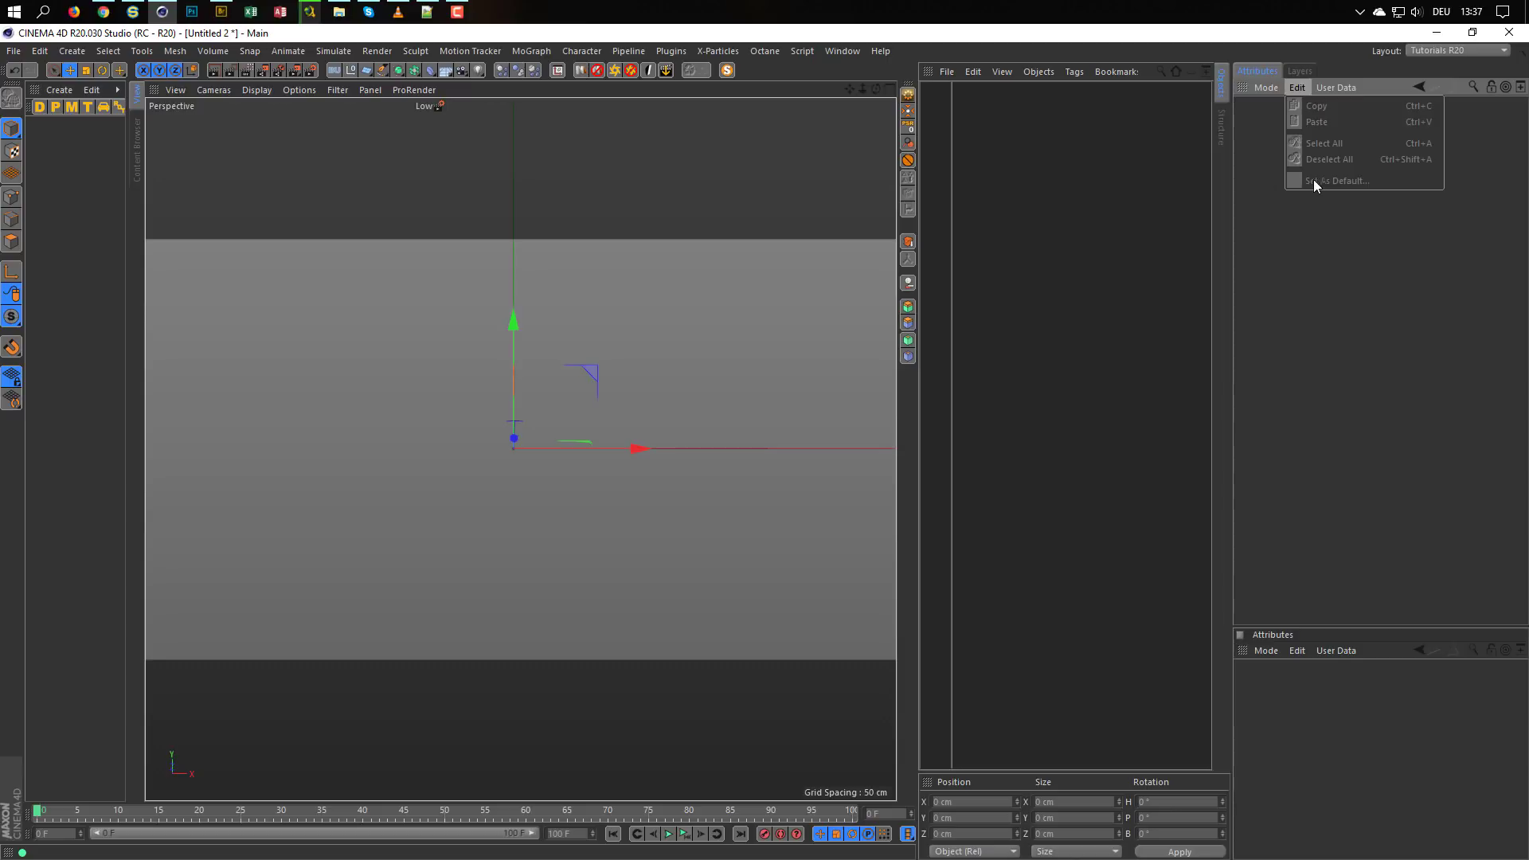
click(1303, 239)
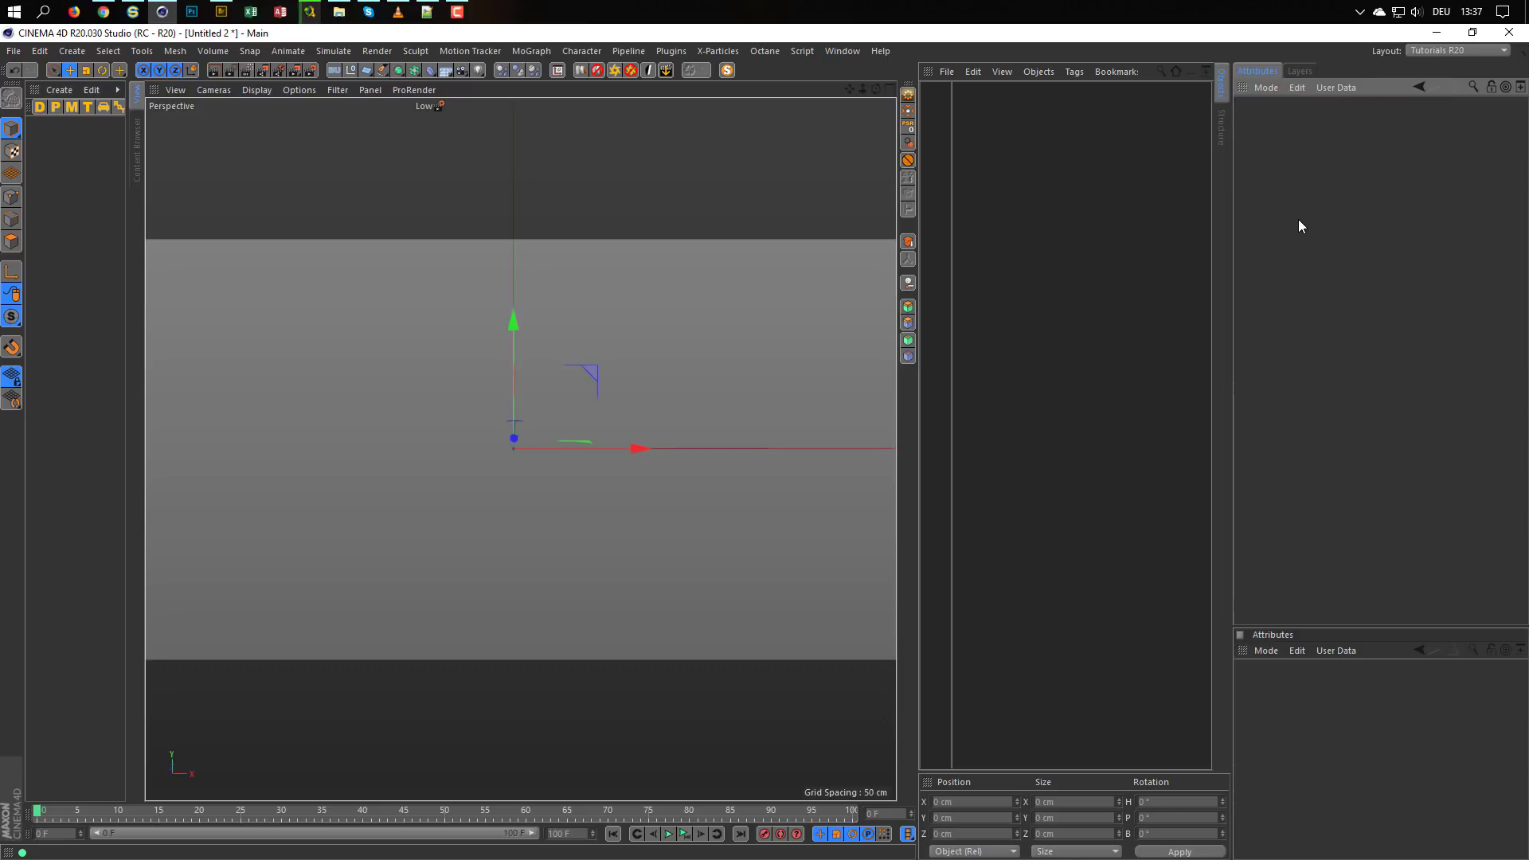
Examine the project's Dynamics Expert and Key Interpolation settings, the viewport's view settings, and the modeling Quantize settings
key(ctrl+d)
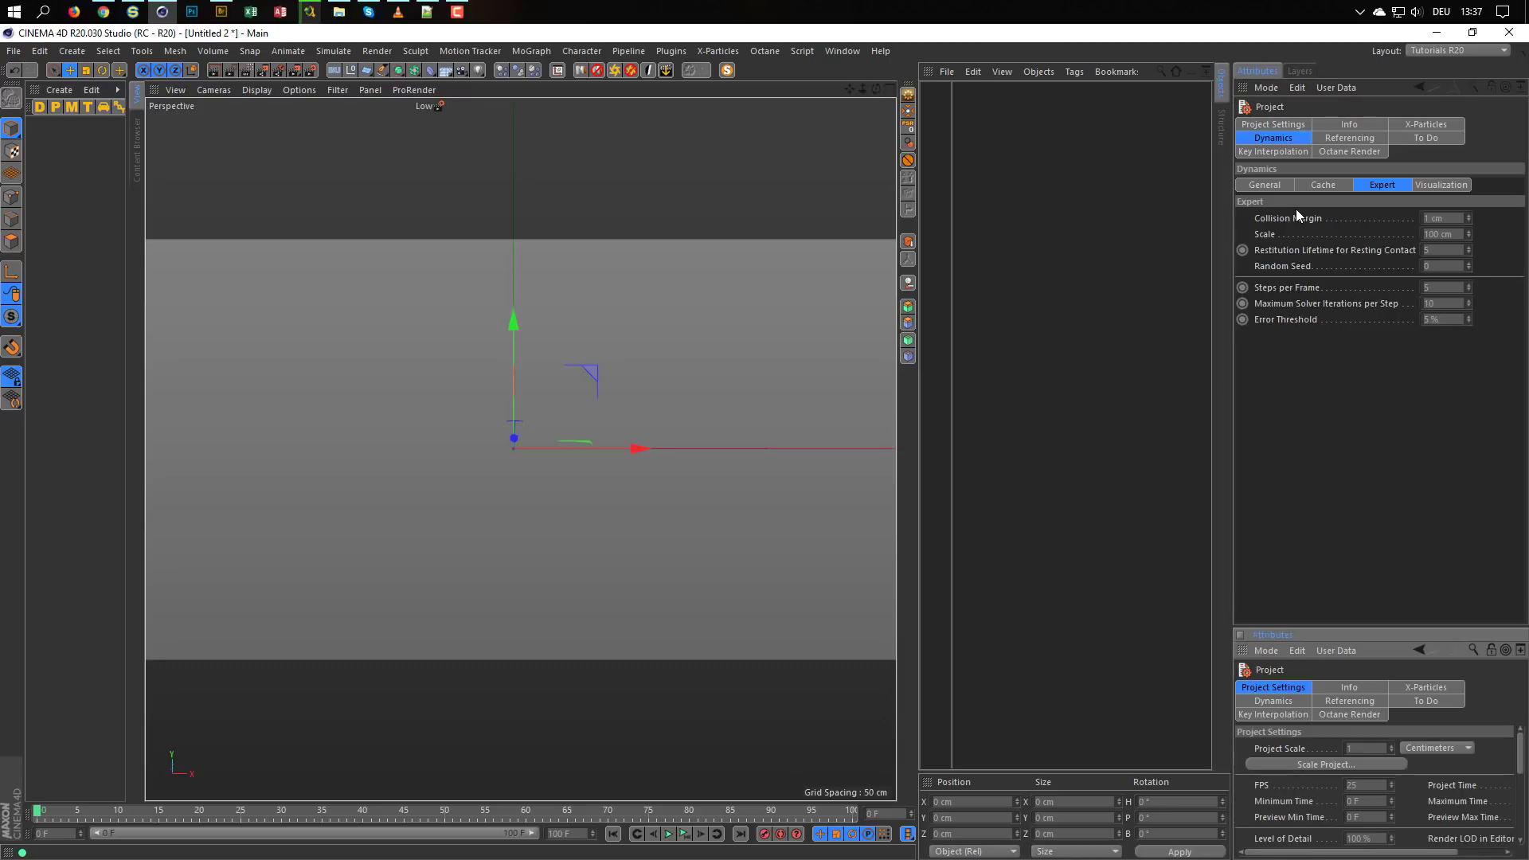
click(1379, 184)
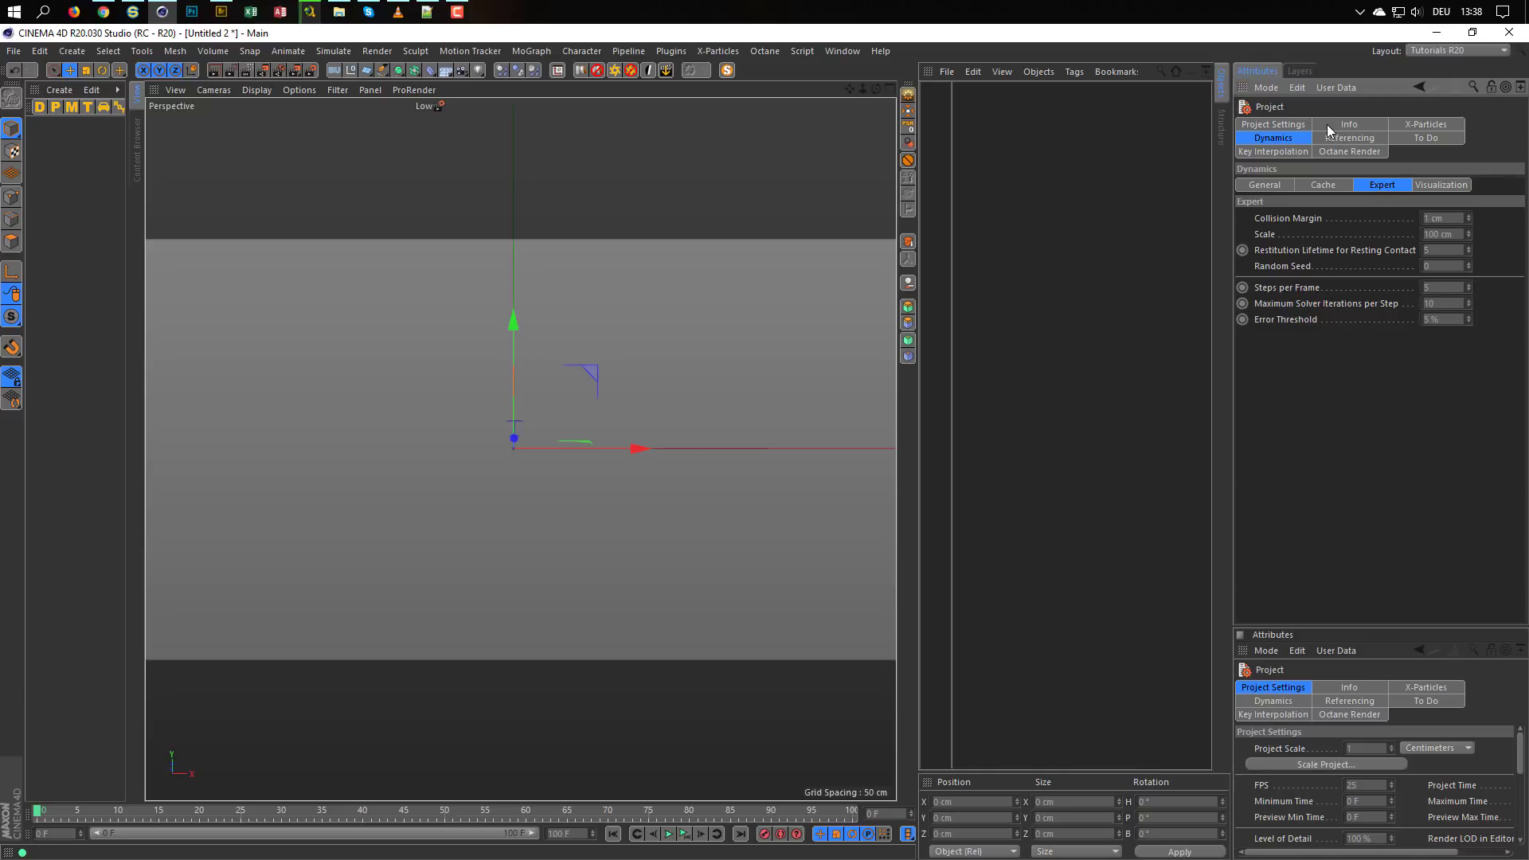
click(1274, 152)
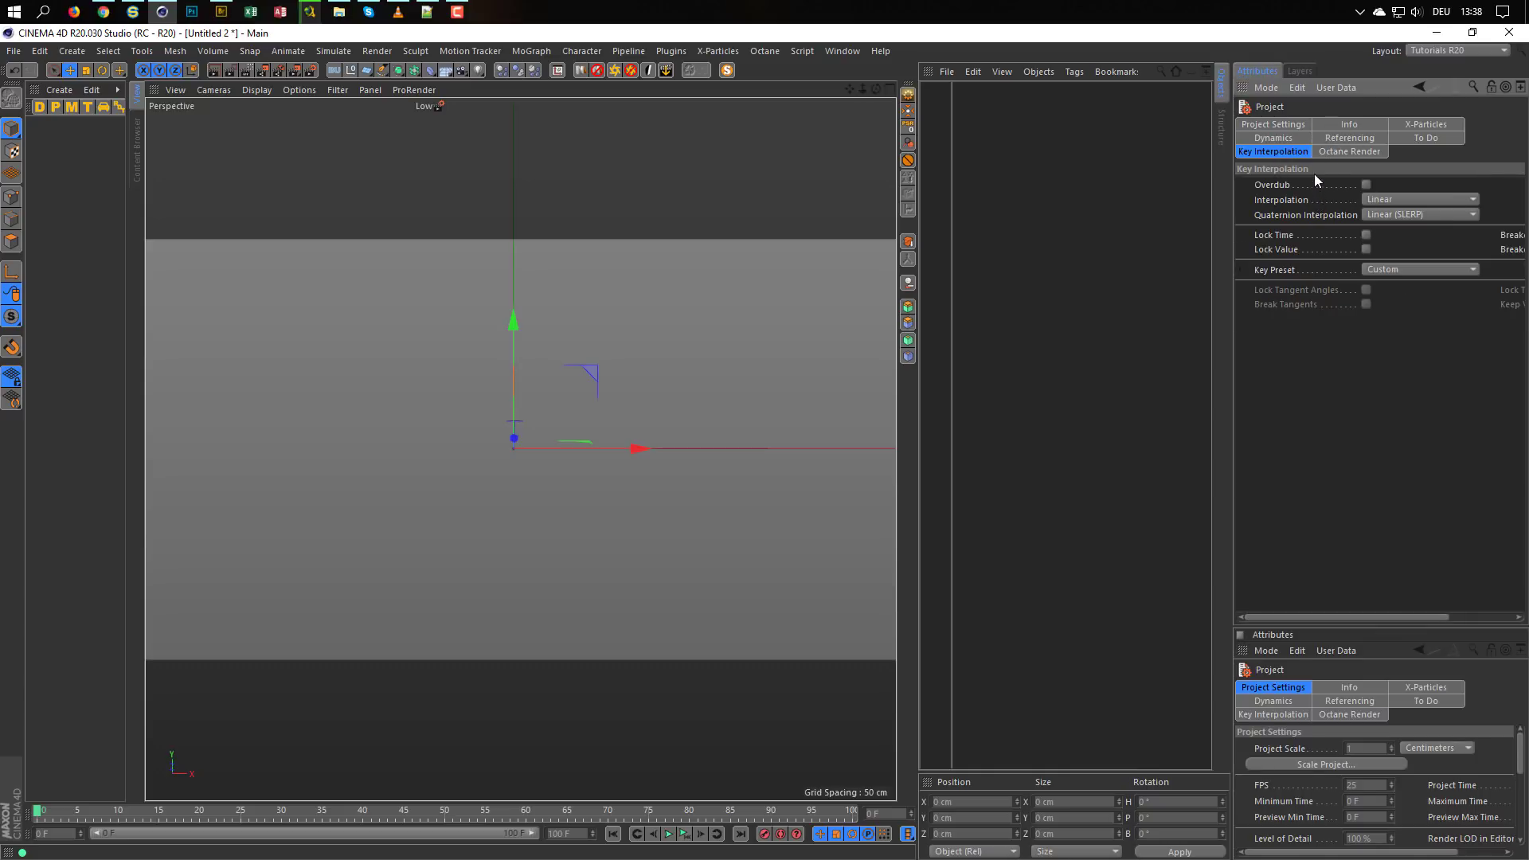
key(shift+v)
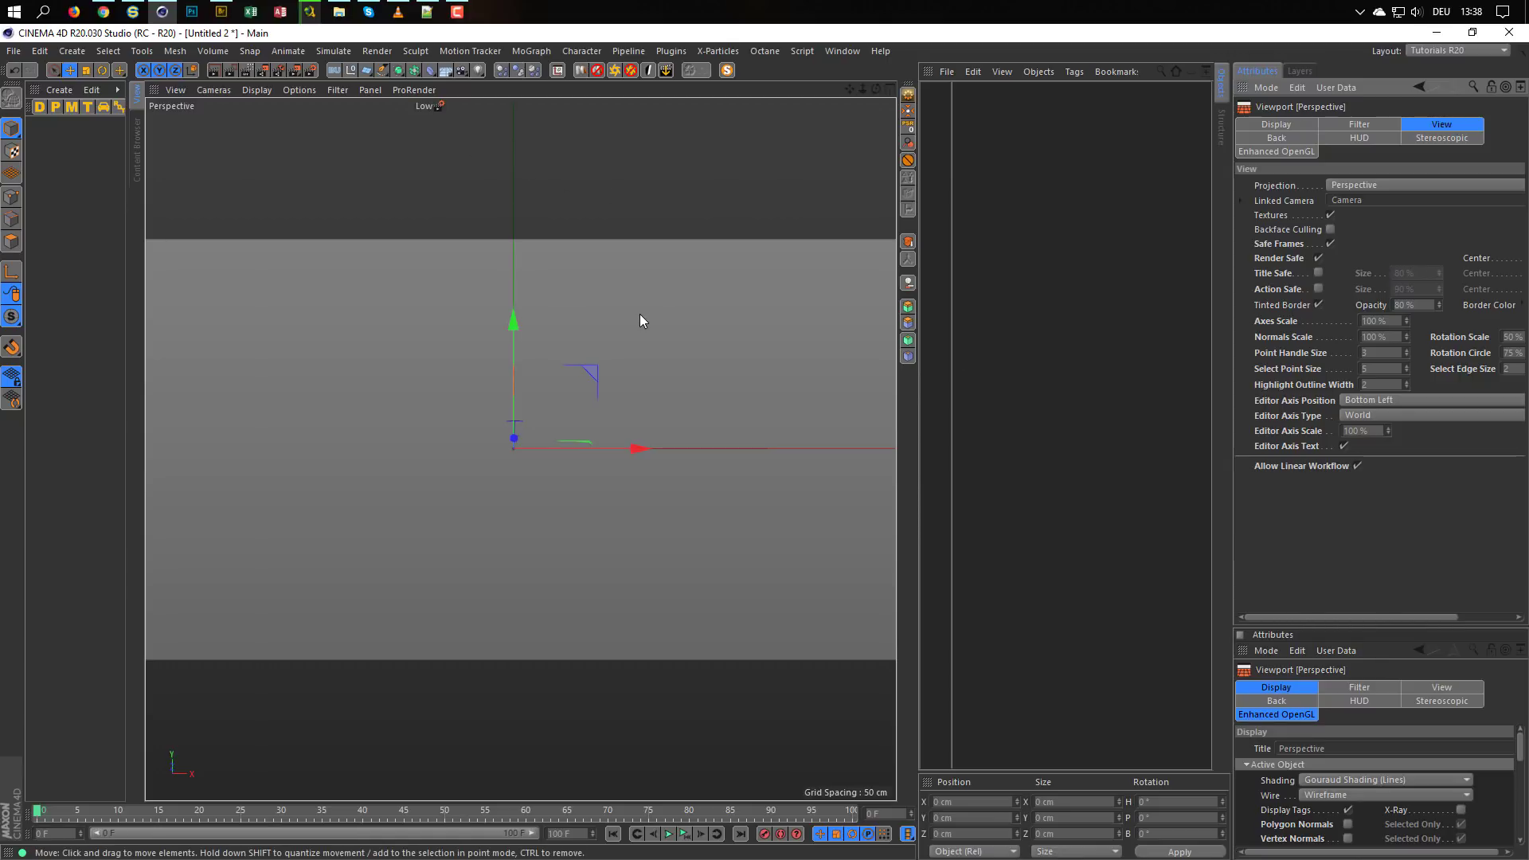
click(1265, 88)
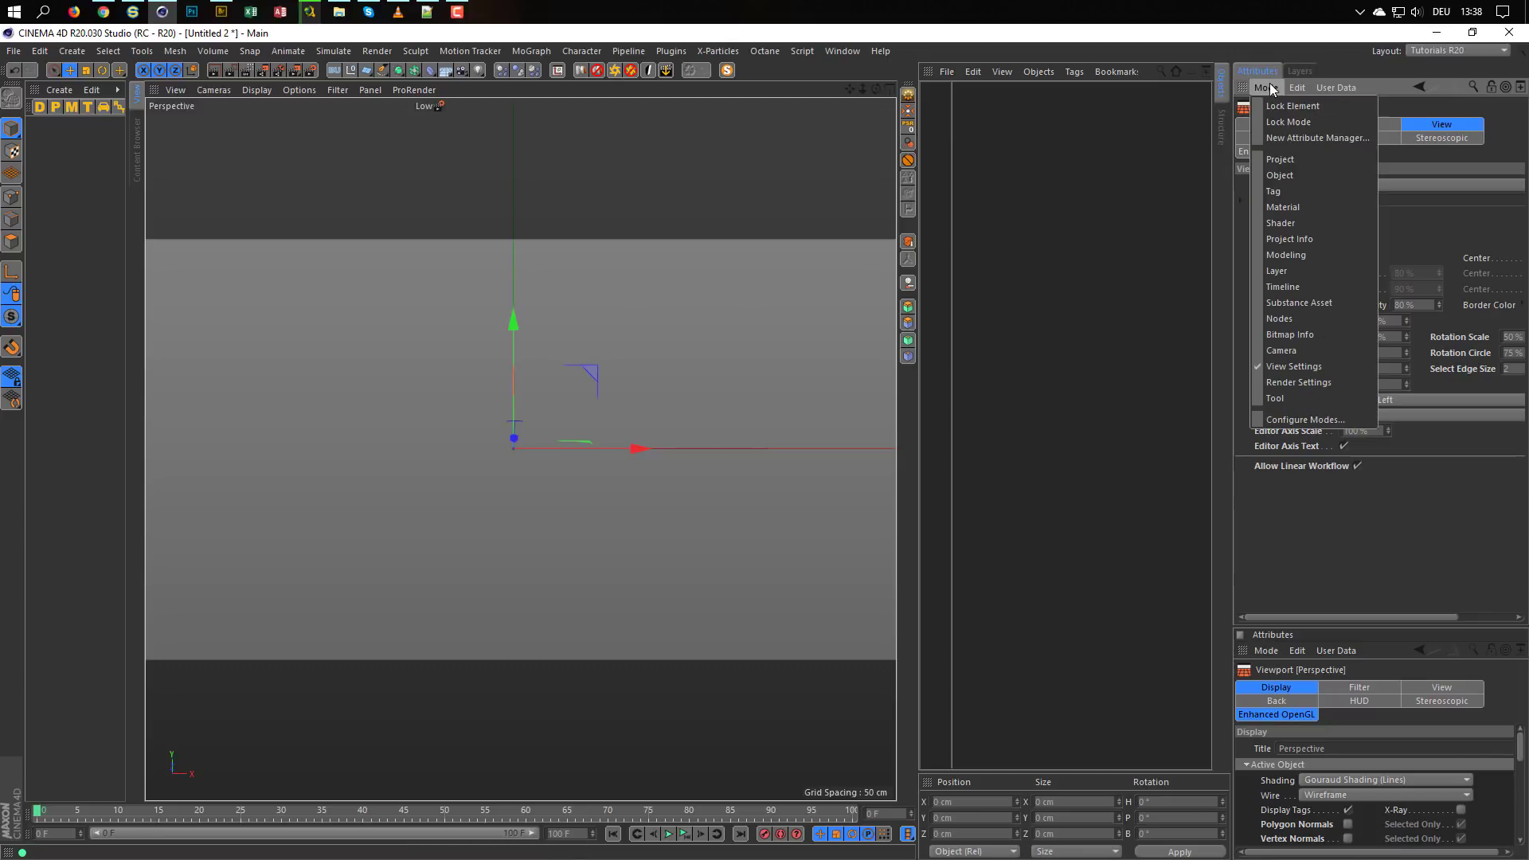
click(1299, 254)
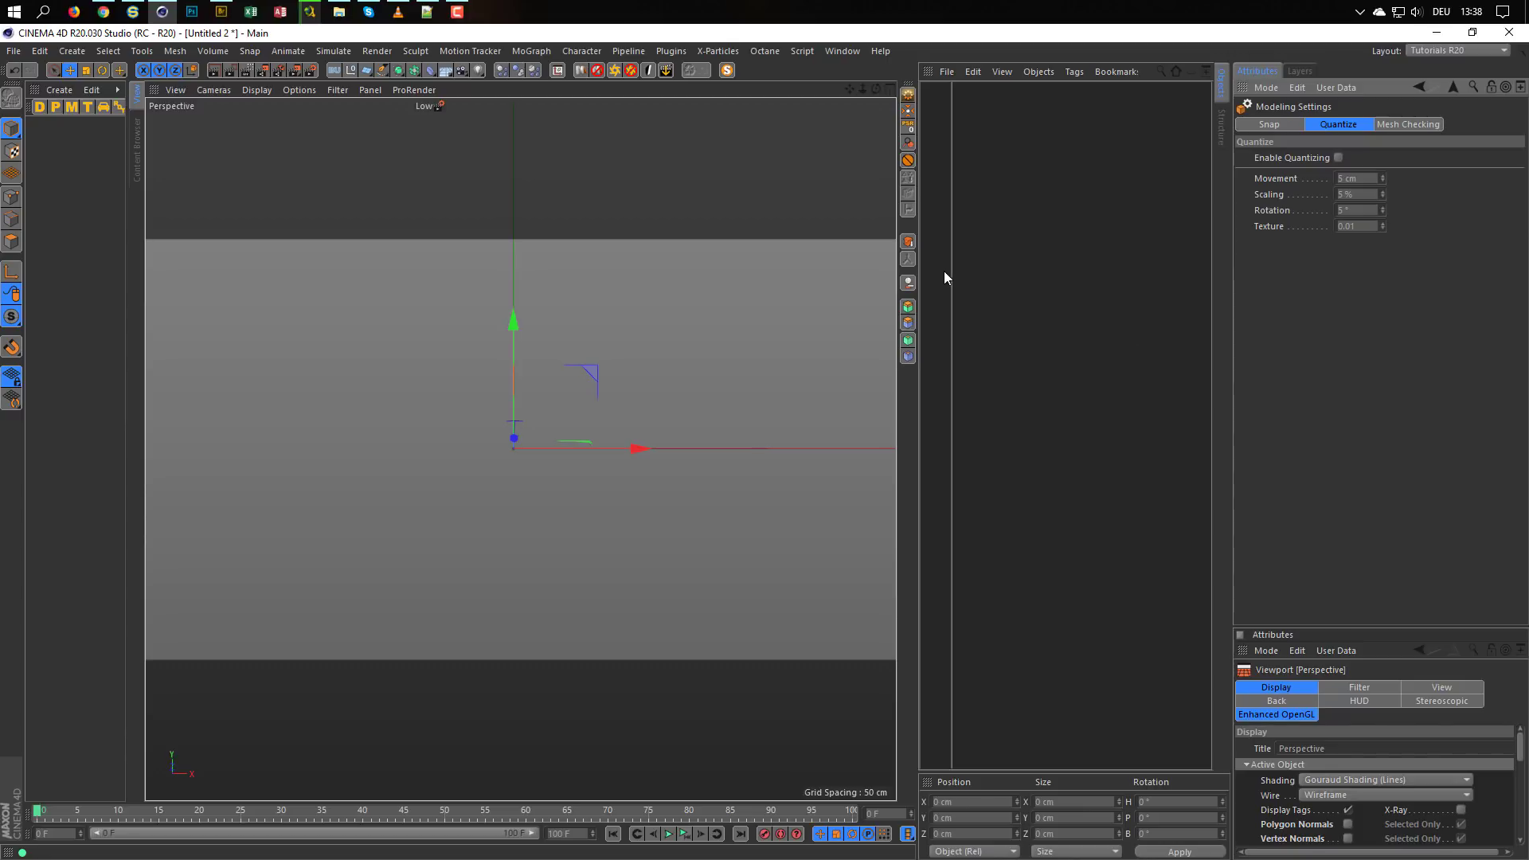
View the preset libraries in the Content Browser with Nikomedia Textures (PR) collapsed, and return to the viewport
click(134, 163)
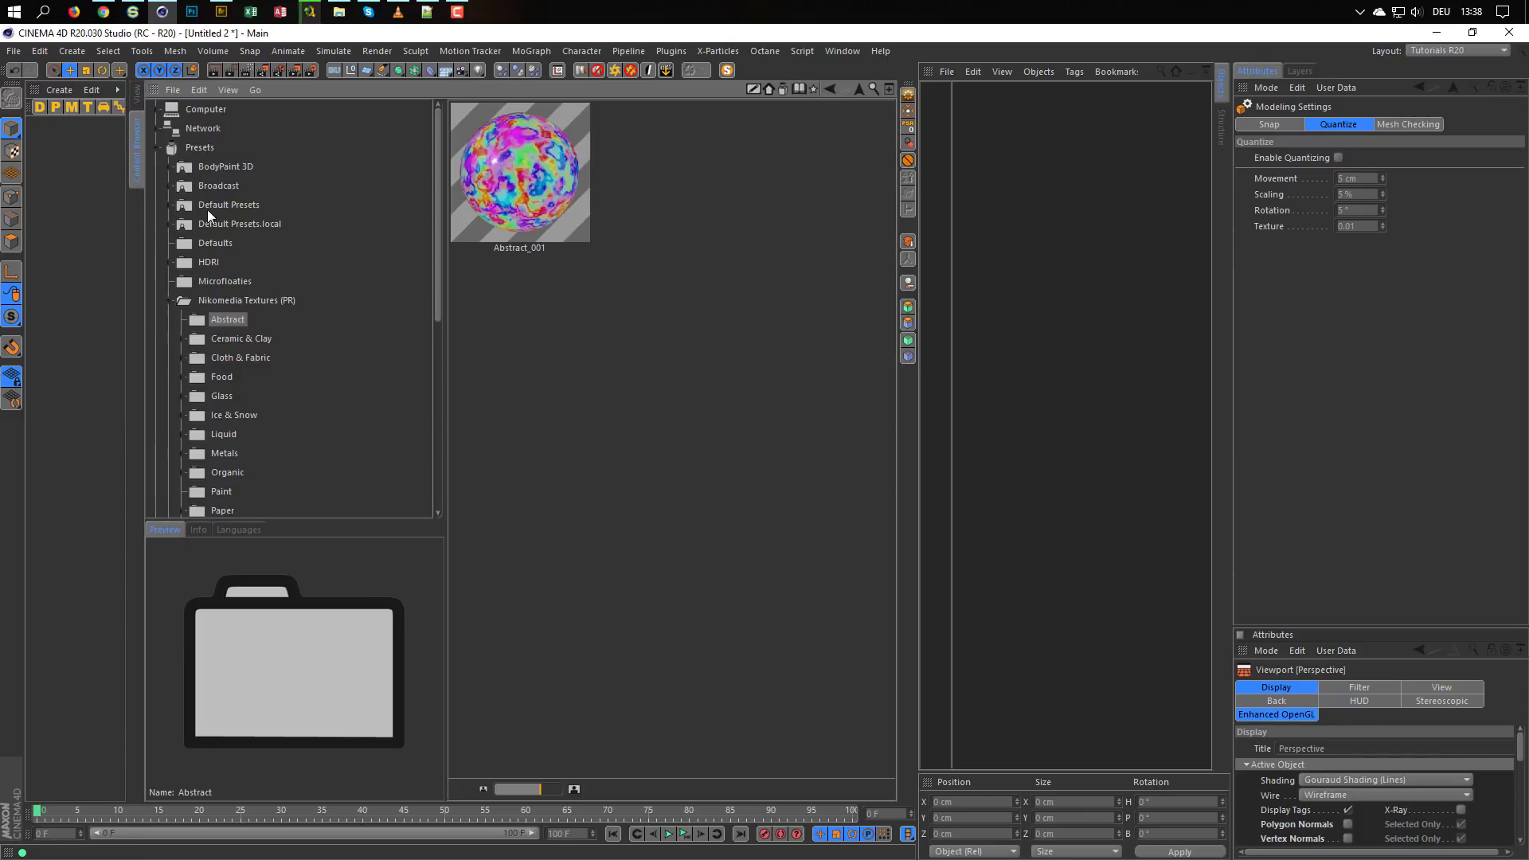
click(172, 298)
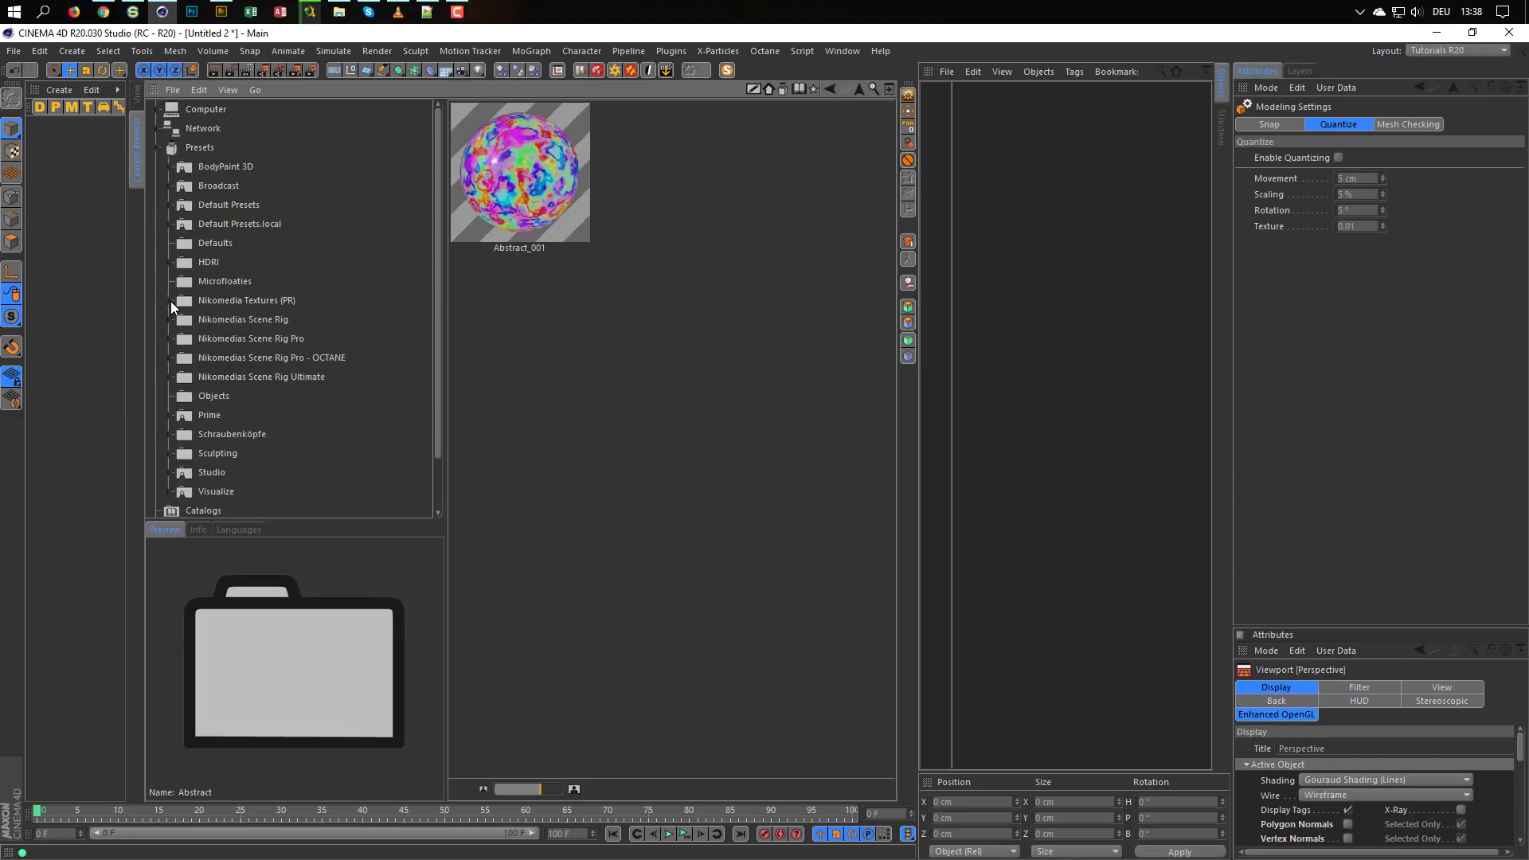
click(140, 96)
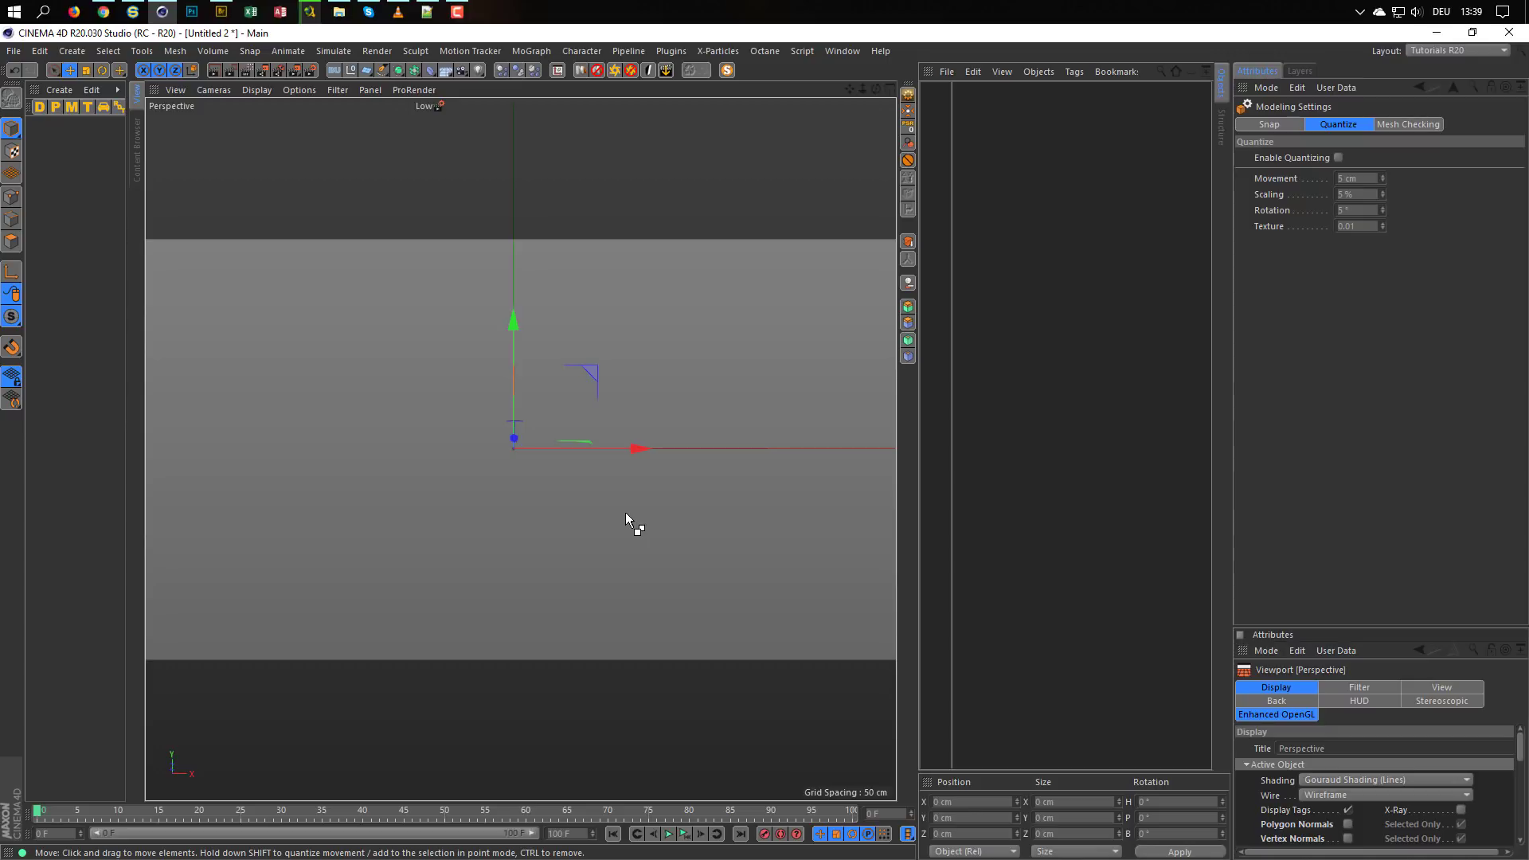
Open the preferences and examine the Editor Colors and Hair Colors of the scheme colors
key(ctrl+e)
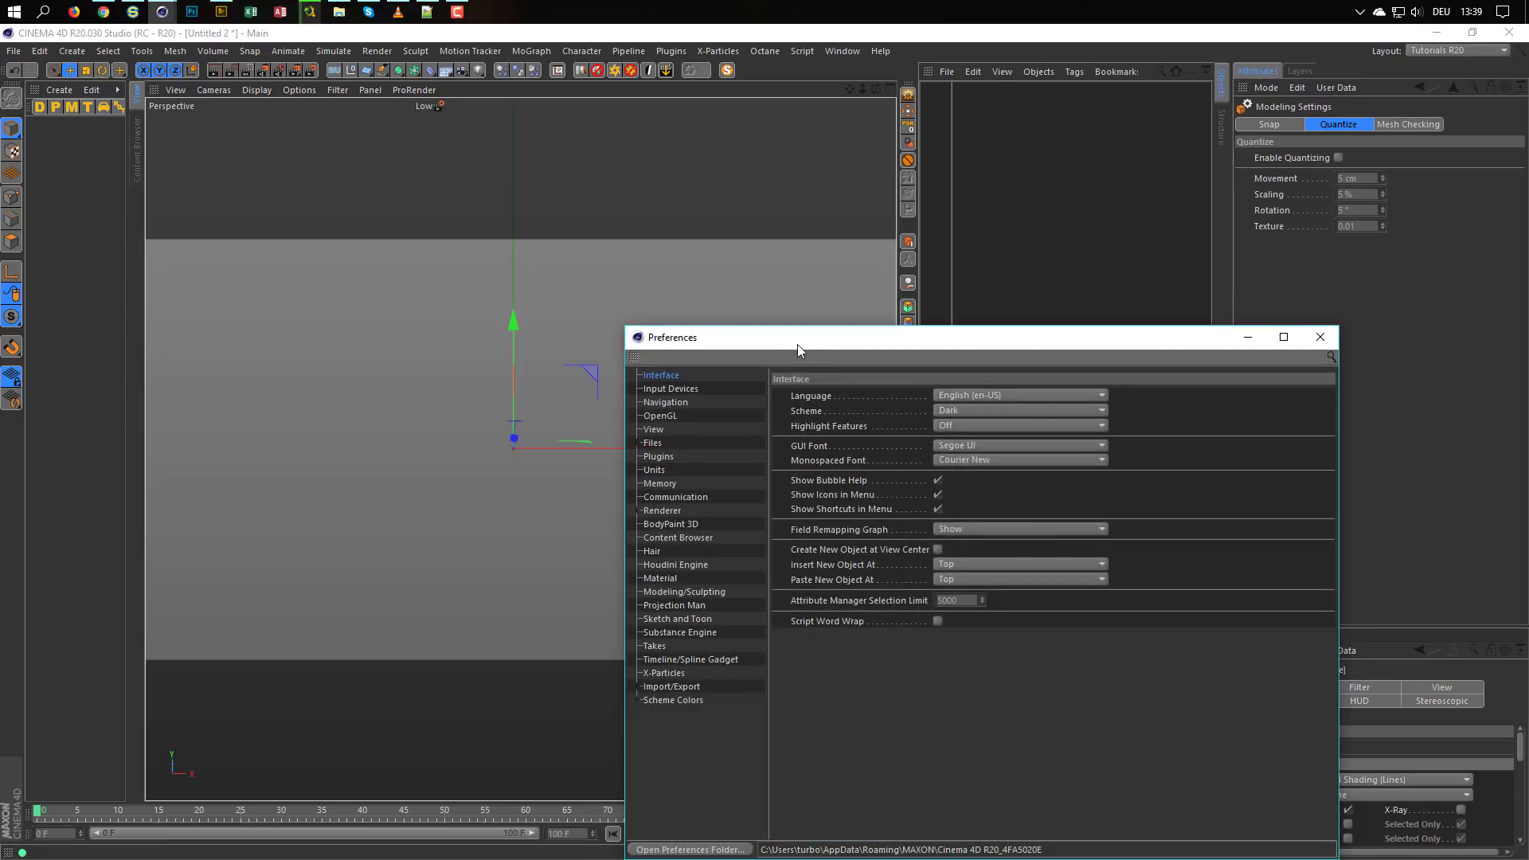
drag(796, 344, 479, 139)
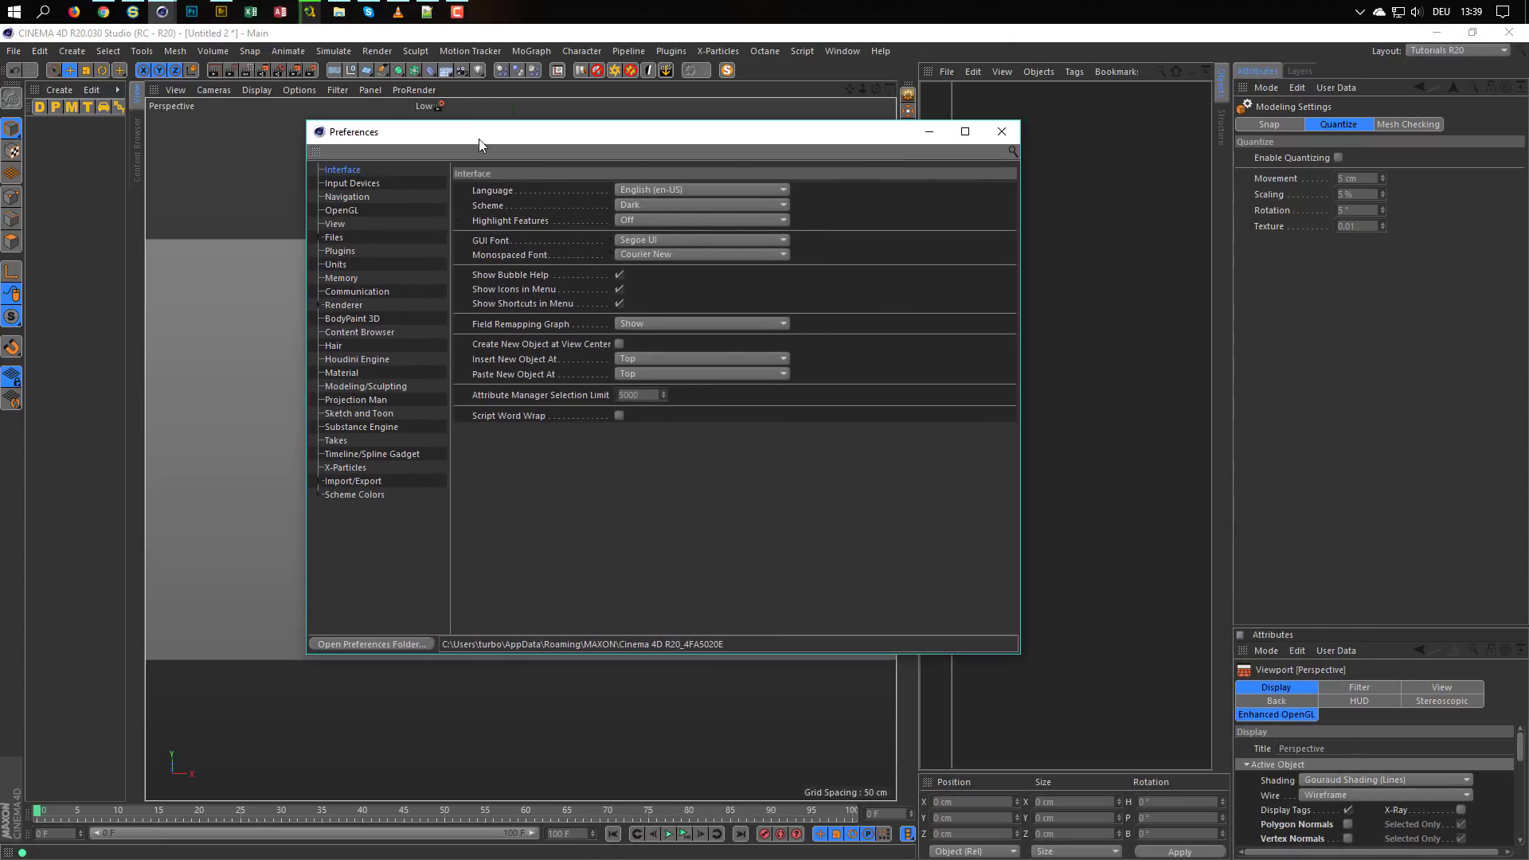
click(337, 495)
click(318, 495)
click(363, 509)
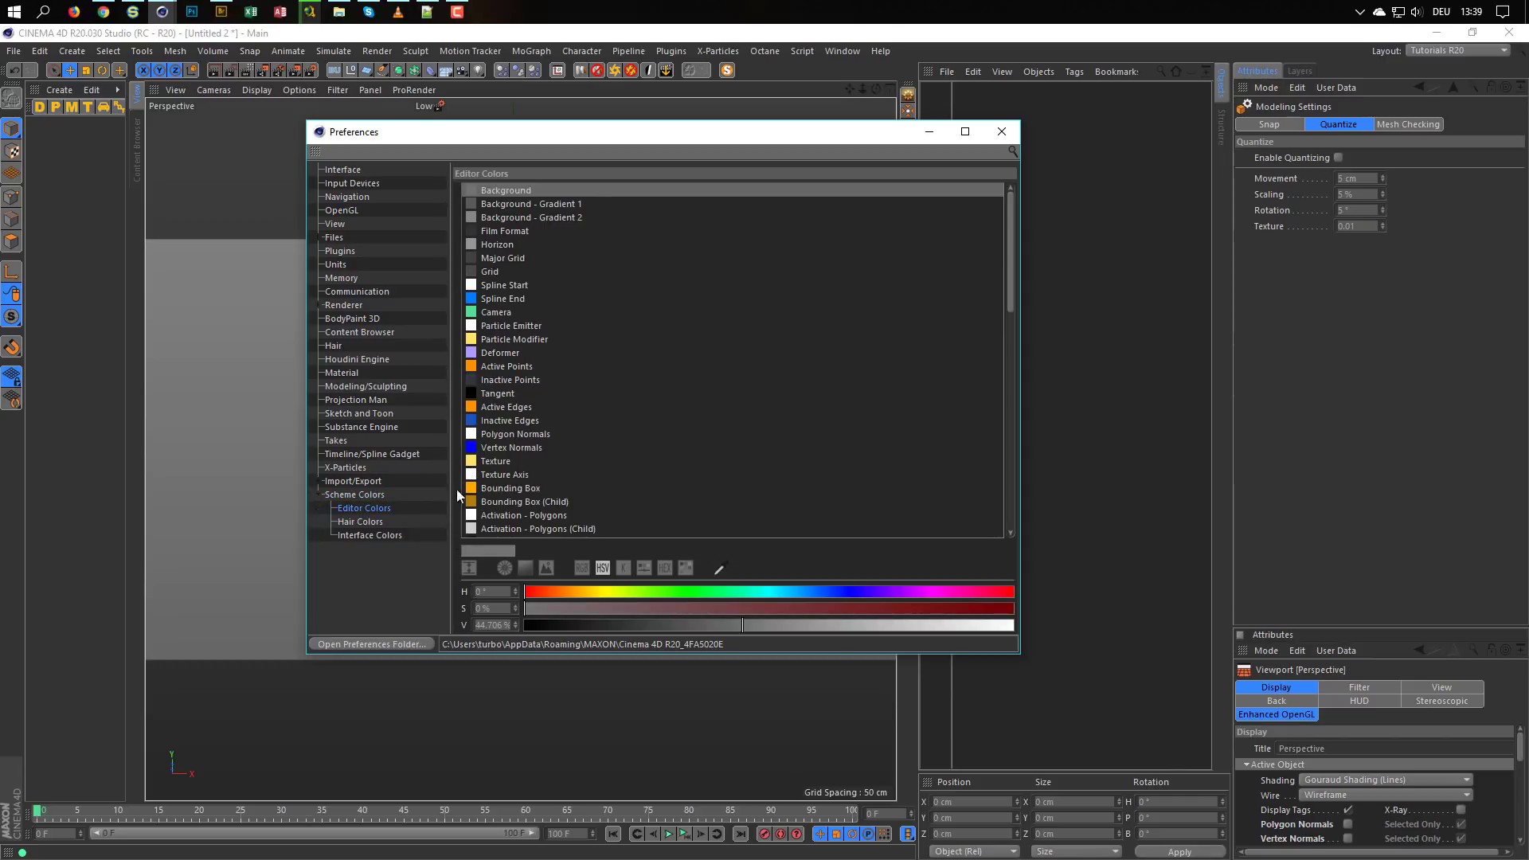
click(354, 521)
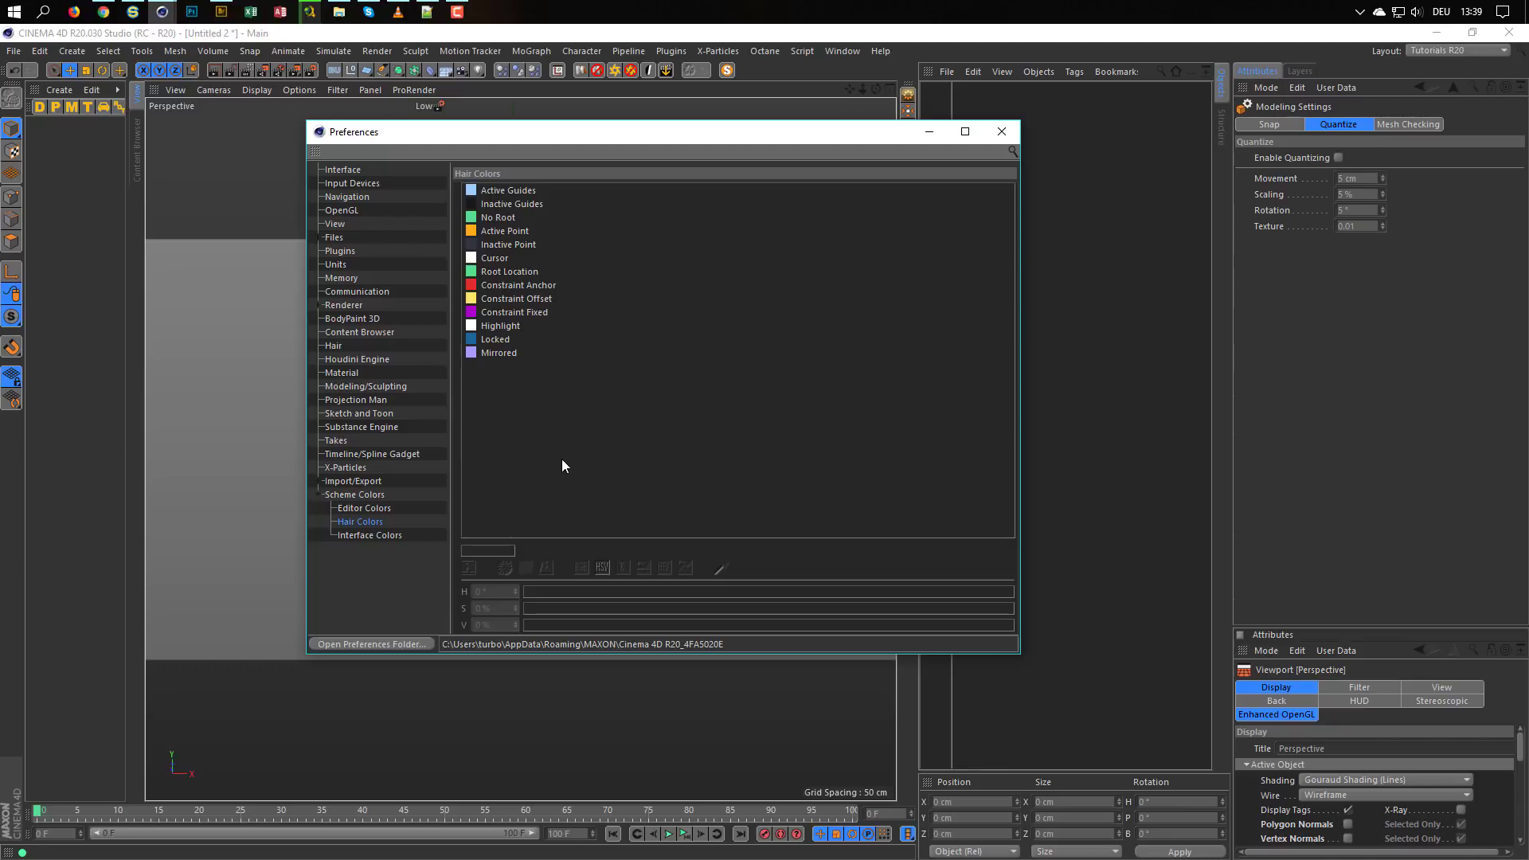
Examine the scheme's Interface Colors list and go back to the general Interface preferences
click(362, 551)
click(373, 537)
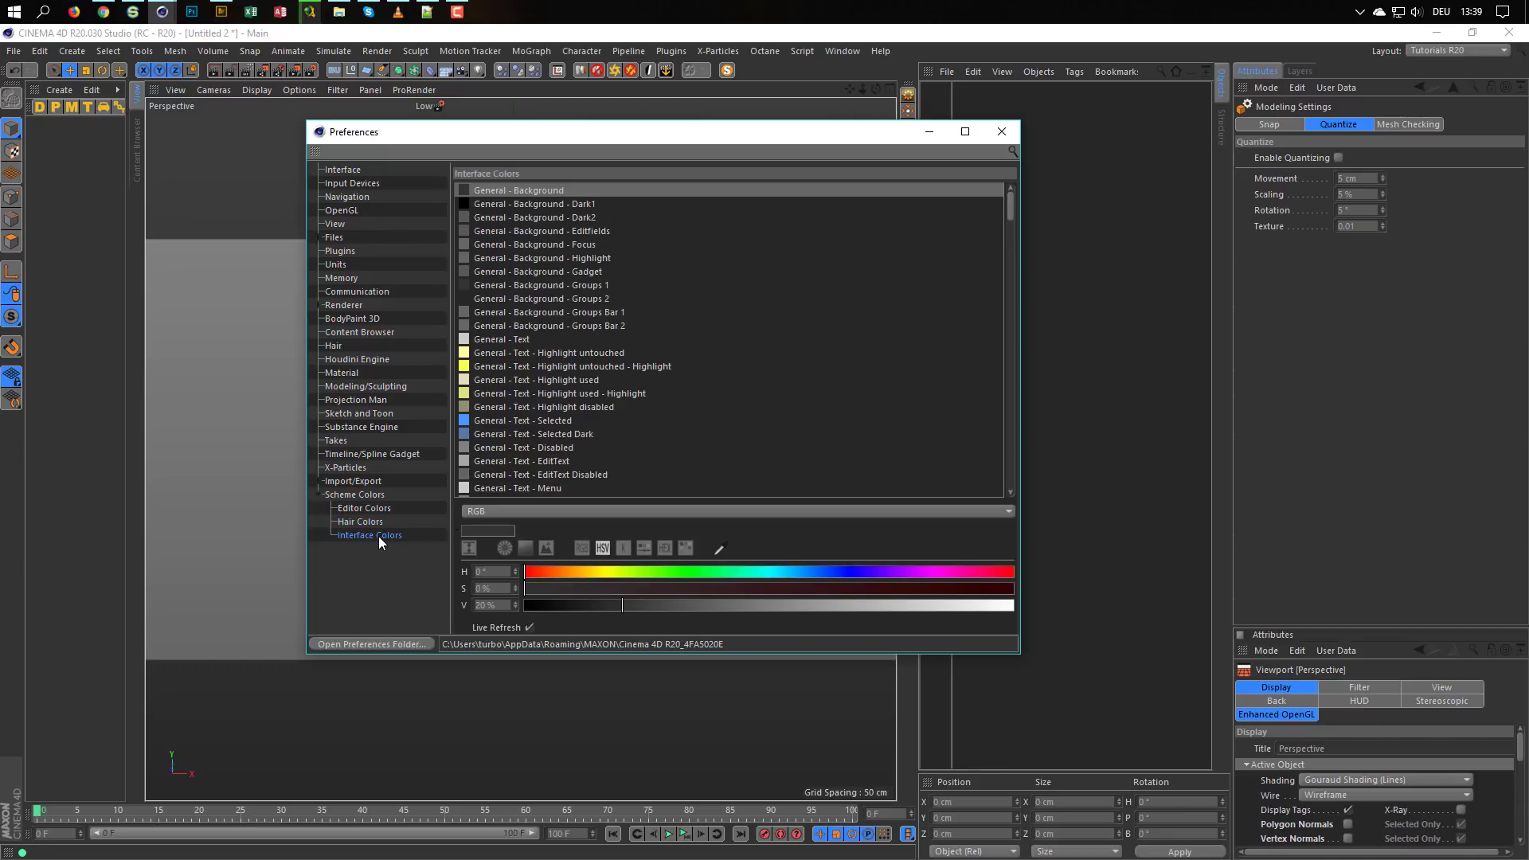
scroll(599, 380, down, 8)
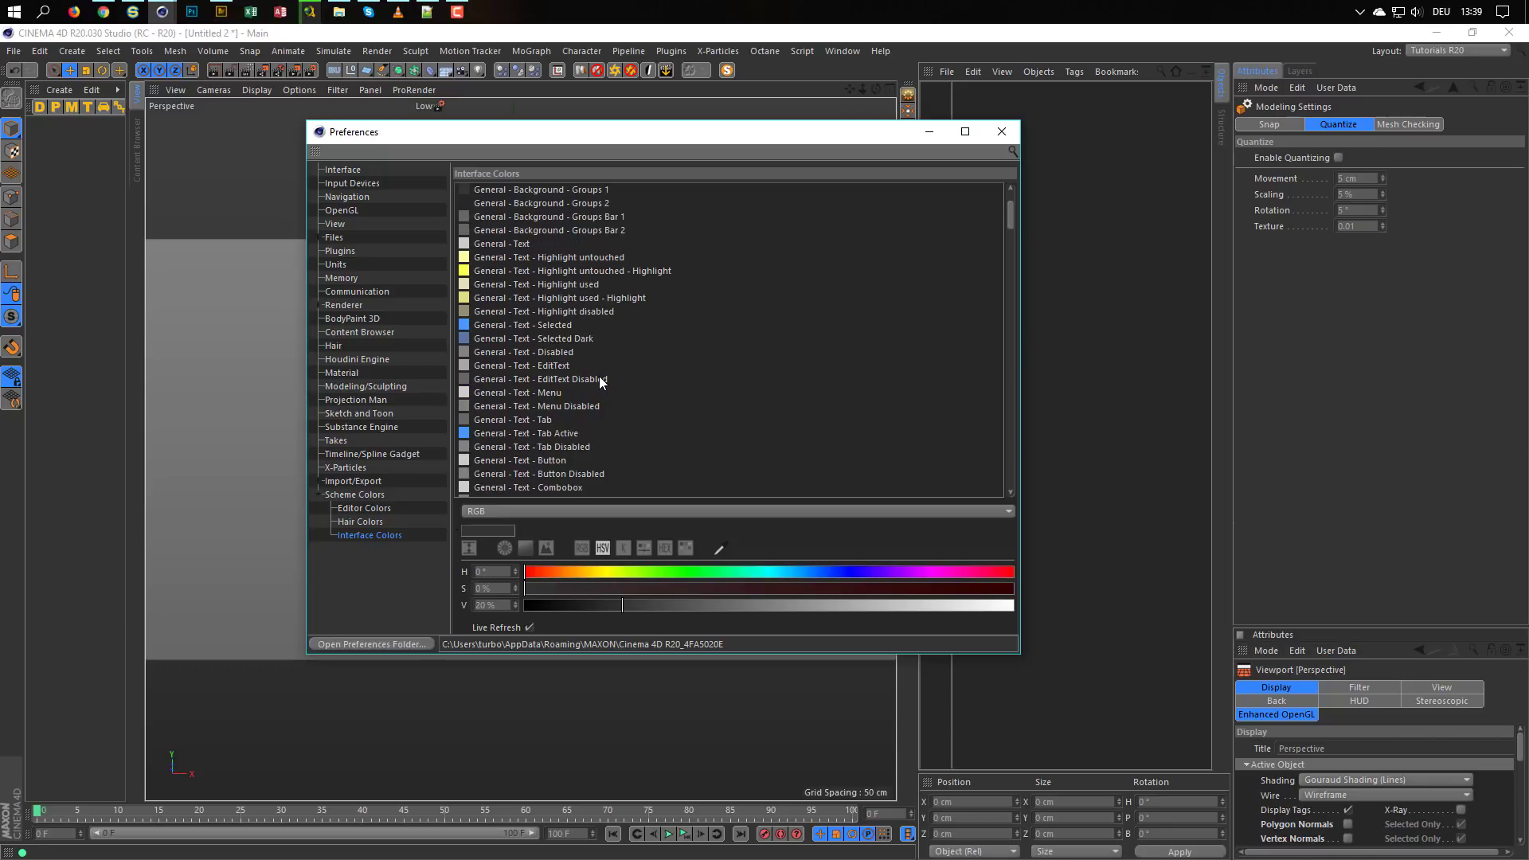
scroll(598, 383, up, 8)
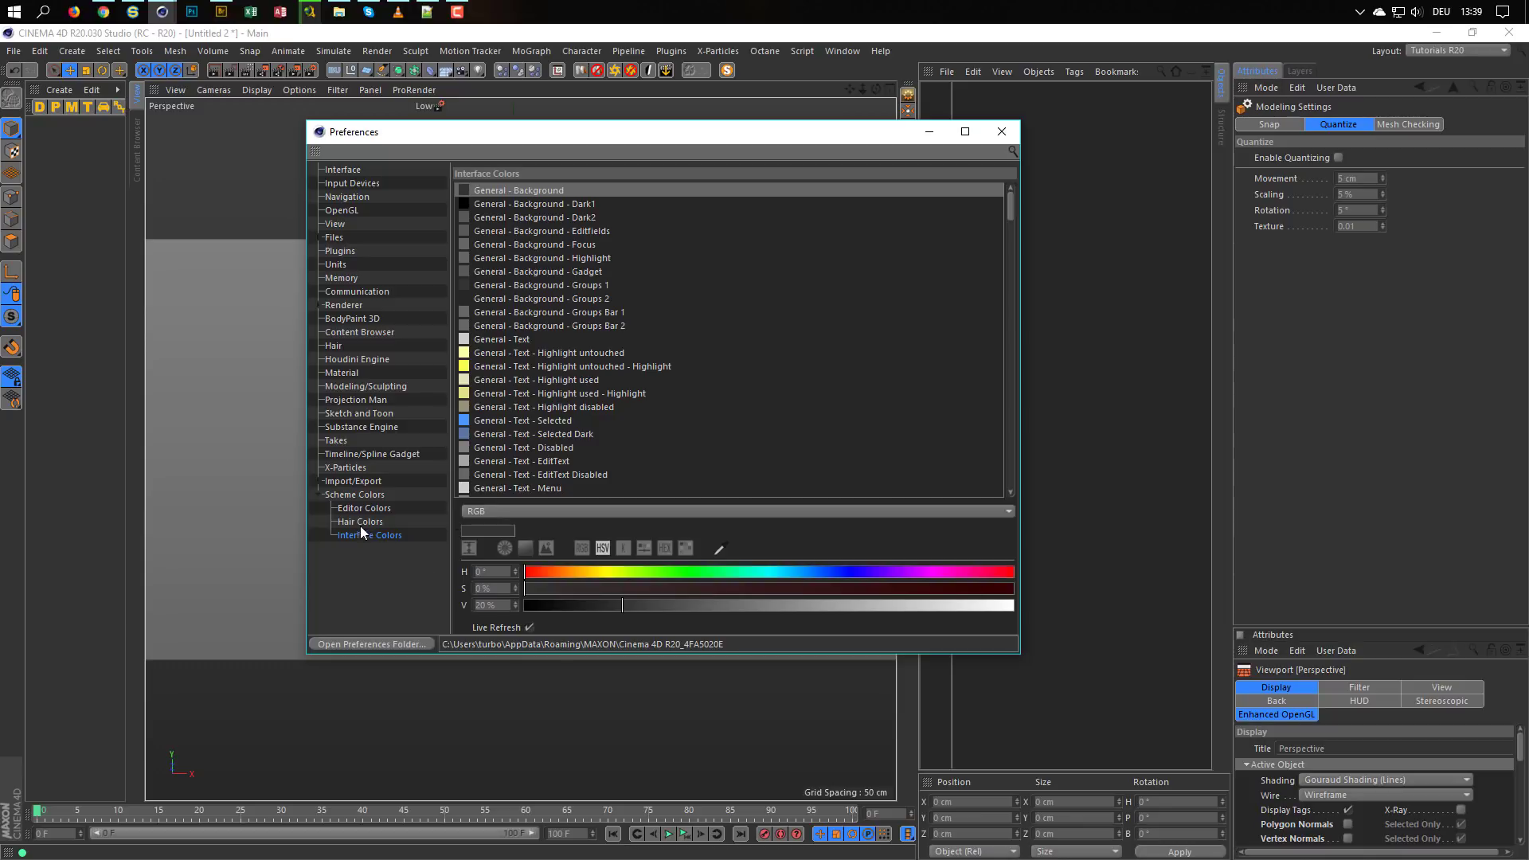
click(328, 494)
click(366, 172)
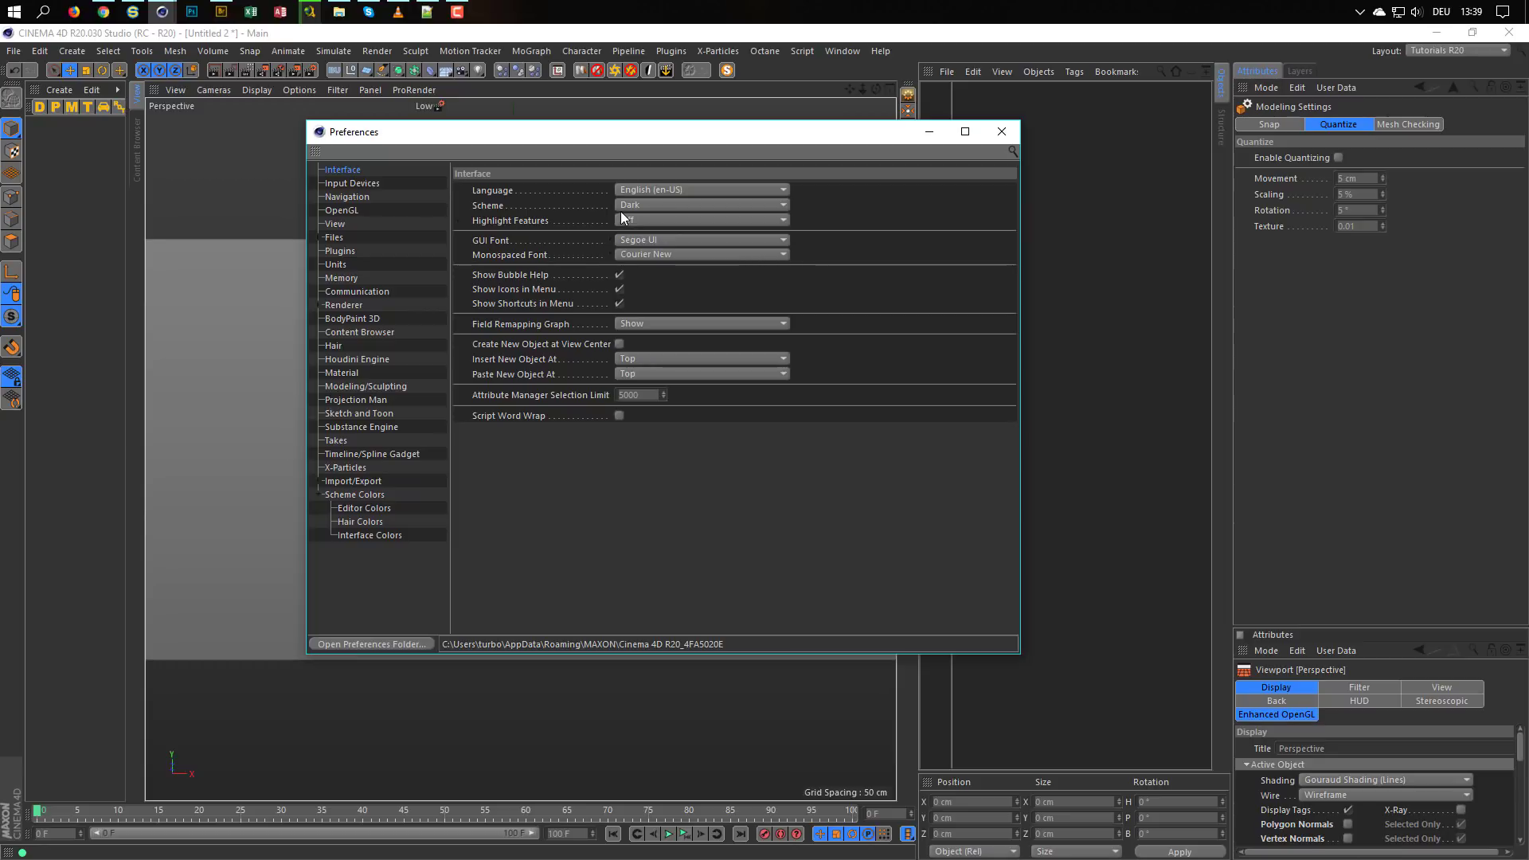
Switch to File Explorer, look into the plugins folder of Cinema 4D R20, and search the Cinema 4D R20 folder for dark.col
key(super+e)
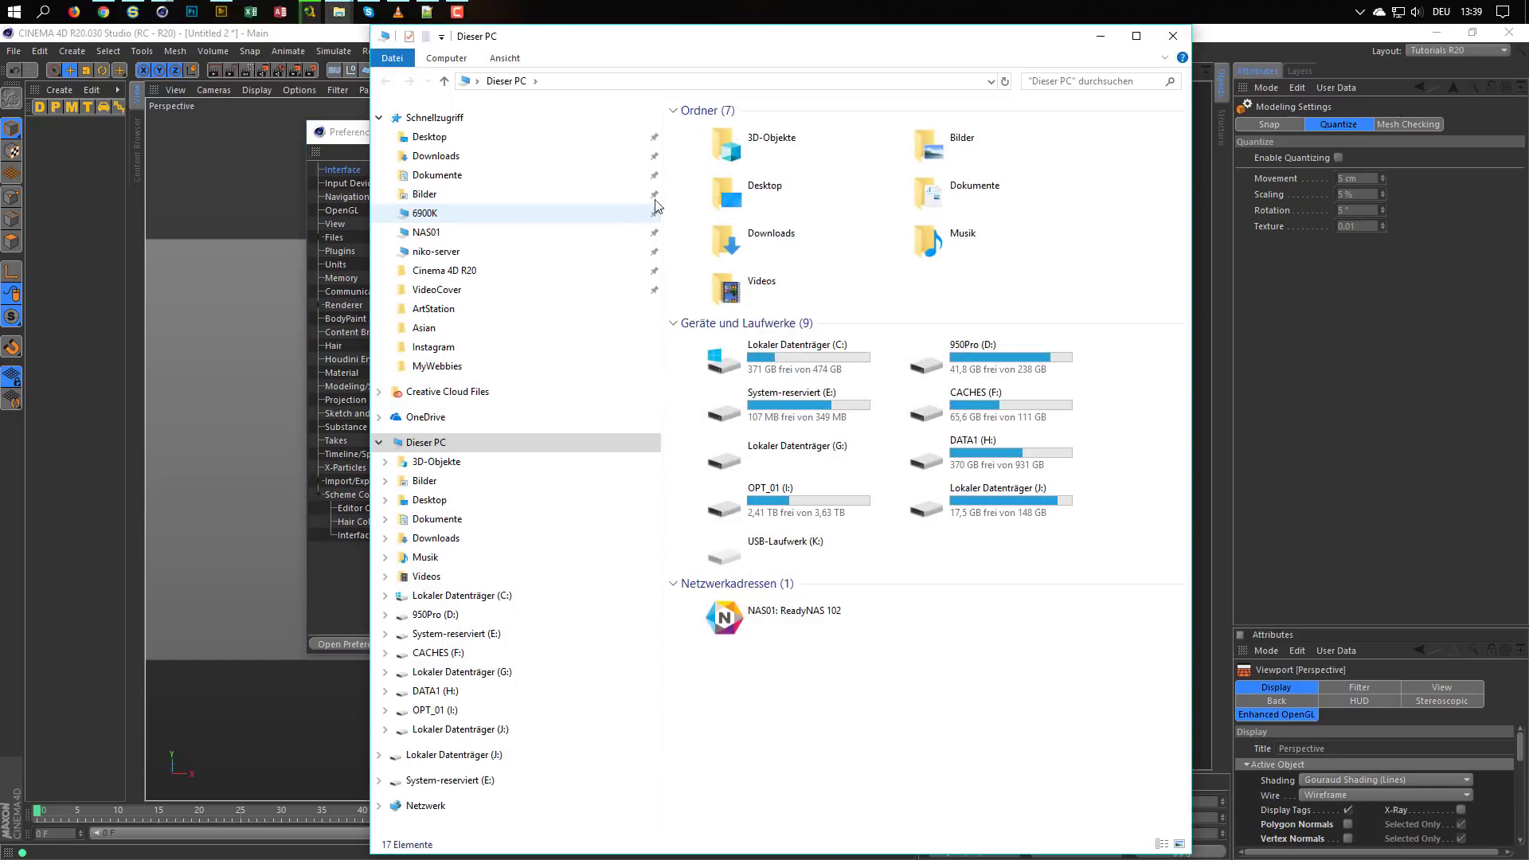
click(484, 274)
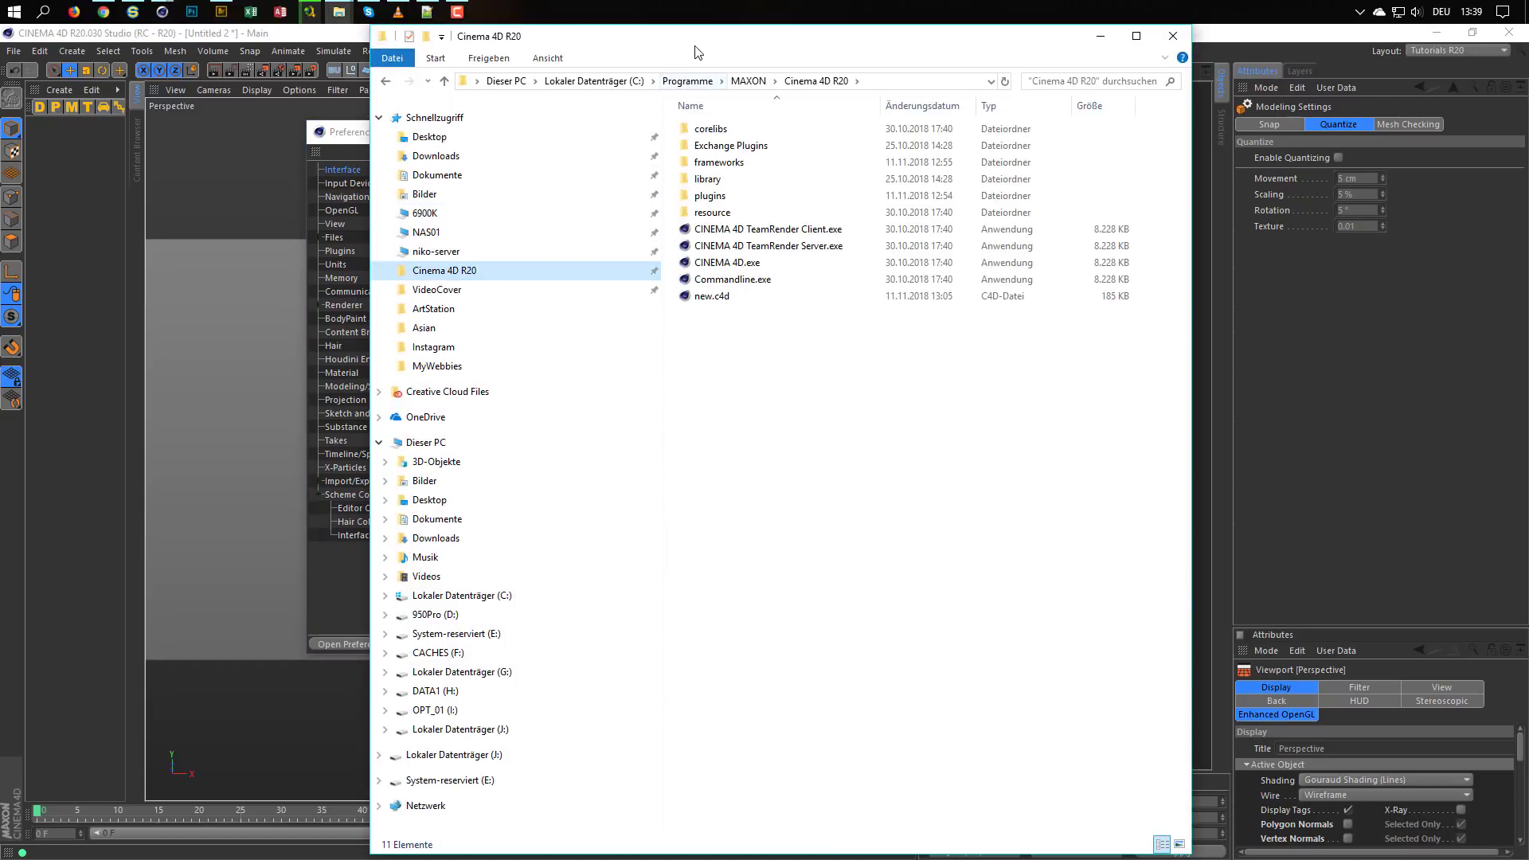
drag(696, 41, 581, 46)
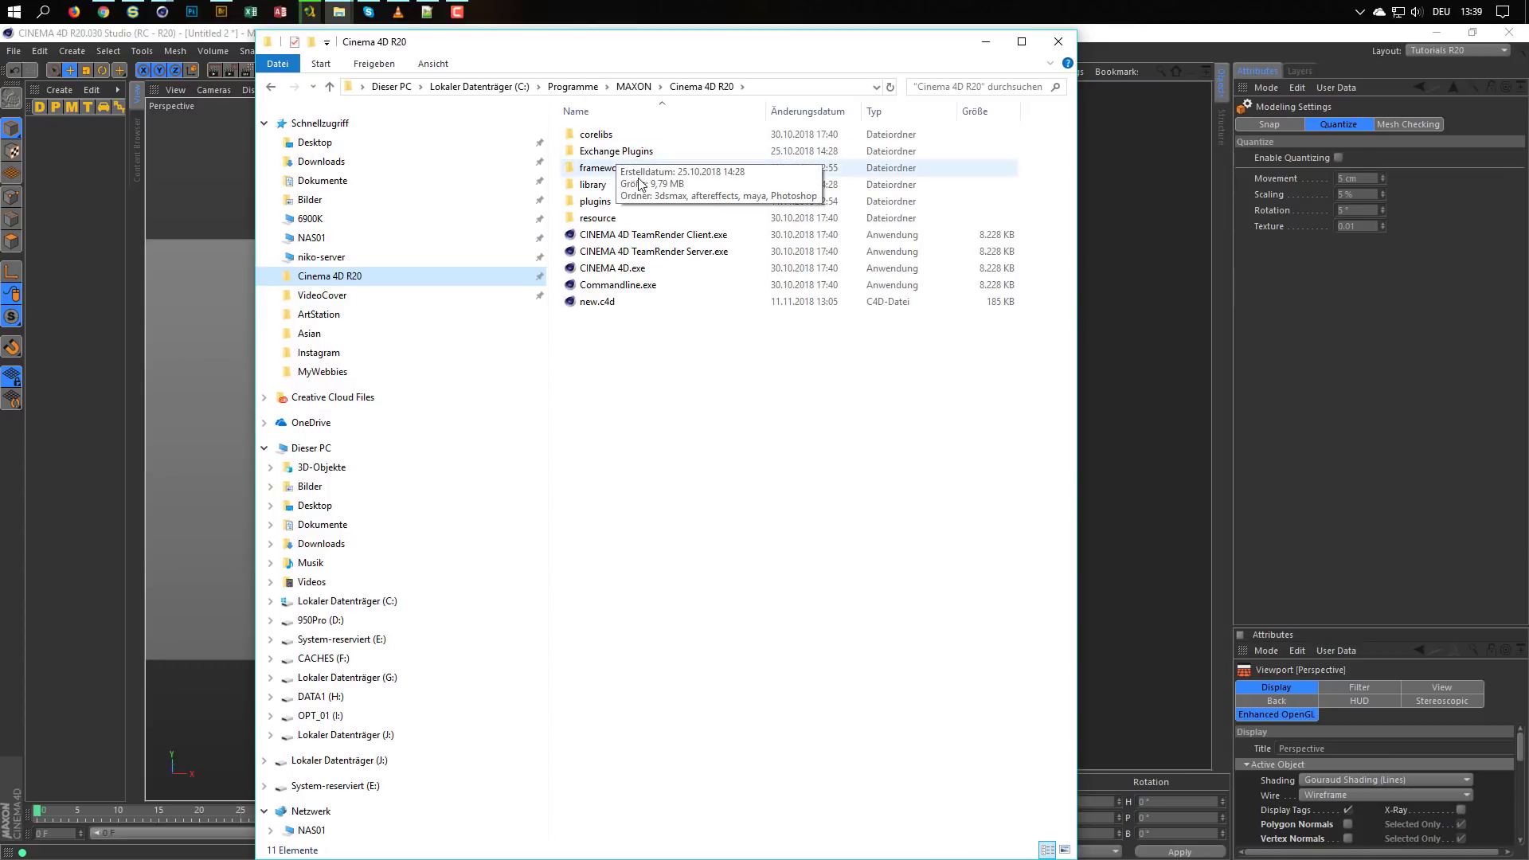
double_click(599, 201)
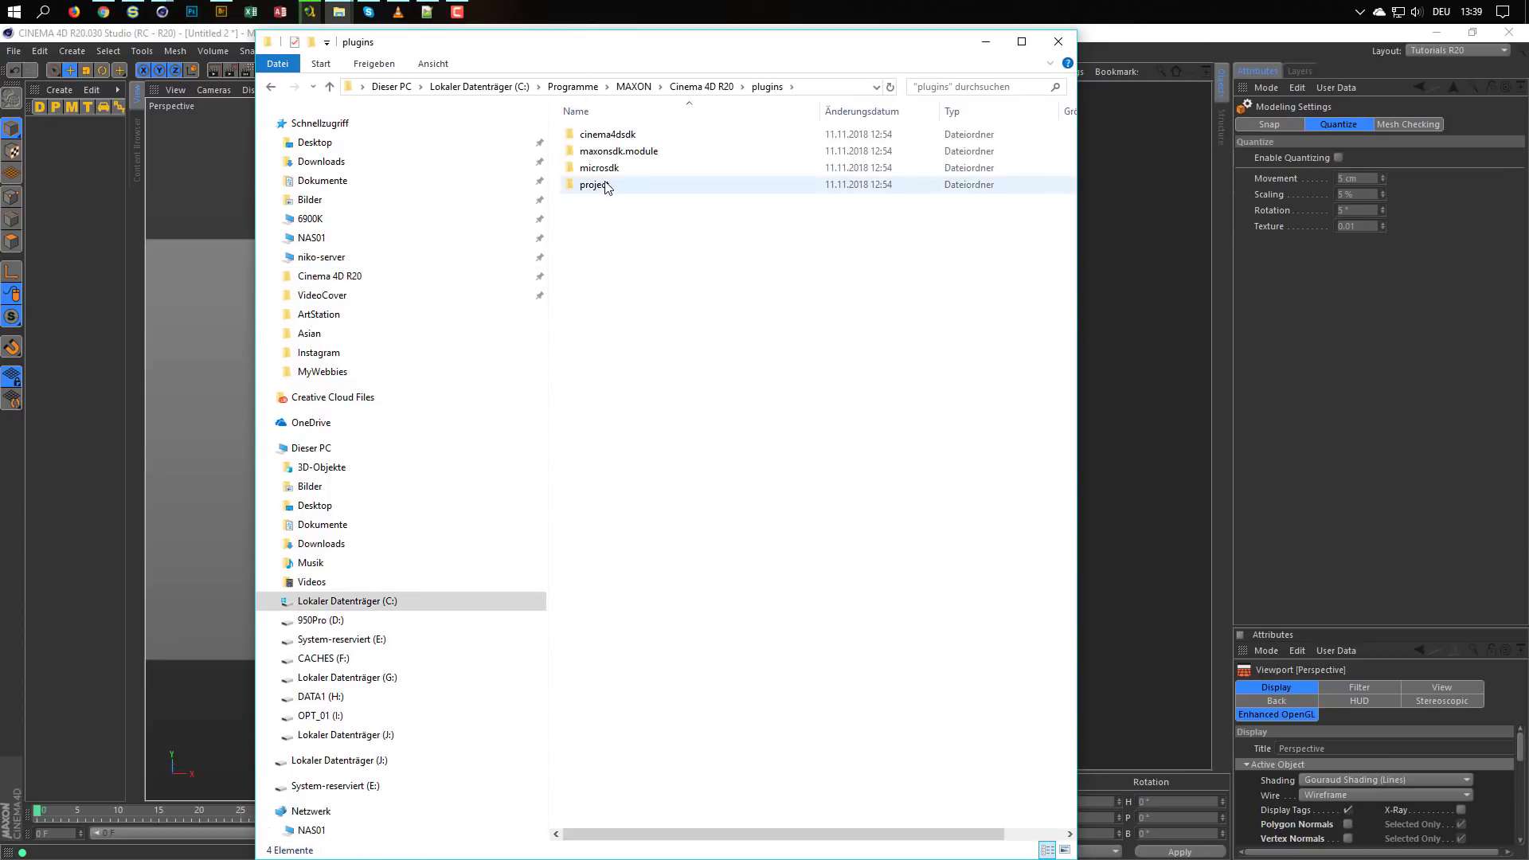
click(700, 86)
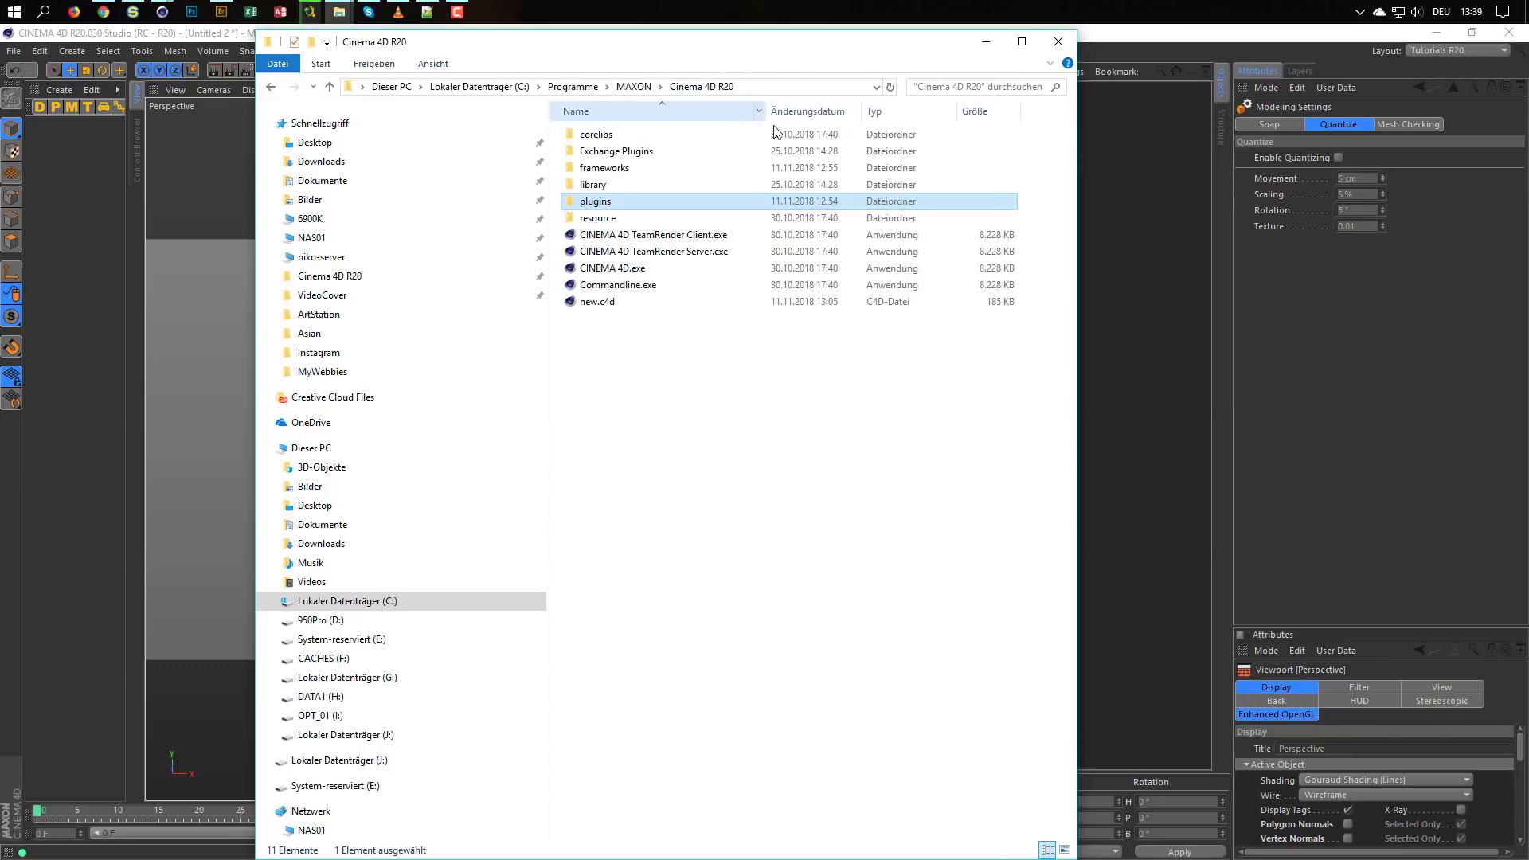
click(977, 88)
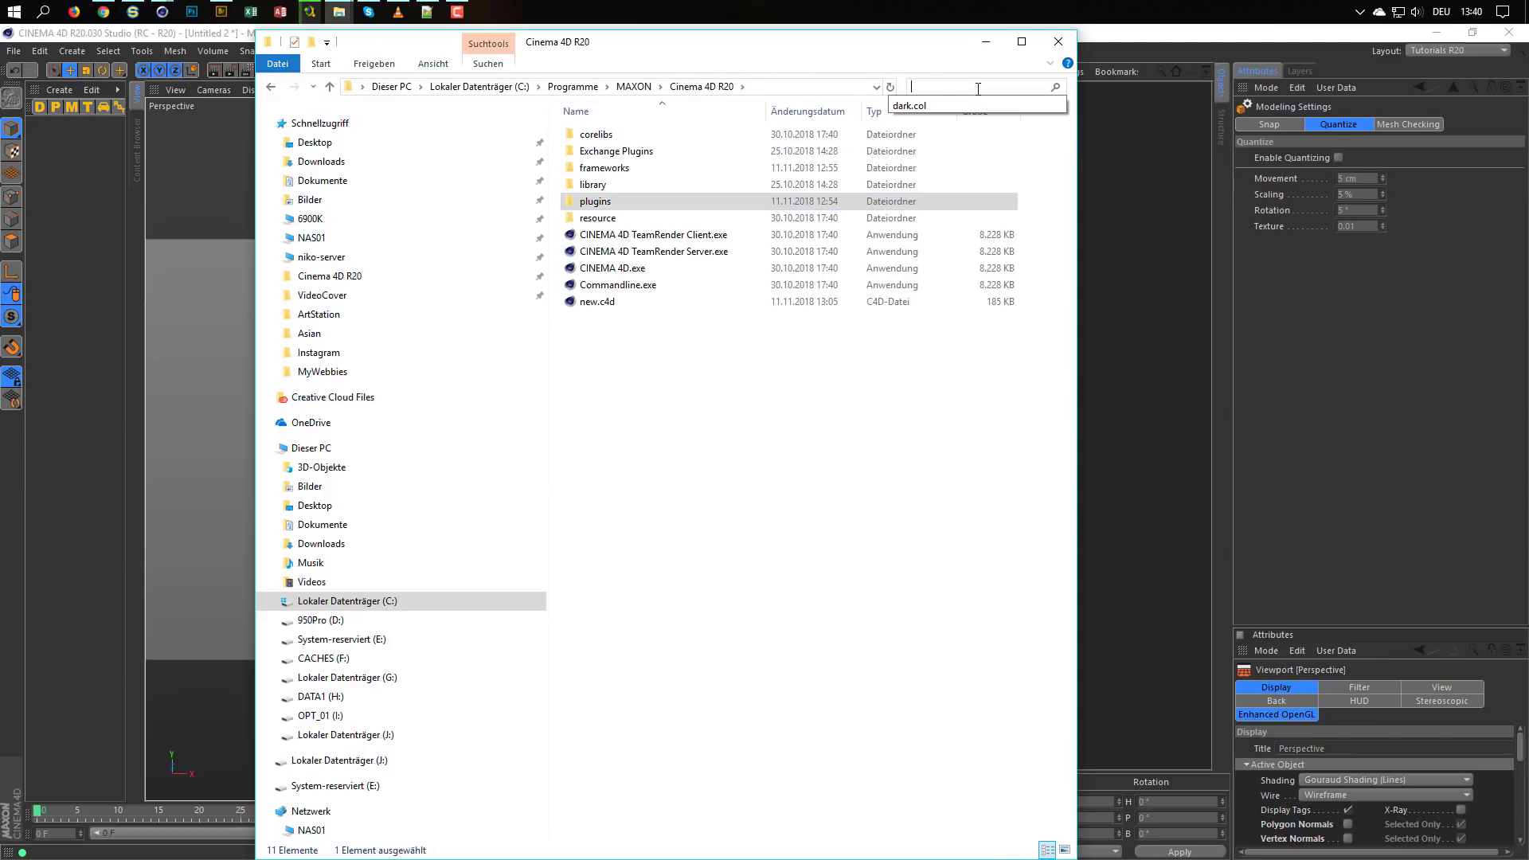
click(912, 105)
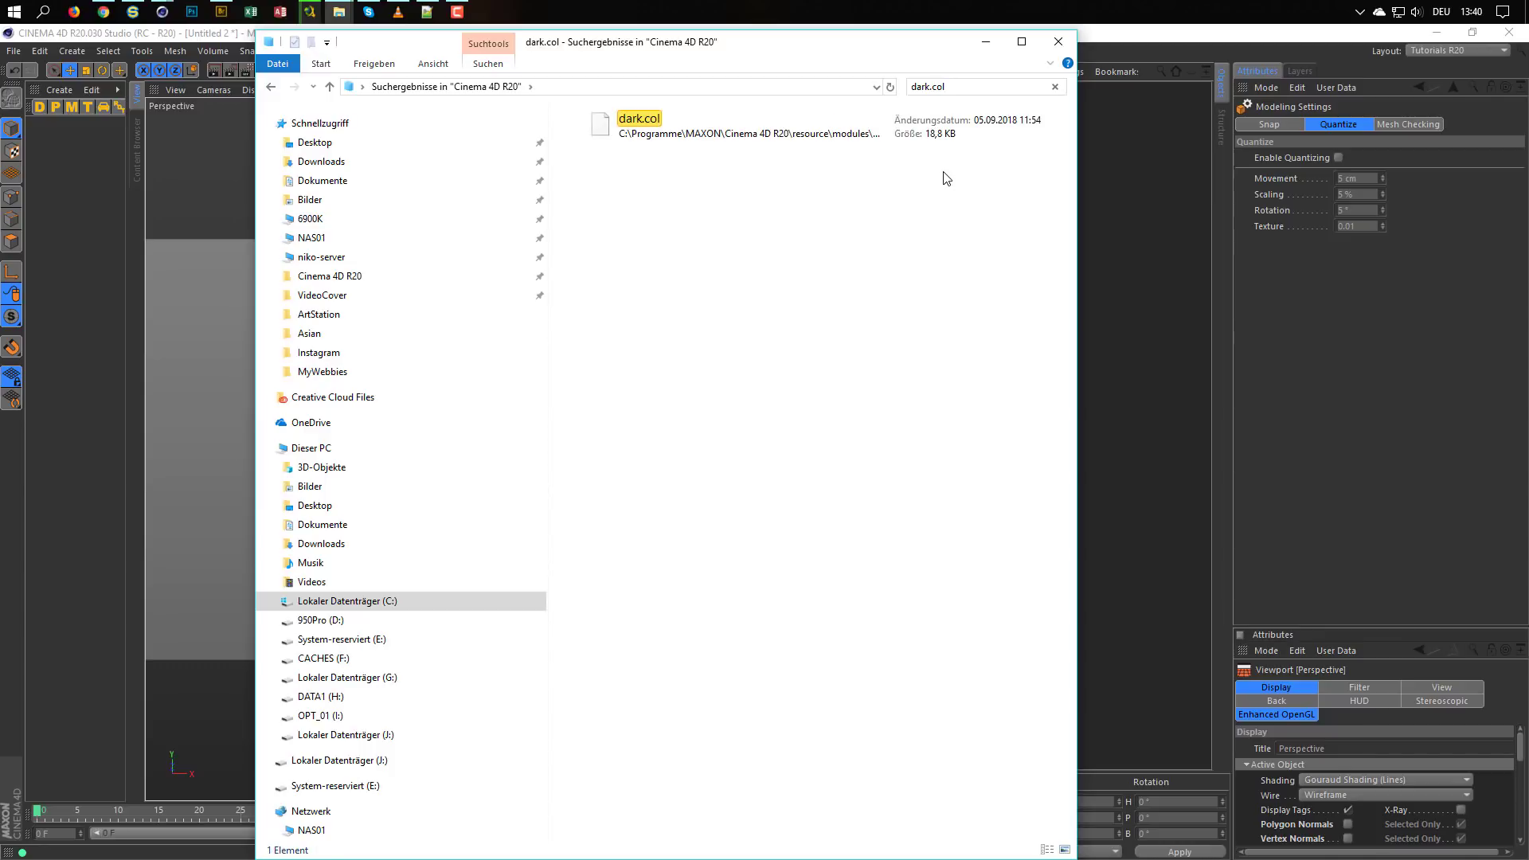
Open the folder containing dark.col to view its location, and close the File Explorer window and the preferences
right_click(691, 132)
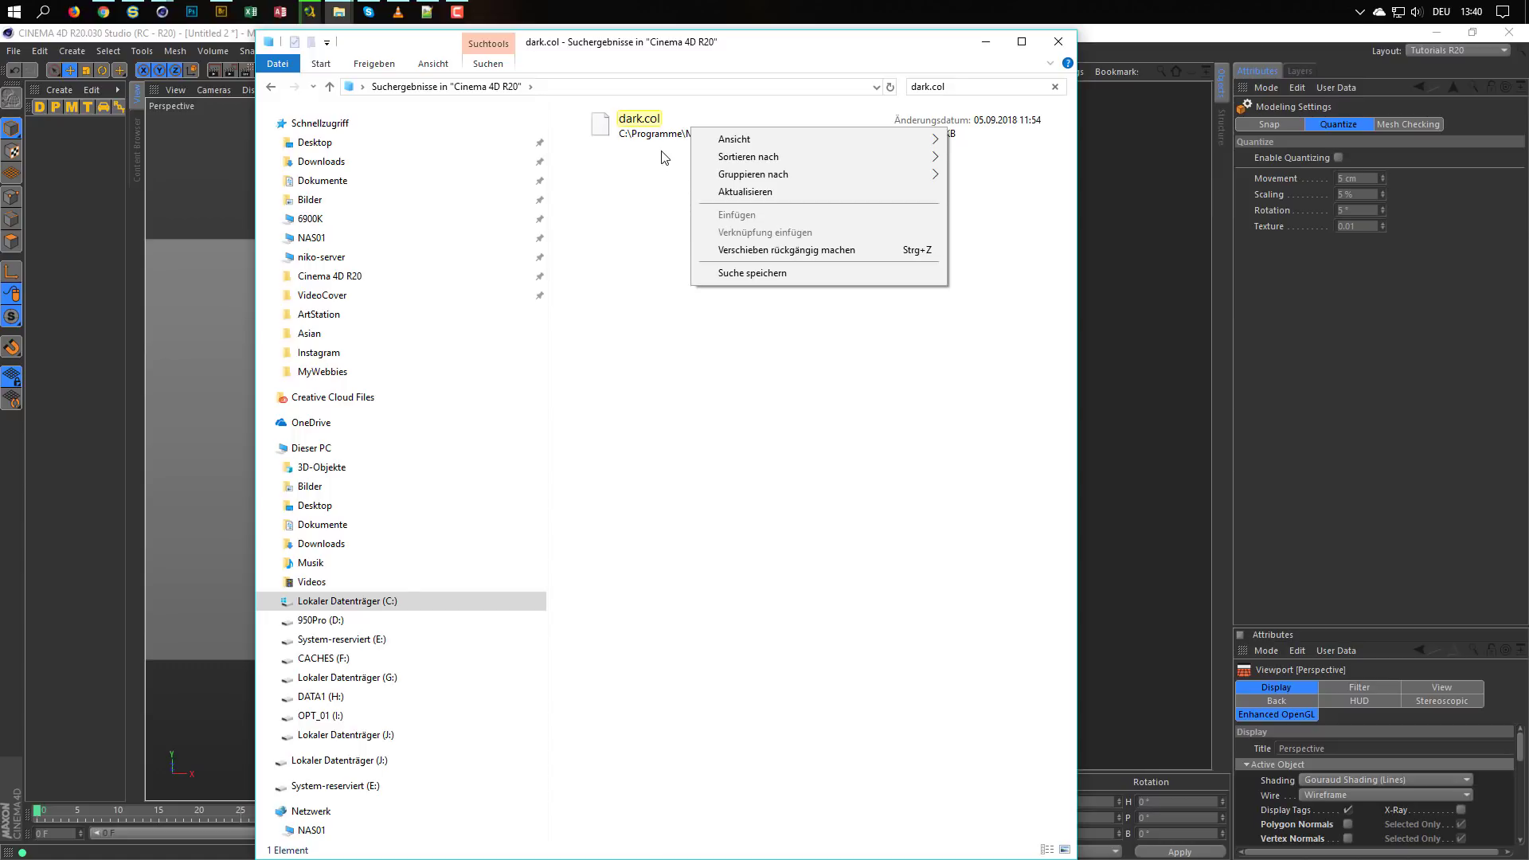
right_click(648, 133)
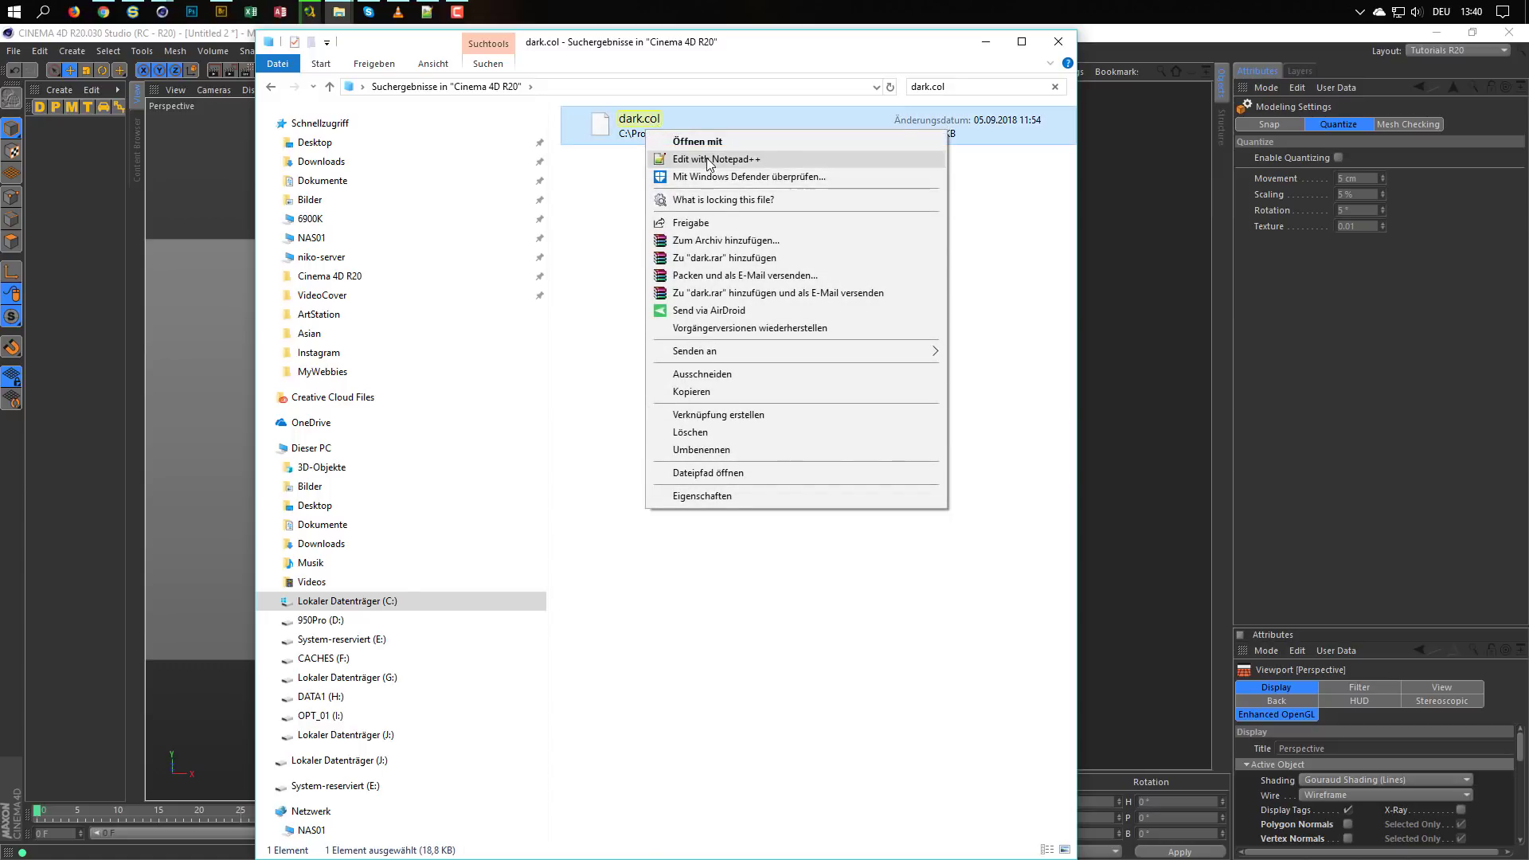
click(622, 251)
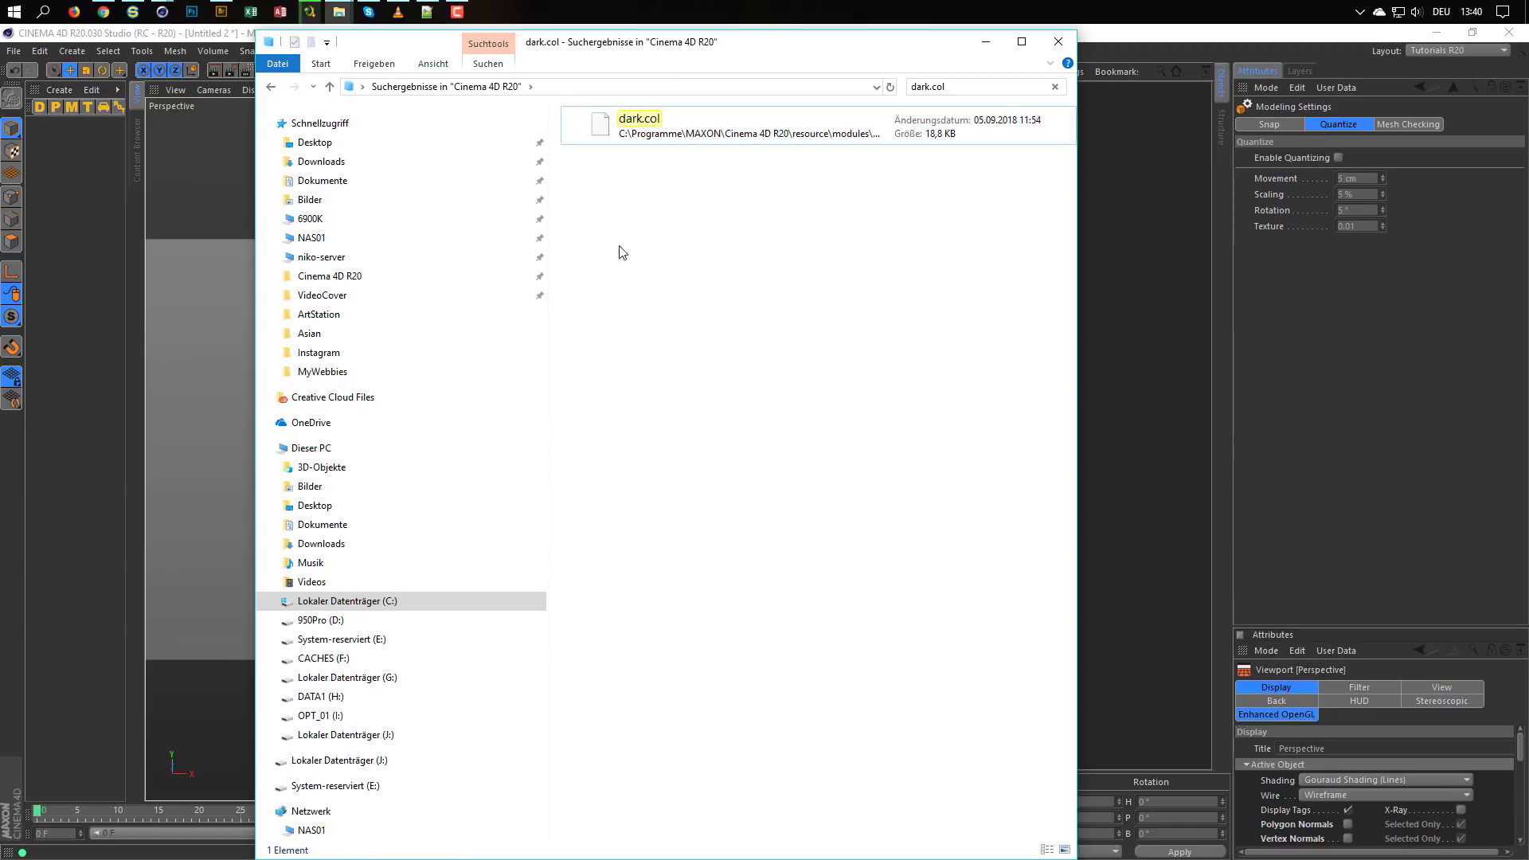
right_click(637, 121)
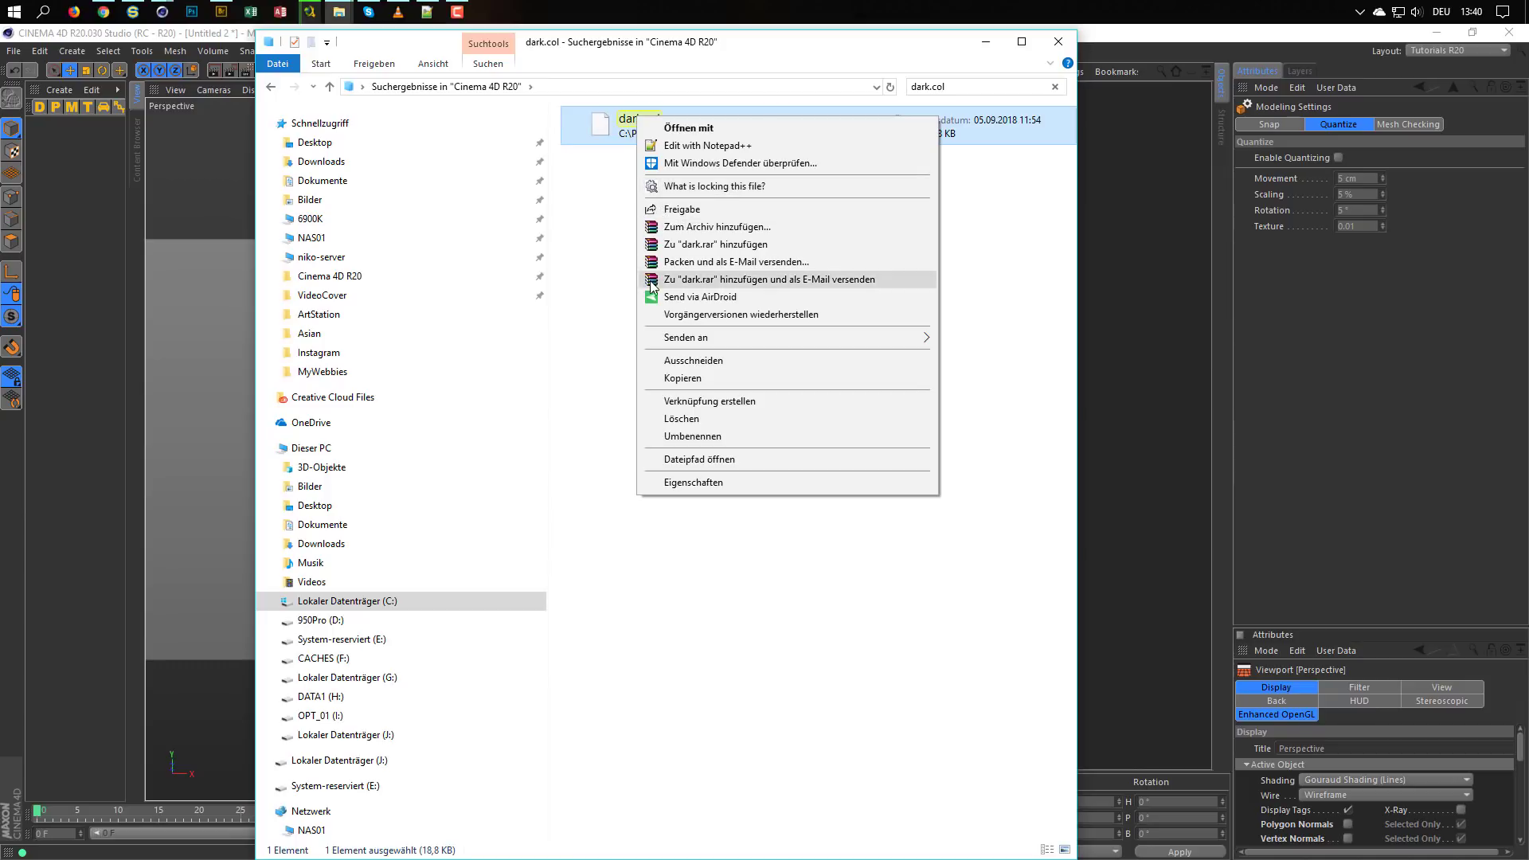
click(631, 342)
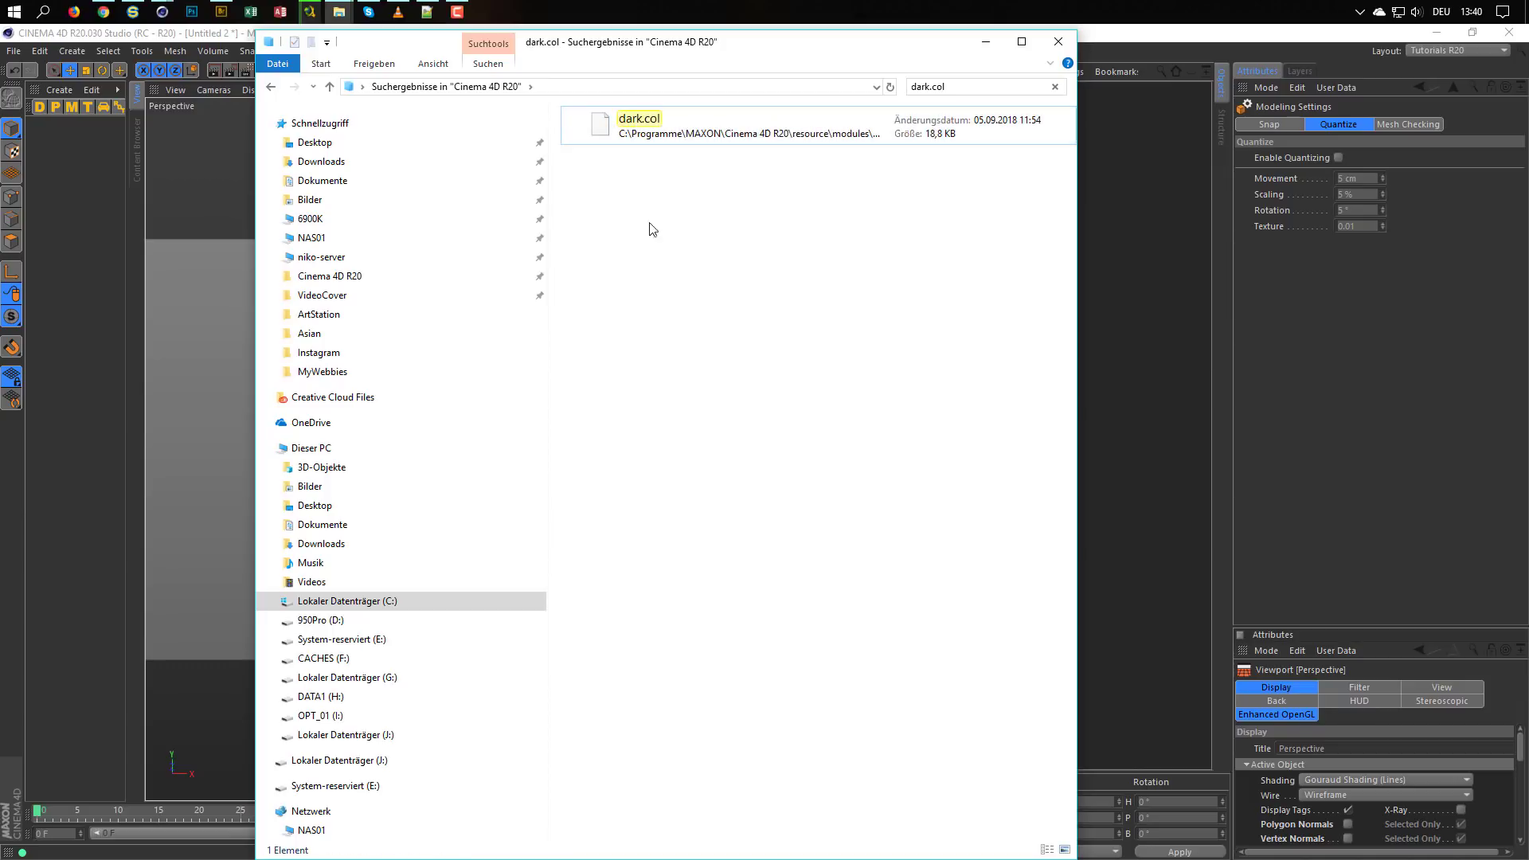
right_click(666, 135)
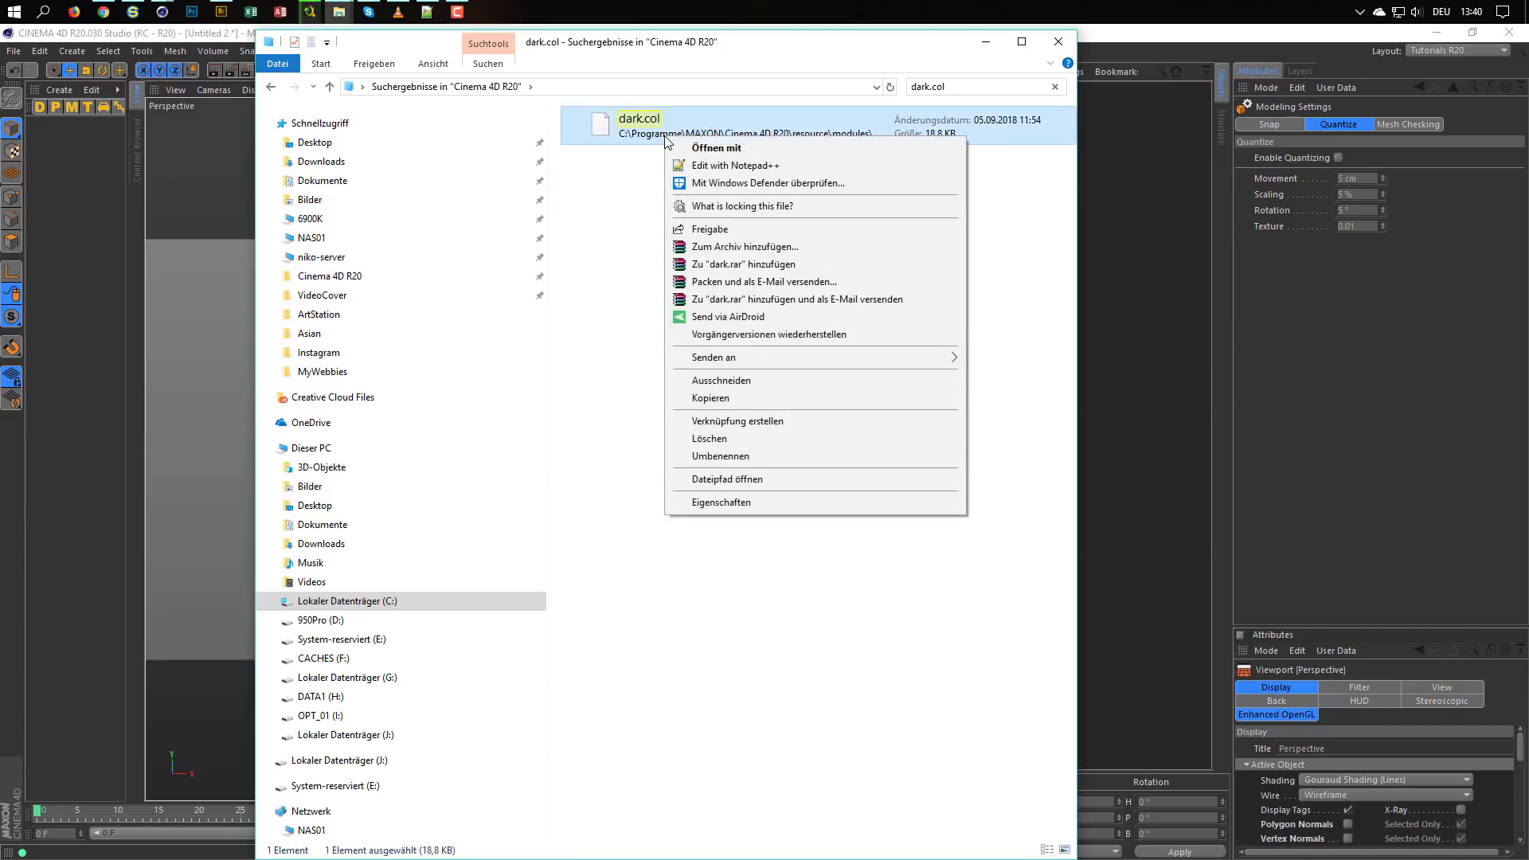
click(748, 480)
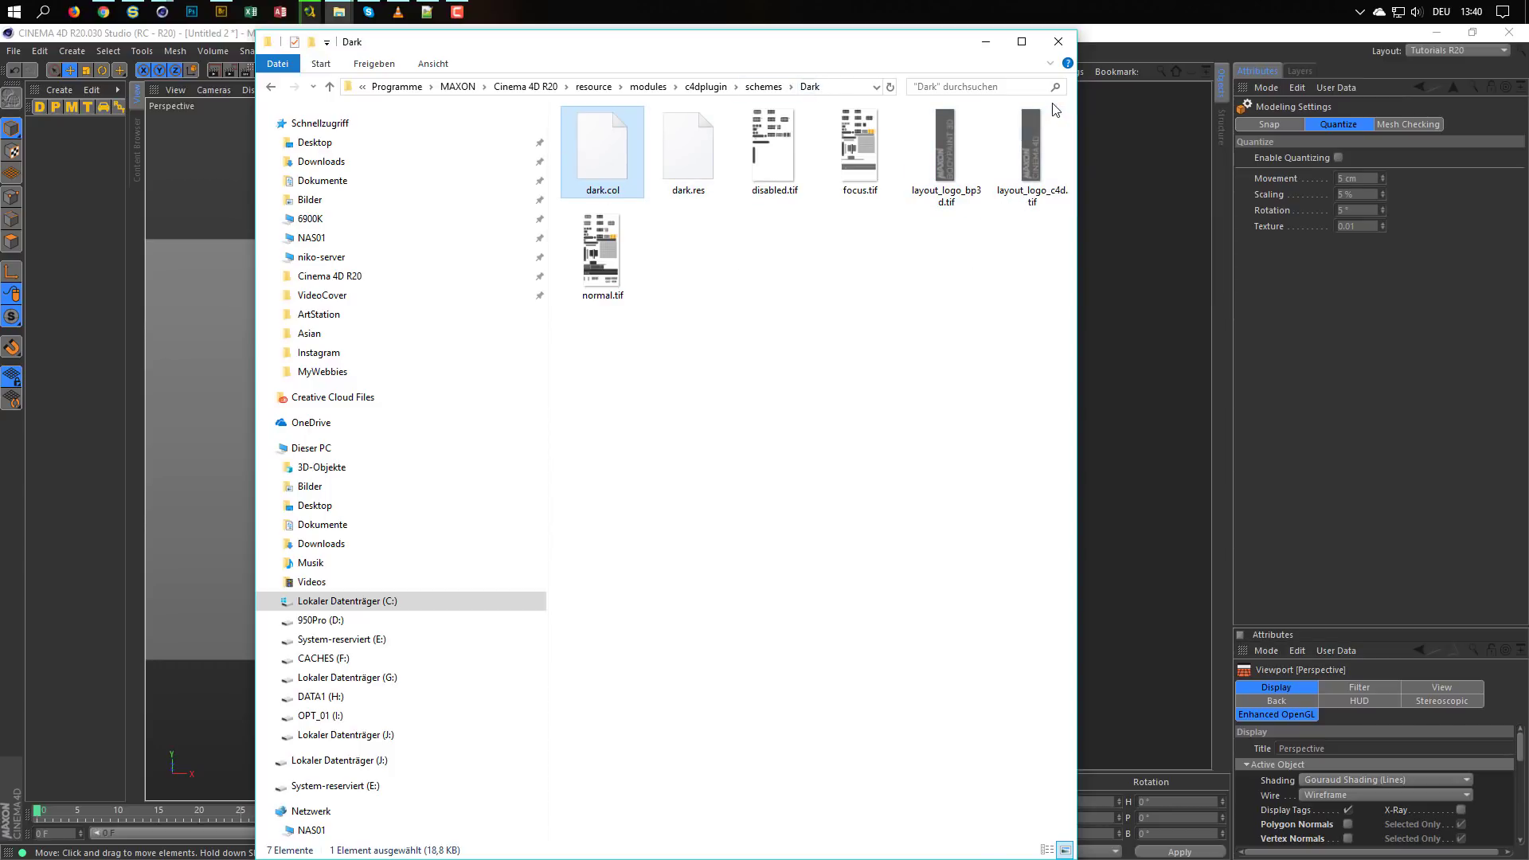
click(1060, 43)
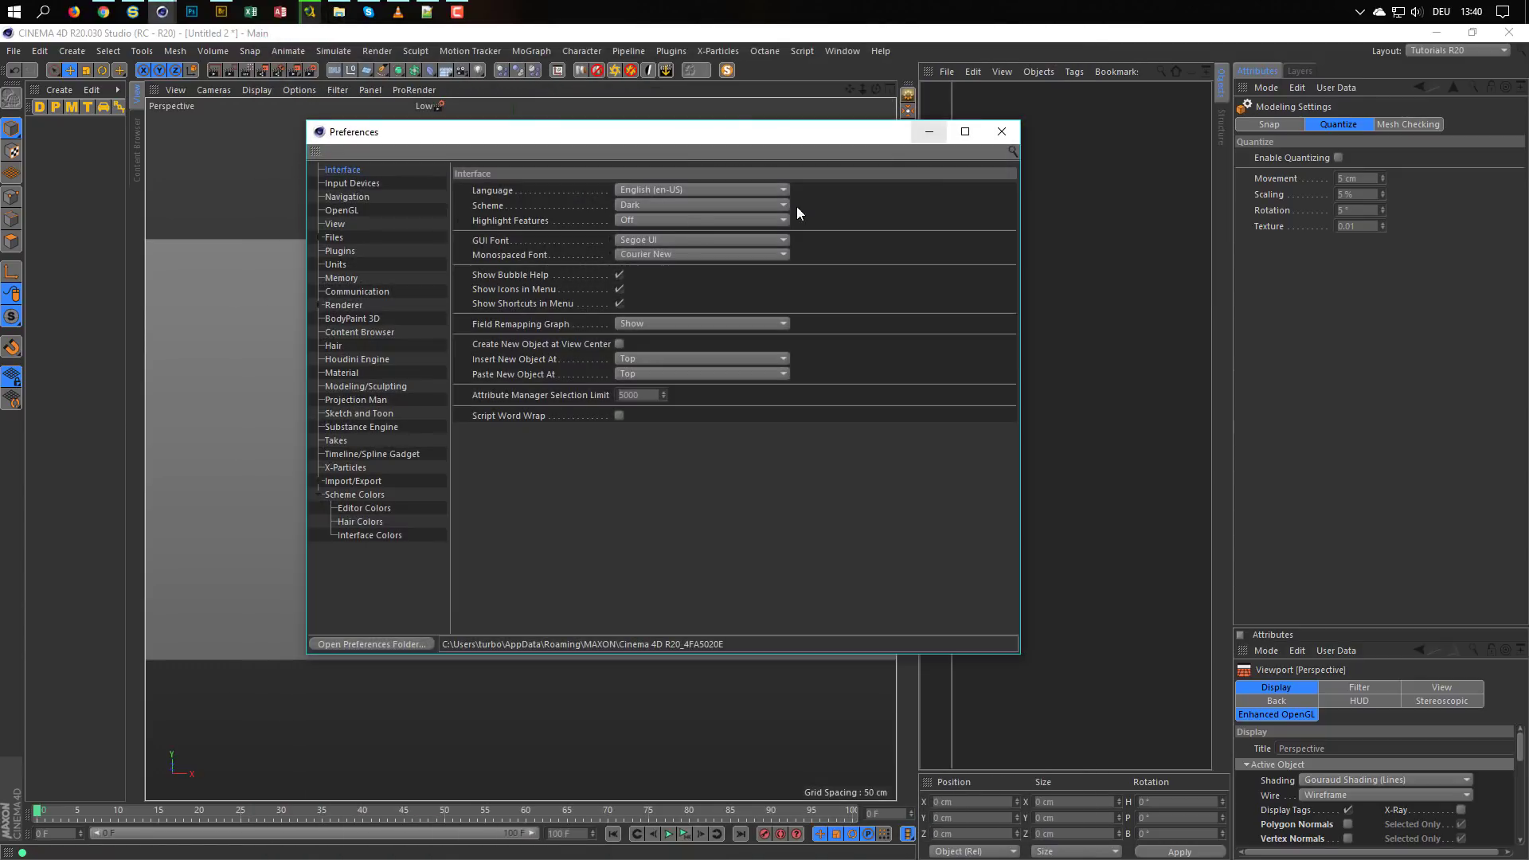
click(992, 139)
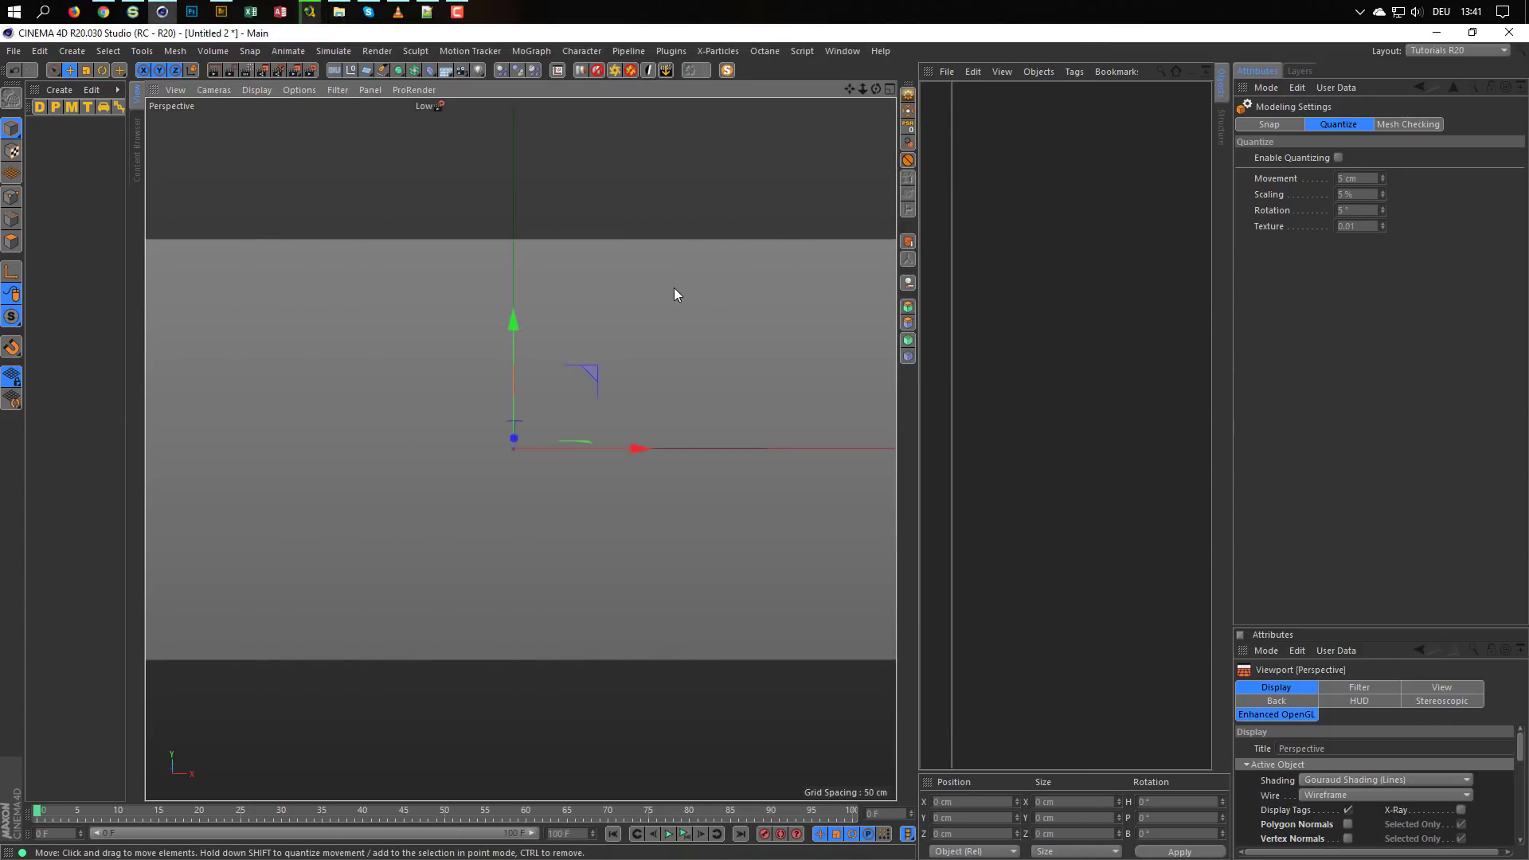